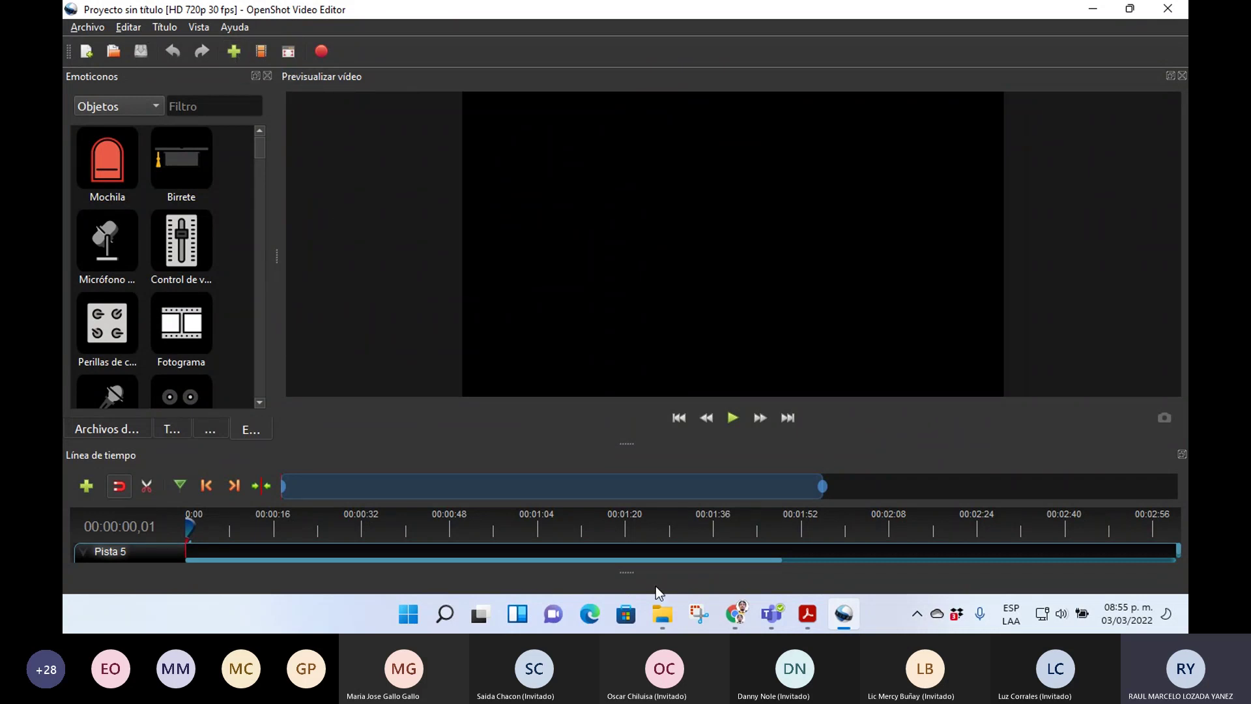
- Switch to File Explorer, copy the full path of the 03-03-2022 folder, and return to OpenShot
{"action": "left_click", "coordinate": [661, 618]}
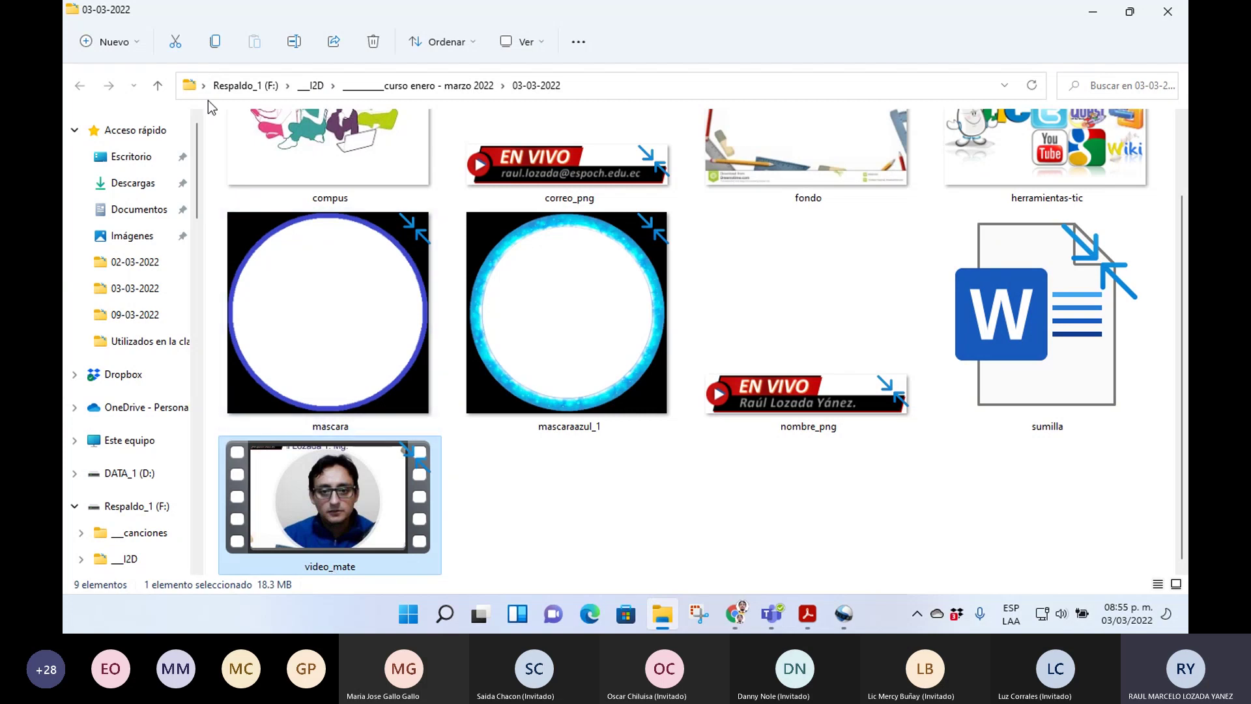
{"action": "left_click", "coordinate": [186, 86]}
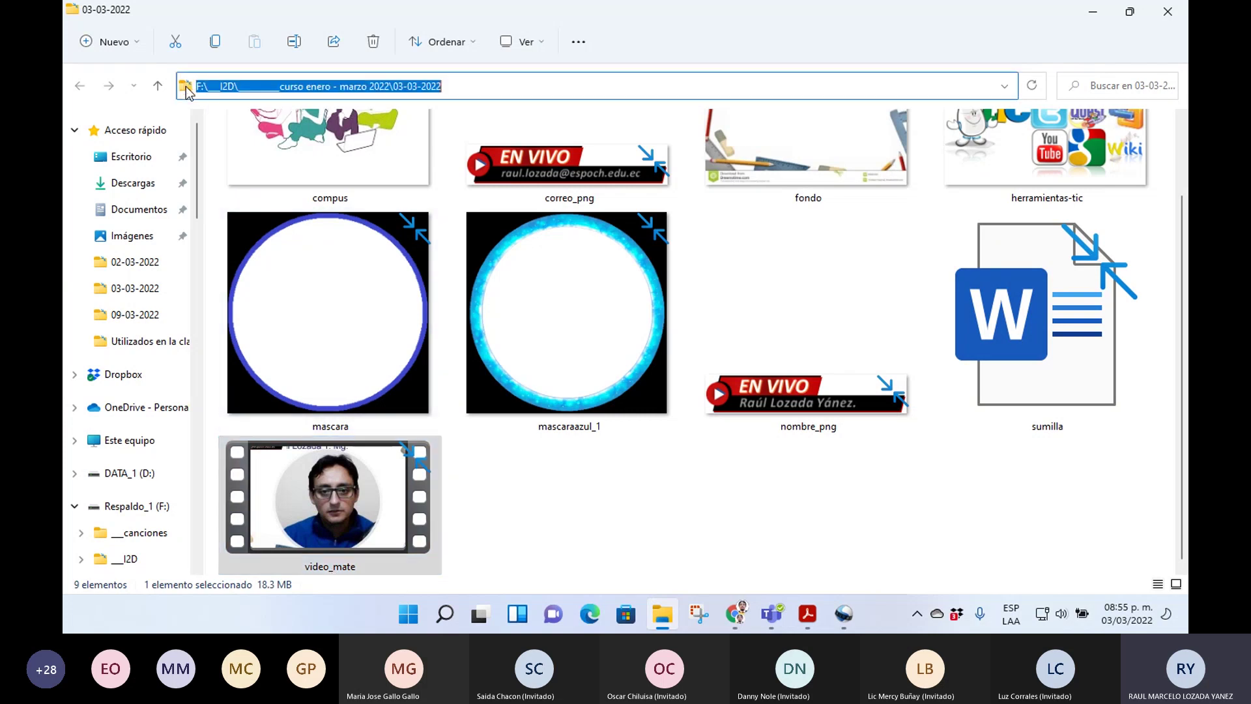
{"action": "left_click", "coordinate": [665, 467]}
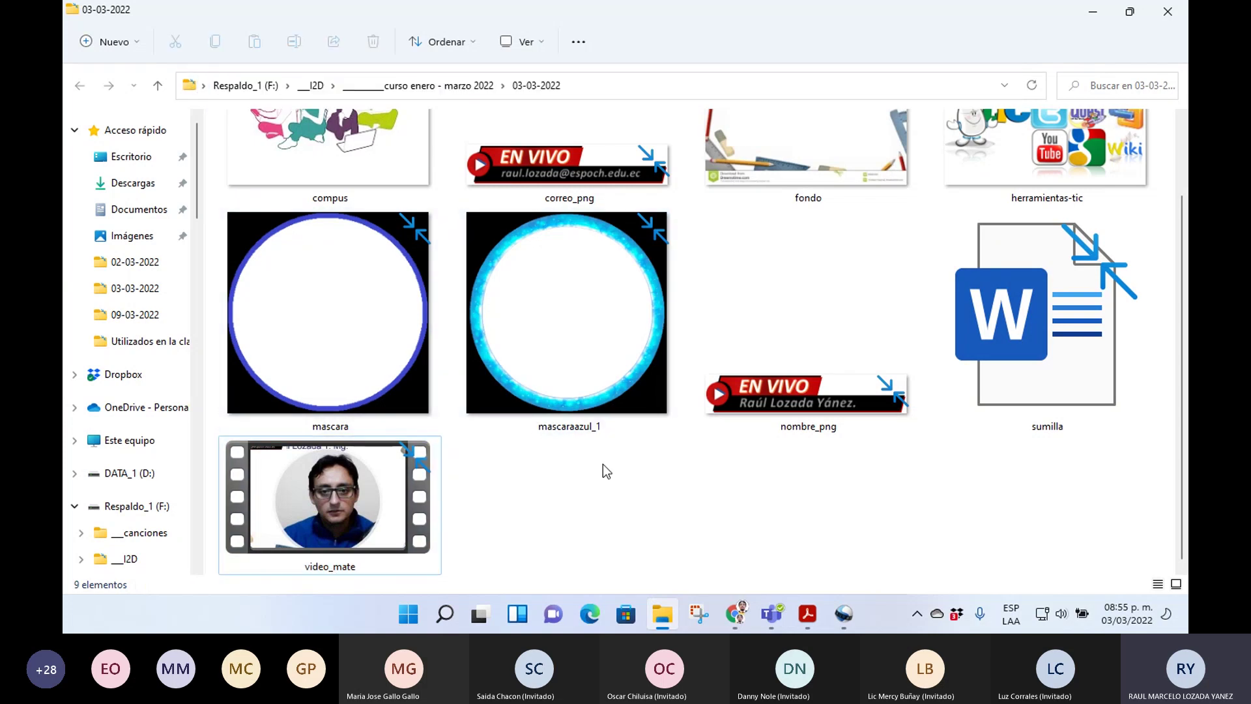
{"action": "left_click", "coordinate": [189, 87]}
{"action": "key", "text": "ctrl+c"}
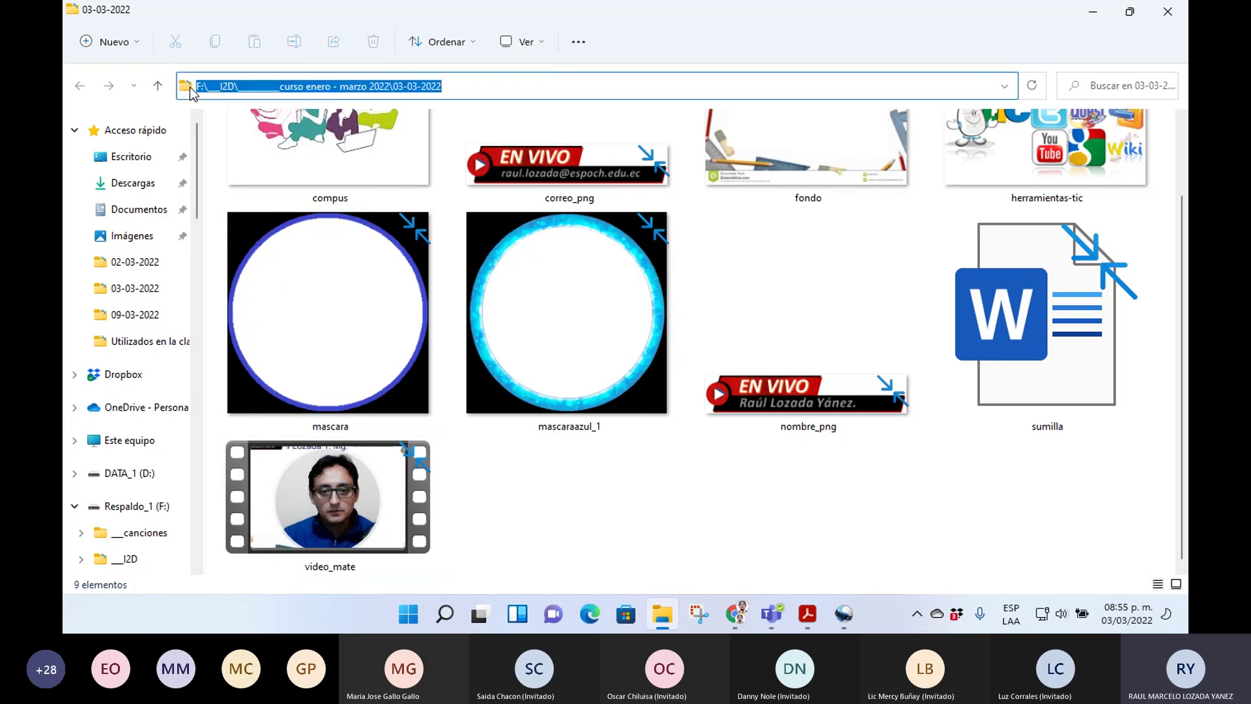
{"action": "left_click", "coordinate": [652, 455]}
{"action": "left_click", "coordinate": [1094, 12]}
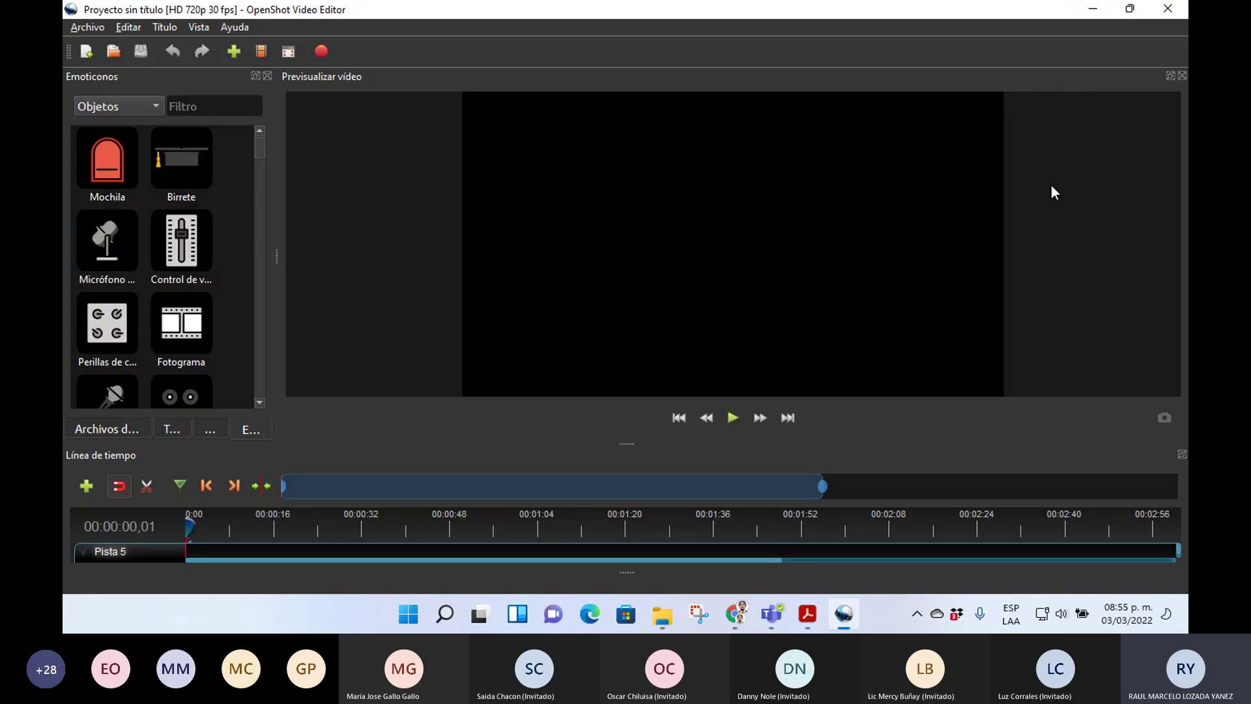
{"action": "left_click", "coordinate": [235, 53]}
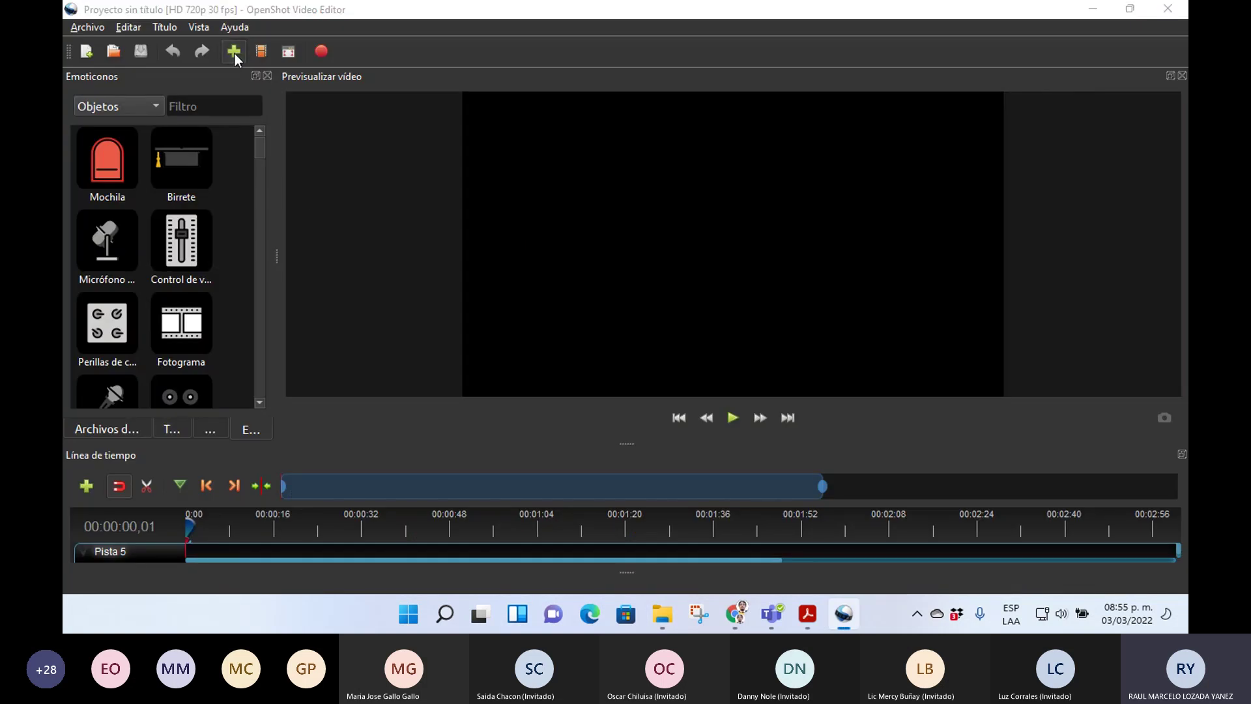
{"action": "double_click", "coordinate": [373, 40]}
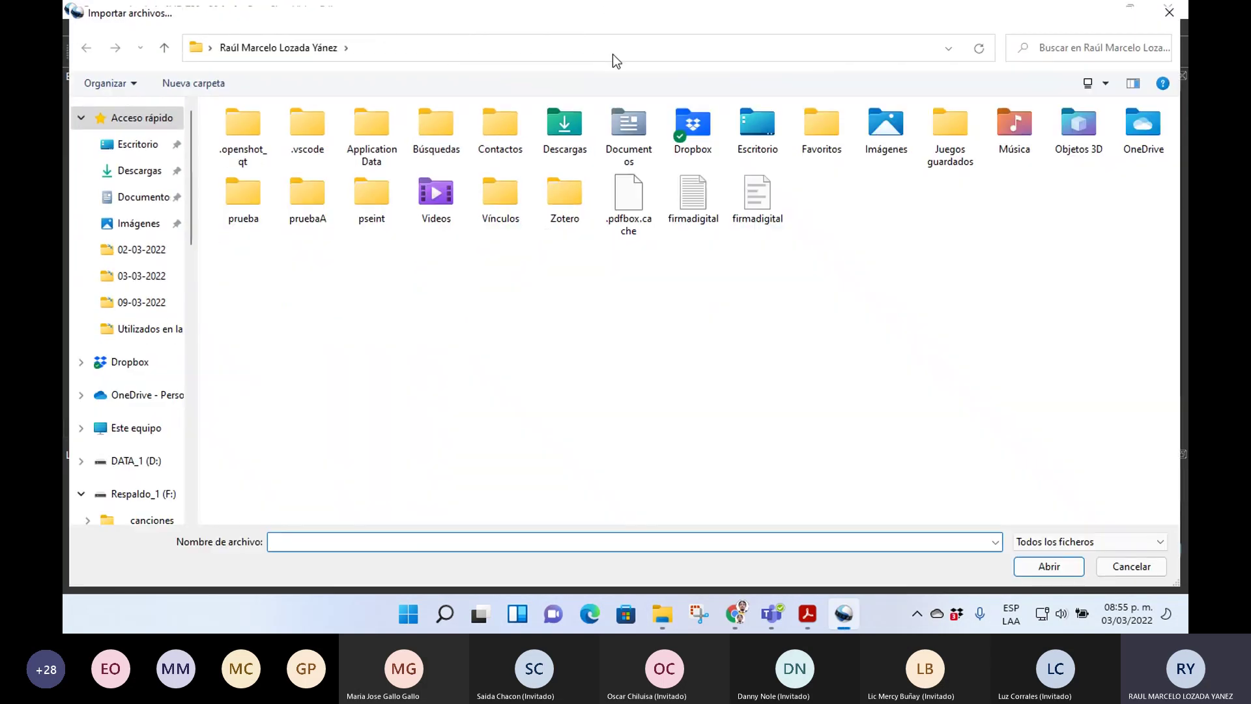
{"action": "left_click", "coordinate": [1170, 12]}
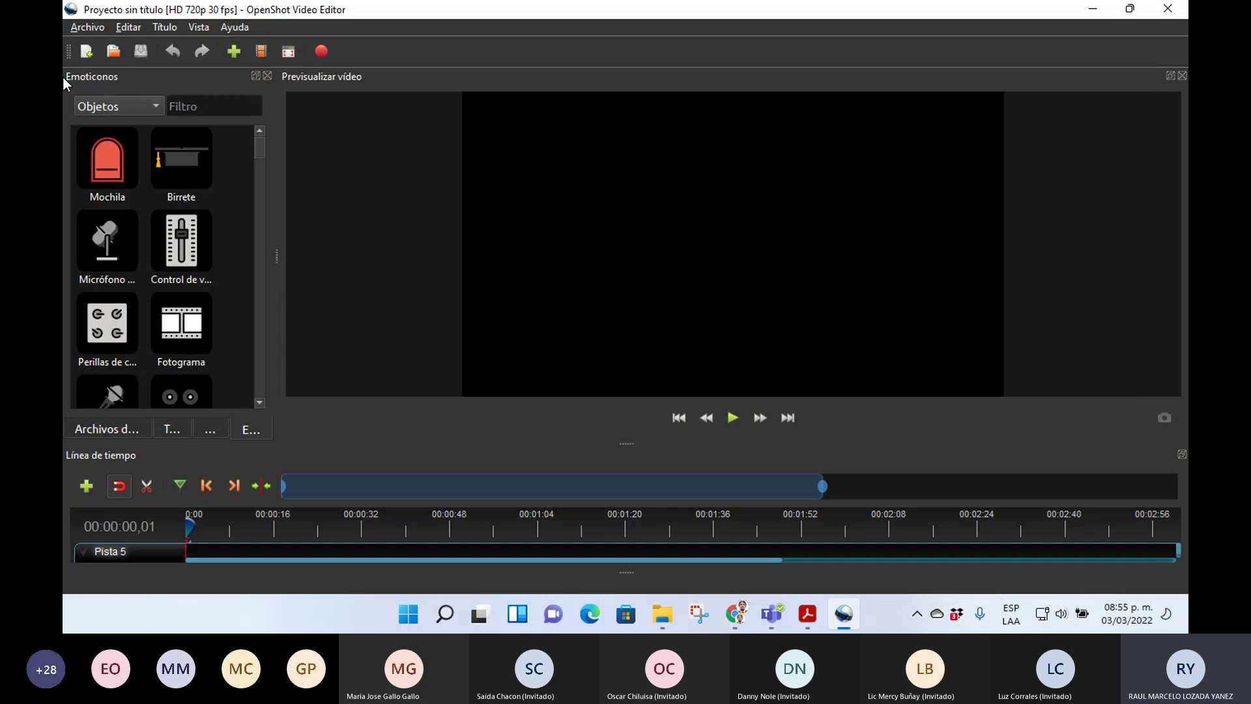
- Import the video_mate video into the project from the 03-03-2022 folder, using the copied folder path
{"action": "left_click", "coordinate": [235, 53]}
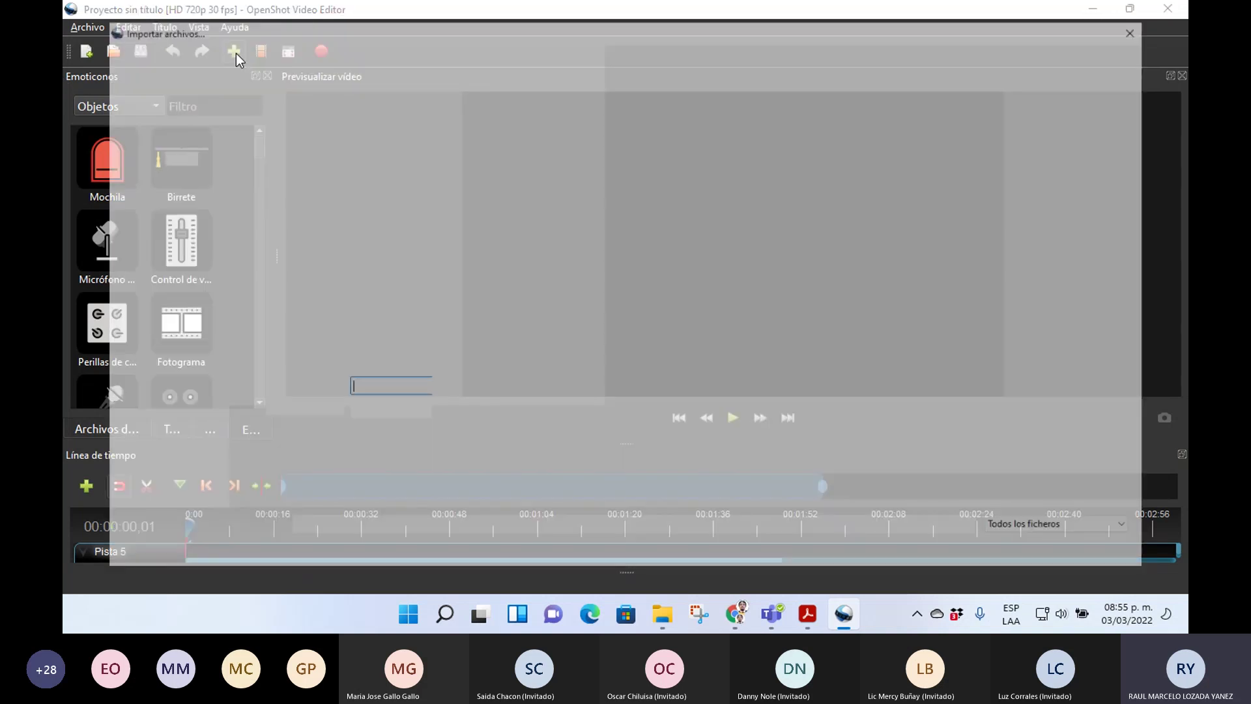
{"action": "left_click", "coordinate": [197, 53]}
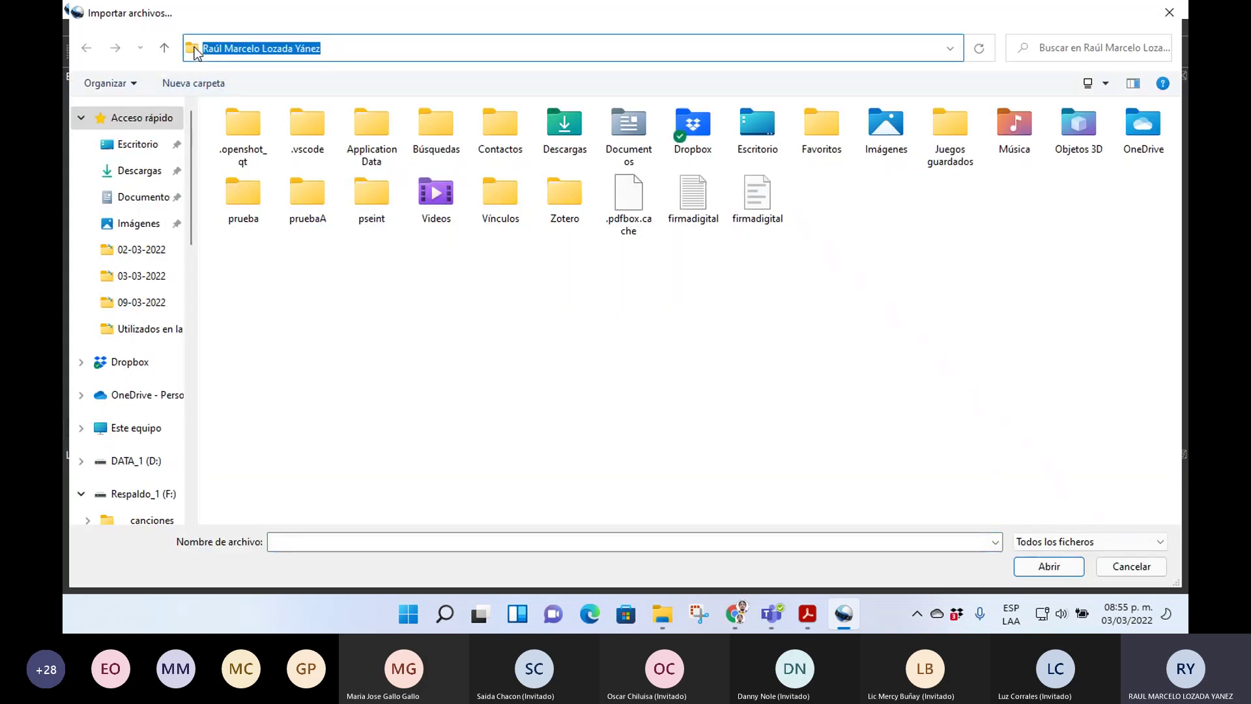
{"action": "key", "text": "ctrl+v"}
{"action": "key", "text": "Return"}
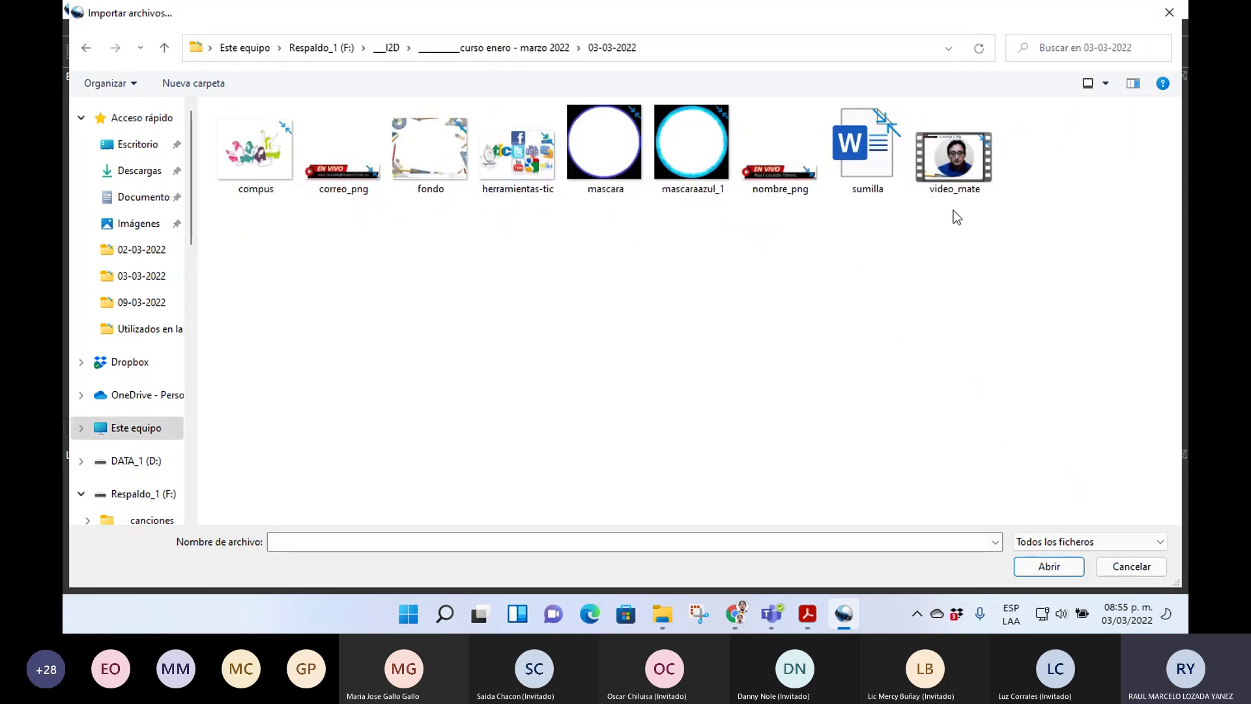
{"action": "left_click", "coordinate": [956, 161]}
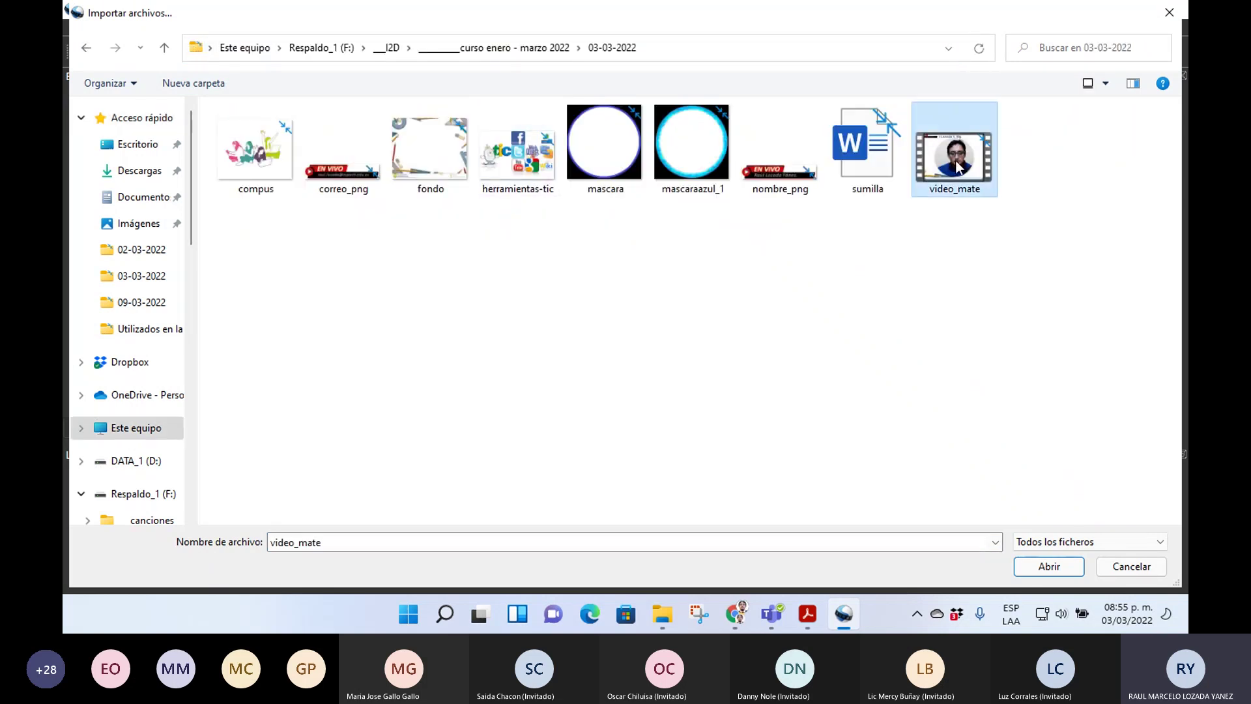
{"action": "left_click", "coordinate": [1049, 566]}
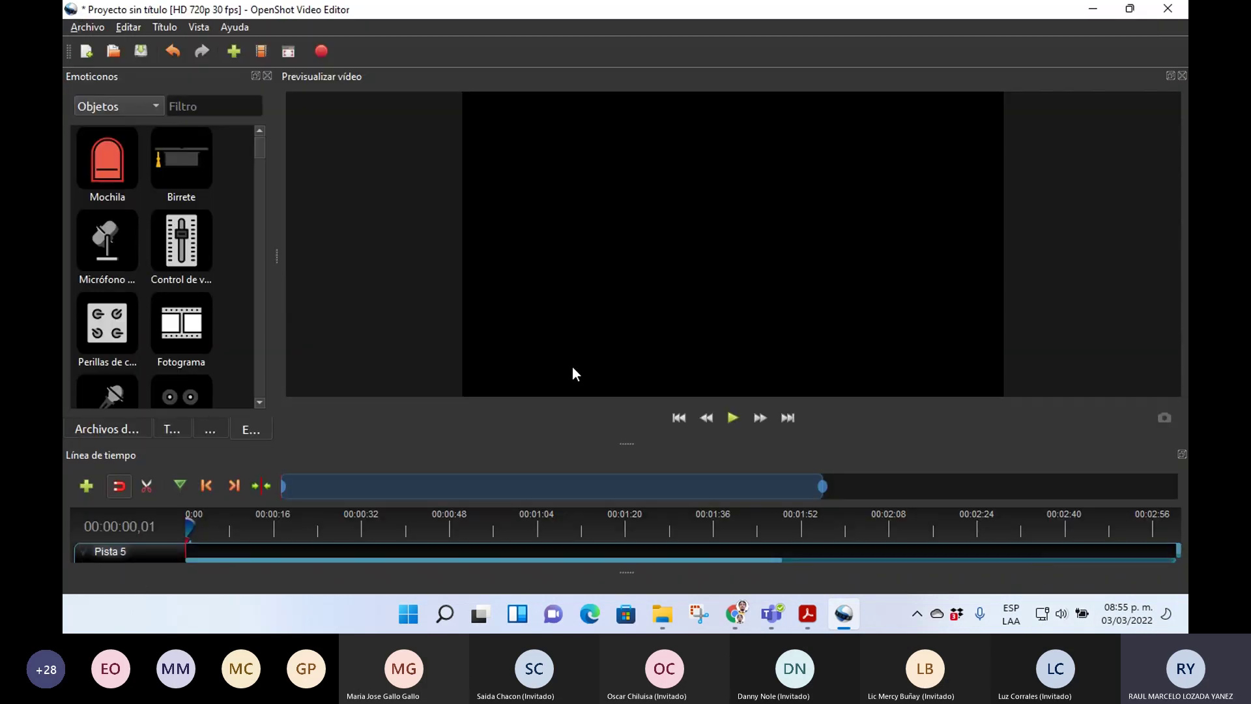
- Widen the media area and look through the project files, transitions, effects and emoji collections
{"action": "left_click_drag", "start_coordinate": [276, 250], "coordinate": [440, 267]}
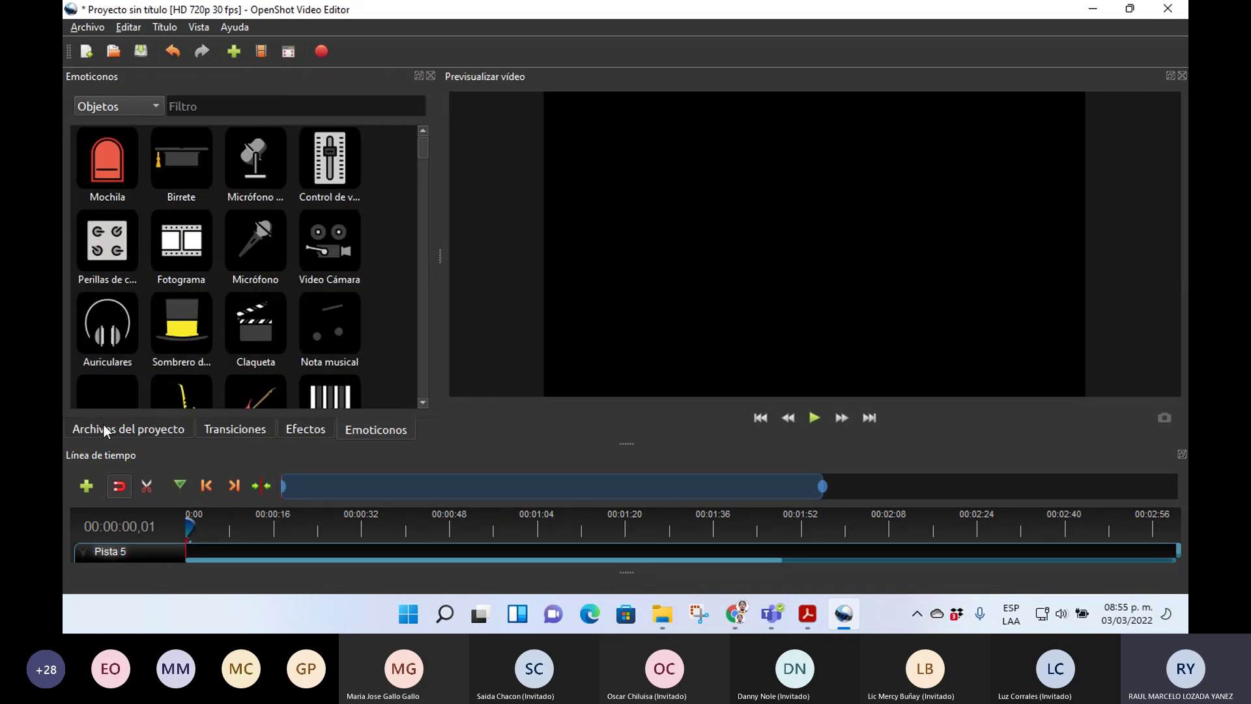
{"action": "left_click", "coordinate": [106, 430]}
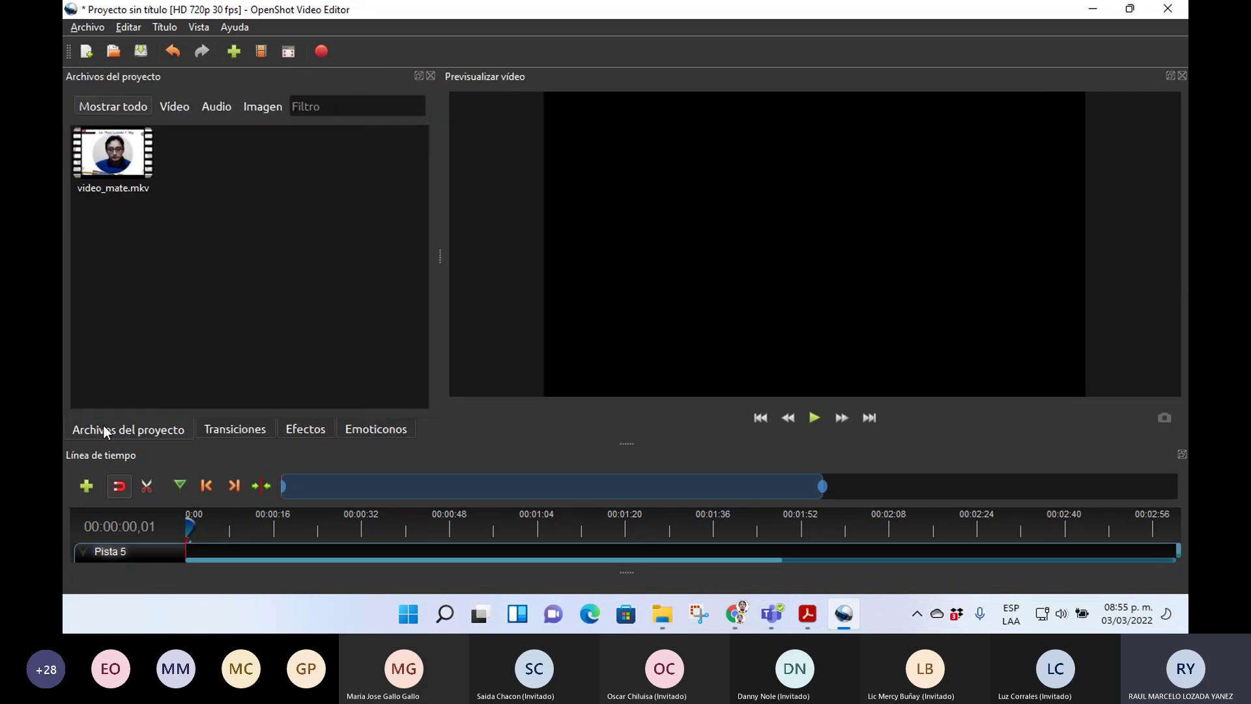
{"action": "left_click", "coordinate": [236, 429]}
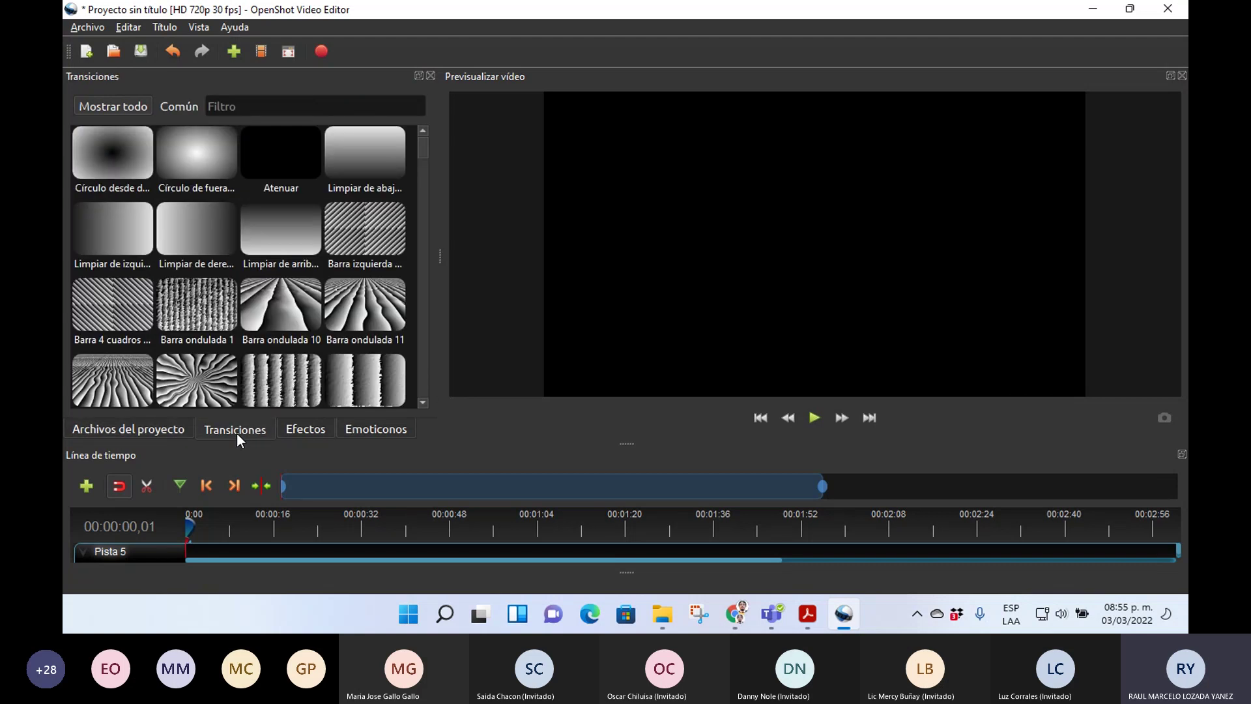
{"action": "left_click", "coordinate": [289, 433]}
{"action": "left_click", "coordinate": [360, 430]}
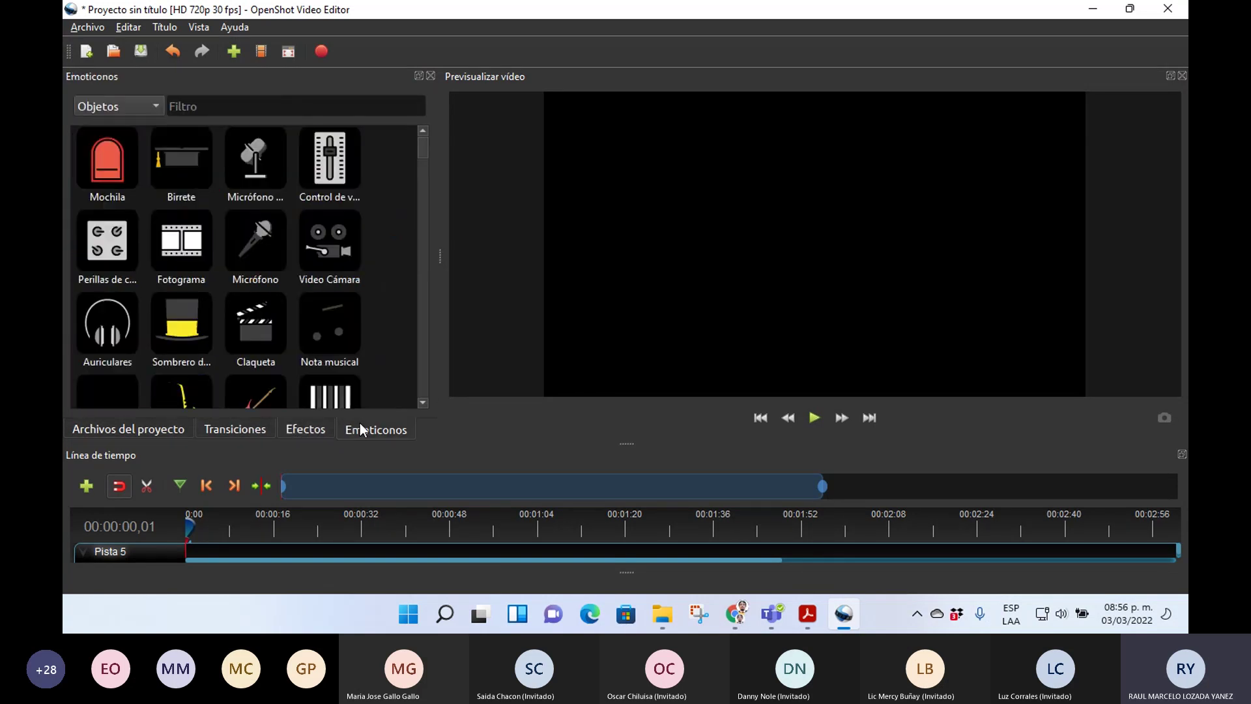
{"action": "mouse_move", "coordinate": [420, 148]}
{"action": "left_mouse_down"}
{"action": "mouse_move", "coordinate": [420, 168]}
{"action": "mouse_move", "coordinate": [421, 155]}
{"action": "left_mouse_up"}
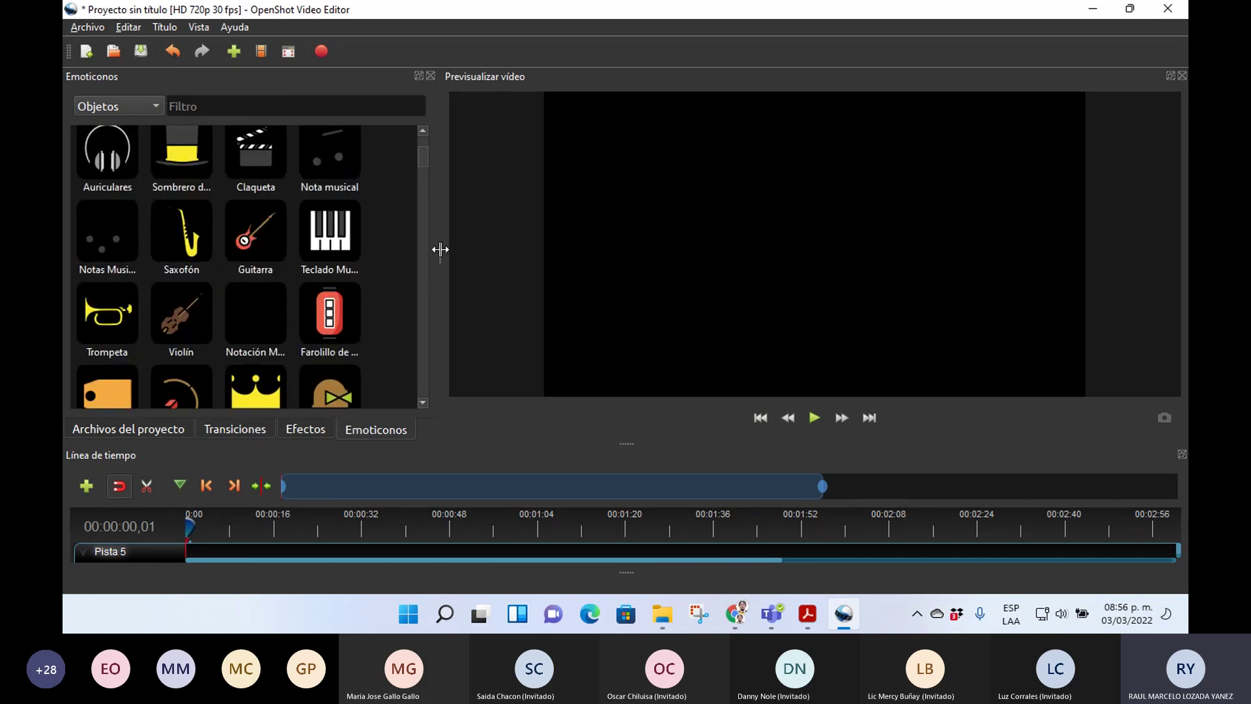
{"action": "left_click_drag", "start_coordinate": [440, 250], "coordinate": [407, 353]}
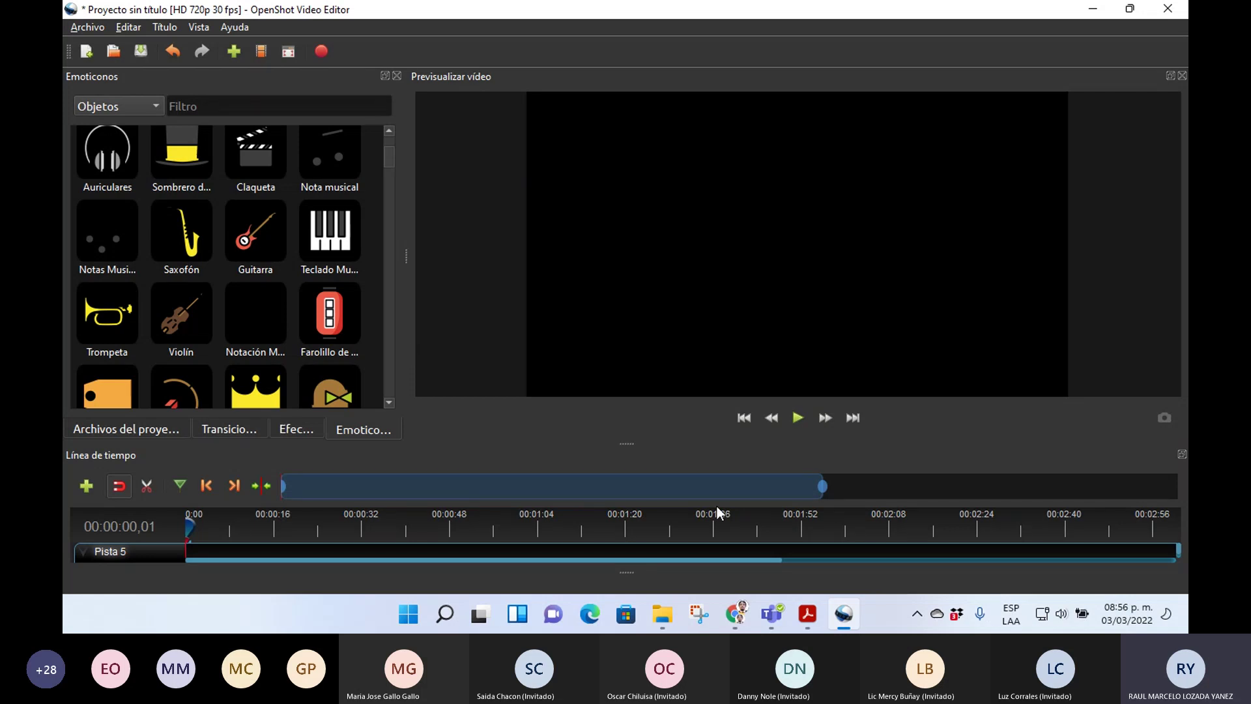
- Enlarge the timeline area and place video_mate.mkv at the start of Pista 5
{"action": "left_click_drag", "start_coordinate": [626, 443], "coordinate": [619, 358]}
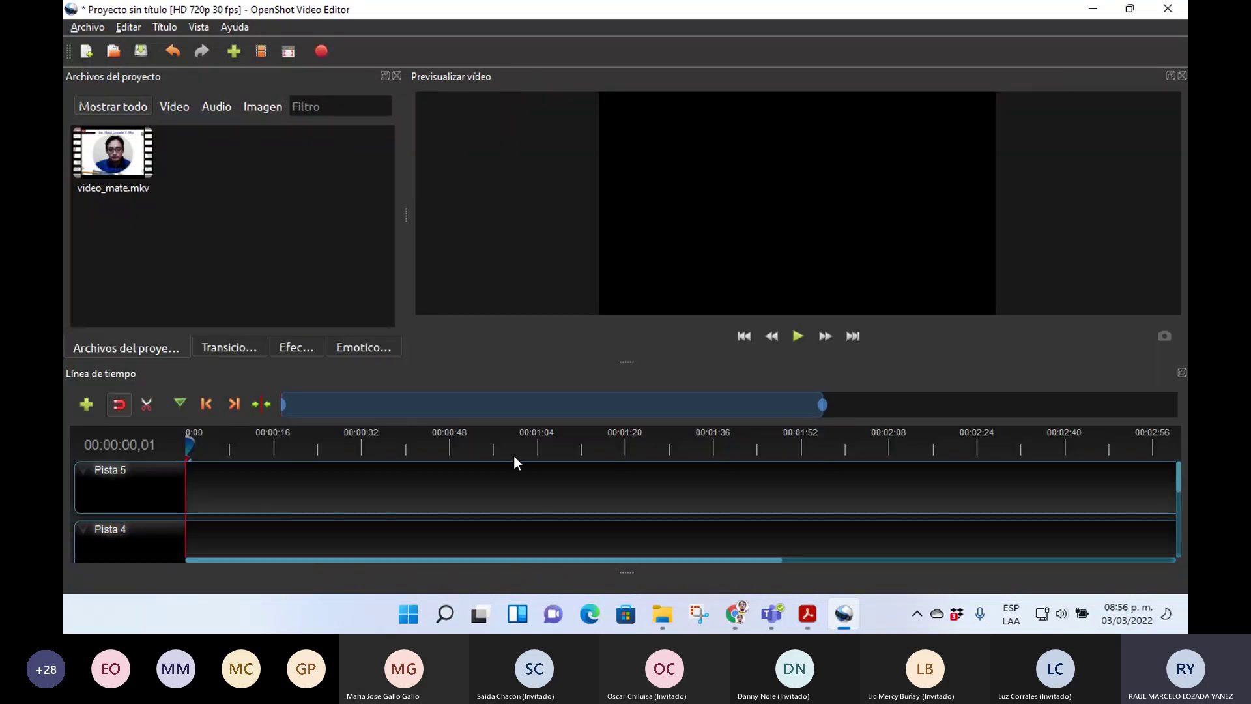
{"action": "mouse_move", "coordinate": [1178, 474]}
{"action": "left_mouse_down"}
{"action": "mouse_move", "coordinate": [1181, 554]}
{"action": "mouse_move", "coordinate": [1180, 460]}
{"action": "left_mouse_up"}
{"action": "left_click_drag", "start_coordinate": [69, 178], "coordinate": [196, 486]}
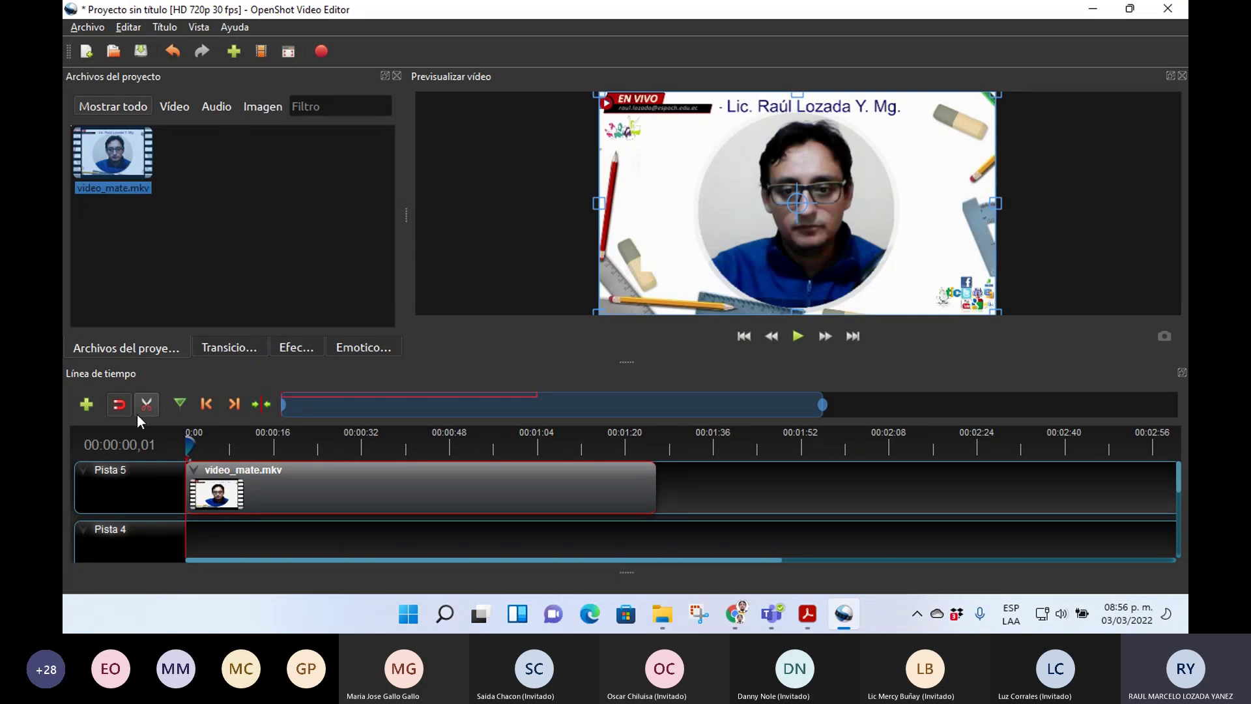
- Play back the video_mate.mkv clip, replay its ending, and stop the playhead at 00:01:21,09
{"action": "left_click", "coordinate": [797, 339]}
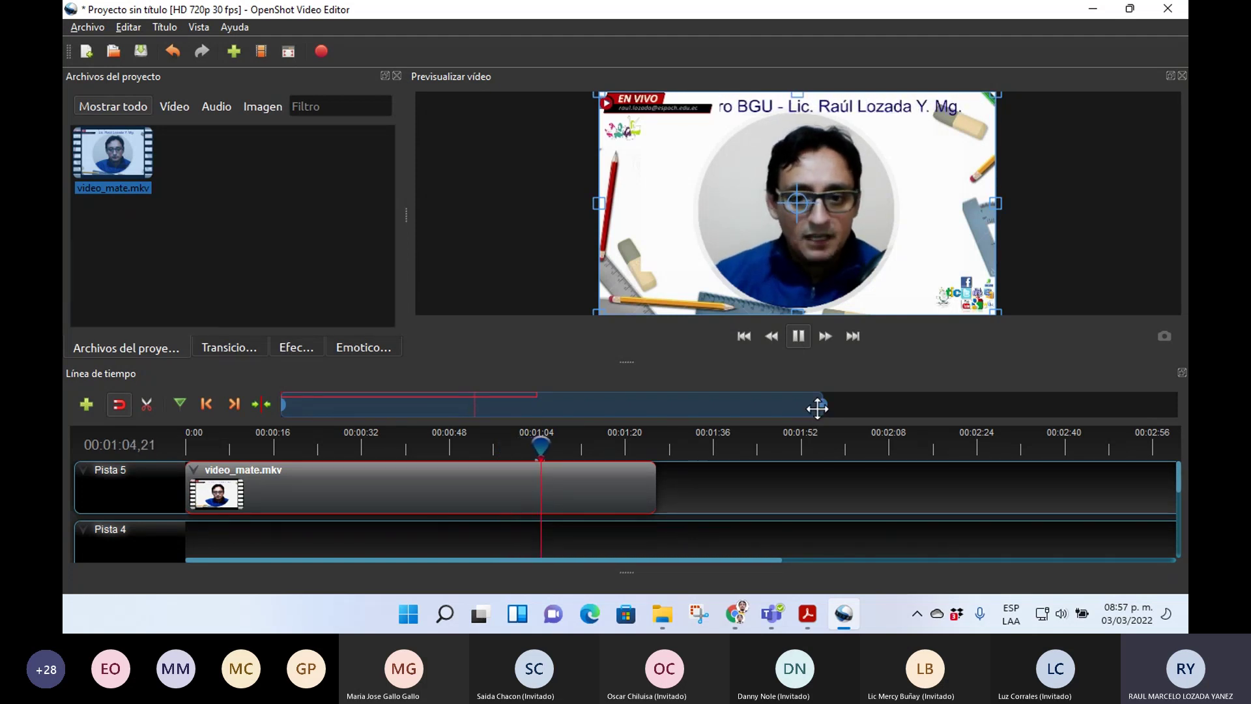
{"action": "left_click", "coordinate": [798, 336]}
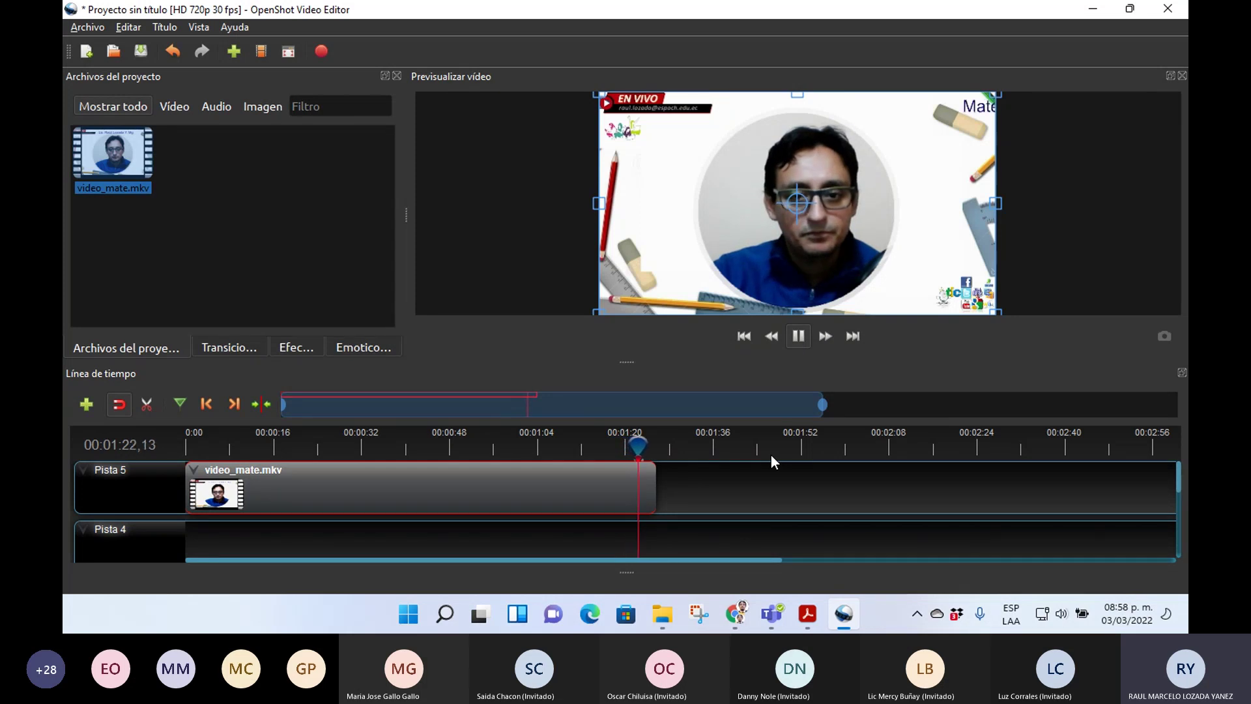
{"action": "key", "text": "space"}
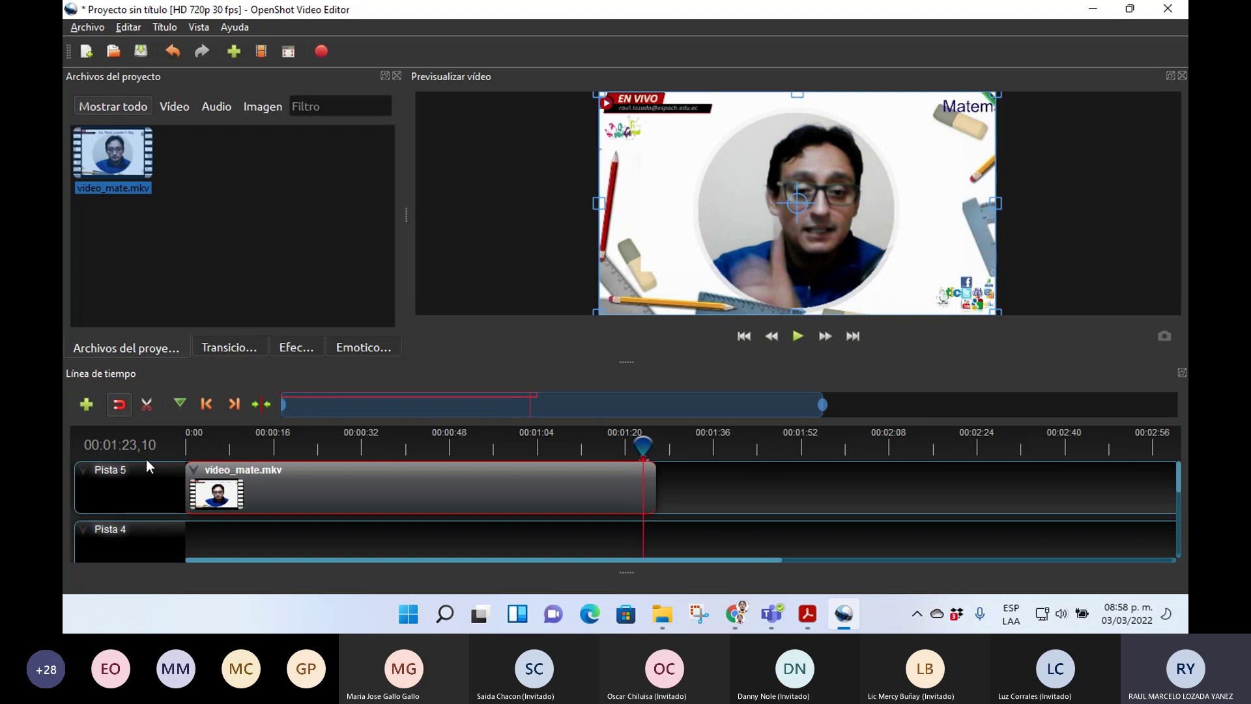
{"action": "left_click_drag", "start_coordinate": [644, 445], "coordinate": [610, 445]}
{"action": "key", "text": "space"}
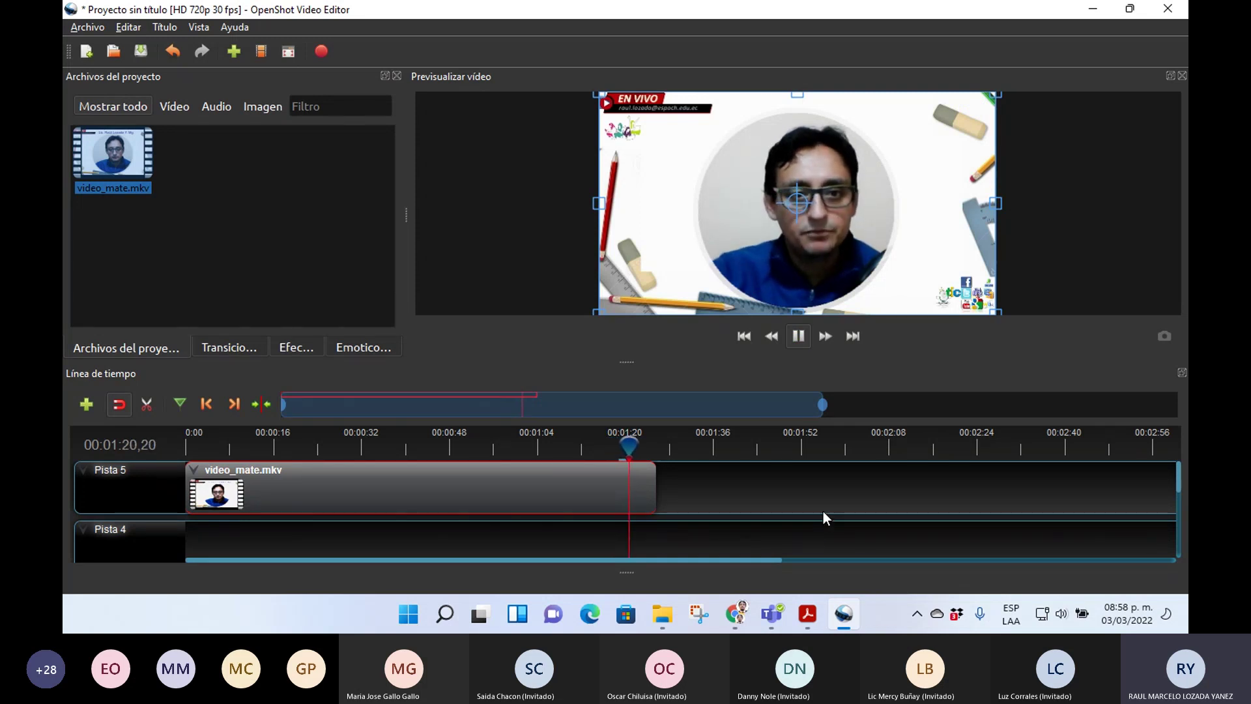
{"action": "key", "text": "space"}
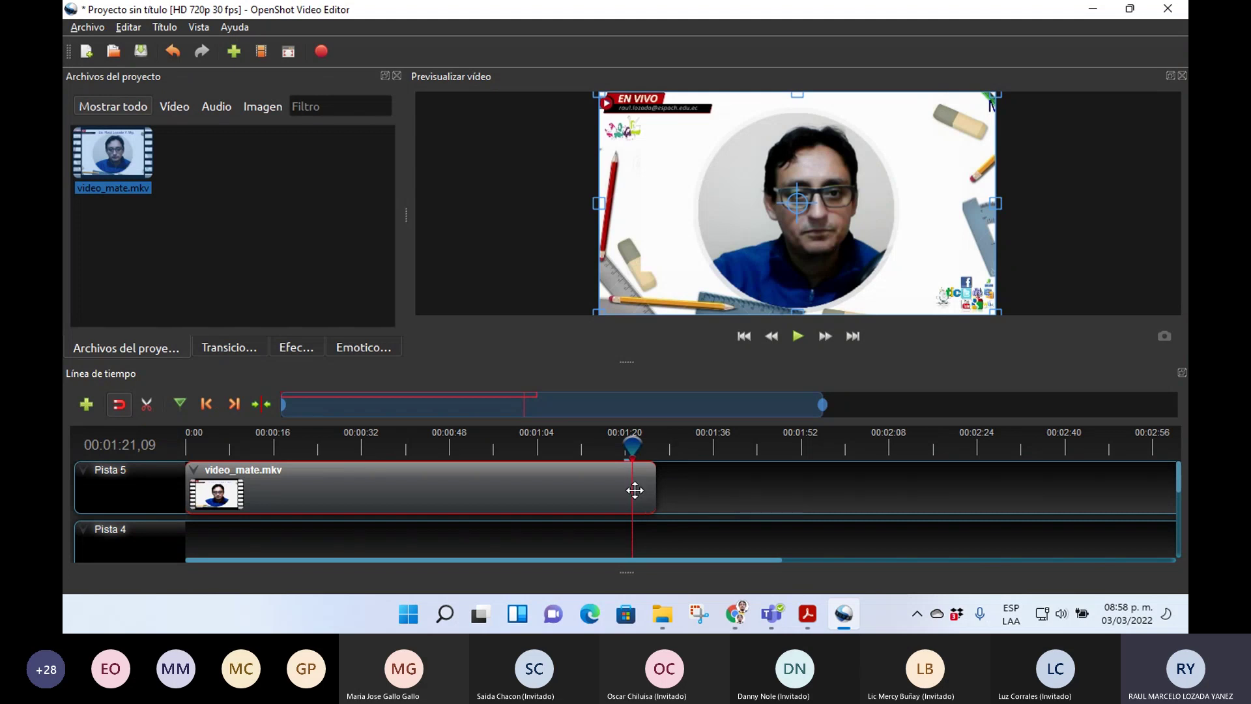
- Split the Pista 5 clip at 00:01:21,09 with the razor and cut the remaining tail into two fragments
{"action": "left_click", "coordinate": [151, 403]}
{"action": "left_click", "coordinate": [636, 482]}
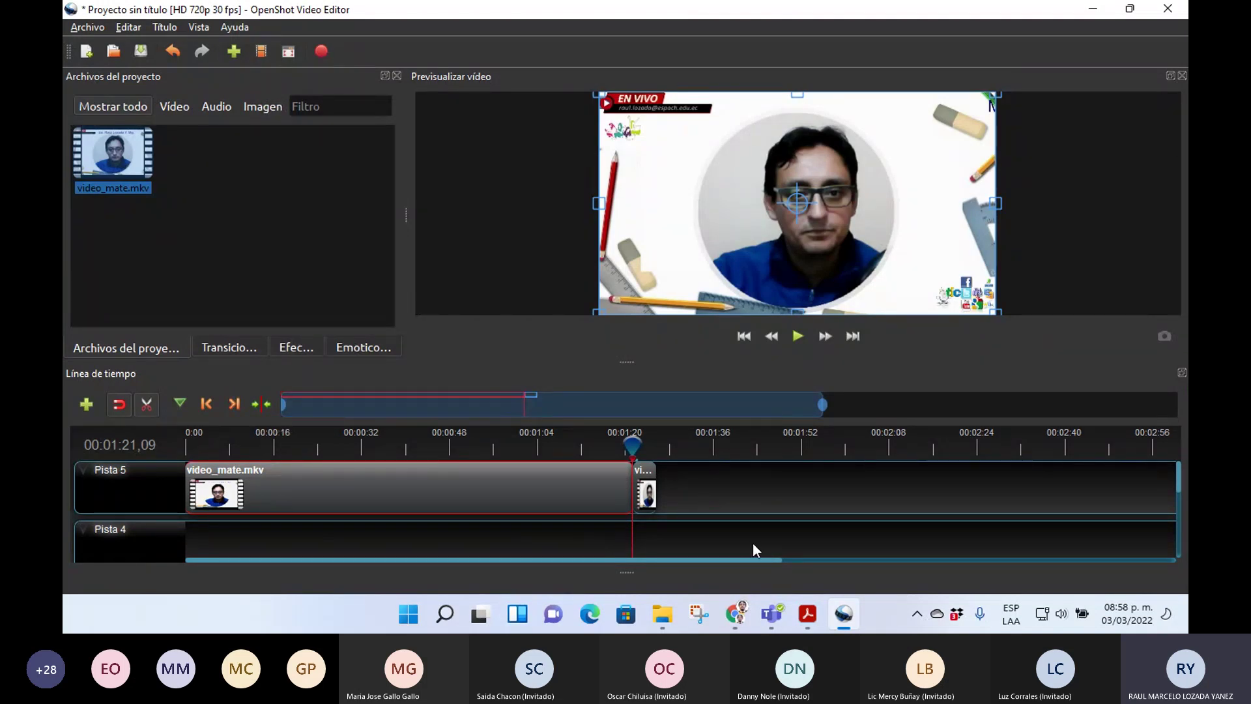
{"action": "key", "text": "c"}
{"action": "left_click", "coordinate": [645, 489]}
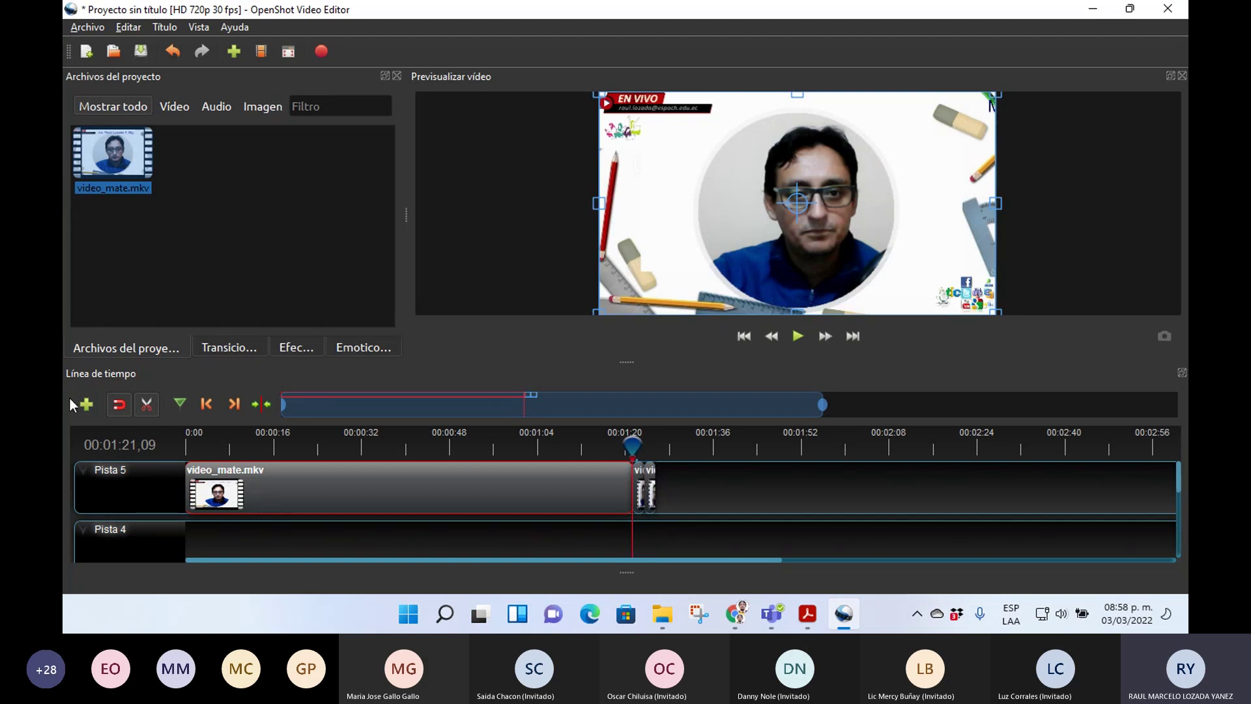
{"action": "left_click", "coordinate": [147, 405]}
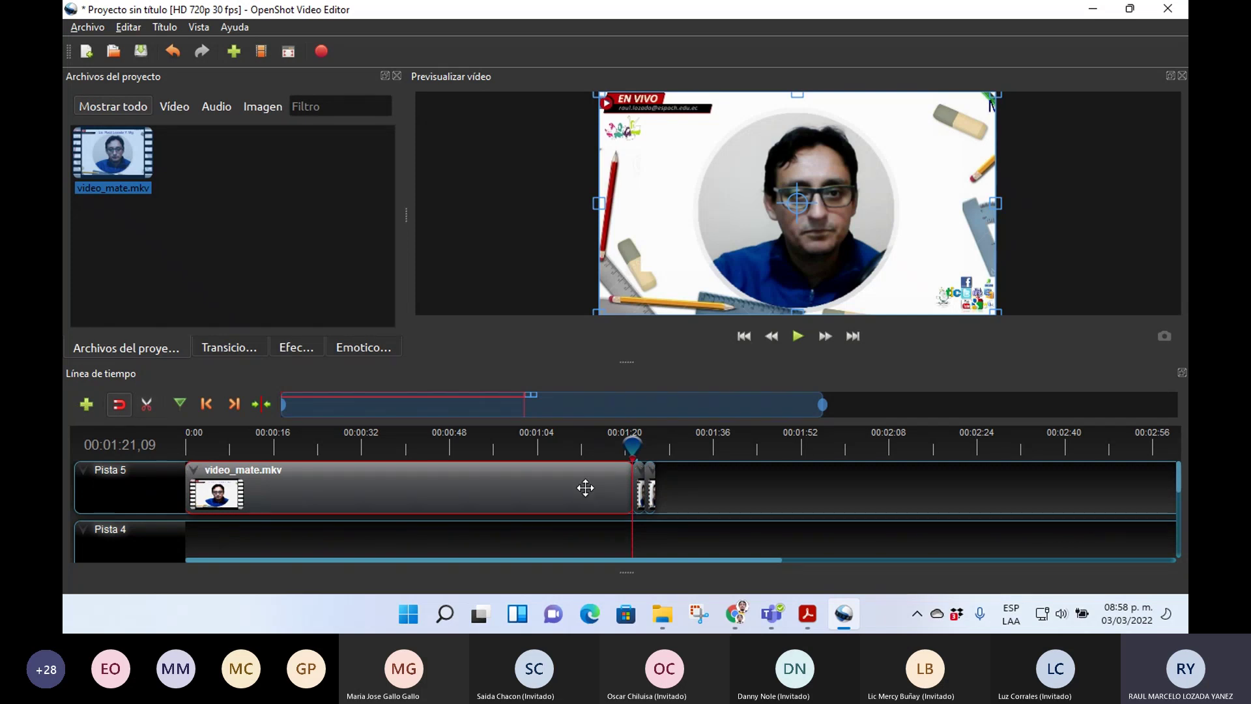
- Delete the first of the two short tail fragments following the main clip on Pista 5
{"action": "left_click", "coordinate": [638, 485]}
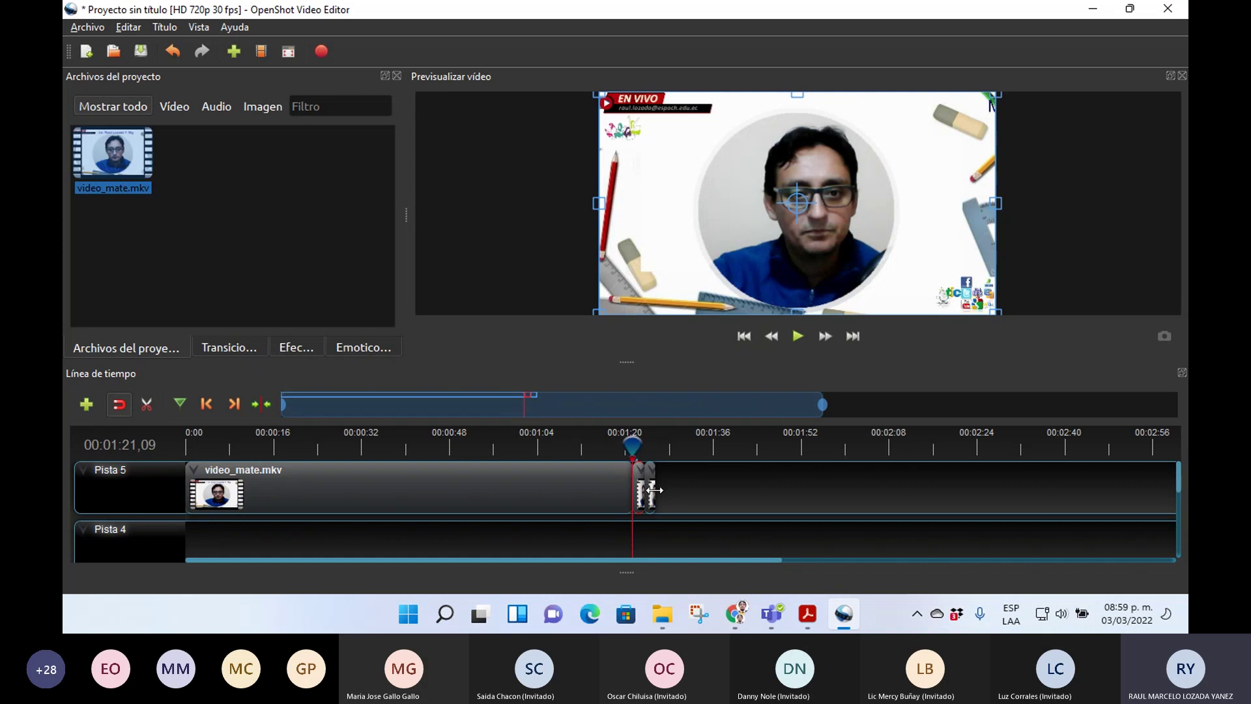
{"action": "left_click", "coordinate": [503, 492]}
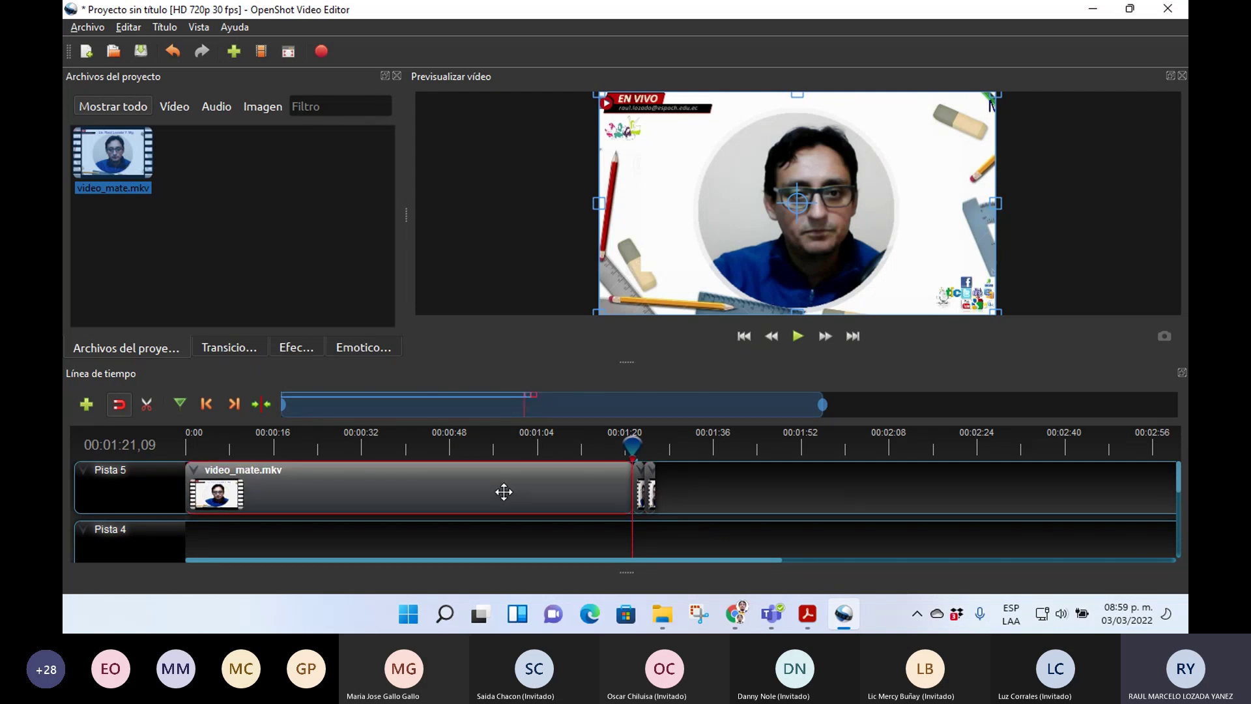
{"action": "left_click", "coordinate": [638, 491]}
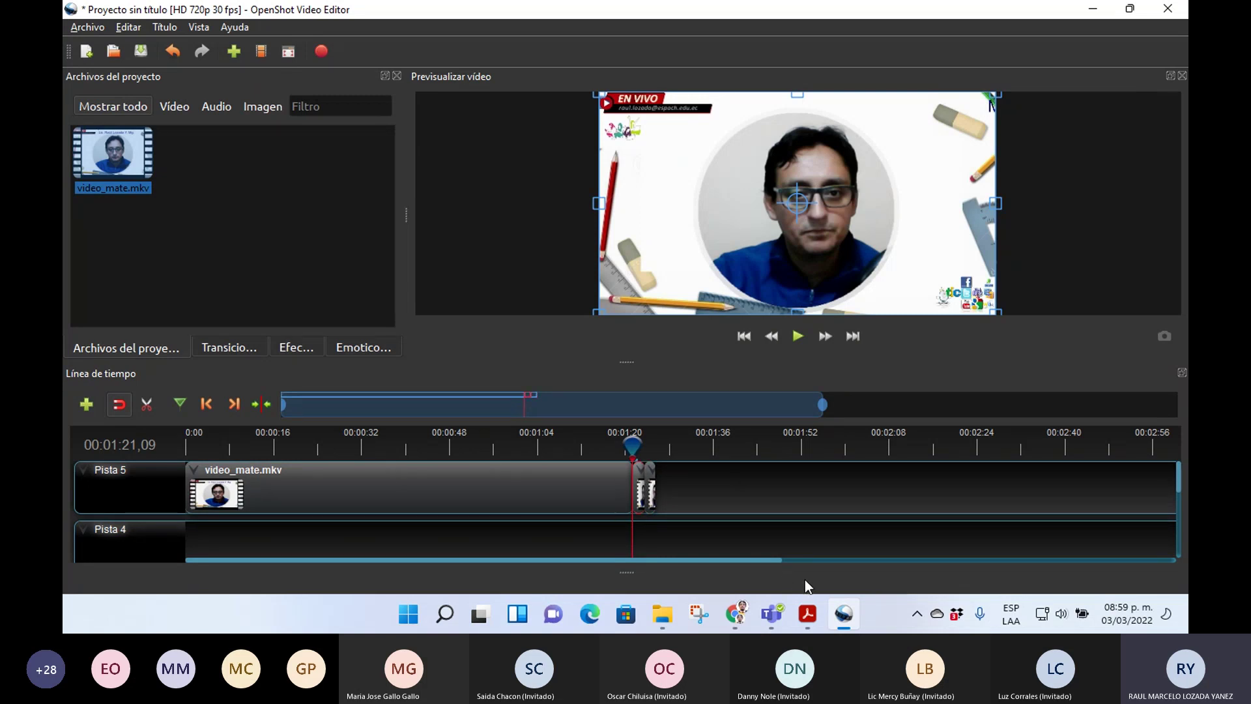
{"action": "key", "text": "Delete"}
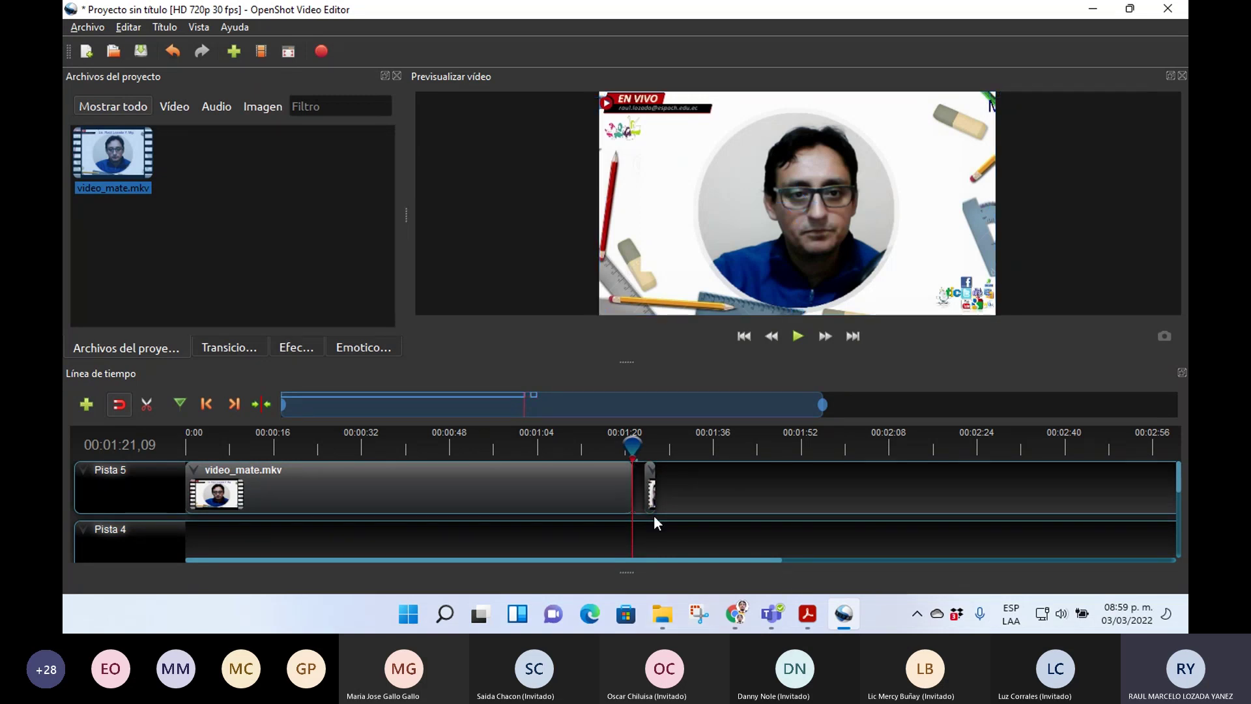
- Move the remaining short fragment against the end of the main clip, then delete that fragment
{"action": "left_click_drag", "start_coordinate": [650, 490], "coordinate": [640, 489]}
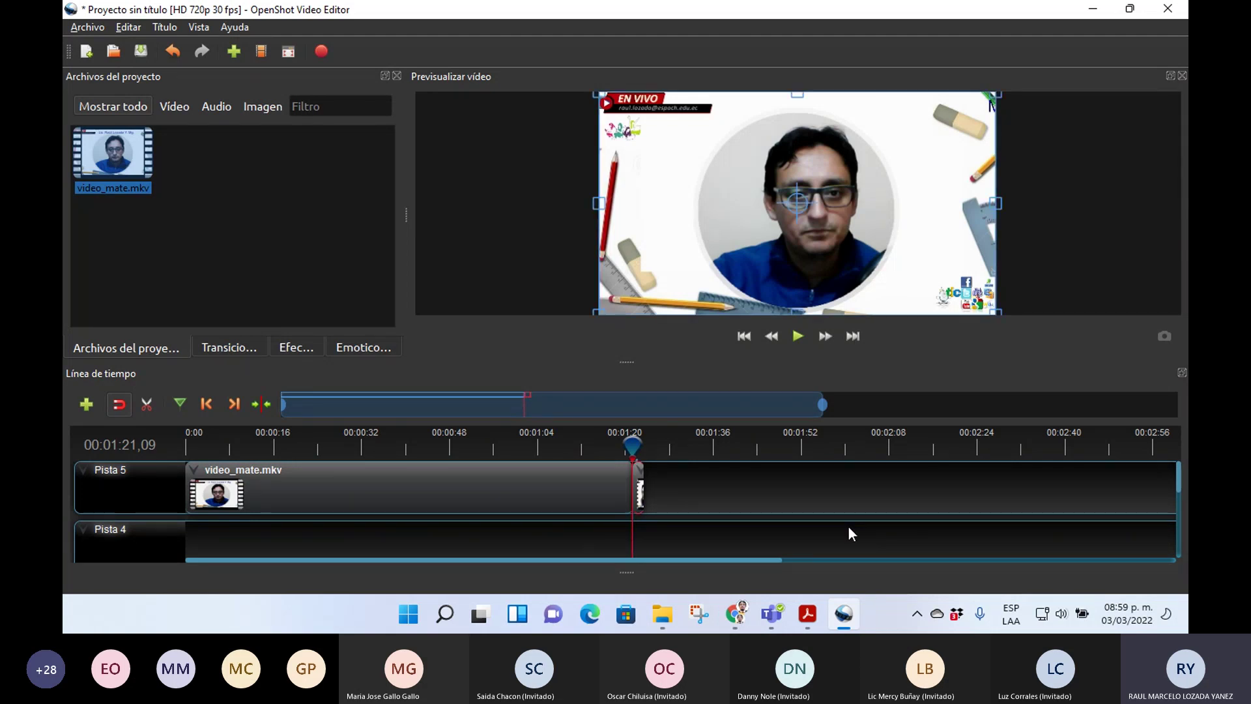
{"action": "left_click", "coordinate": [709, 493]}
{"action": "left_click", "coordinate": [644, 482]}
{"action": "key", "text": "Delete"}
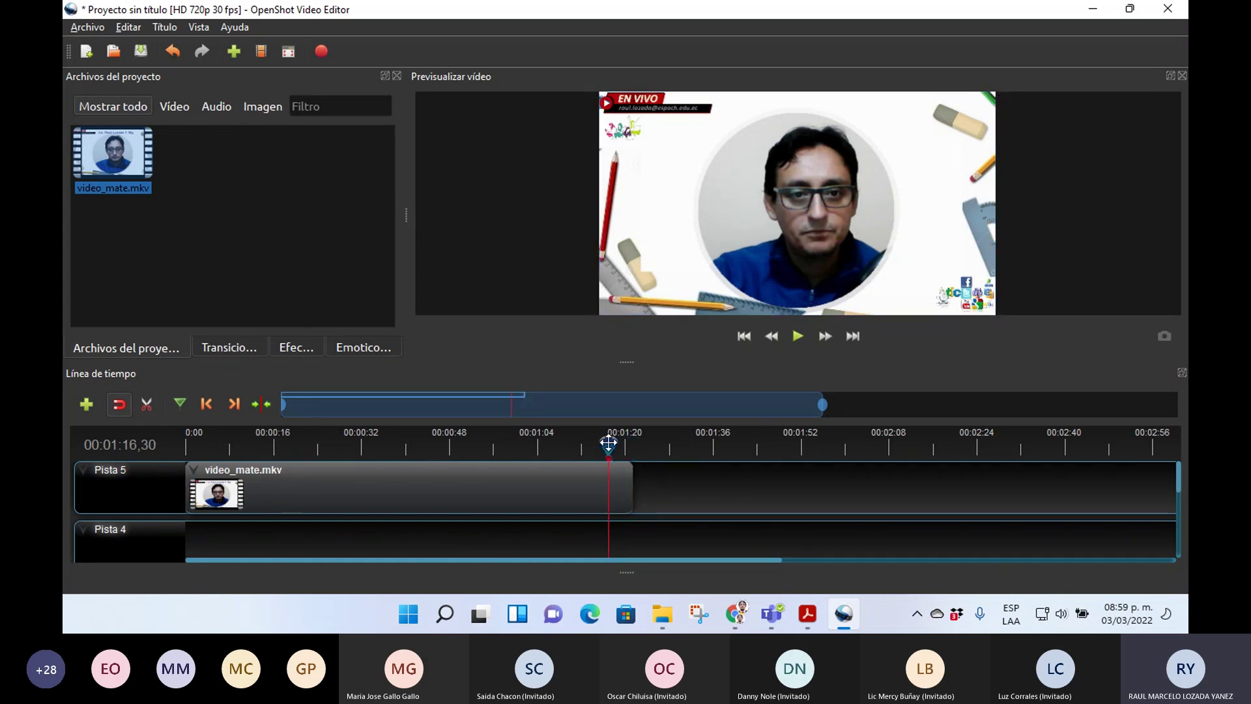
- Play the trimmed clip through to its end and copy the 03-03-2022 folder's path from File Explorer
{"action": "key", "text": "space"}
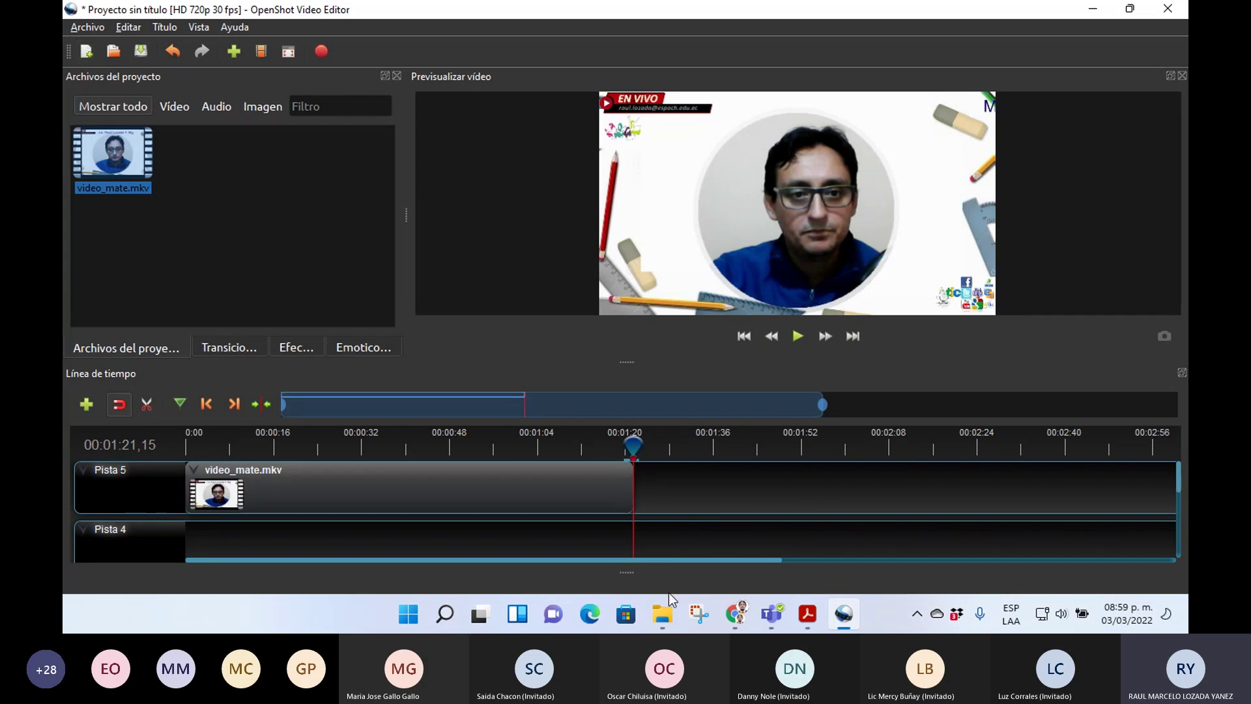
{"action": "left_click", "coordinate": [671, 620]}
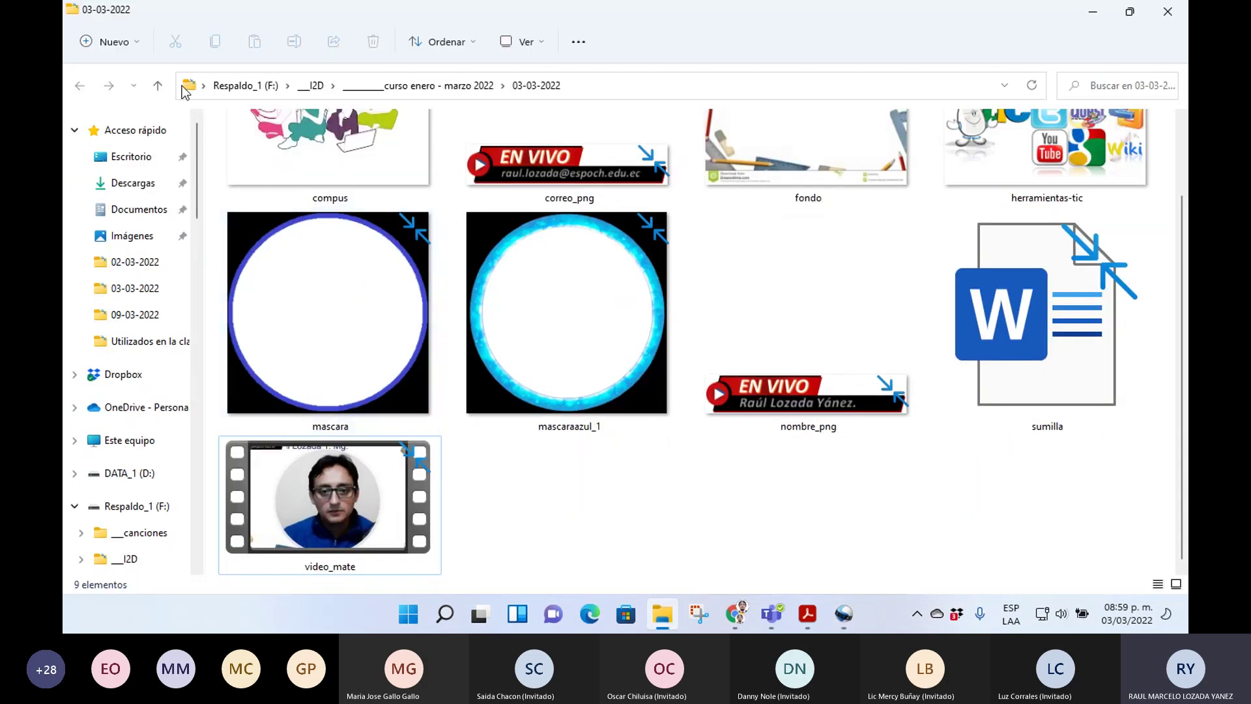
{"action": "left_click", "coordinate": [187, 85]}
{"action": "key", "text": "ctrl+c"}
{"action": "key", "text": "End"}
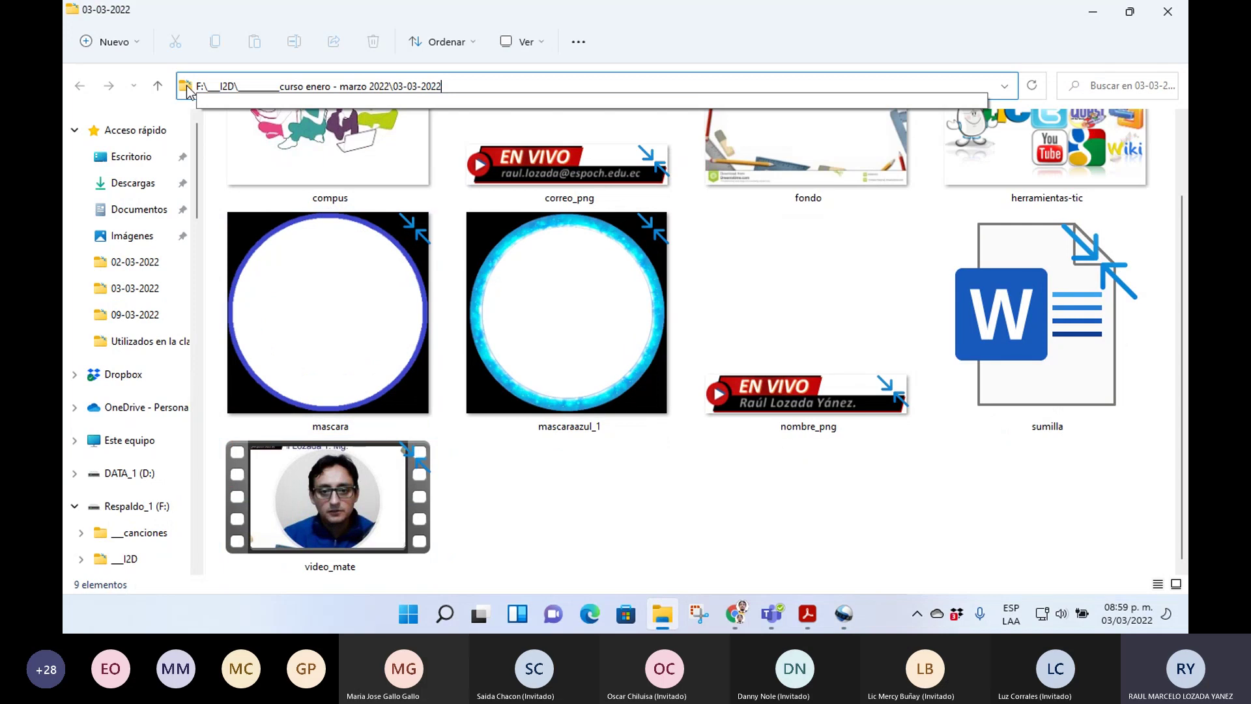
{"action": "left_click", "coordinate": [1093, 12]}
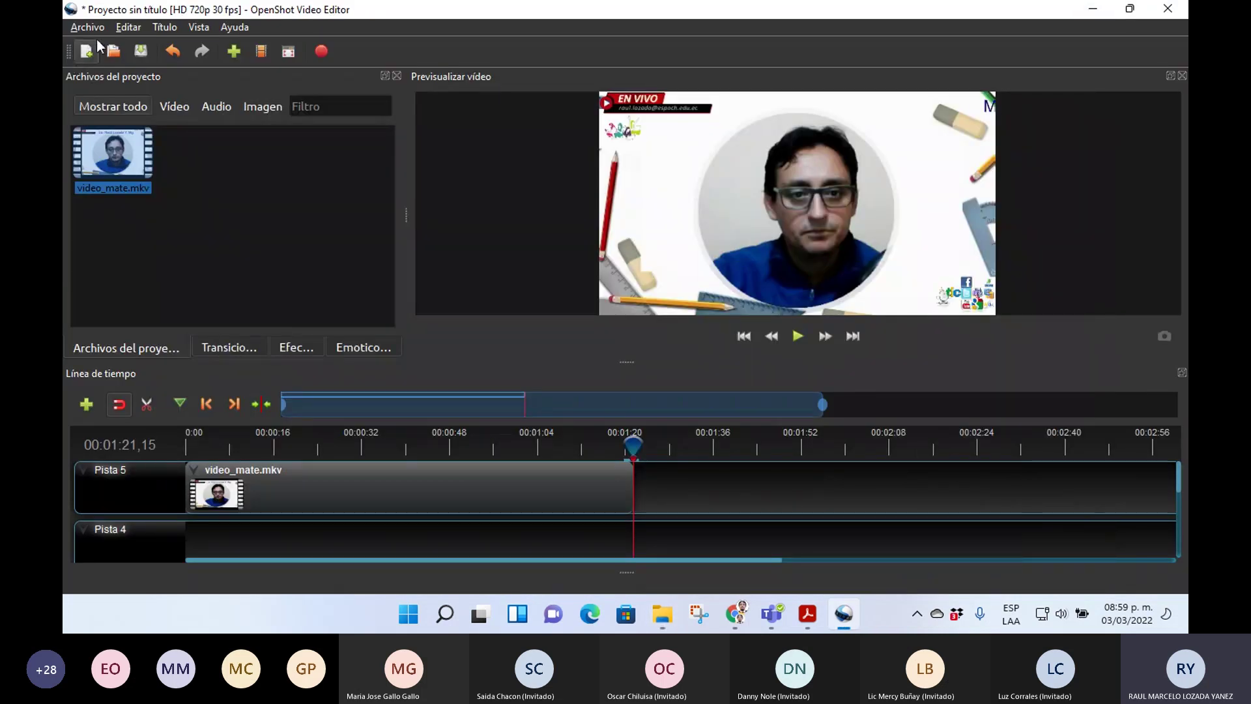
- Save the OpenShot project as video_mate in the 03-03-2022 folder, using the copied path
{"action": "key", "text": "alt+a"}
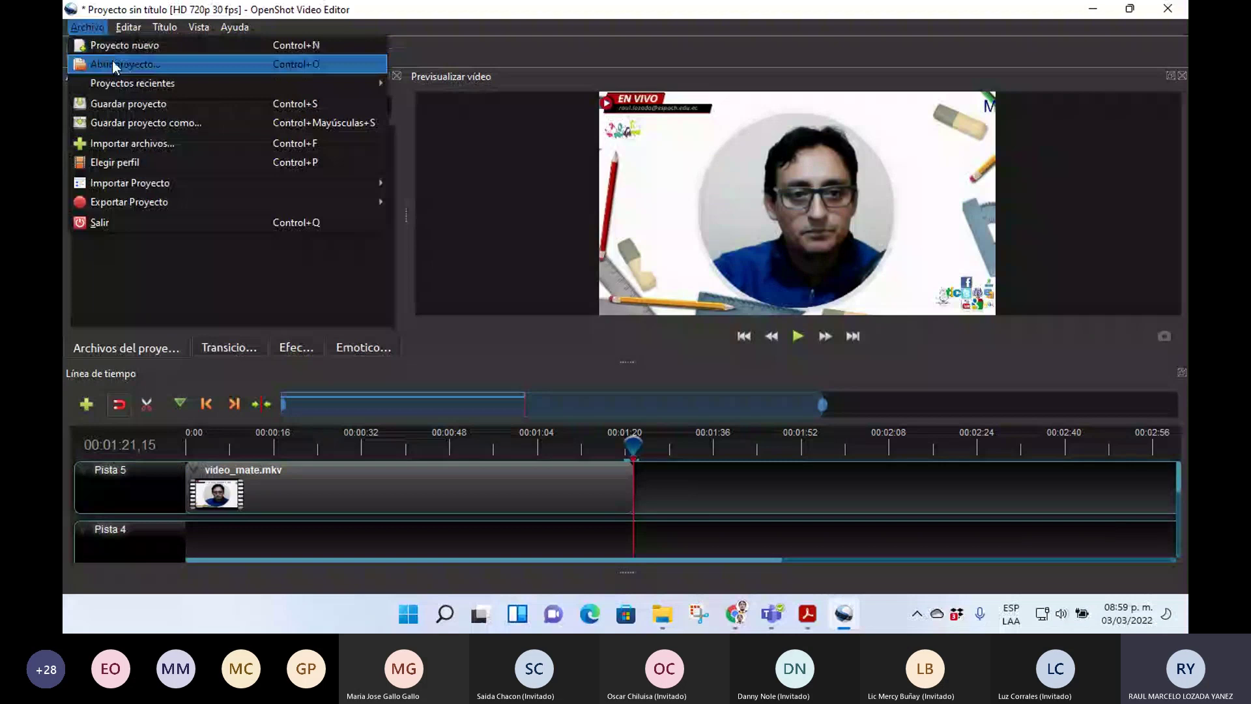
{"action": "left_click", "coordinate": [114, 65]}
{"action": "key", "text": "ctrl+v"}
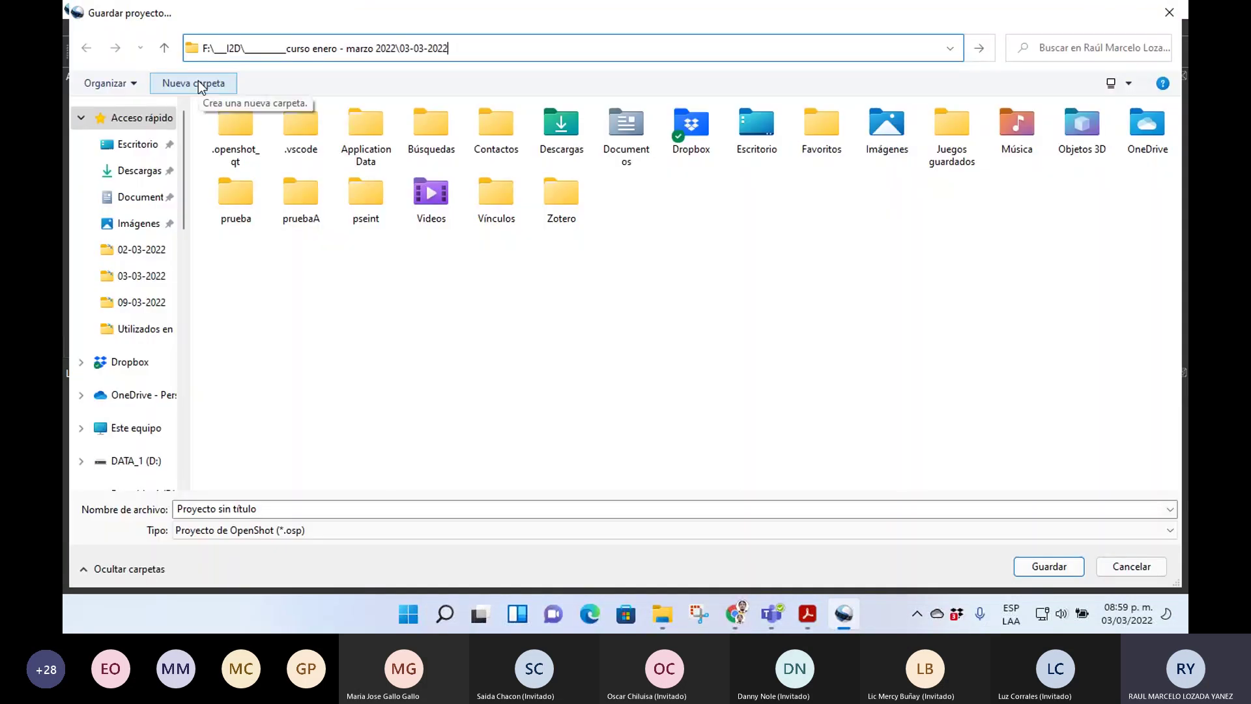
{"action": "key", "text": "Return"}
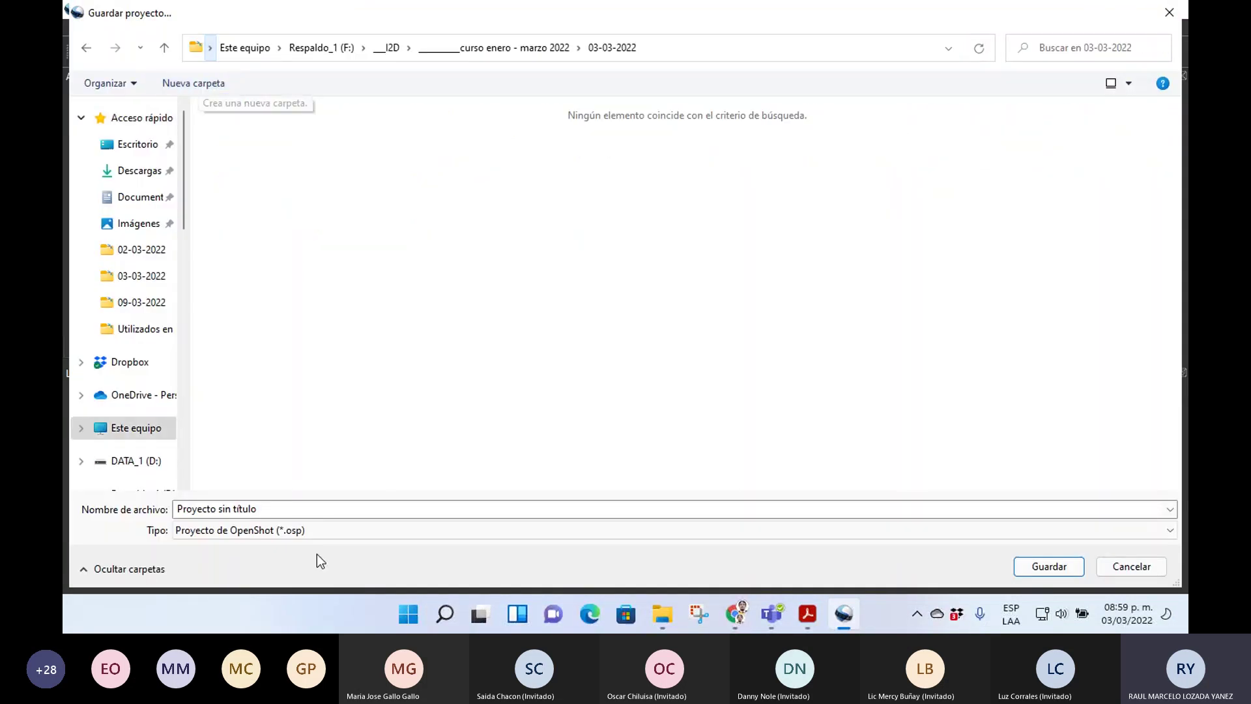
{"action": "left_click", "coordinate": [293, 511]}
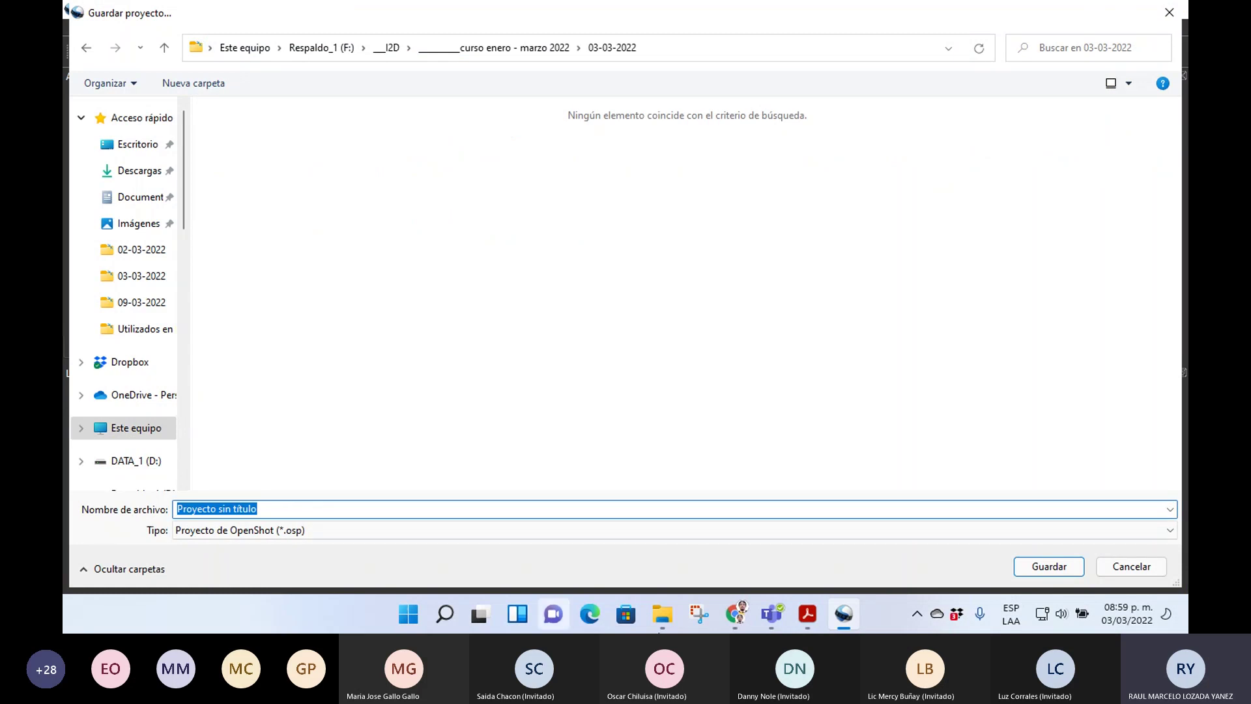
{"action": "type", "text": "video_mate"}
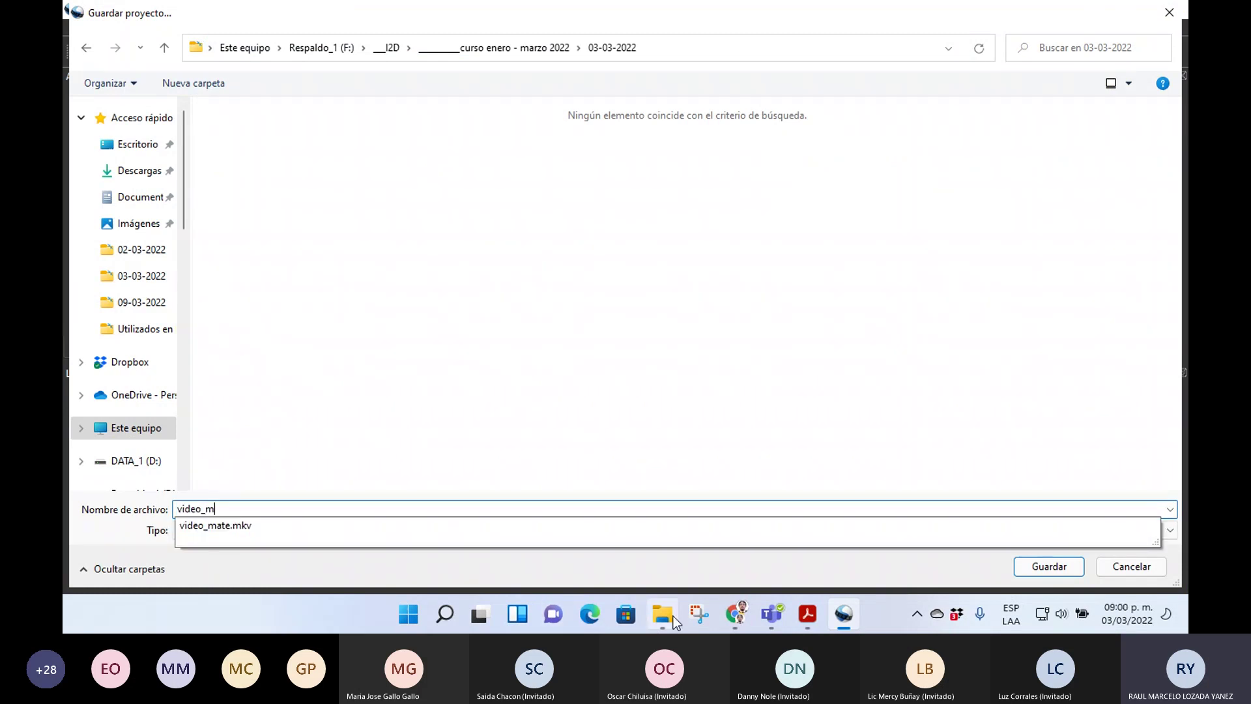
{"action": "left_click", "coordinate": [426, 572]}
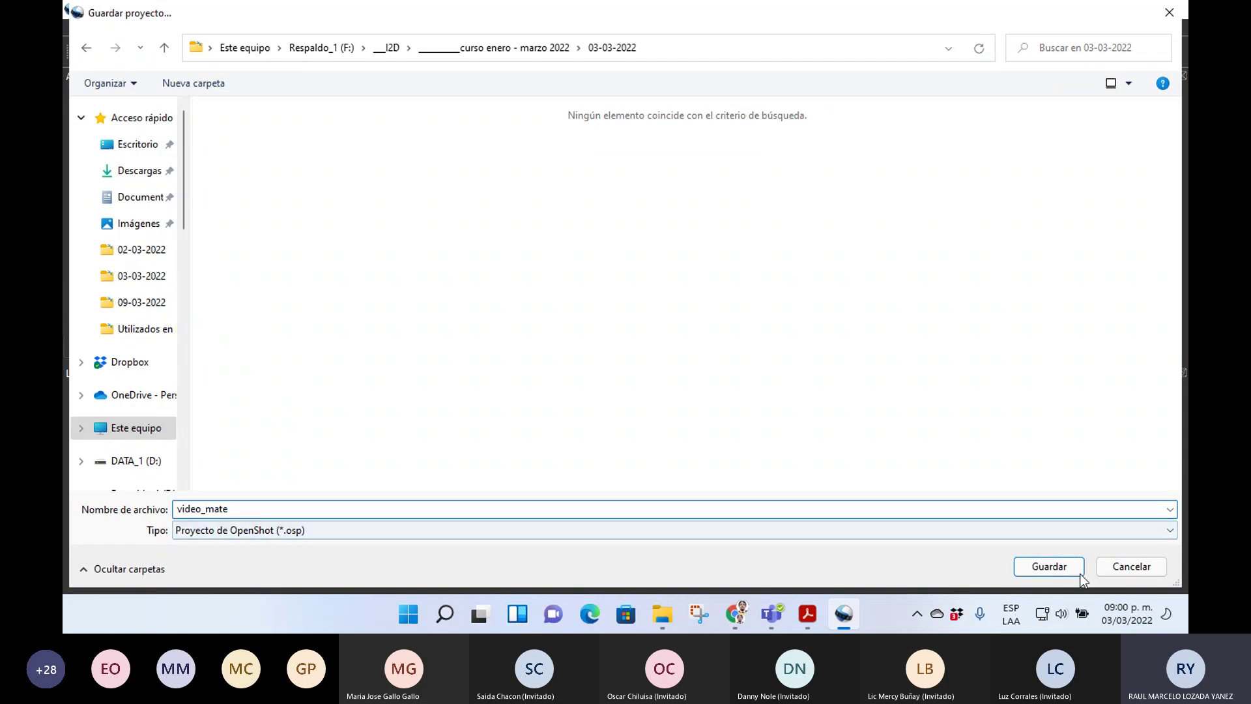
{"action": "left_click", "coordinate": [1041, 568]}
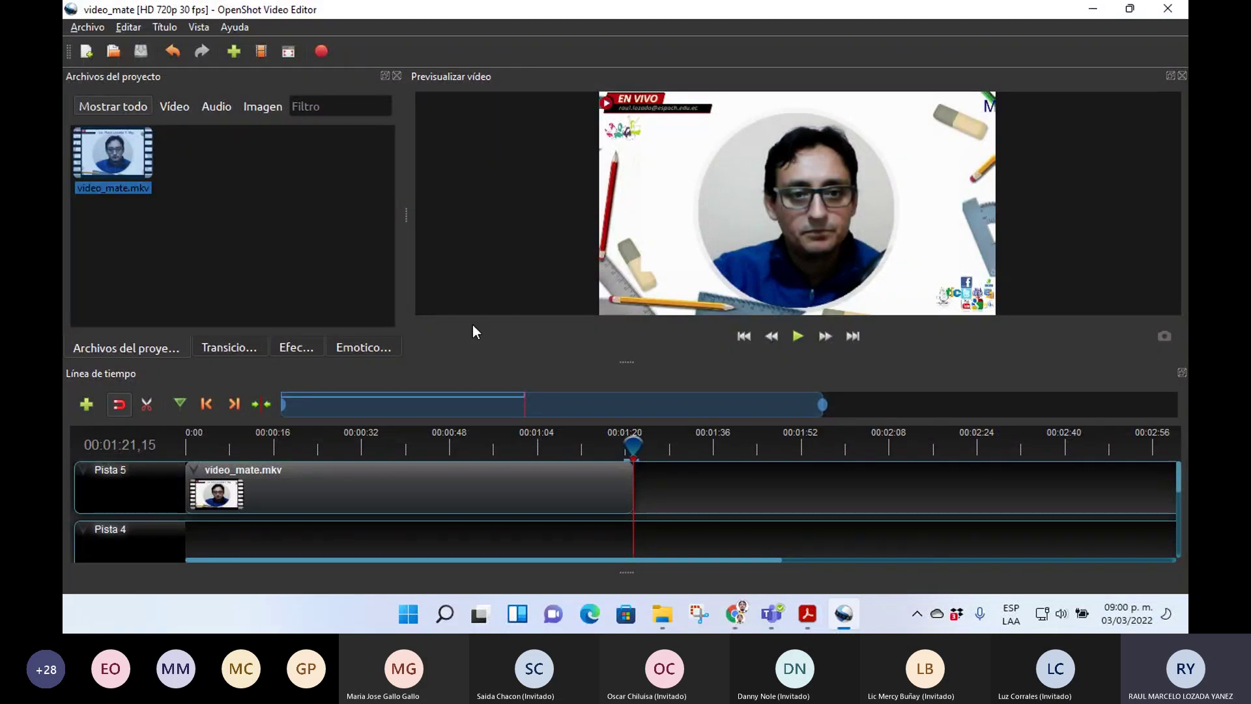
- Close OpenShot and display the 03-03-2022 folder's files as large icons (Iconos grandes)
{"action": "key", "text": "alt+F4"}
{"action": "scroll", "coordinate": [1171, 399], "scroll_direction": "up", "scroll_amount": 1}
{"action": "scroll", "coordinate": [1172, 448], "scroll_direction": "down", "scroll_amount": 1}
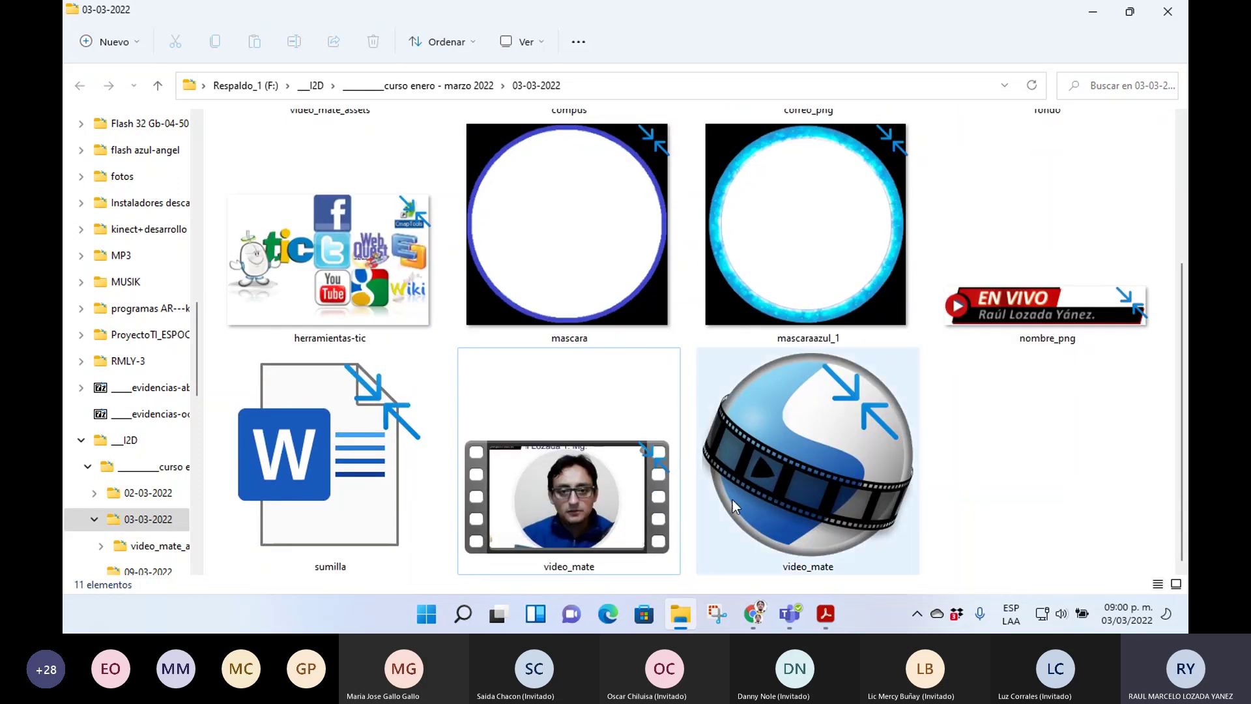
{"action": "right_click", "coordinate": [1018, 467]}
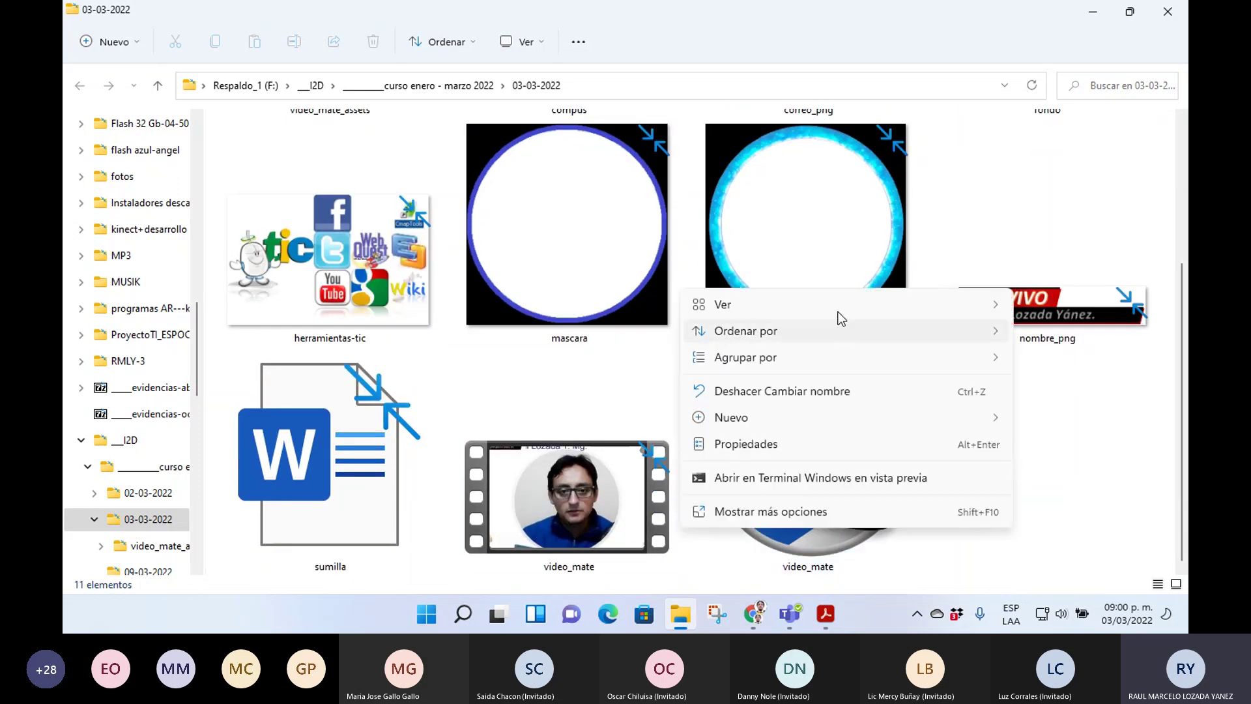
{"action": "mouse_move", "coordinate": [838, 305]}
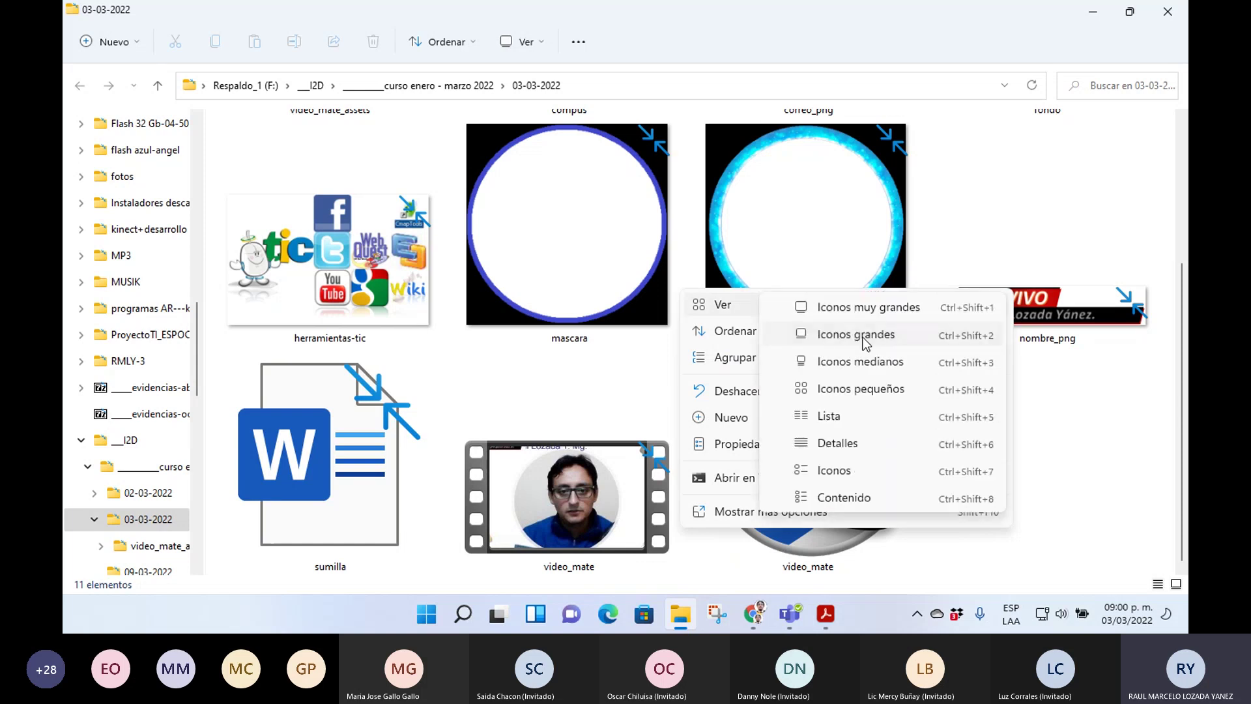
{"action": "left_click", "coordinate": [840, 335]}
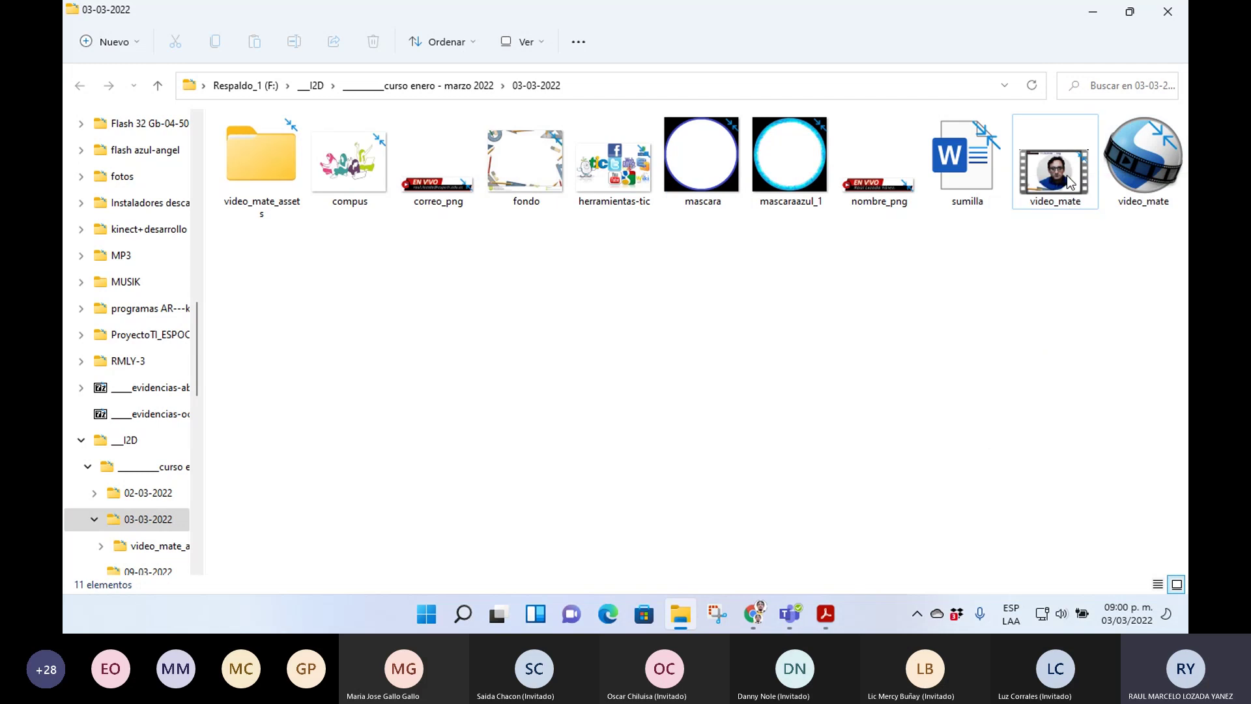
- Reopen the saved video_mate project in OpenShot with a taller timeline area and play the clip's ending
{"action": "left_click", "coordinate": [1144, 183]}
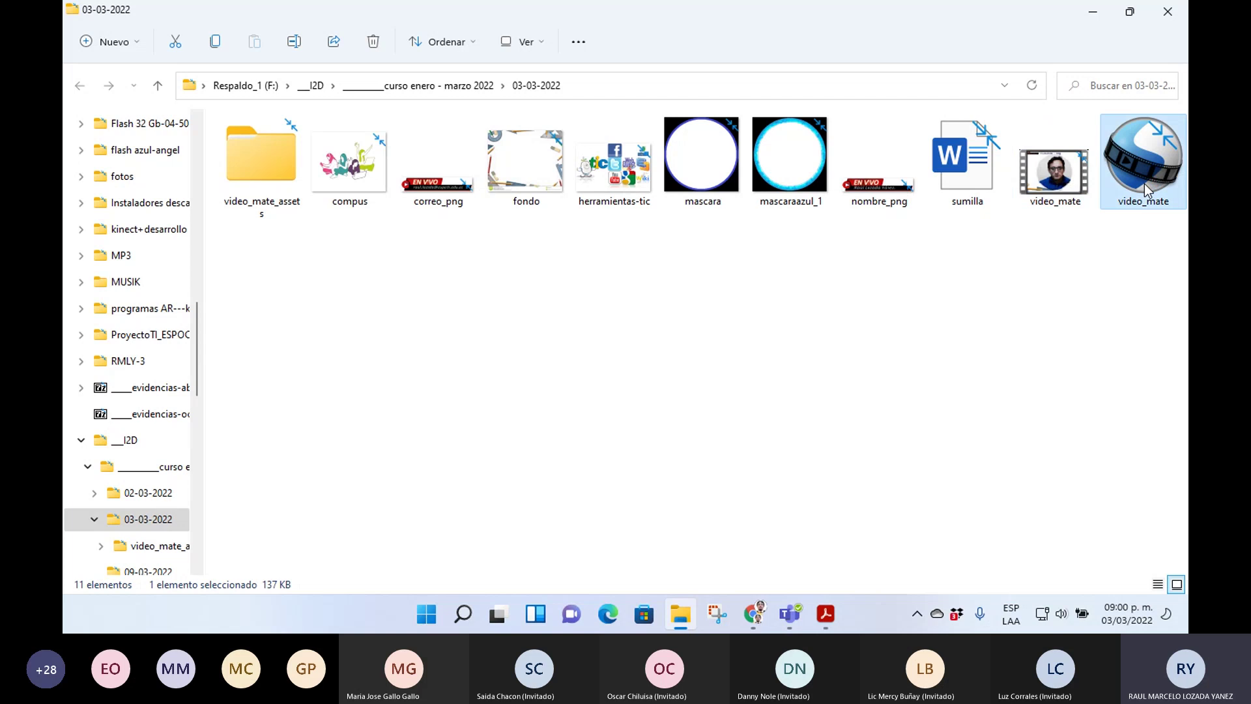
{"action": "double_click", "coordinate": [1144, 184]}
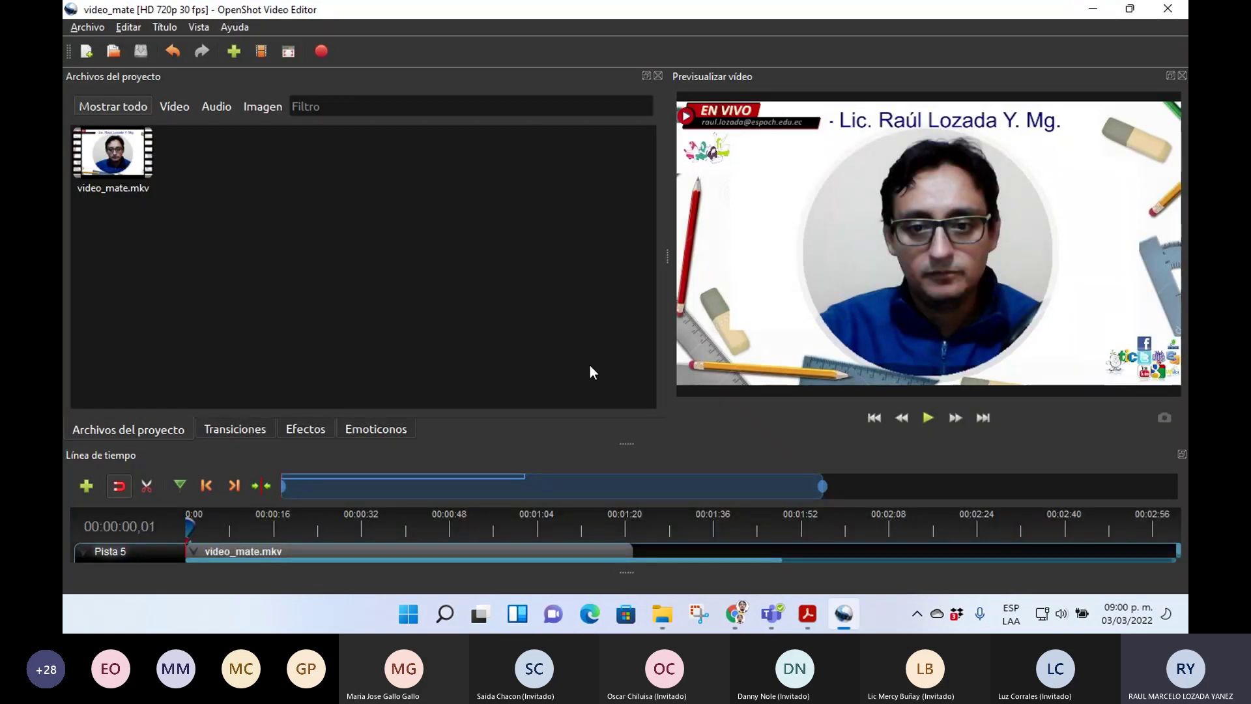
{"action": "left_click_drag", "start_coordinate": [625, 443], "coordinate": [625, 374]}
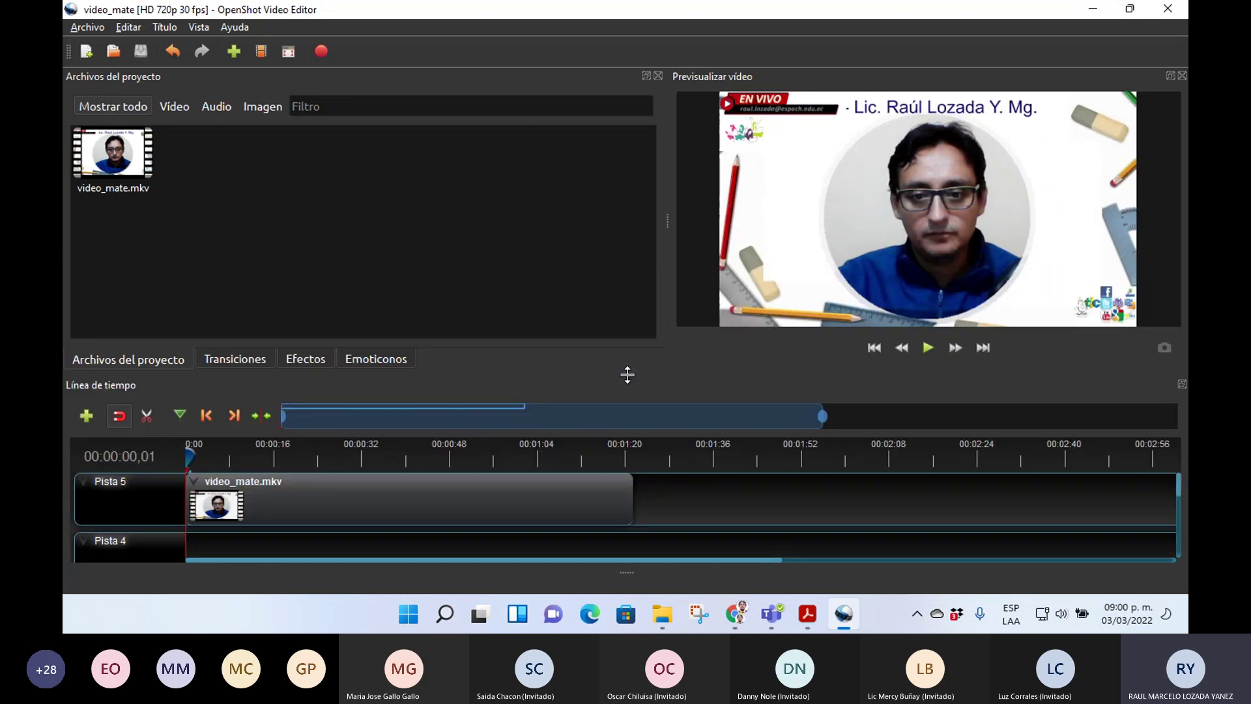
{"action": "left_click", "coordinate": [618, 456]}
{"action": "key", "text": "space"}
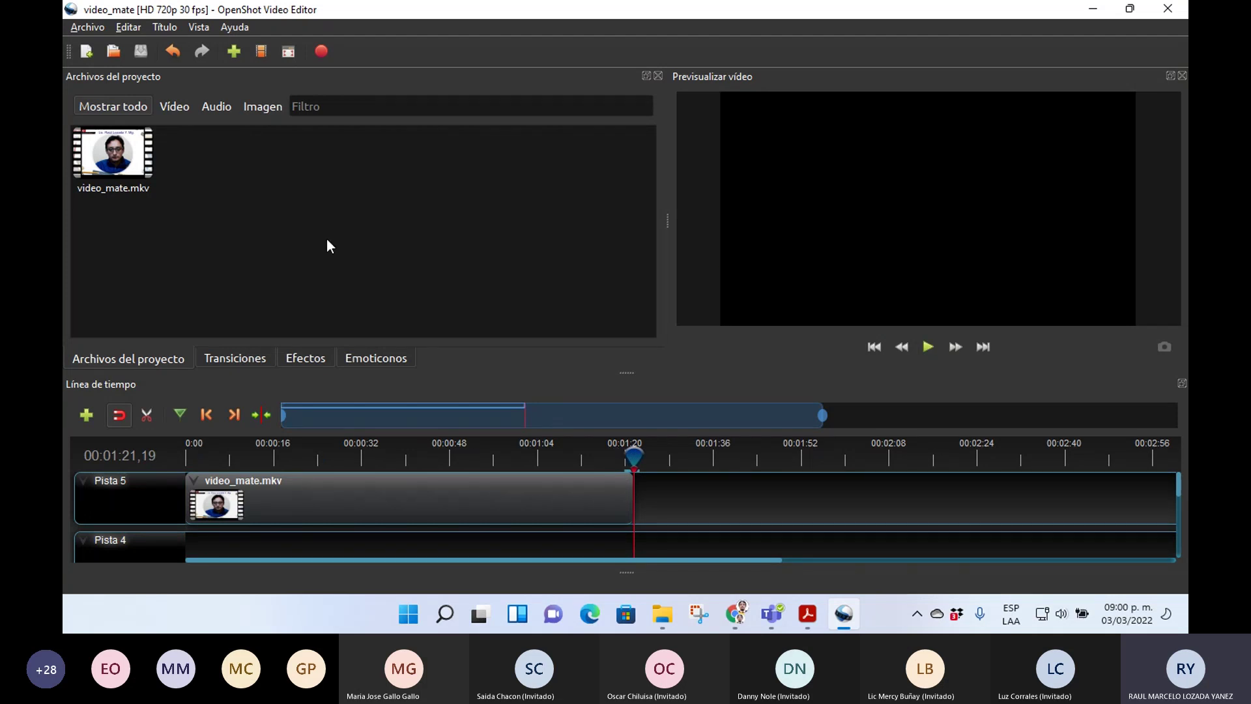
{"action": "left_click", "coordinate": [671, 619]}
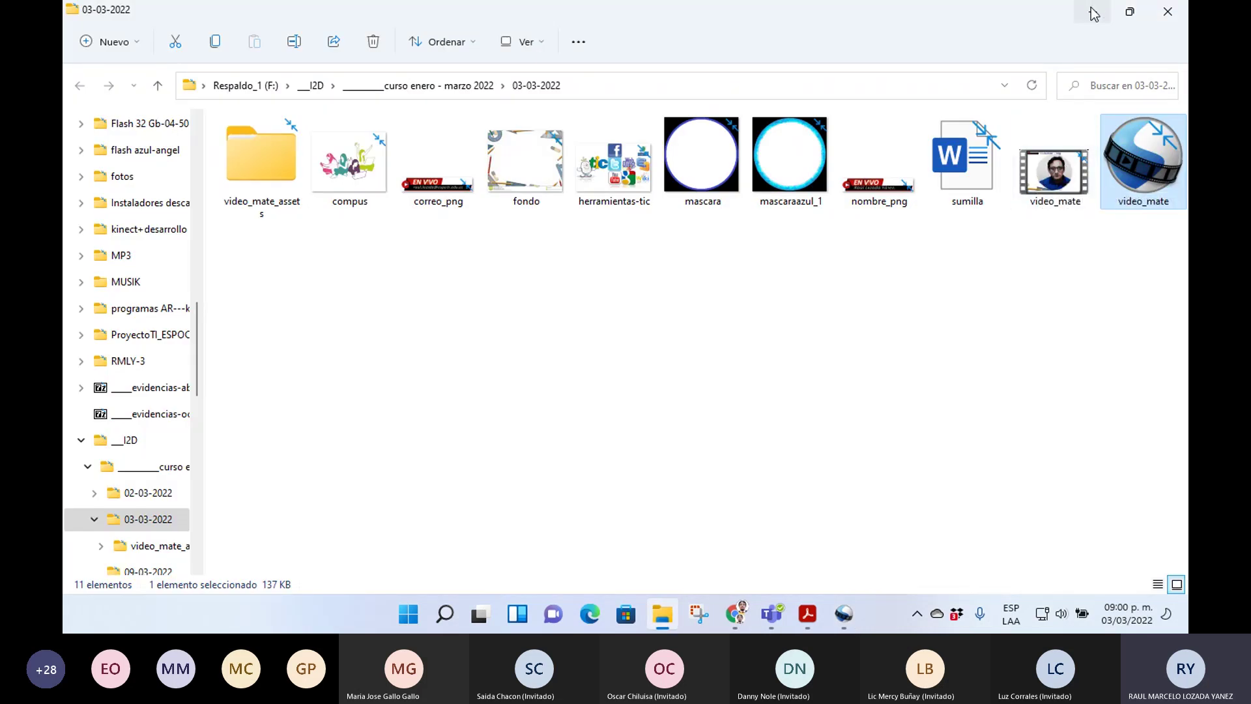
{"action": "key", "text": "Left"}
{"action": "key", "text": "F2"}
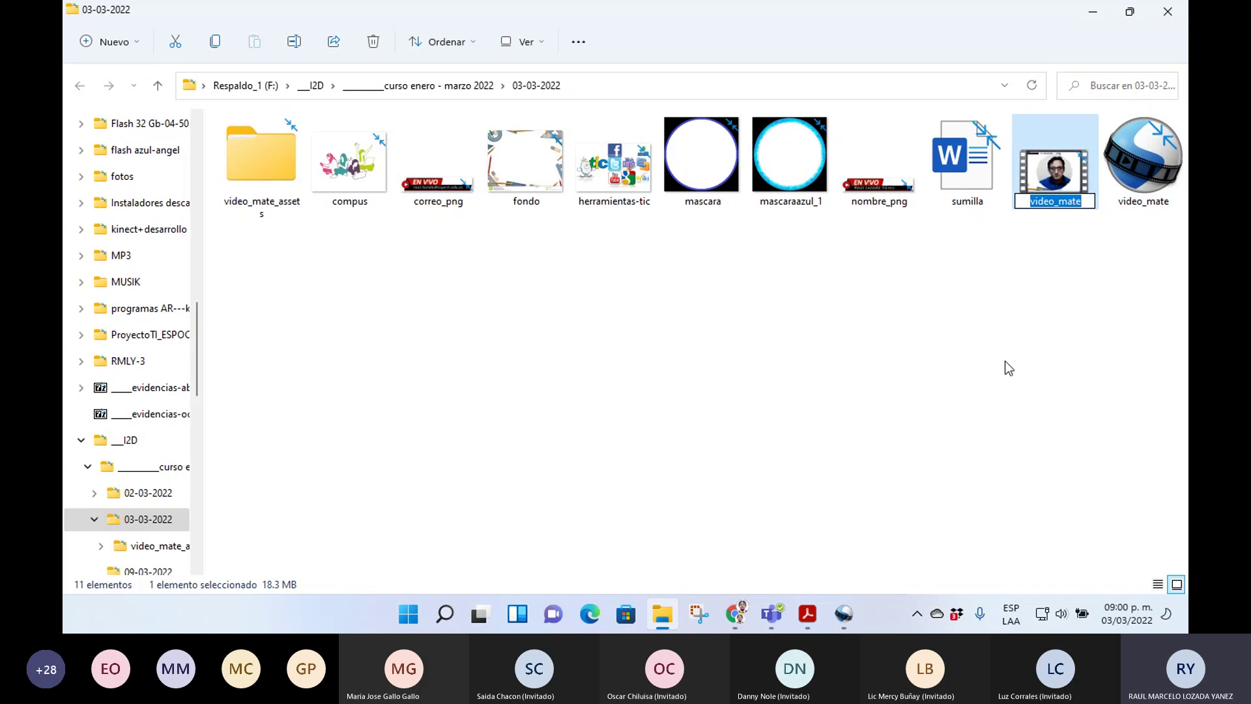
{"action": "key", "text": "alt+Tab"}
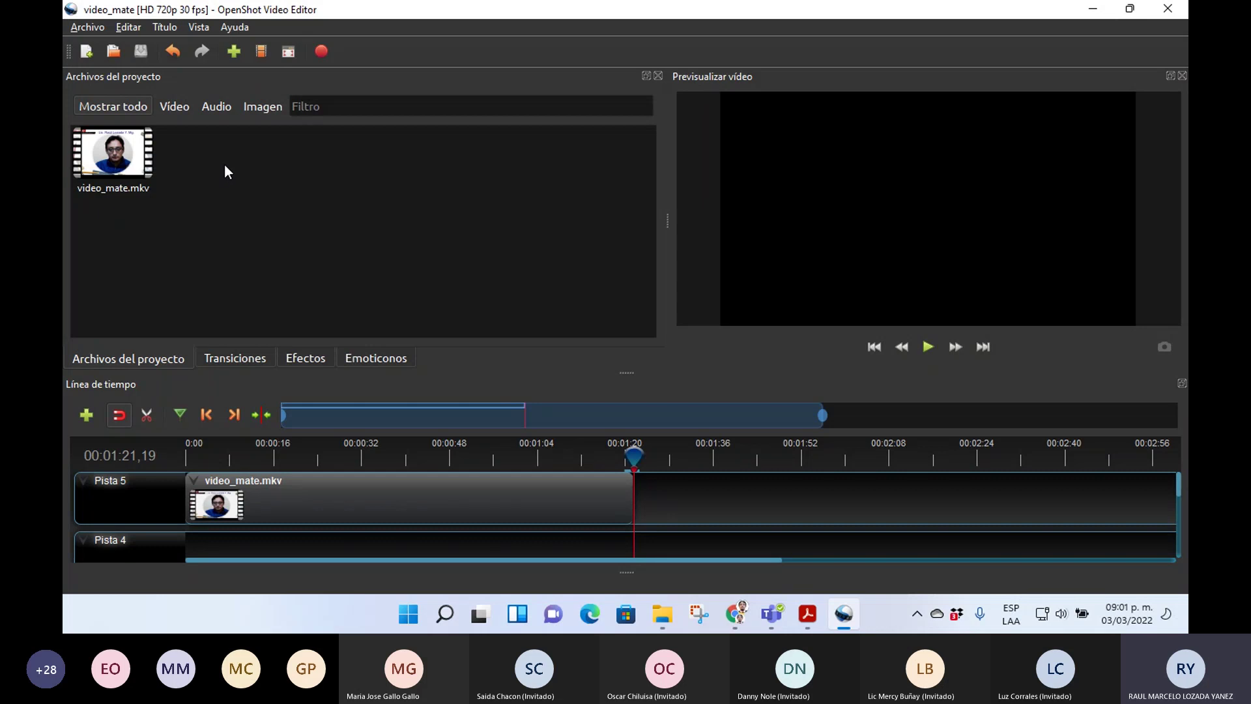
- Set up the video export with MP4 (h.264) as the target format and Media quality
{"action": "left_click", "coordinate": [320, 55]}
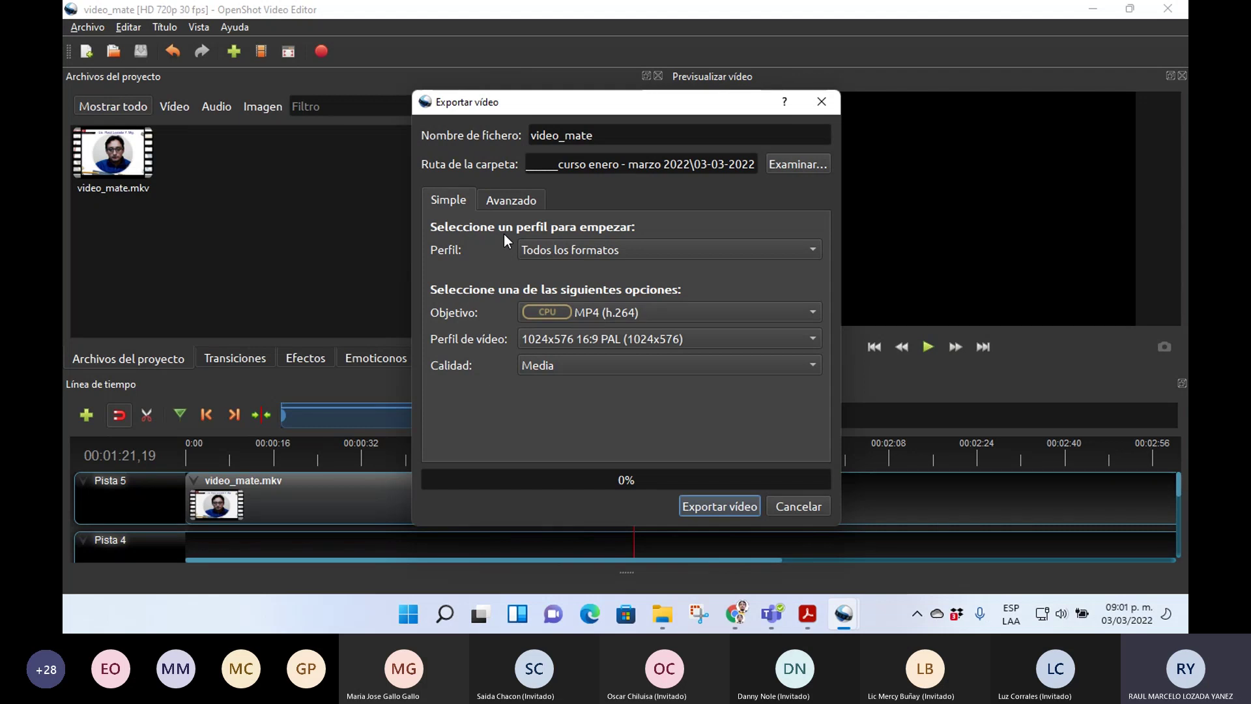
{"action": "left_click", "coordinate": [807, 314]}
{"action": "left_click", "coordinate": [808, 314]}
{"action": "left_click", "coordinate": [674, 318]}
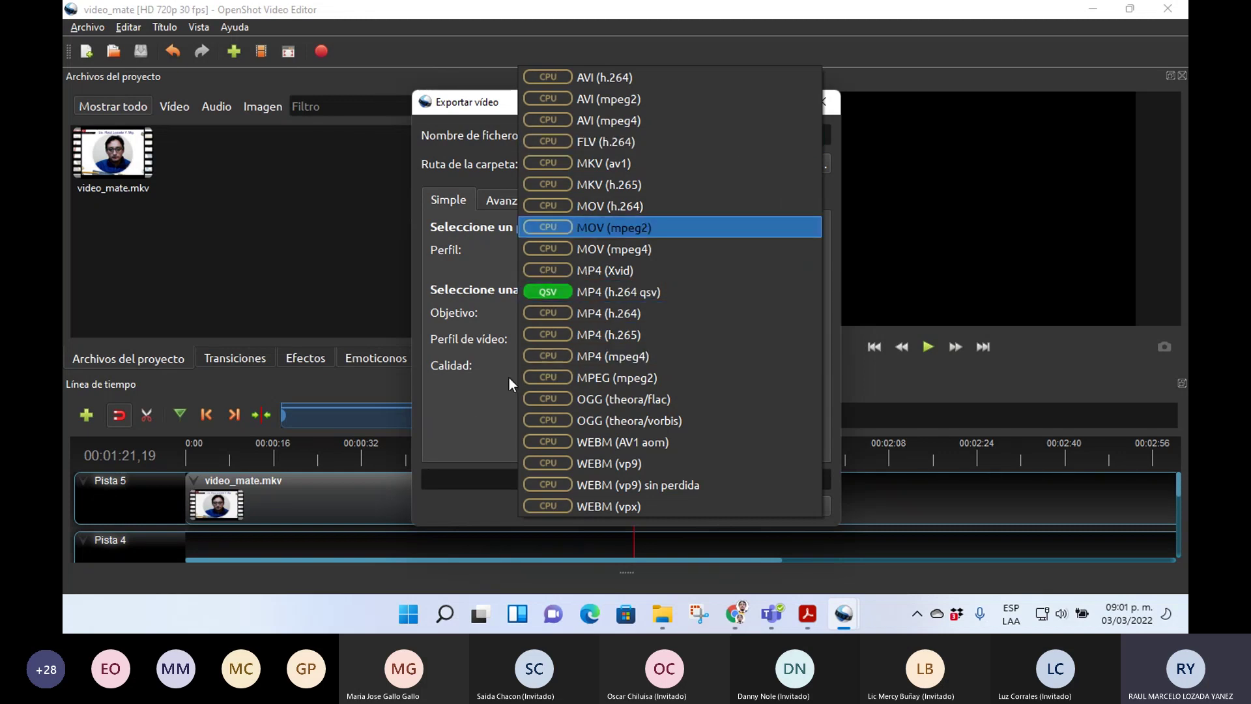
{"action": "left_click", "coordinate": [657, 314]}
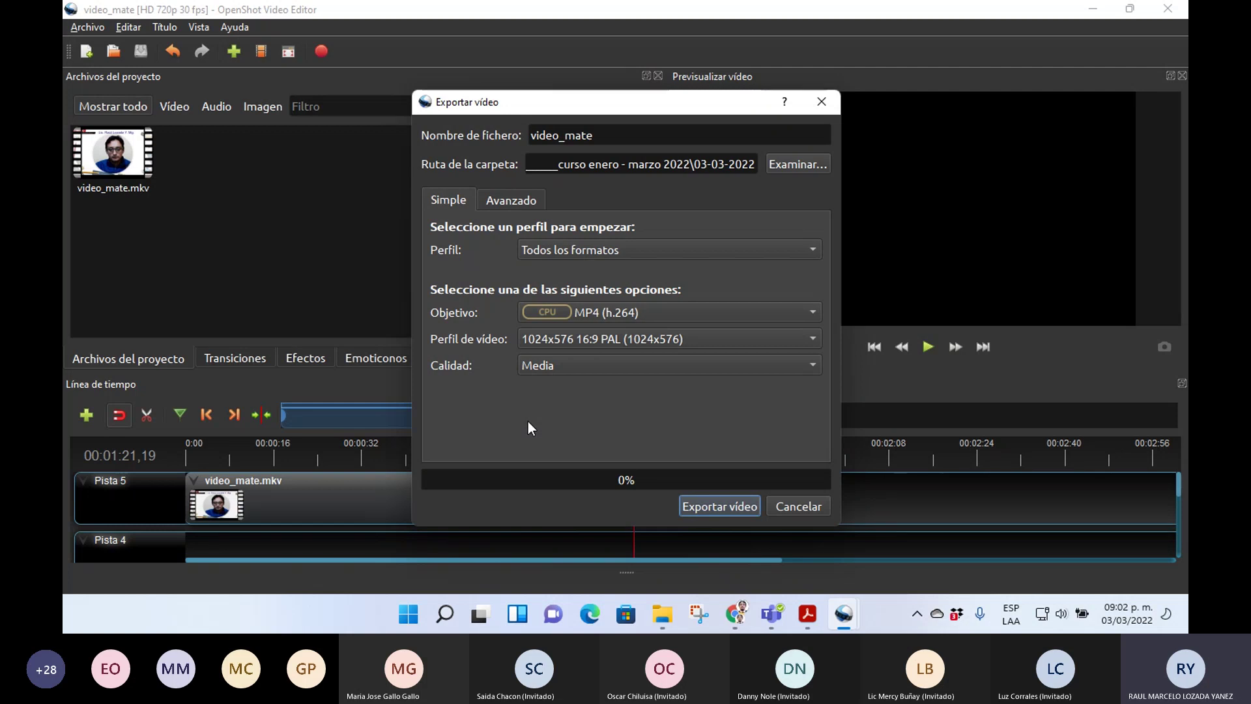
{"action": "left_click", "coordinate": [811, 365]}
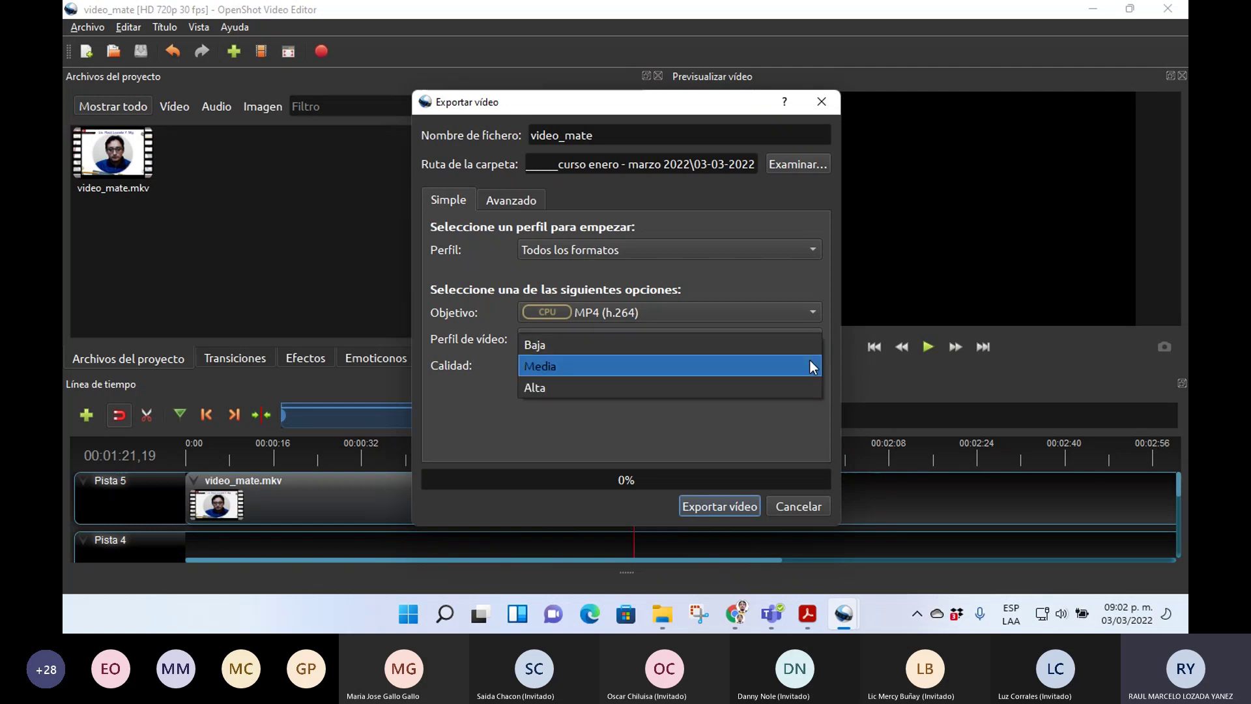
{"action": "left_click", "coordinate": [646, 366]}
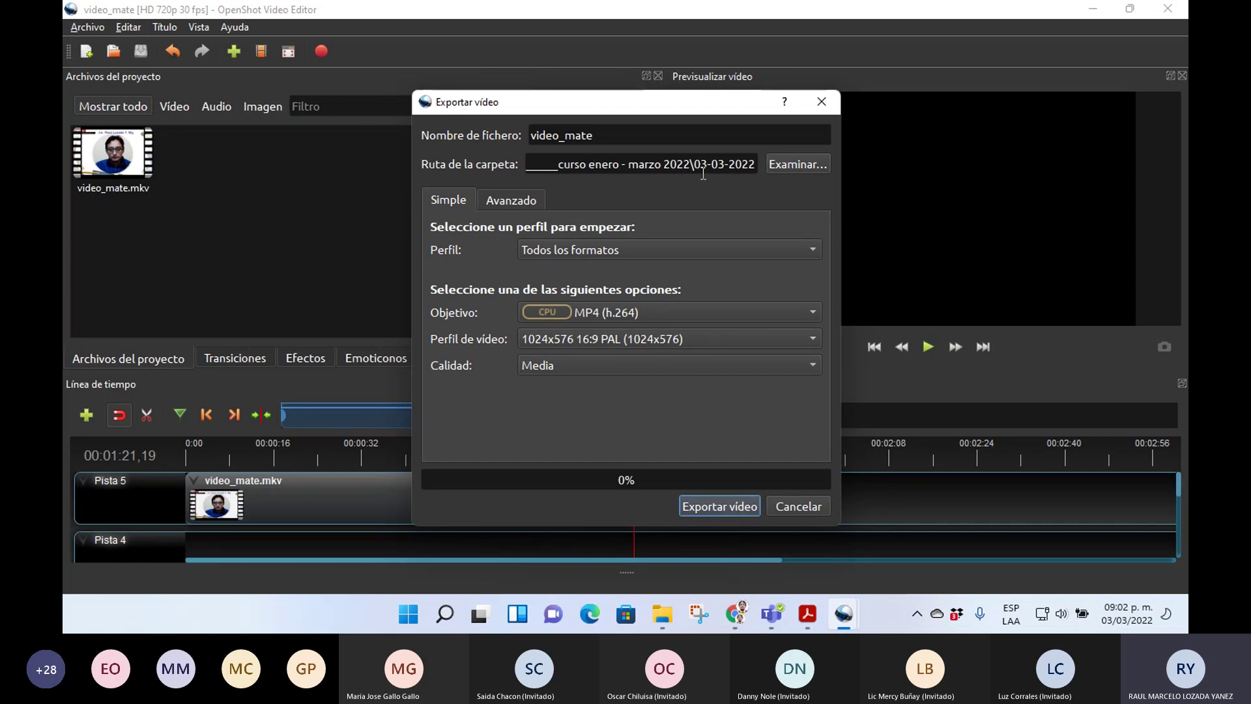
- Choose the 03-03-2022 folder as destination, export the video as video_mate, and close the export dialog once rendering finishes
{"action": "left_click", "coordinate": [794, 166]}
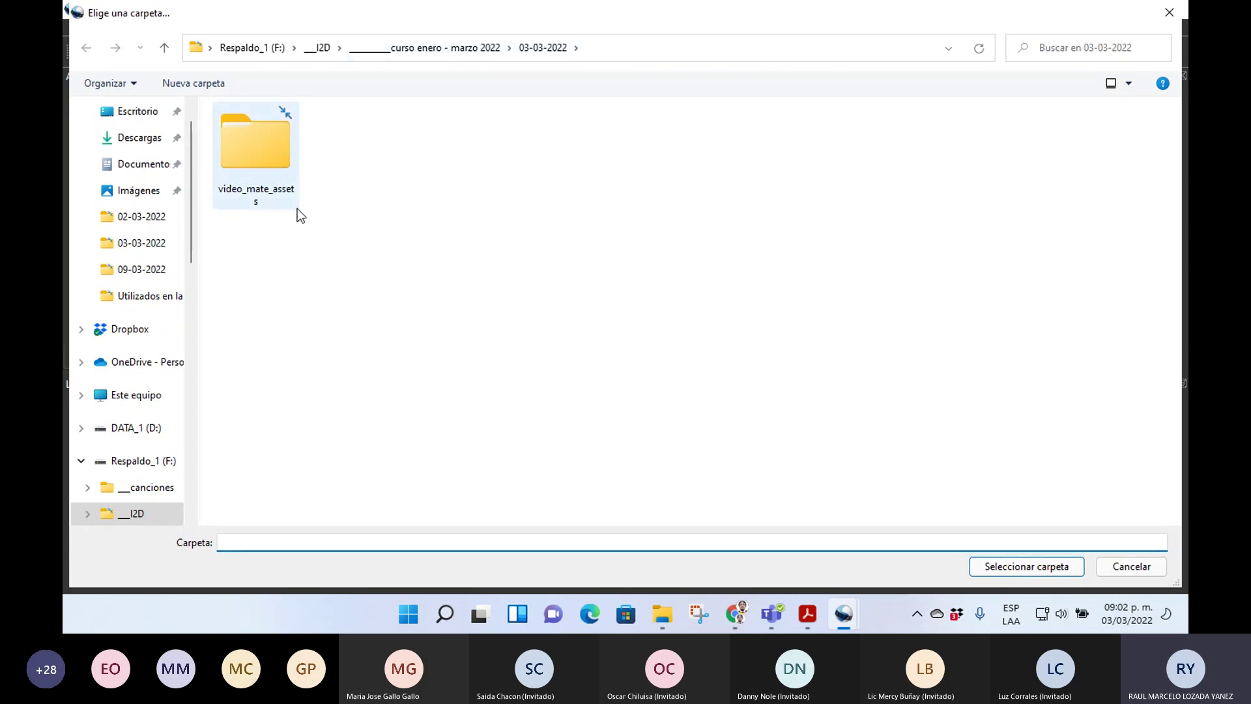
{"action": "left_click", "coordinate": [1055, 565]}
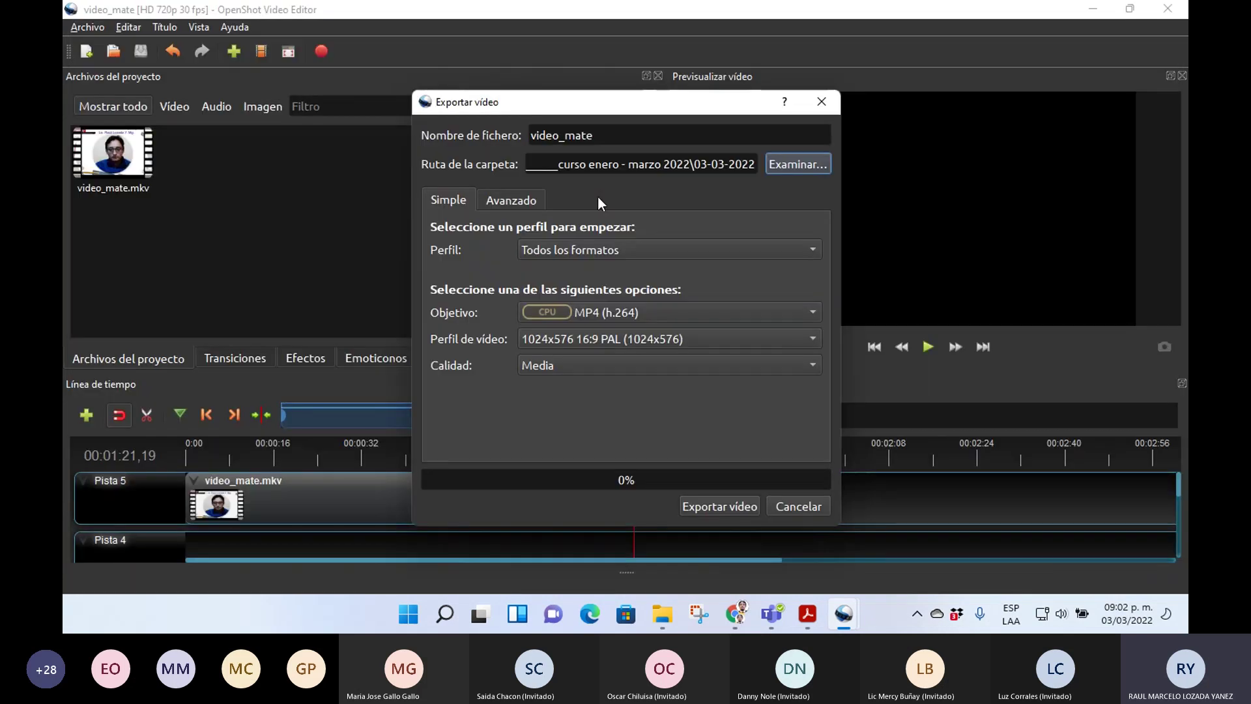
{"action": "left_click", "coordinate": [715, 506]}
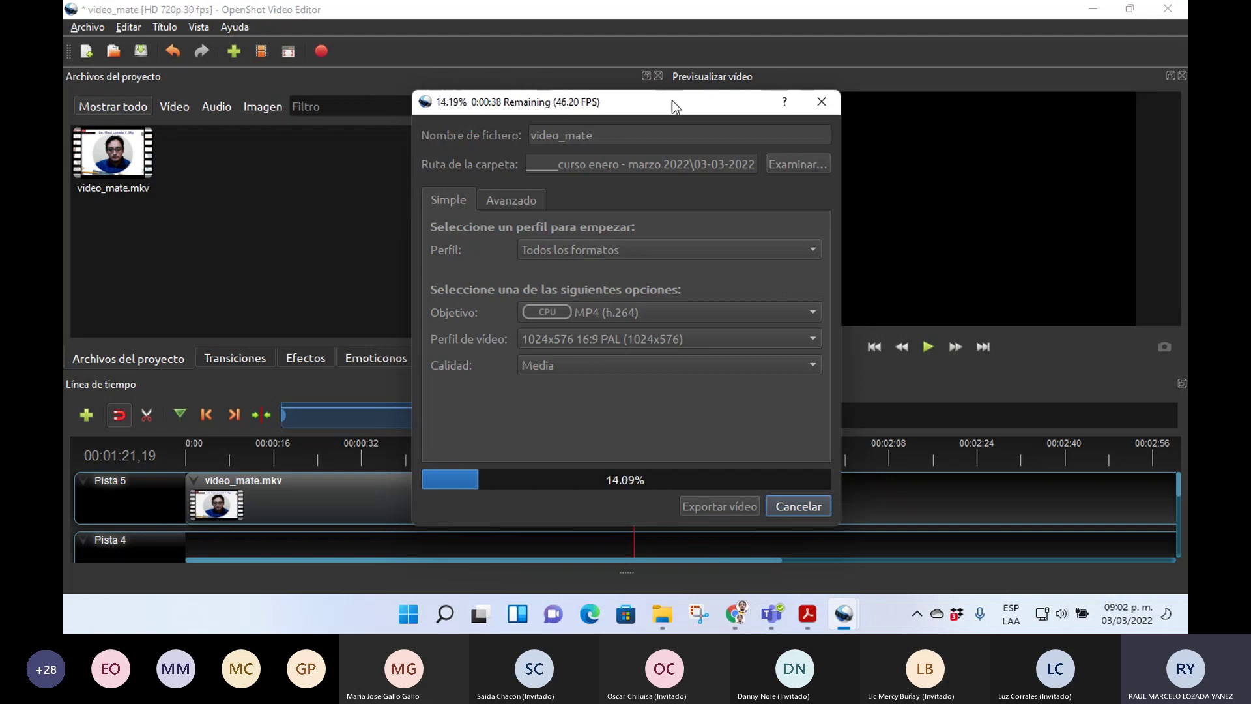
{"action": "left_click_drag", "start_coordinate": [671, 100], "coordinate": [957, 114]}
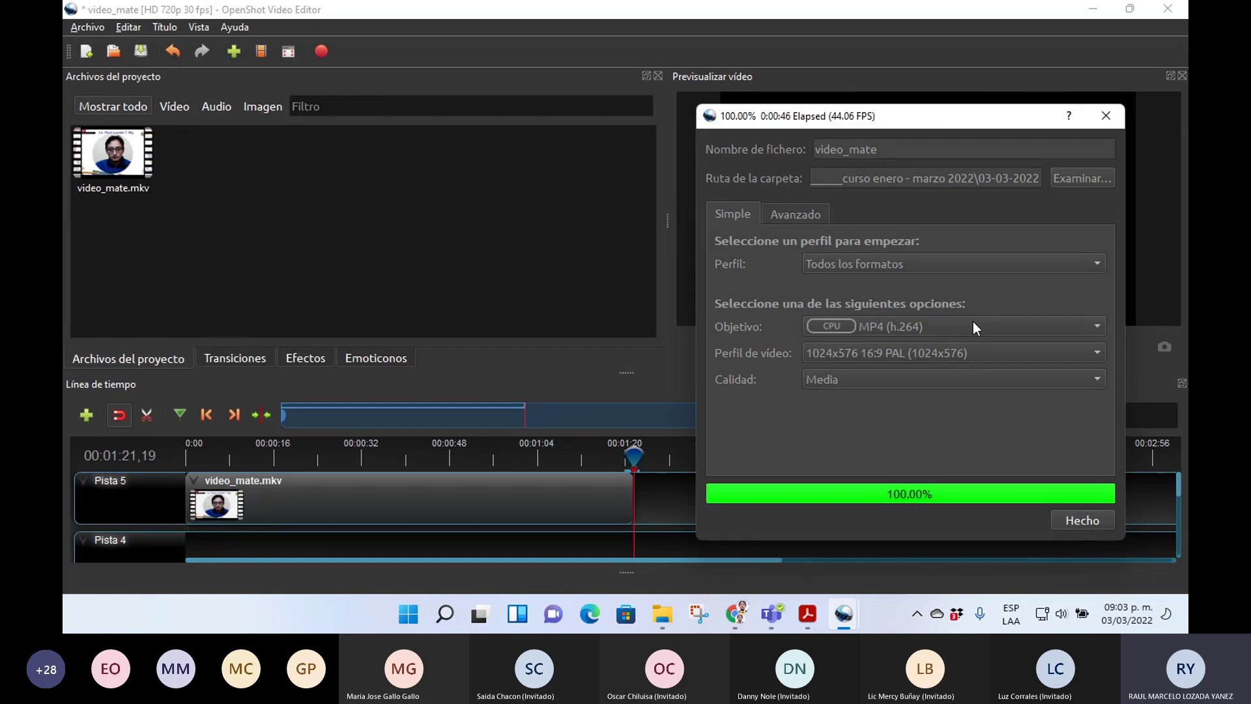
{"action": "left_click", "coordinate": [1070, 522]}
{"action": "left_click", "coordinate": [589, 318]}
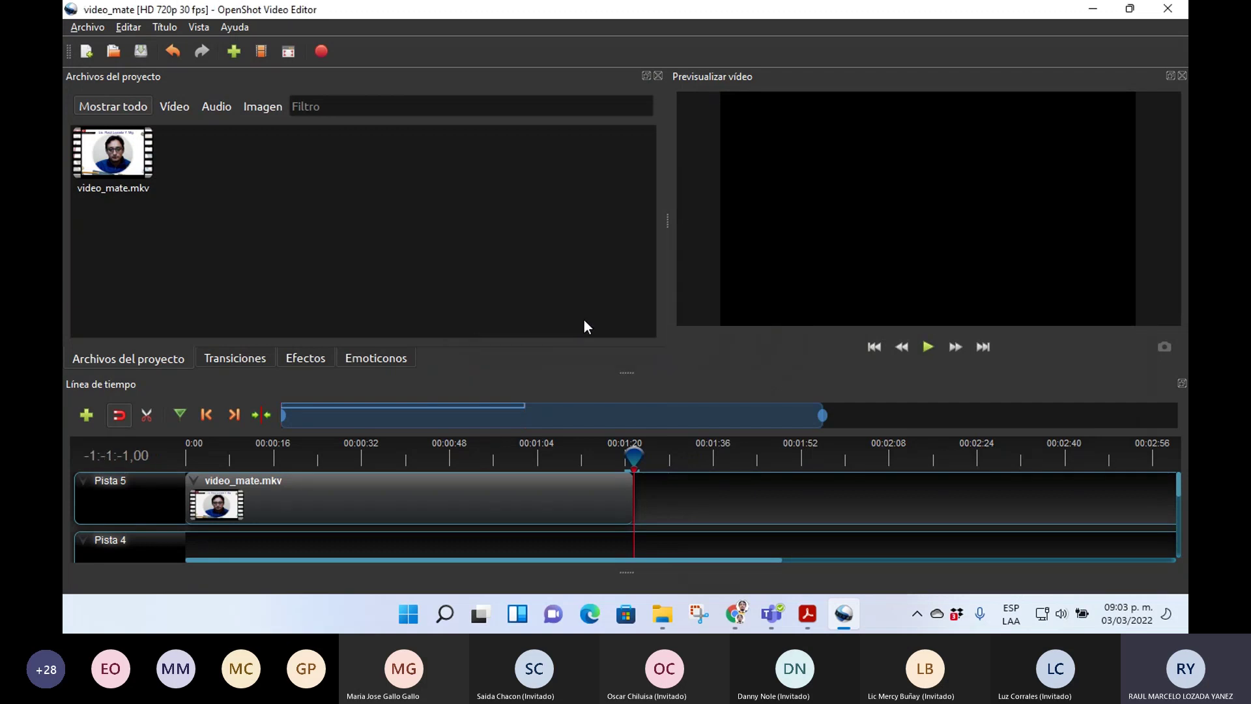
- Switch to File Explorer and check the 03-03-2022 folder for the exported video_mate file
{"action": "left_click", "coordinate": [680, 613]}
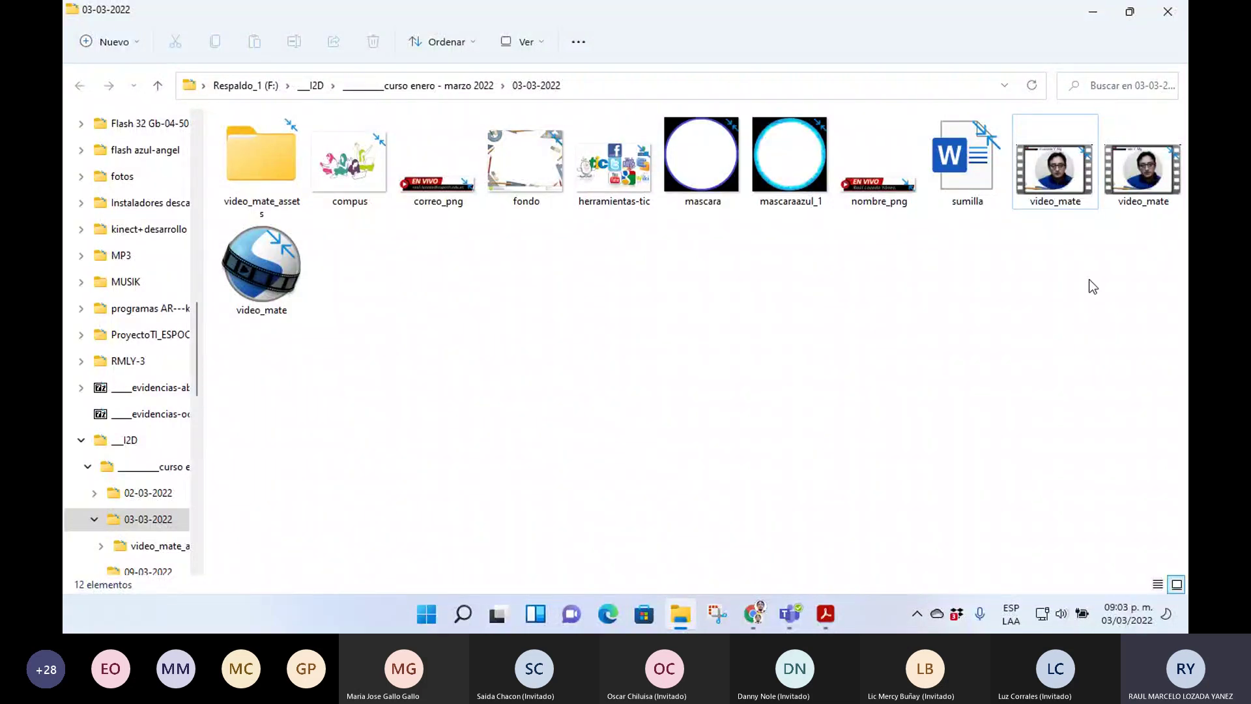
{"action": "right_click", "coordinate": [981, 351]}
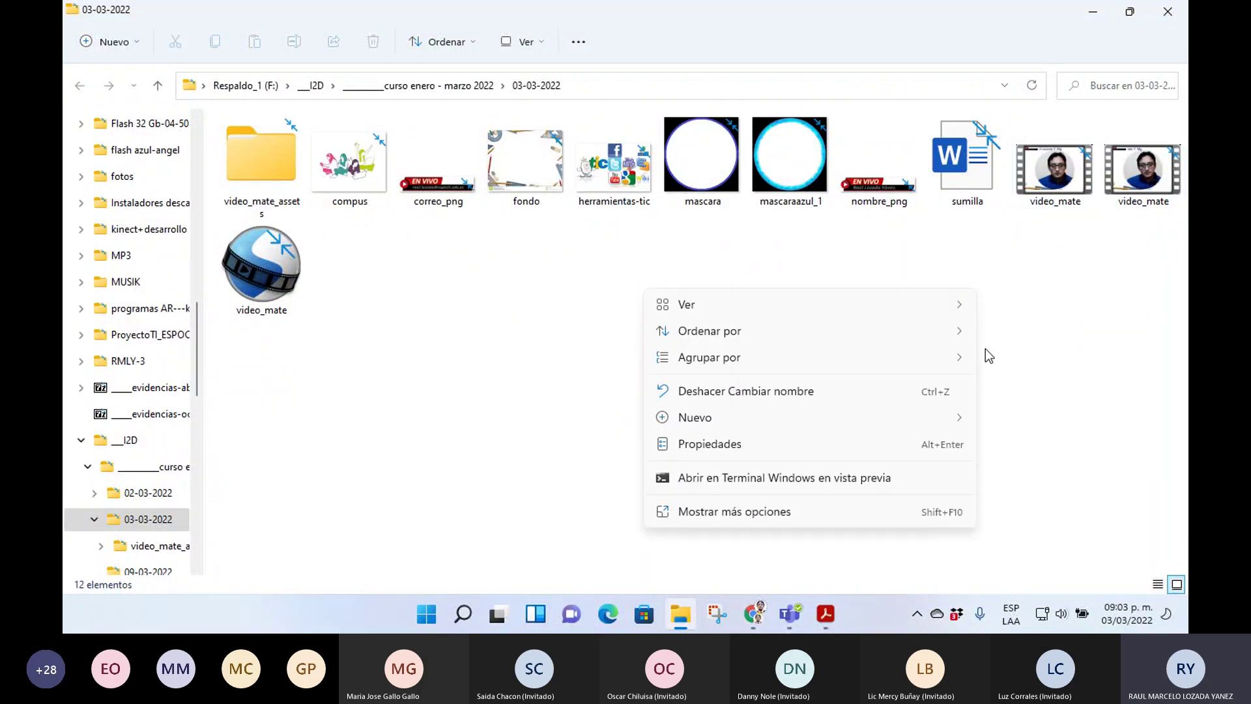
{"action": "left_click", "coordinate": [1111, 326]}
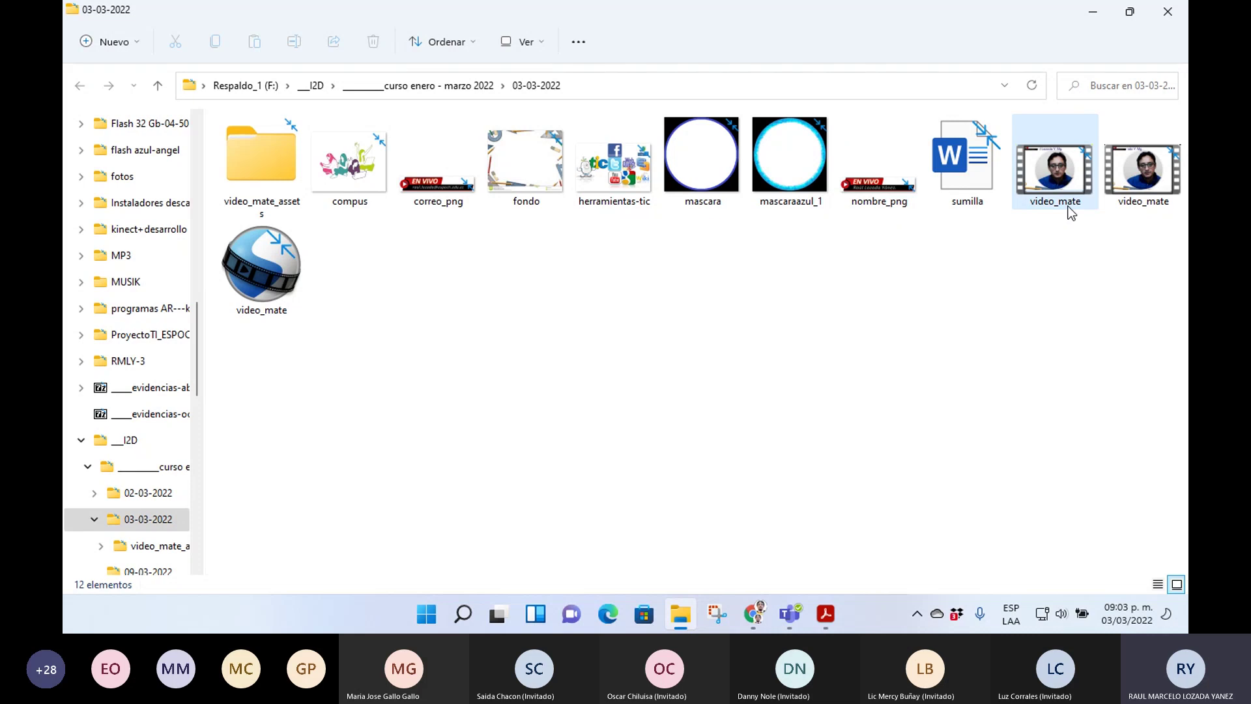
- Display the contents of the 03-03-2022 folder in the details view
{"action": "left_click", "coordinate": [1127, 202]}
{"action": "right_click", "coordinate": [1002, 305]}
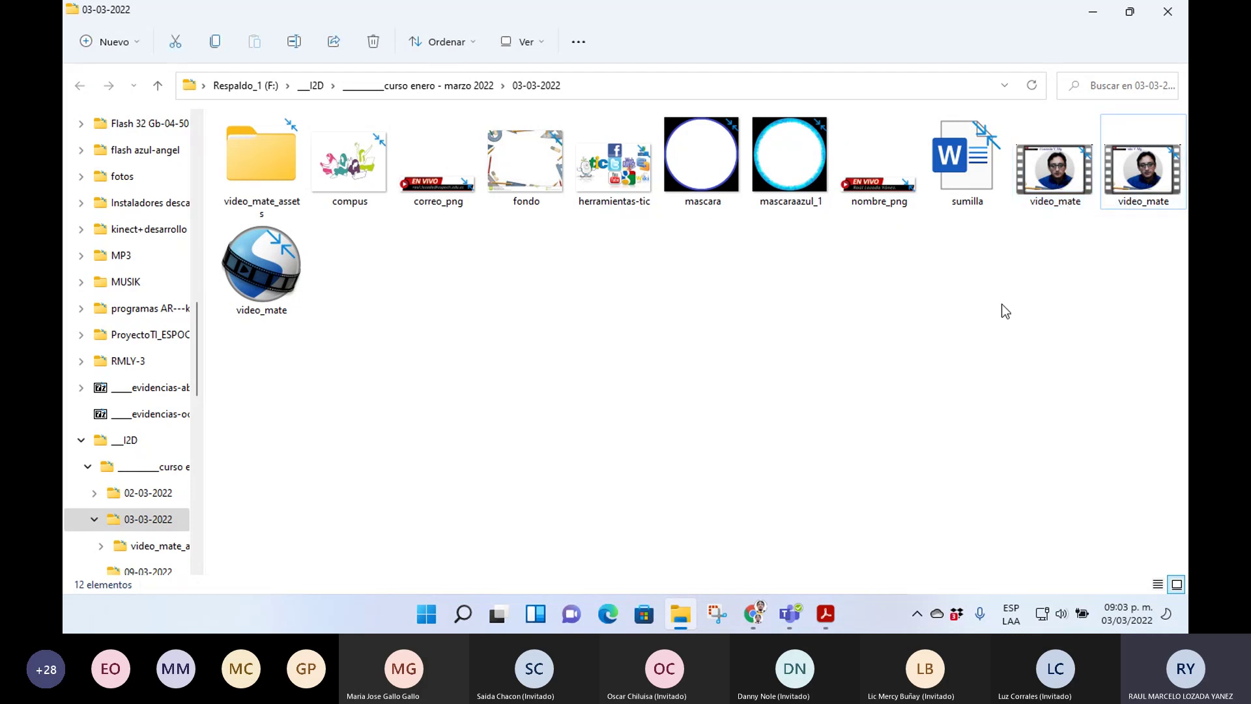
{"action": "mouse_move", "coordinate": [835, 304]}
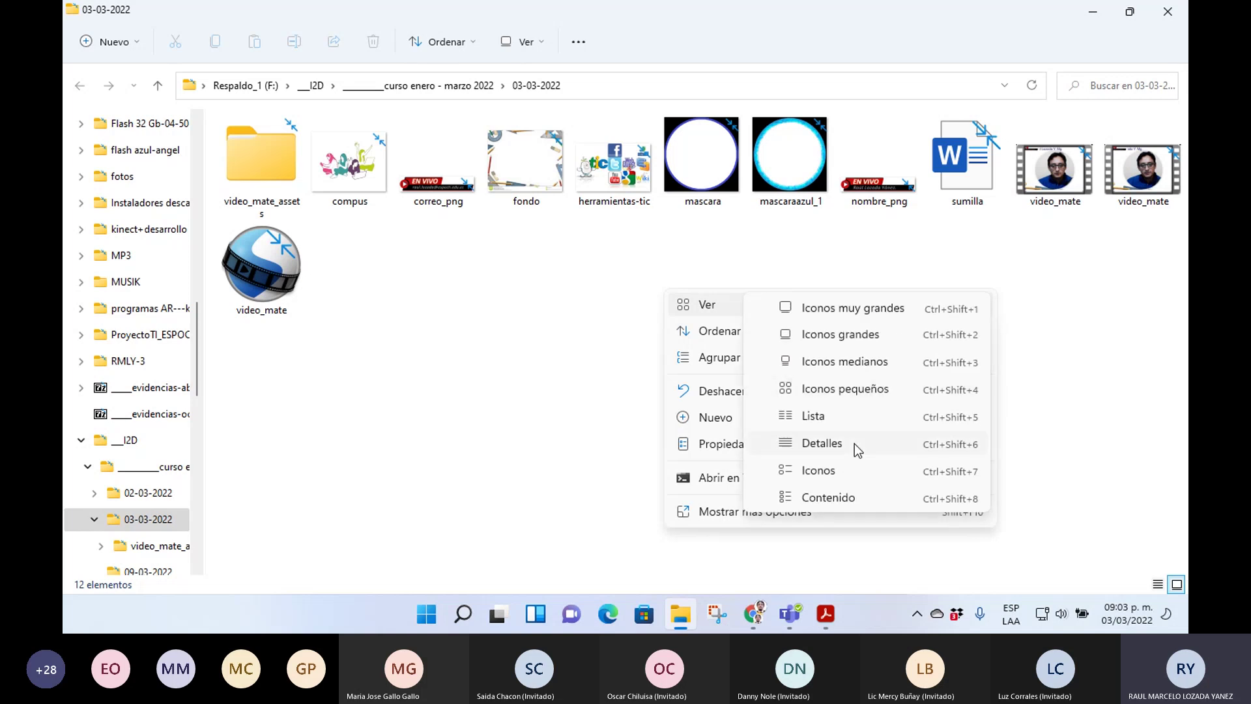
{"action": "left_click", "coordinate": [819, 444]}
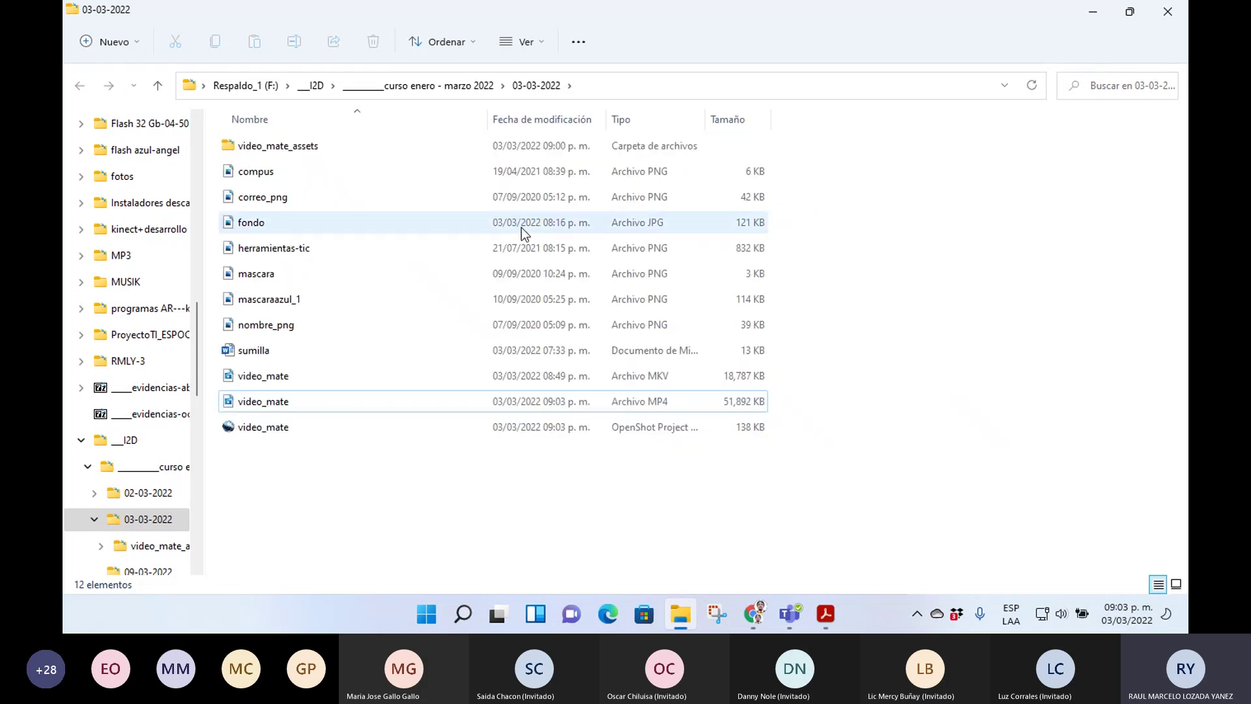
- Rename the exported MP4 file in the 03-03-2022 folder as video_mate_final
{"action": "left_click", "coordinate": [553, 409]}
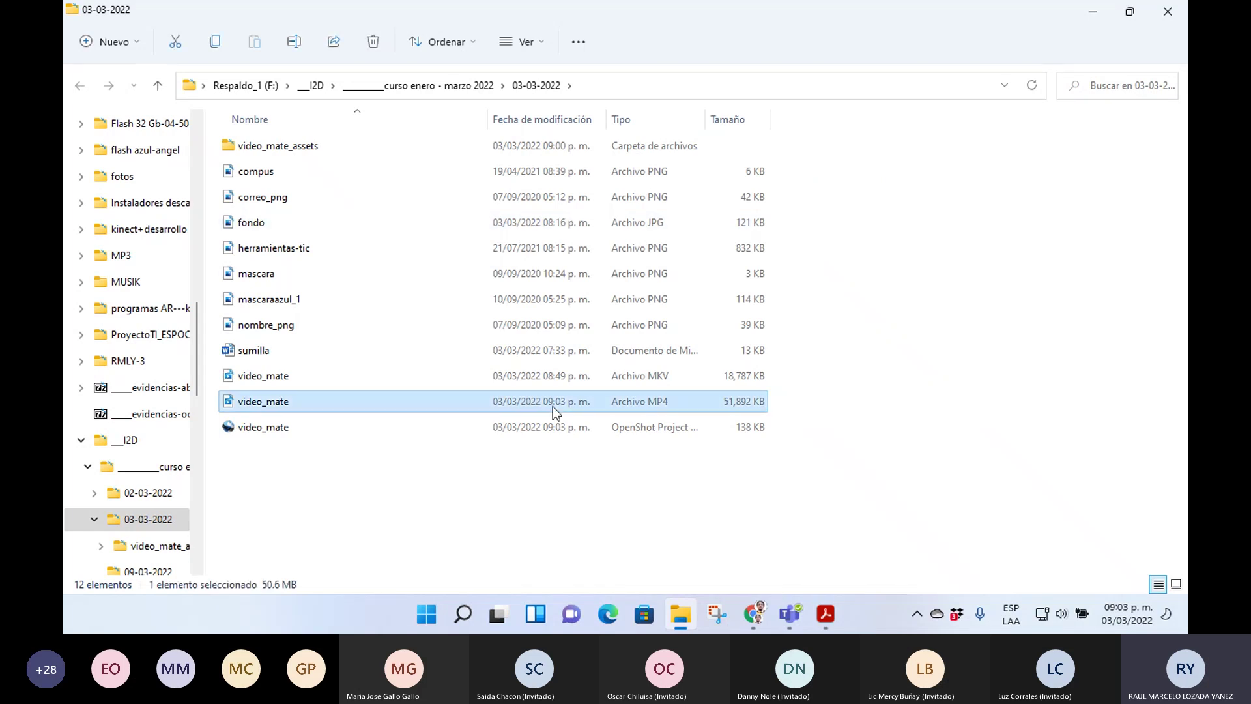
{"action": "key", "text": "F2"}
{"action": "key", "text": "End"}
{"action": "type", "text": "_"}
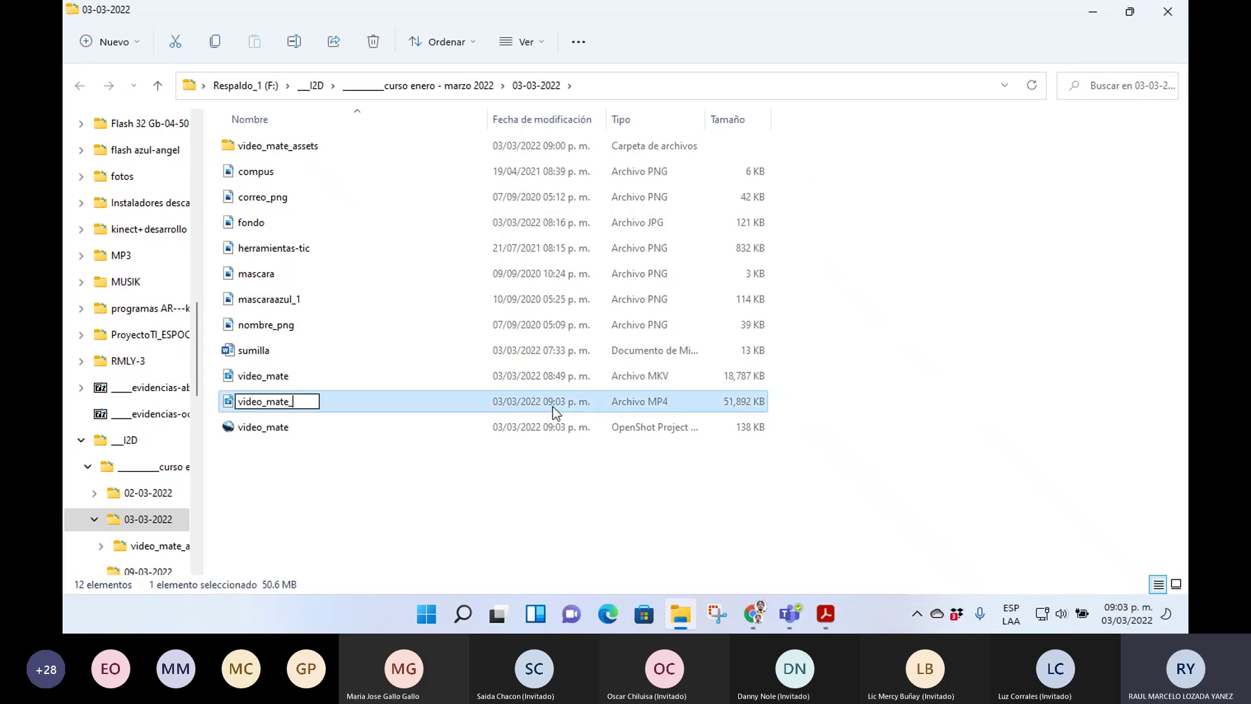
{"action": "type", "text": "final"}
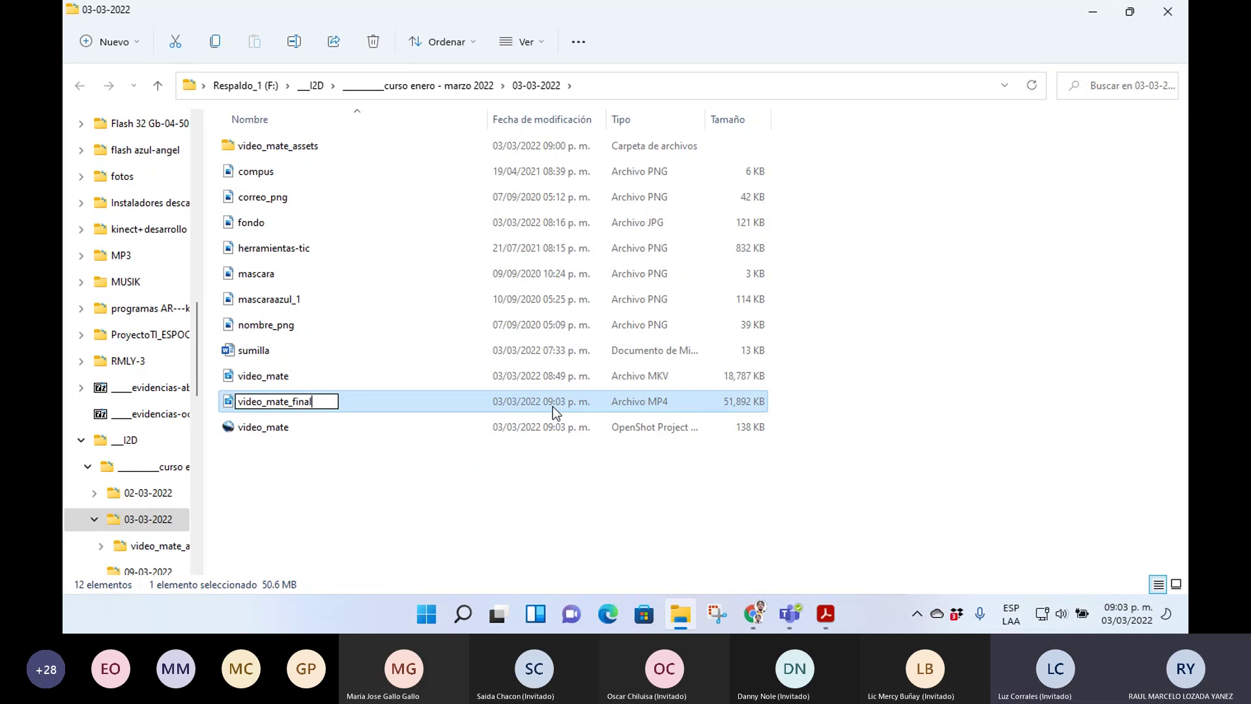
{"action": "key", "text": "Return"}
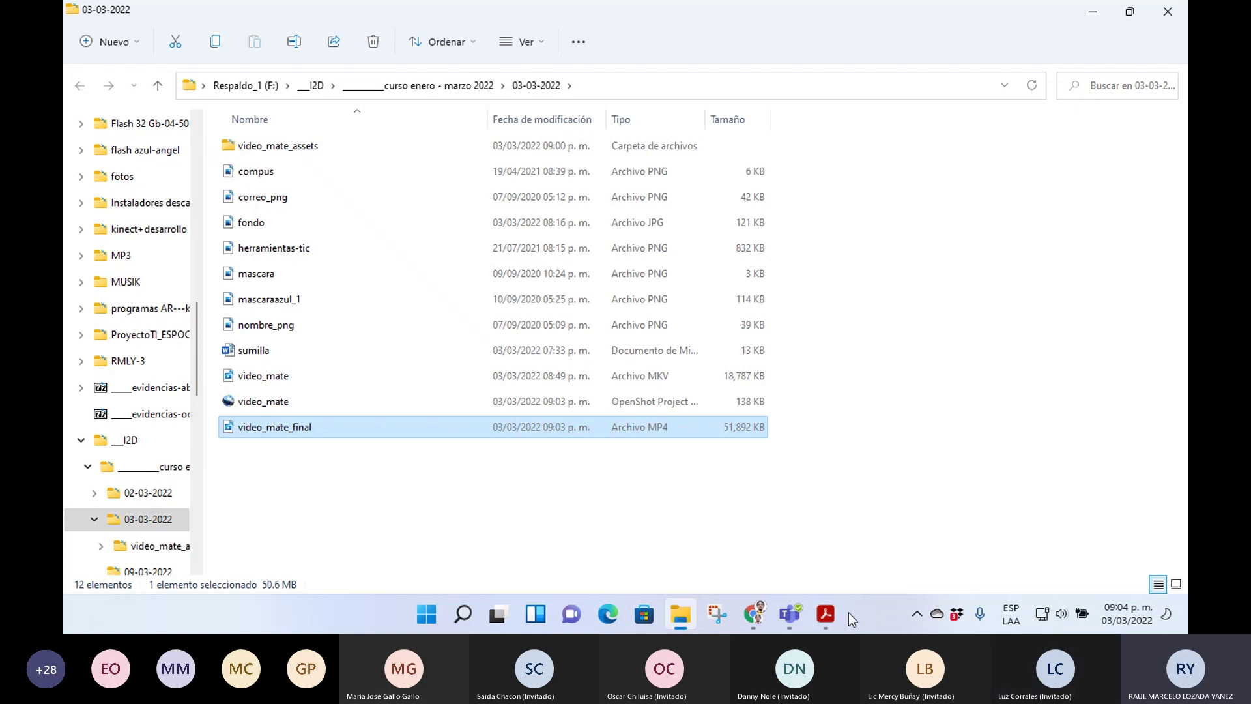
- Switch to Chrome and look over the course's Herramientas Para Docencia Digital section and its list of classes
{"action": "left_click", "coordinate": [754, 617]}
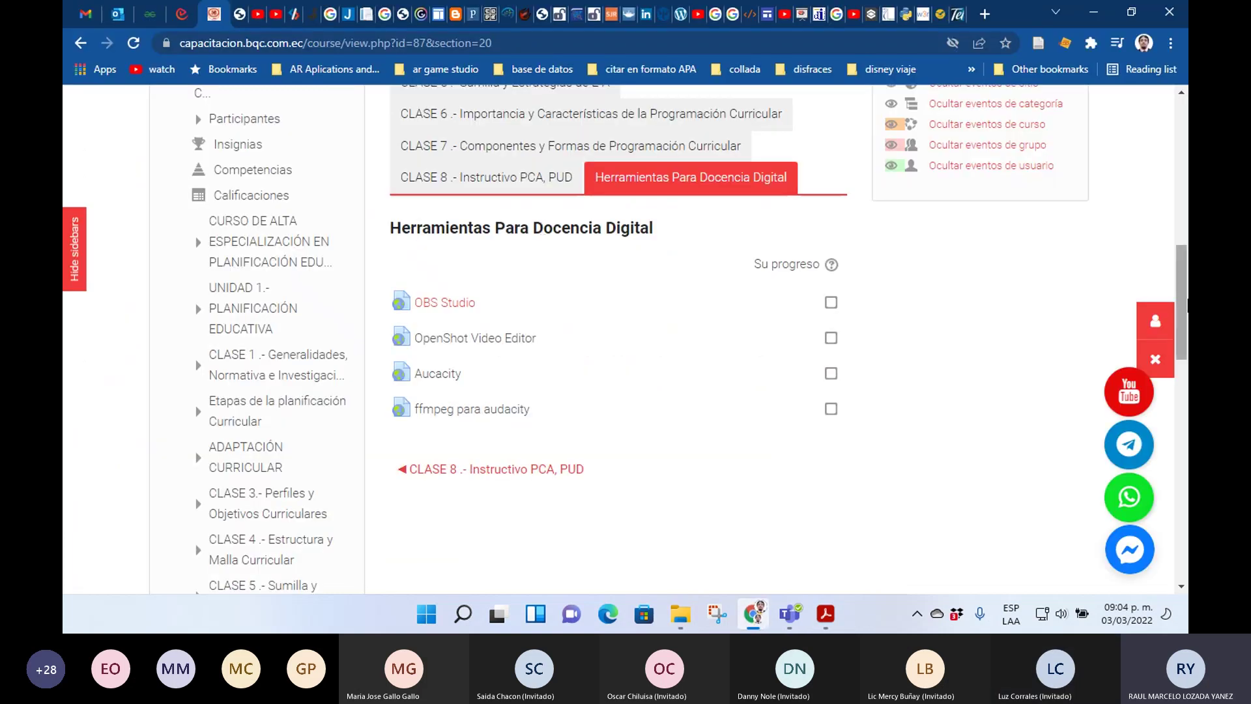
{"action": "scroll", "coordinate": [619, 339], "scroll_direction": "up", "scroll_amount": 5}
{"action": "scroll", "coordinate": [619, 339], "scroll_direction": "down", "scroll_amount": 7}
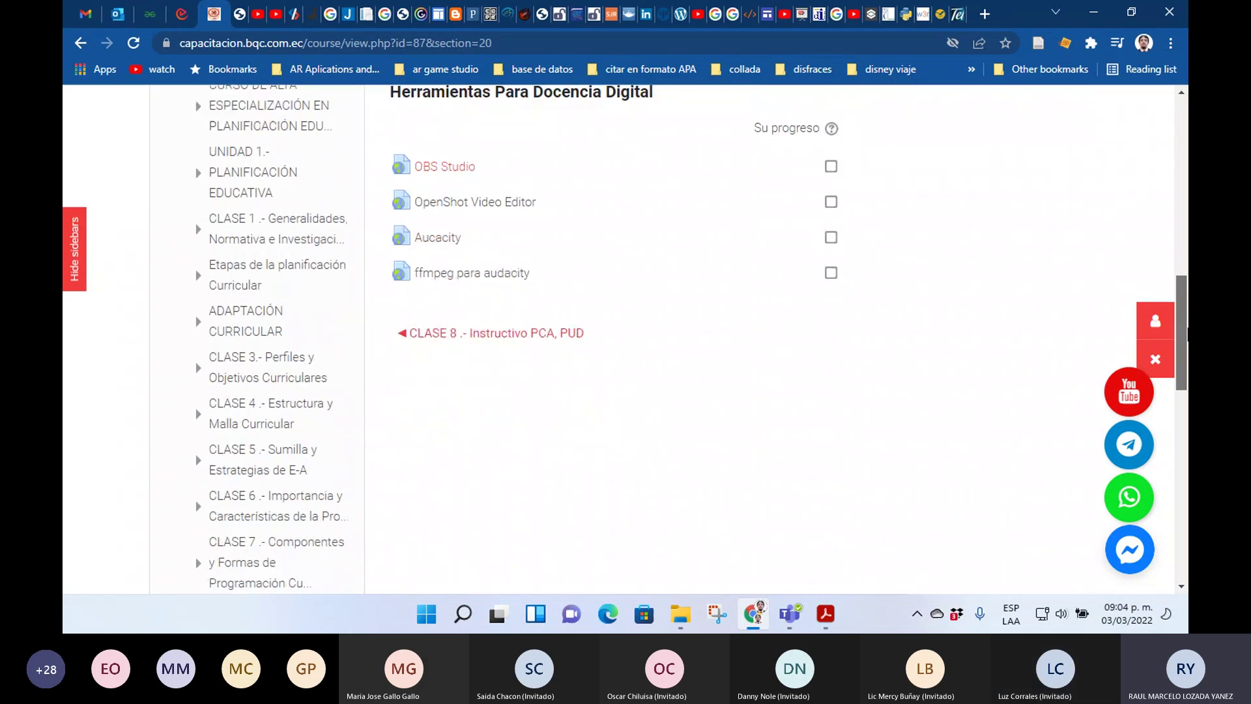
{"action": "scroll", "coordinate": [619, 339], "scroll_direction": "up", "scroll_amount": 5}
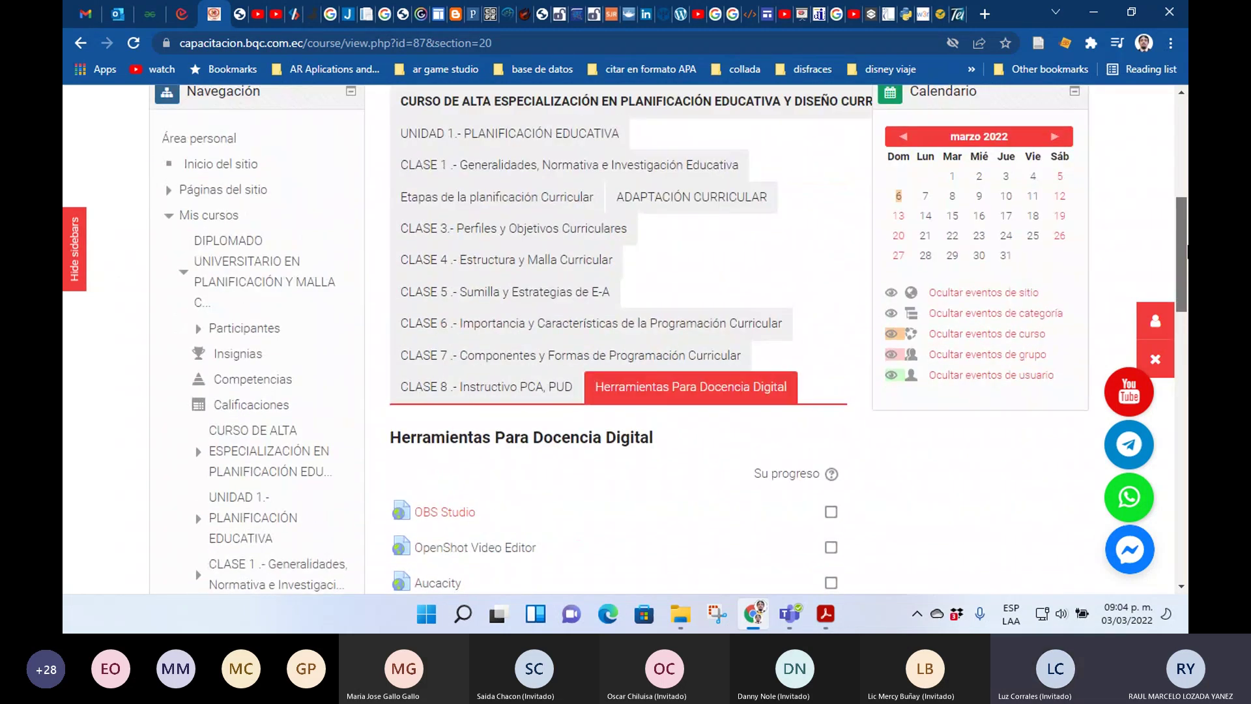
{"action": "scroll", "coordinate": [619, 338], "scroll_direction": "up", "scroll_amount": 1}
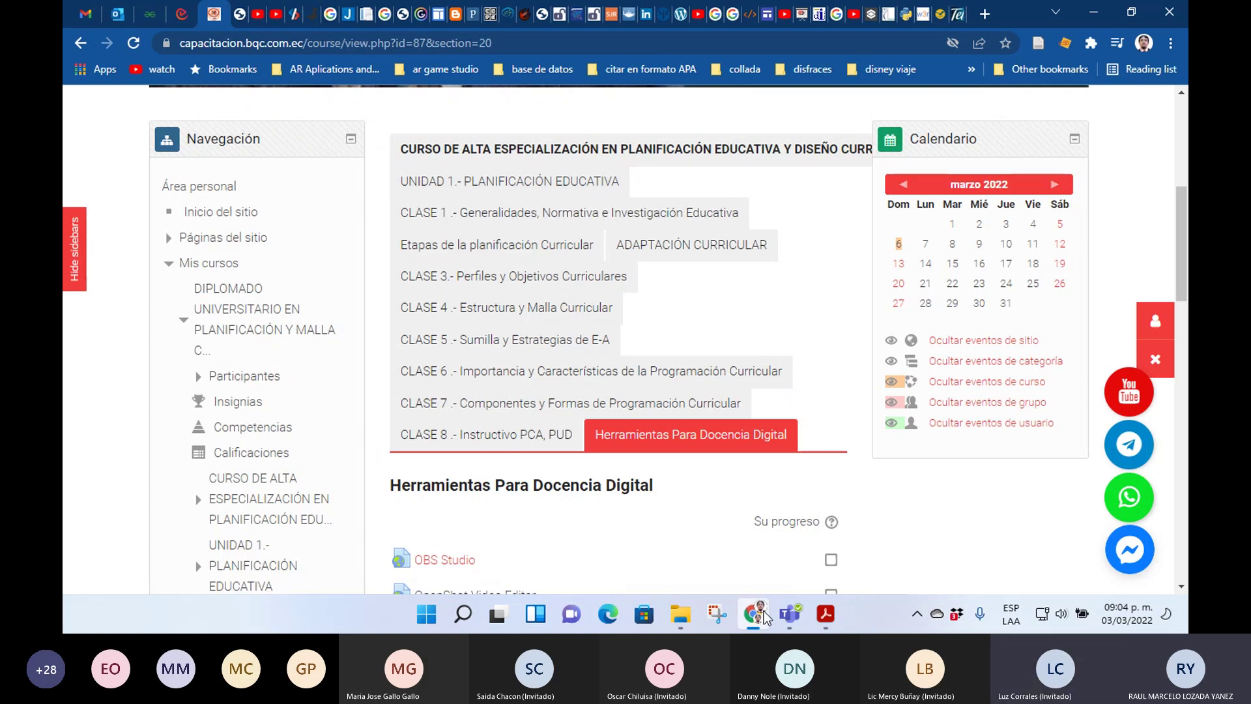
- Switch to the Teams meeting, look over the participants and device settings, and return to the course page
{"action": "mouse_move", "coordinate": [766, 619]}
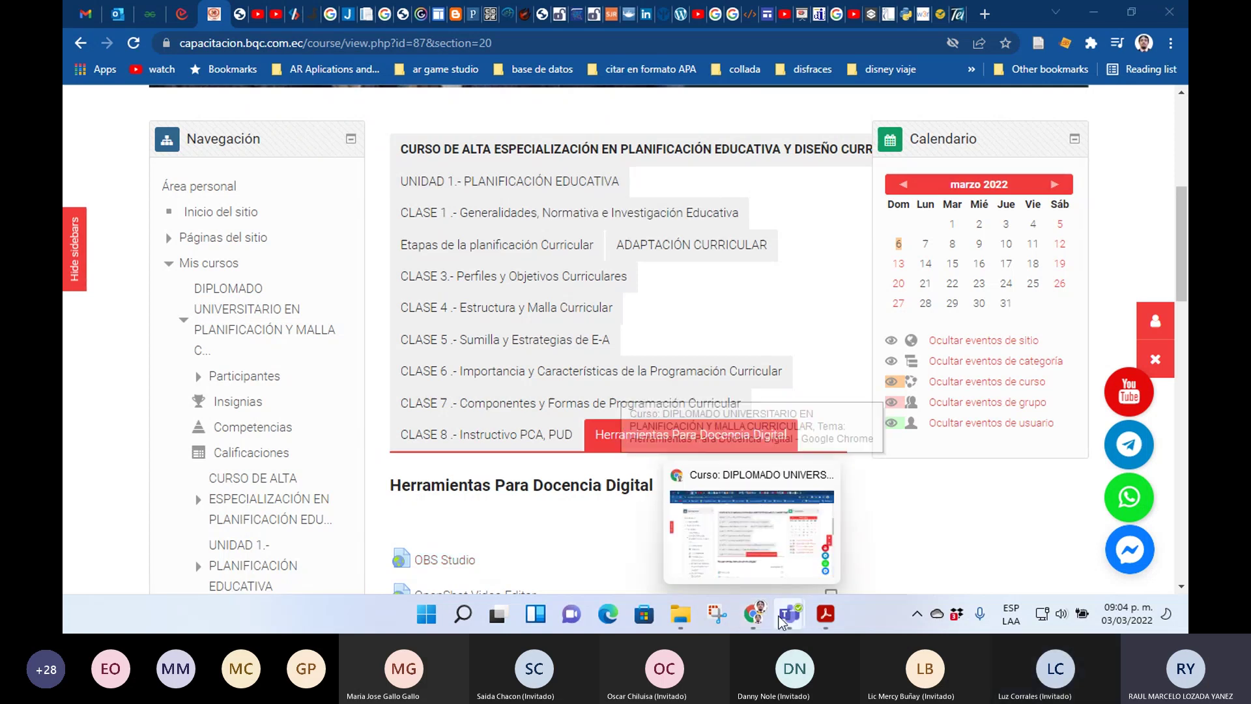
{"action": "left_click", "coordinate": [782, 620]}
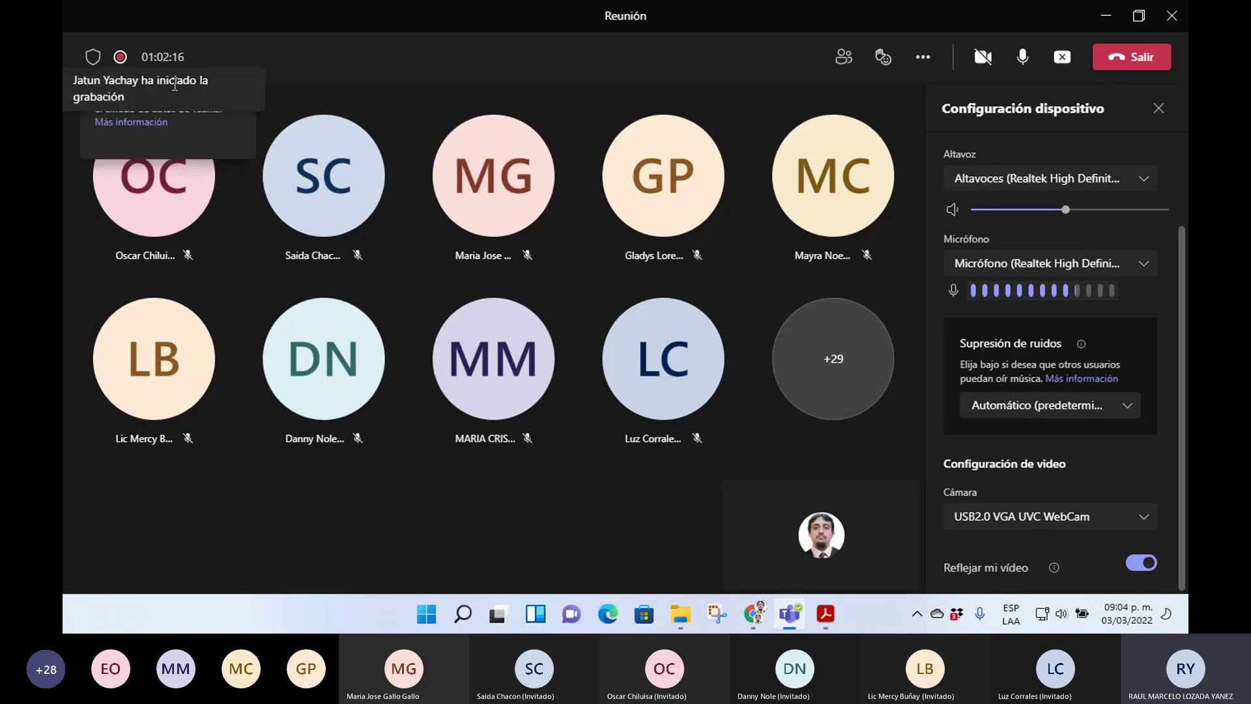
{"action": "mouse_move", "coordinate": [92, 57]}
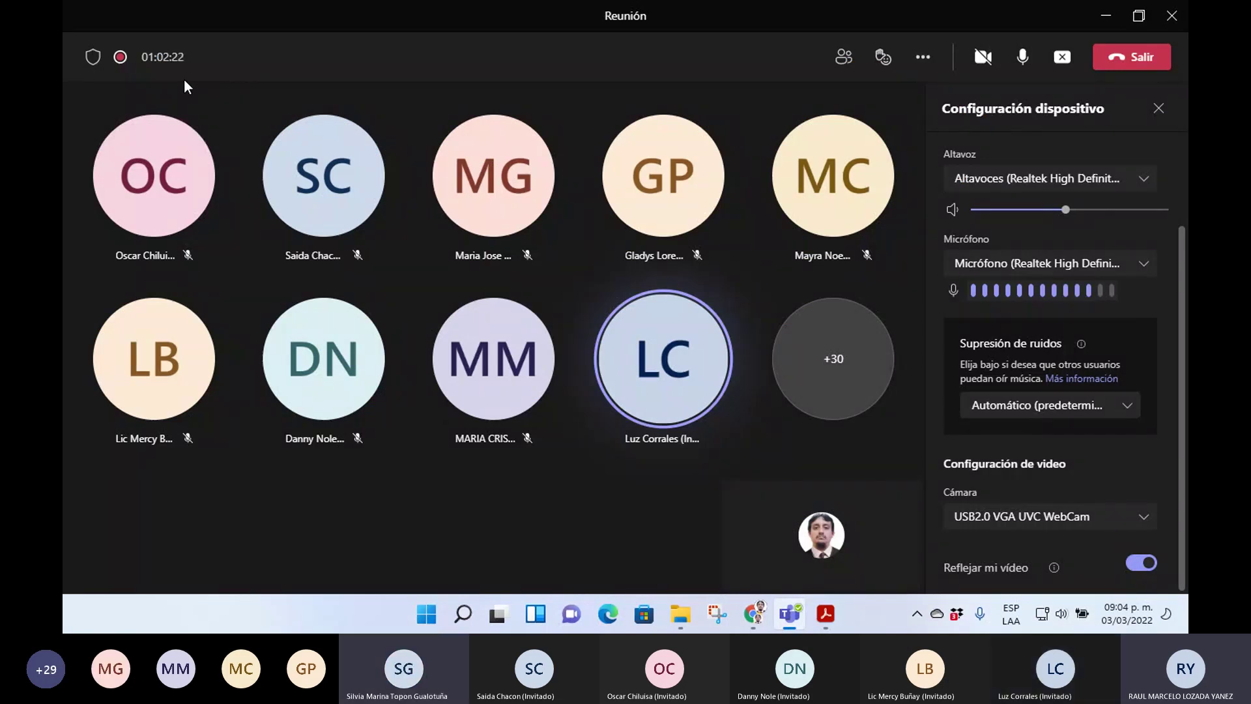
{"action": "scroll", "coordinate": [1181, 345], "scroll_direction": "up", "scroll_amount": 2}
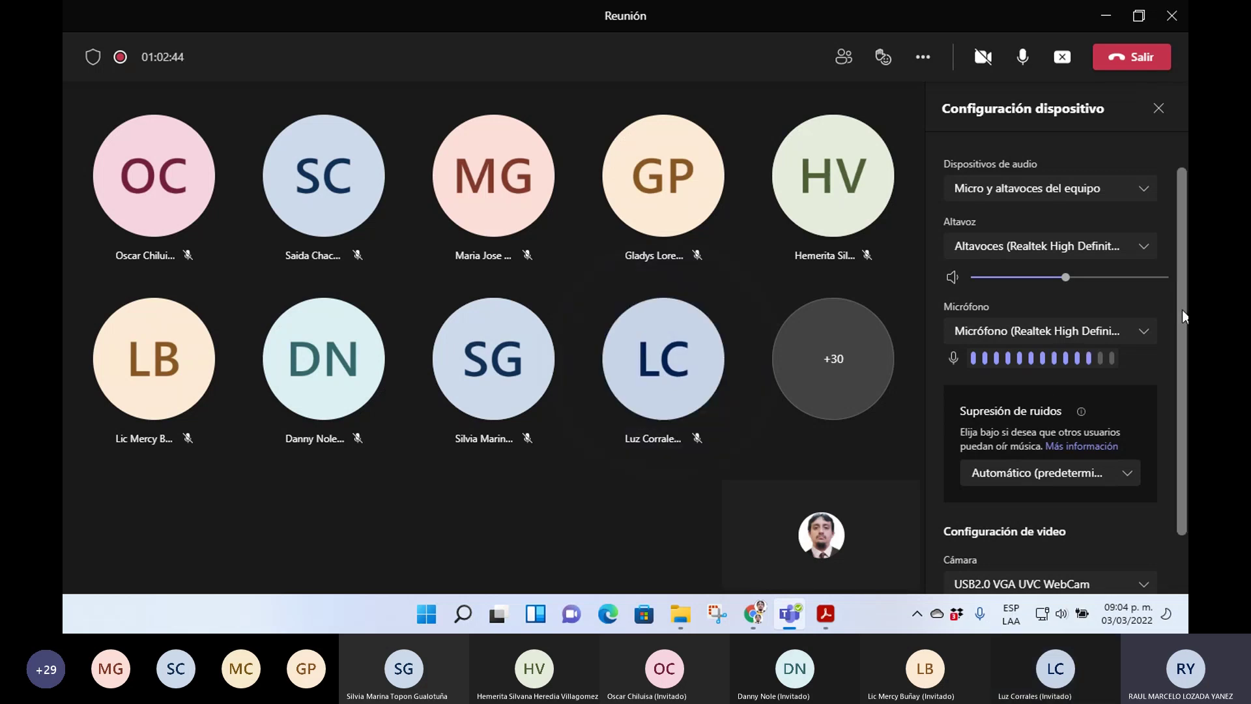
{"action": "scroll", "coordinate": [1183, 236], "scroll_direction": "up", "scroll_amount": 2}
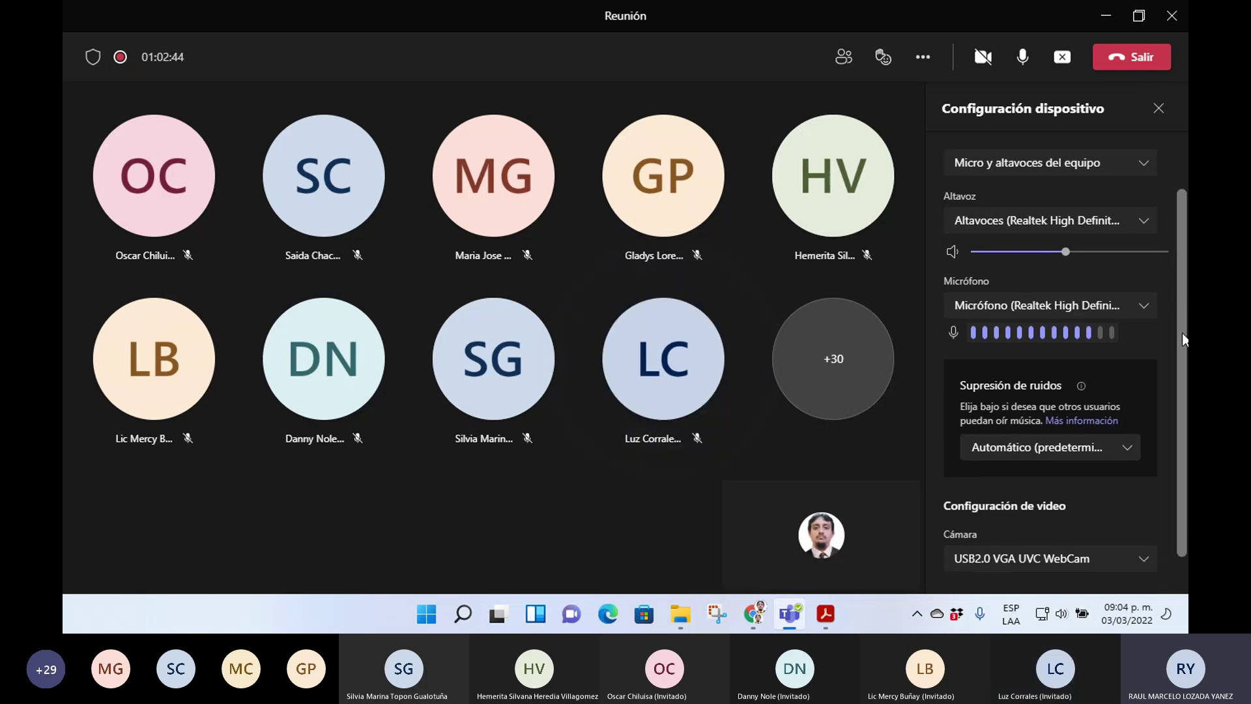
{"action": "left_click", "coordinate": [1105, 20]}
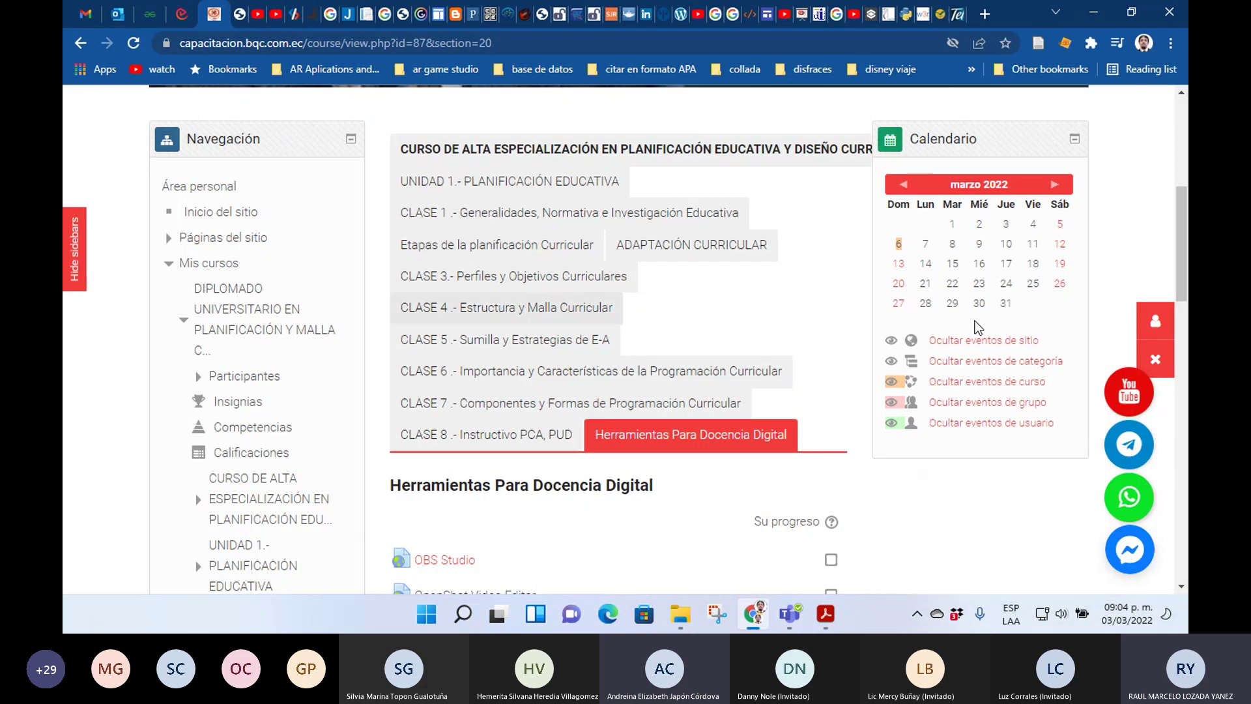
- Examine the course page's section list and collapse the DIPLOMADO UNIVERSITARIO course in the navigation tree to view the other courses
{"action": "left_click_drag", "start_coordinate": [1185, 251], "coordinate": [1184, 245]}
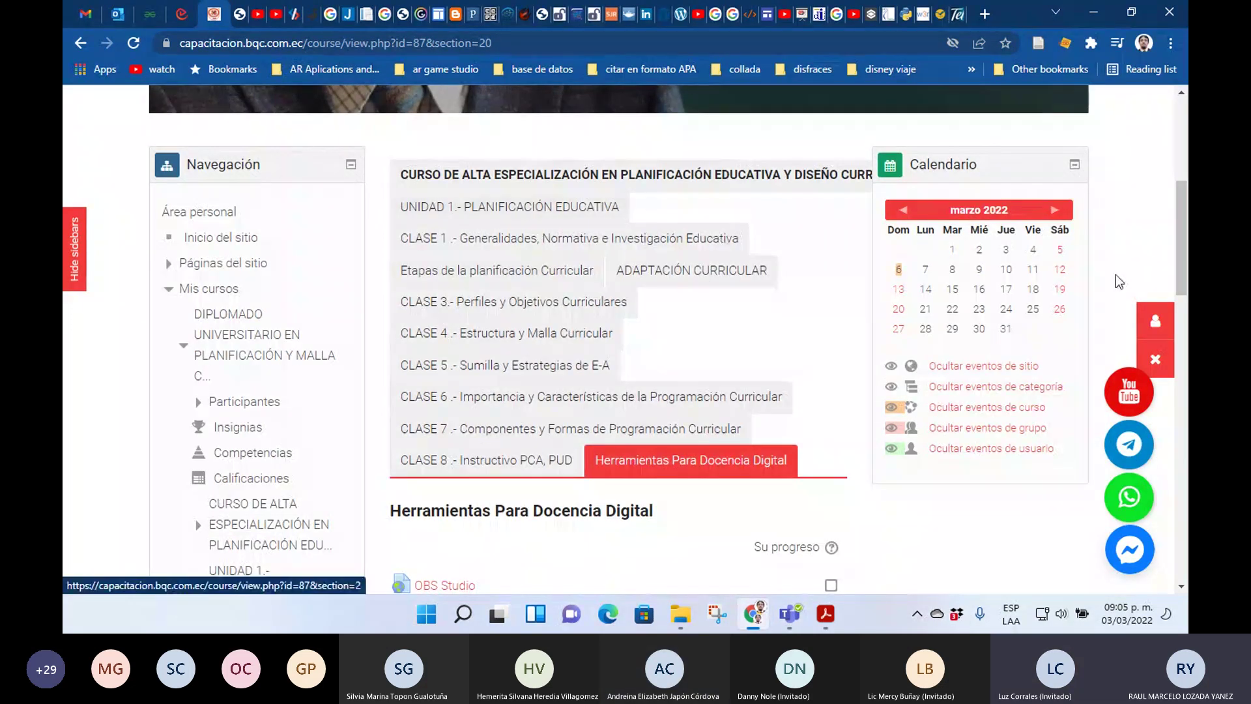
{"action": "mouse_move", "coordinate": [1184, 244]}
{"action": "left_mouse_down"}
{"action": "mouse_move", "coordinate": [1185, 257]}
{"action": "mouse_move", "coordinate": [1186, 229]}
{"action": "left_mouse_up"}
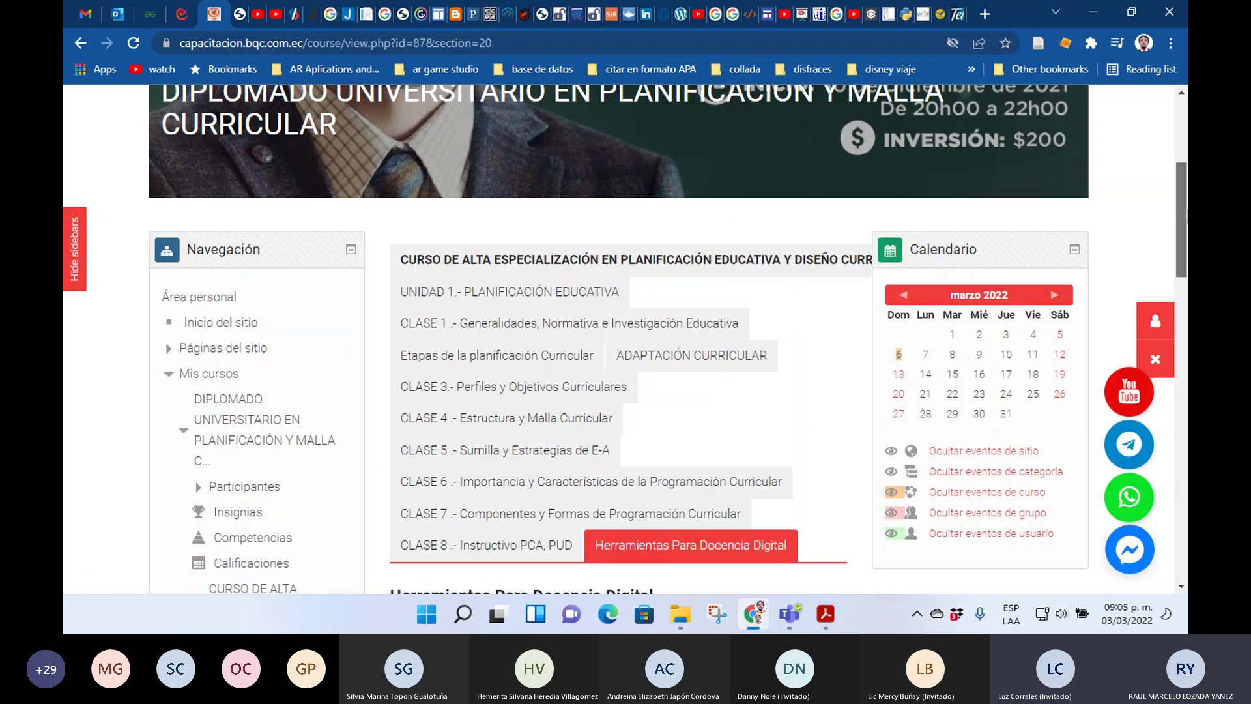
{"action": "scroll", "coordinate": [1182, 229], "scroll_direction": "down", "scroll_amount": 1}
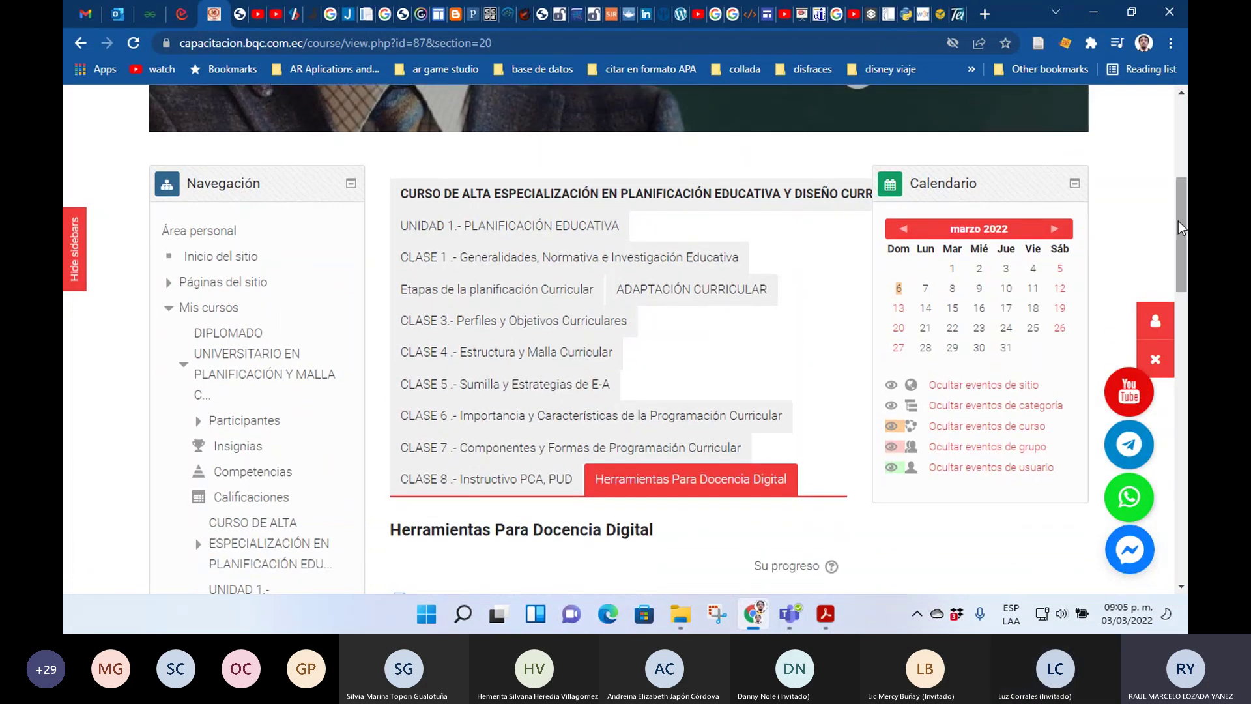
{"action": "scroll", "coordinate": [1178, 221], "scroll_direction": "up", "scroll_amount": 2}
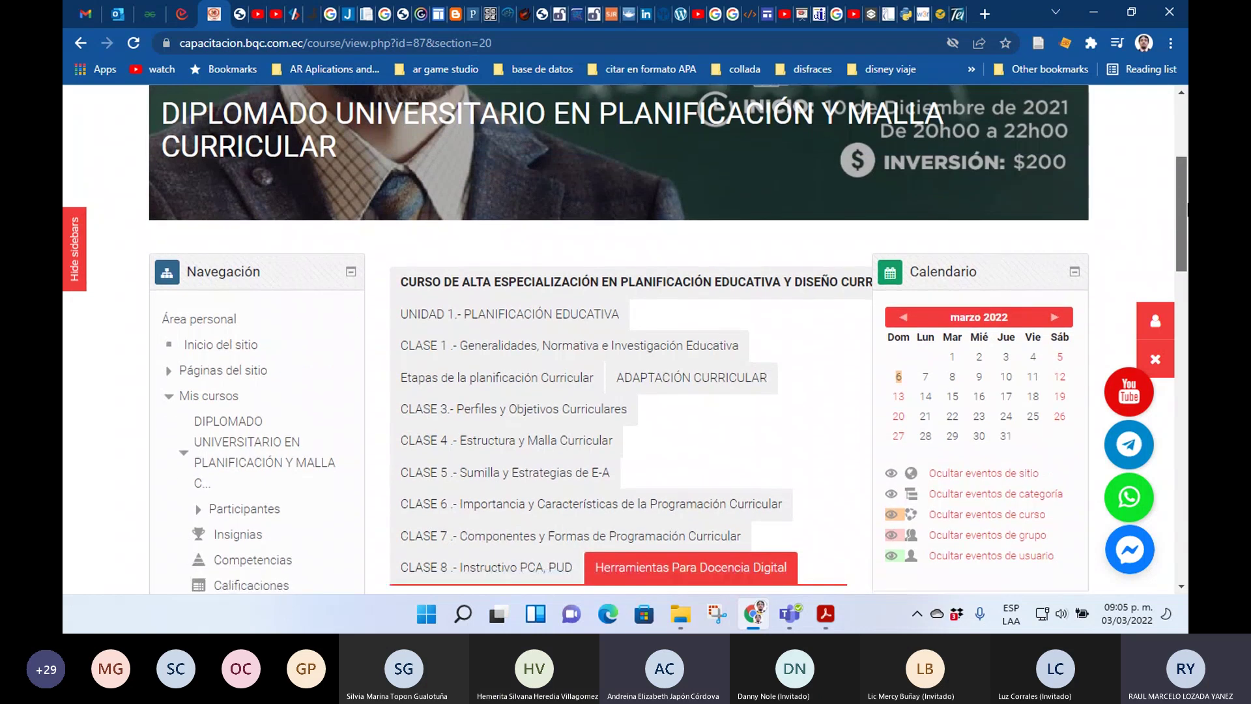
{"action": "scroll", "coordinate": [1187, 214], "scroll_direction": "down", "scroll_amount": 1}
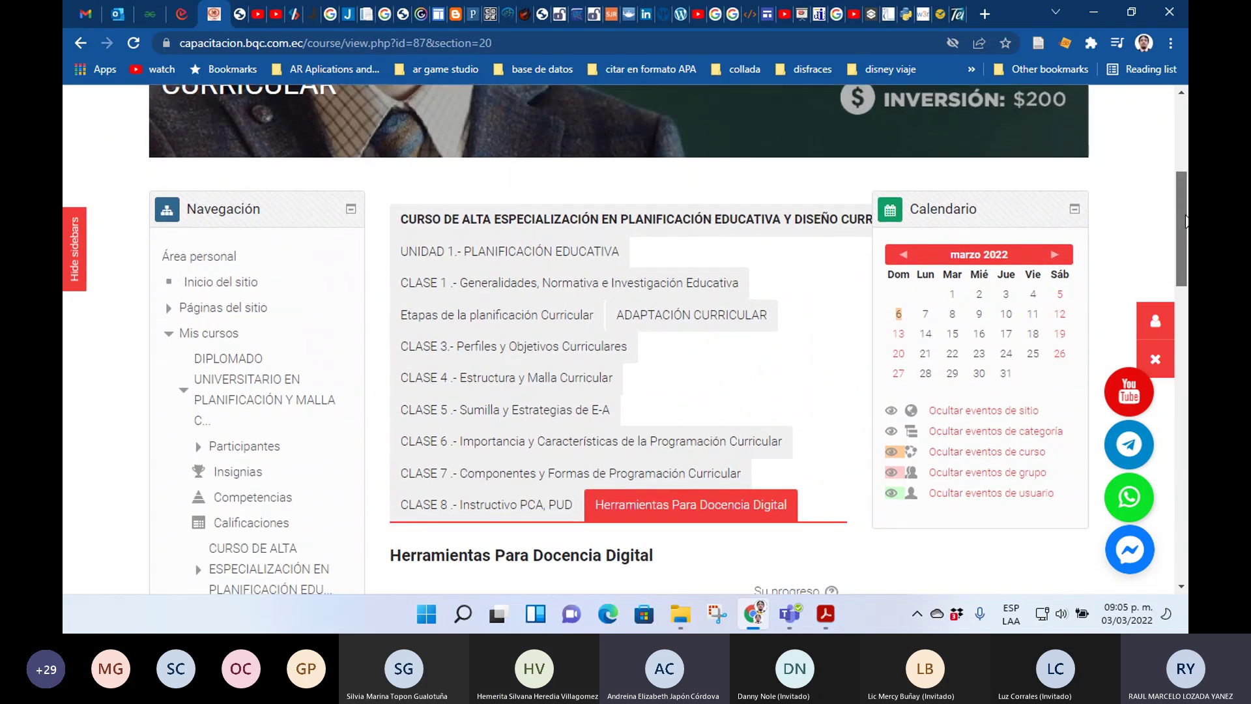
{"action": "scroll", "coordinate": [1186, 221], "scroll_direction": "down", "scroll_amount": 1}
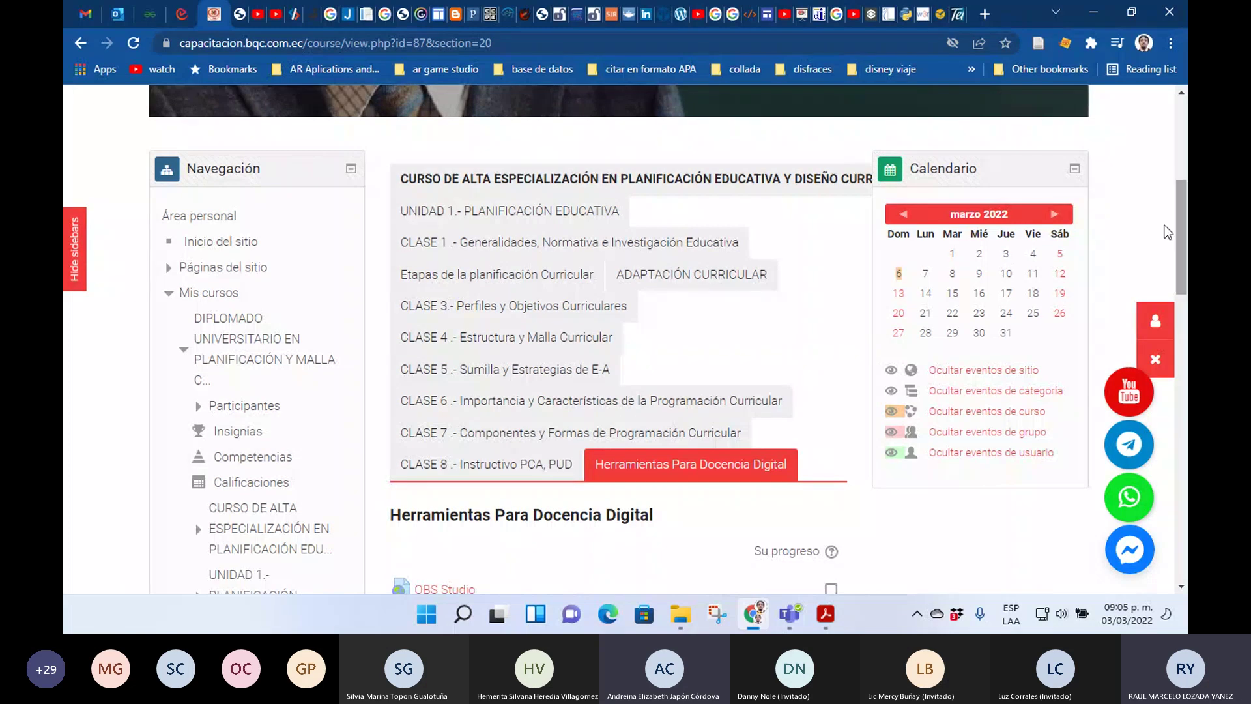
{"action": "left_click", "coordinate": [168, 293]}
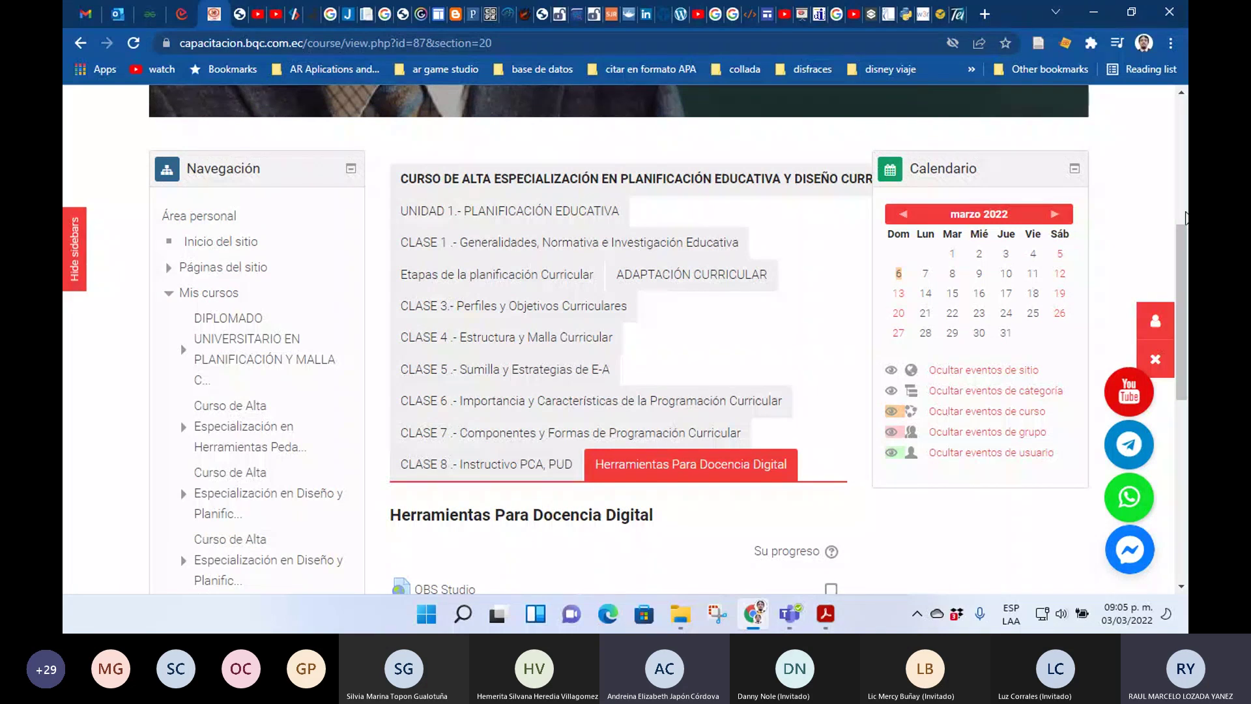
{"action": "scroll", "coordinate": [1186, 218], "scroll_direction": "down", "scroll_amount": 4}
{"action": "scroll", "coordinate": [1186, 196], "scroll_direction": "up", "scroll_amount": 8}
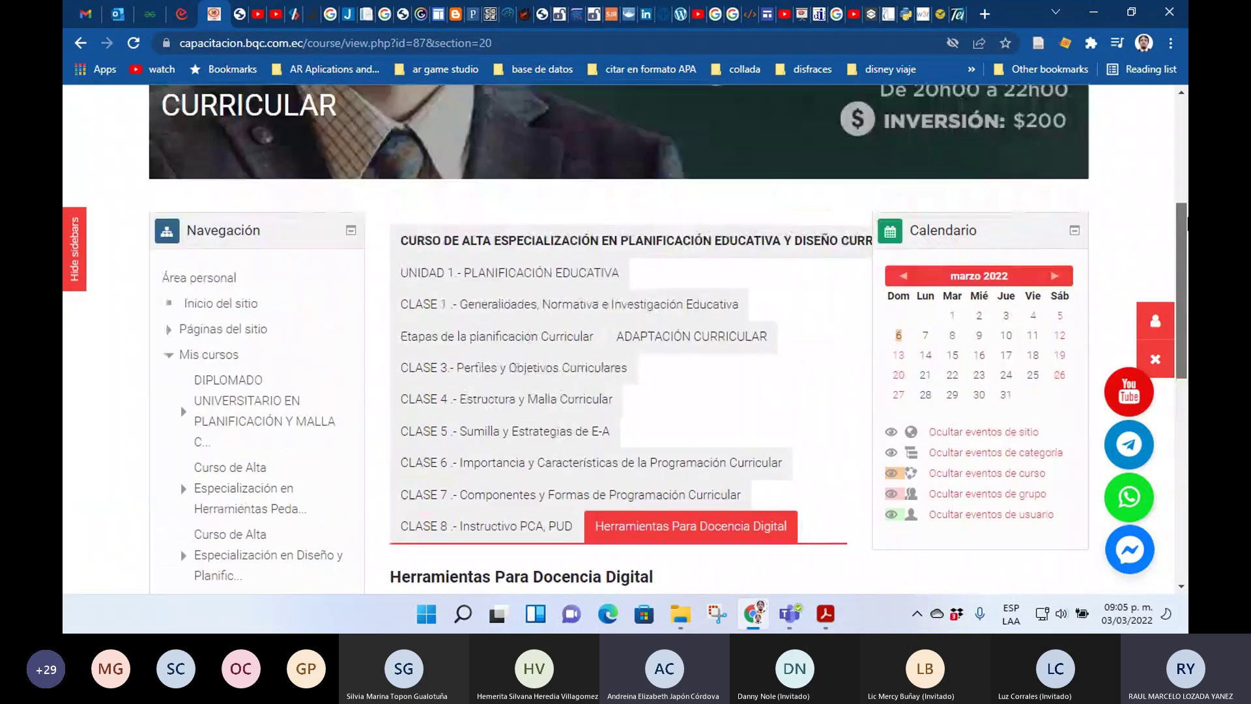
{"action": "scroll", "coordinate": [1186, 168], "scroll_direction": "down", "scroll_amount": 2}
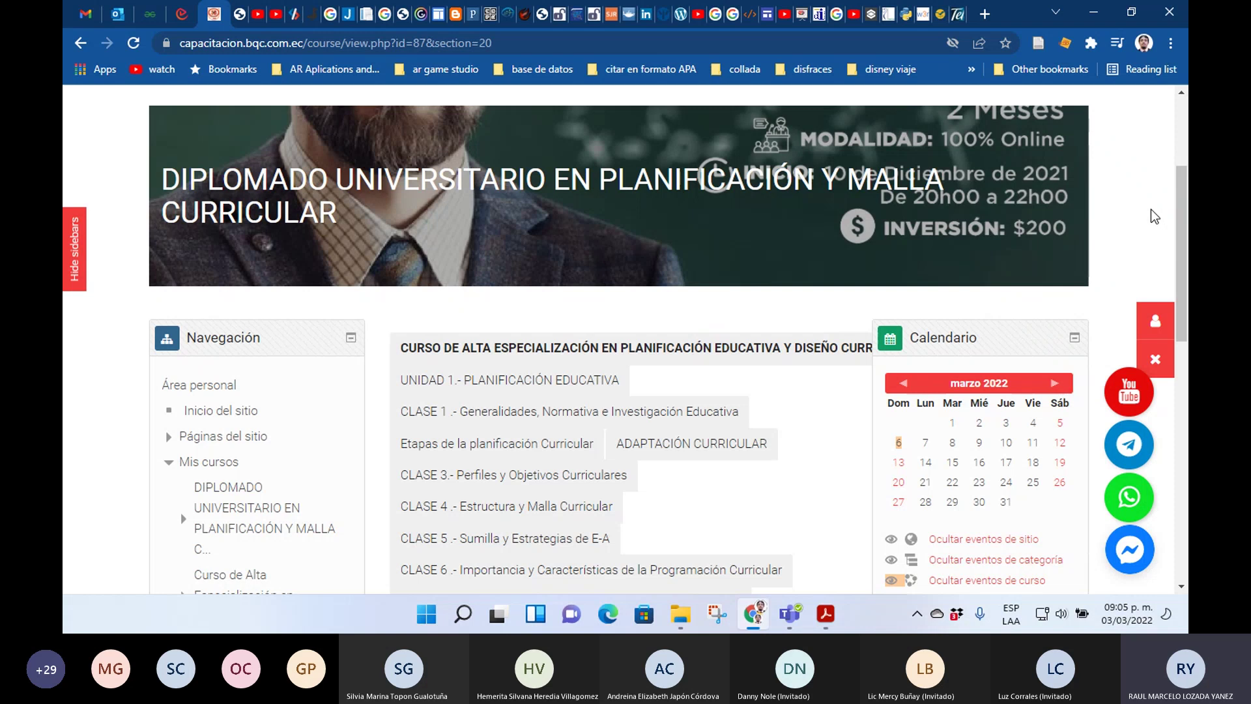
{"action": "left_click_drag", "start_coordinate": [1181, 226], "coordinate": [1187, 254]}
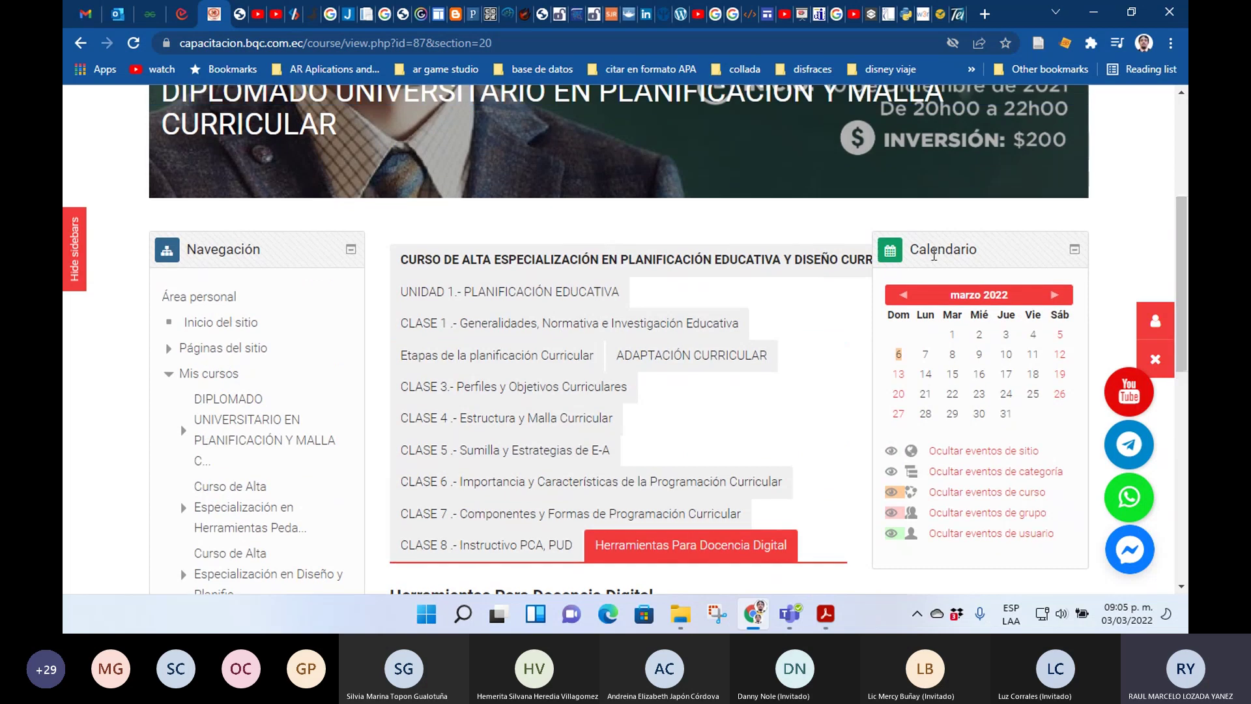
- View the UNIDAD 1.- PLANIFICACIÓN EDUCATIVA section and return to Herramientas Para Docencia Digital
{"action": "left_click", "coordinate": [737, 341]}
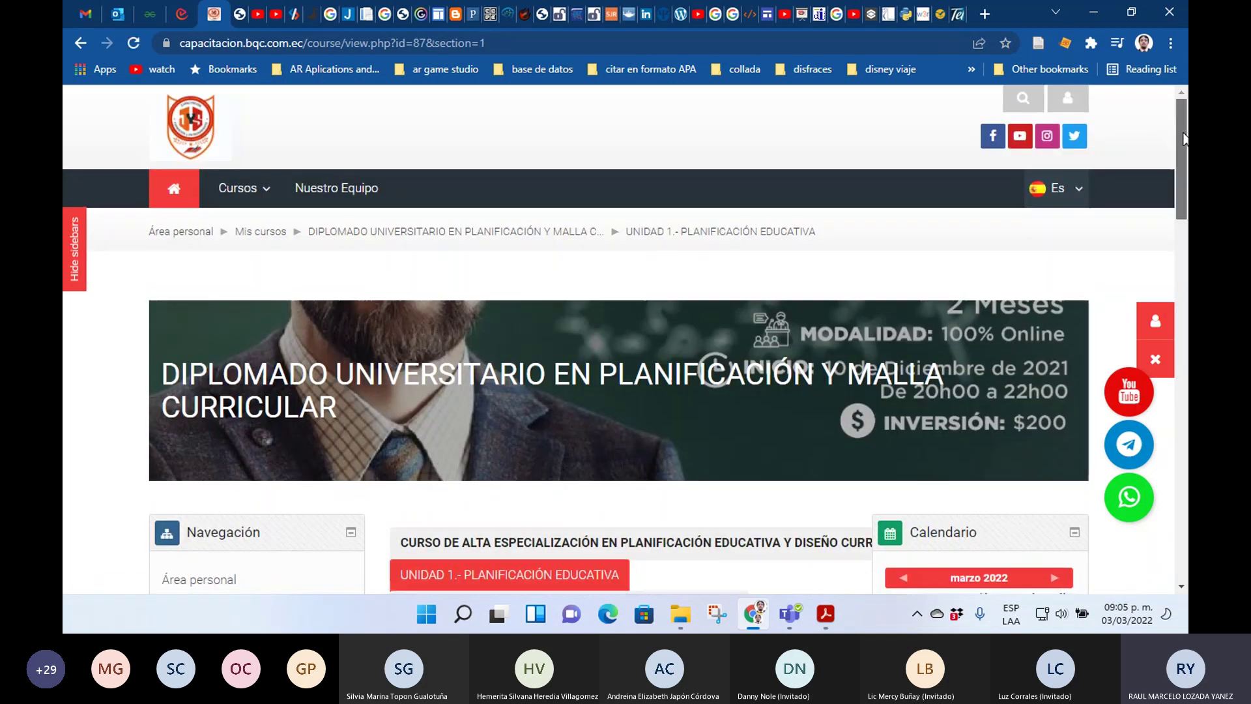
{"action": "left_click_drag", "start_coordinate": [1185, 145], "coordinate": [1180, 222]}
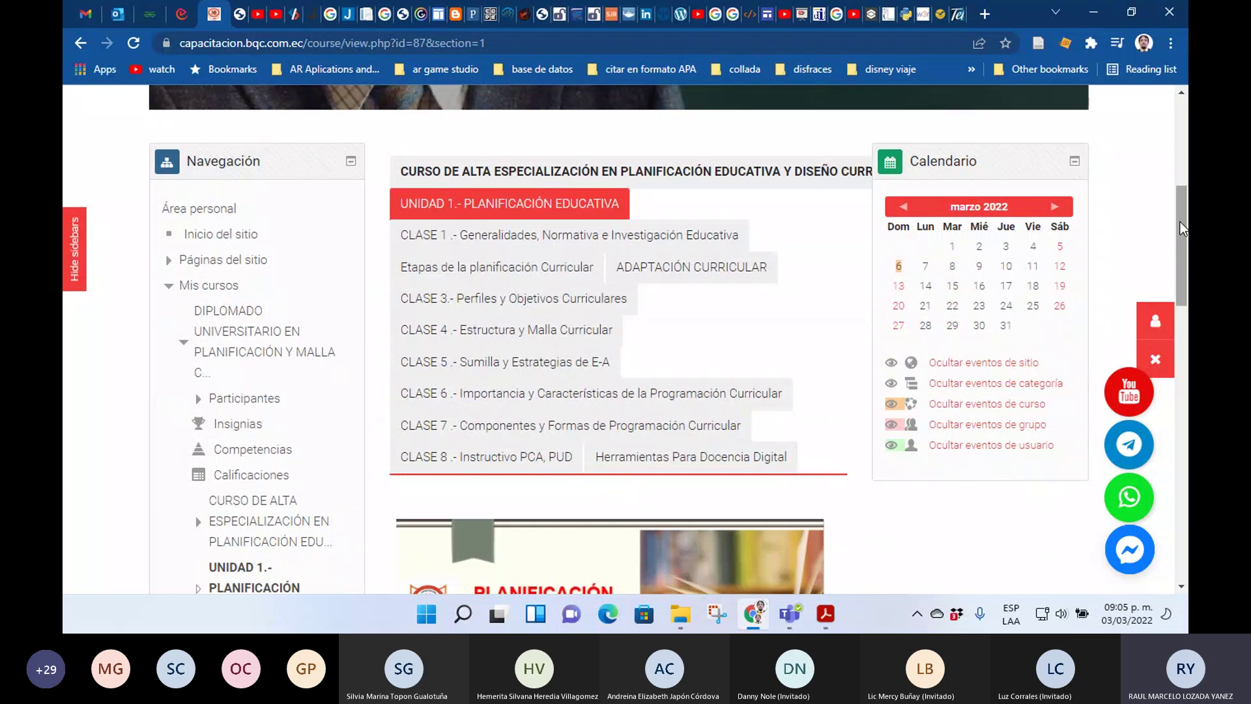
{"action": "left_click", "coordinate": [756, 460]}
{"action": "left_click_drag", "start_coordinate": [1178, 116], "coordinate": [1179, 158]}
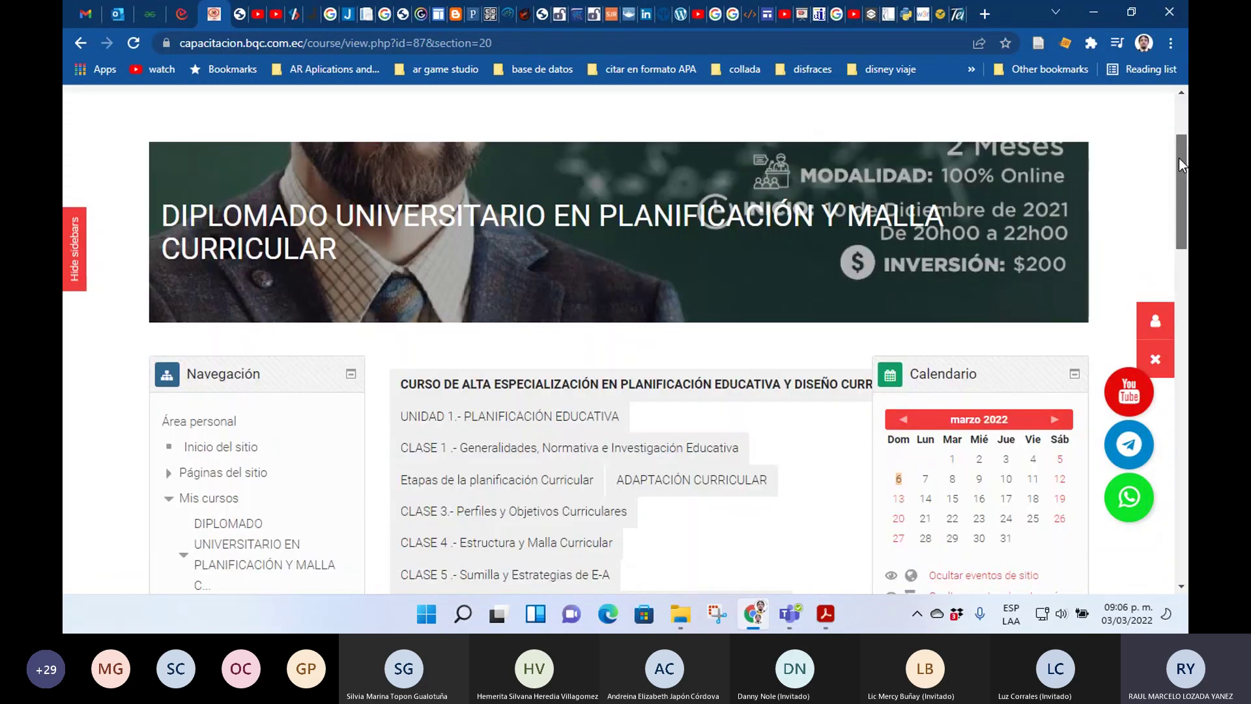
- Glance at the 03-03-2022 folder, return to Chrome, and review the activities in the course's general CURSO DE ALTA ESPECIALIZACIÓN section
{"action": "left_click", "coordinate": [1091, 14]}
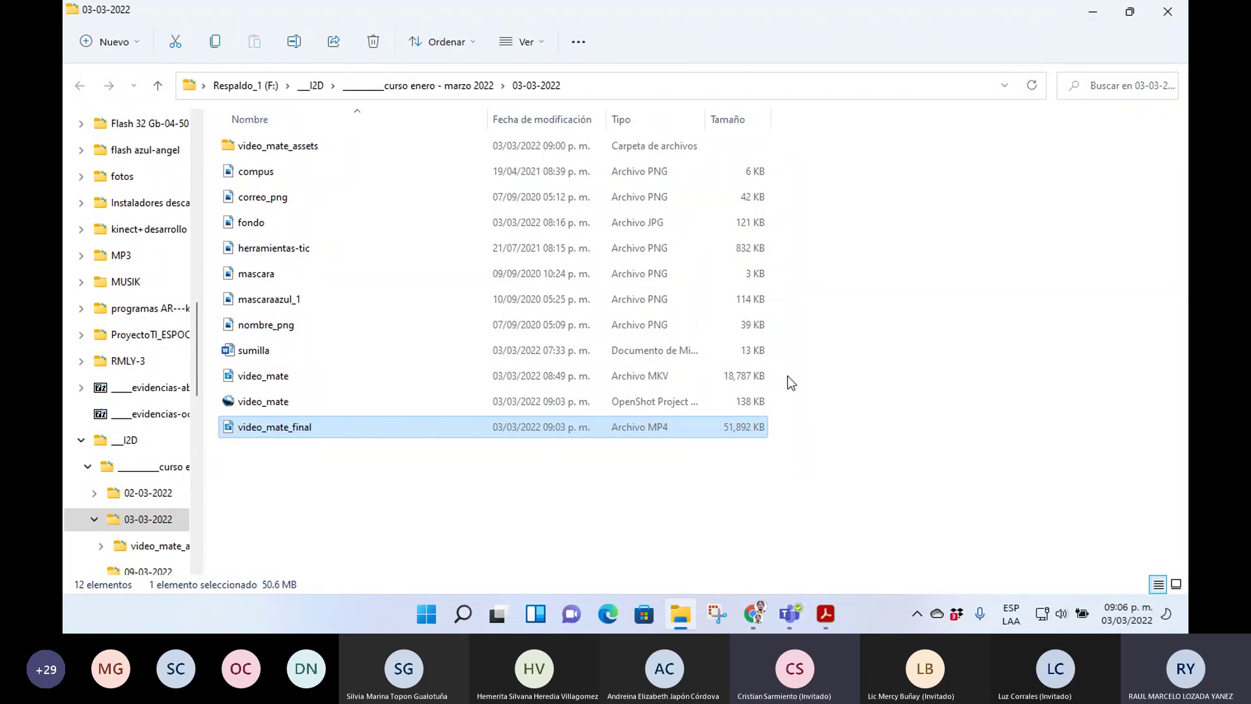
{"action": "left_click", "coordinate": [744, 616]}
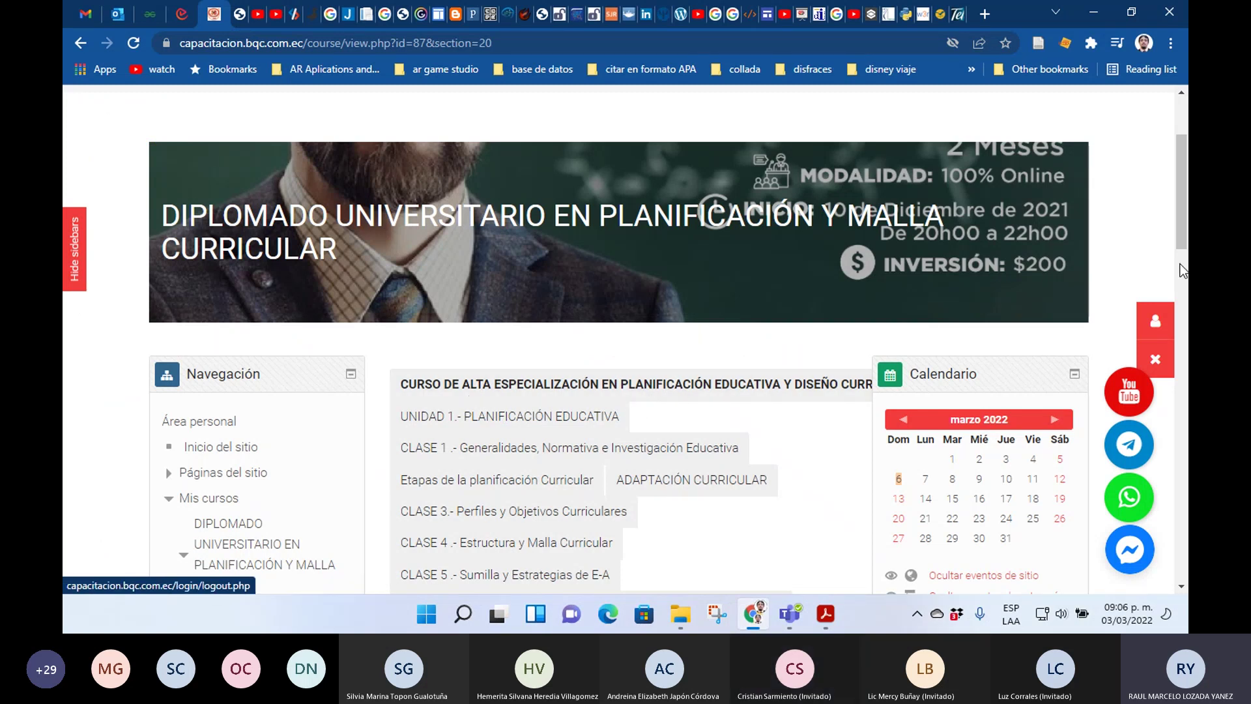
{"action": "left_click_drag", "start_coordinate": [1182, 191], "coordinate": [1063, 224]}
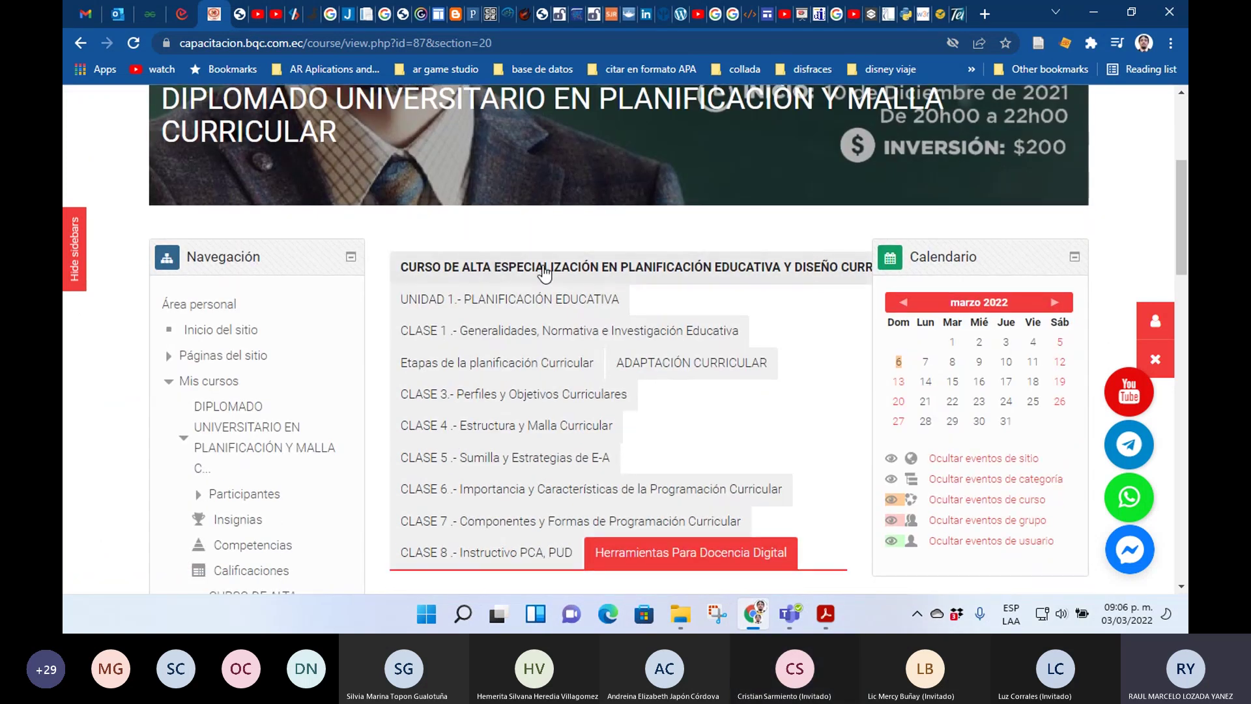
{"action": "left_click", "coordinate": [521, 268]}
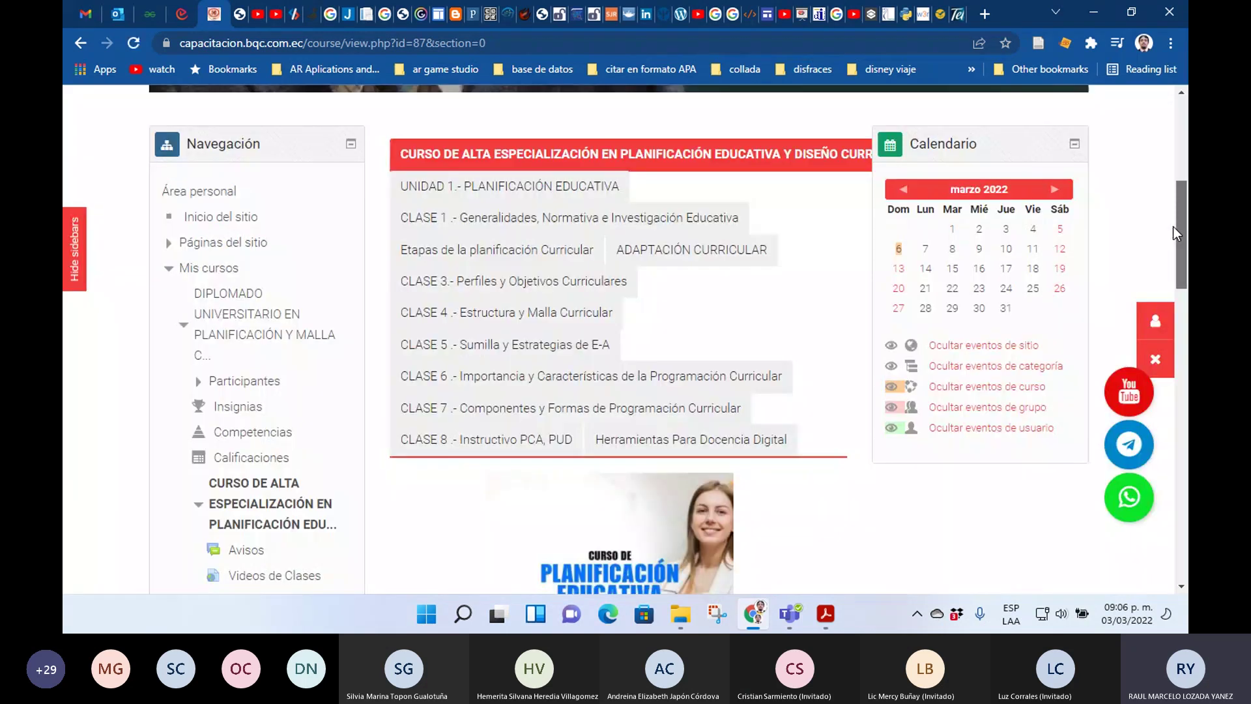
{"action": "left_click_drag", "start_coordinate": [1173, 225], "coordinate": [1172, 347]}
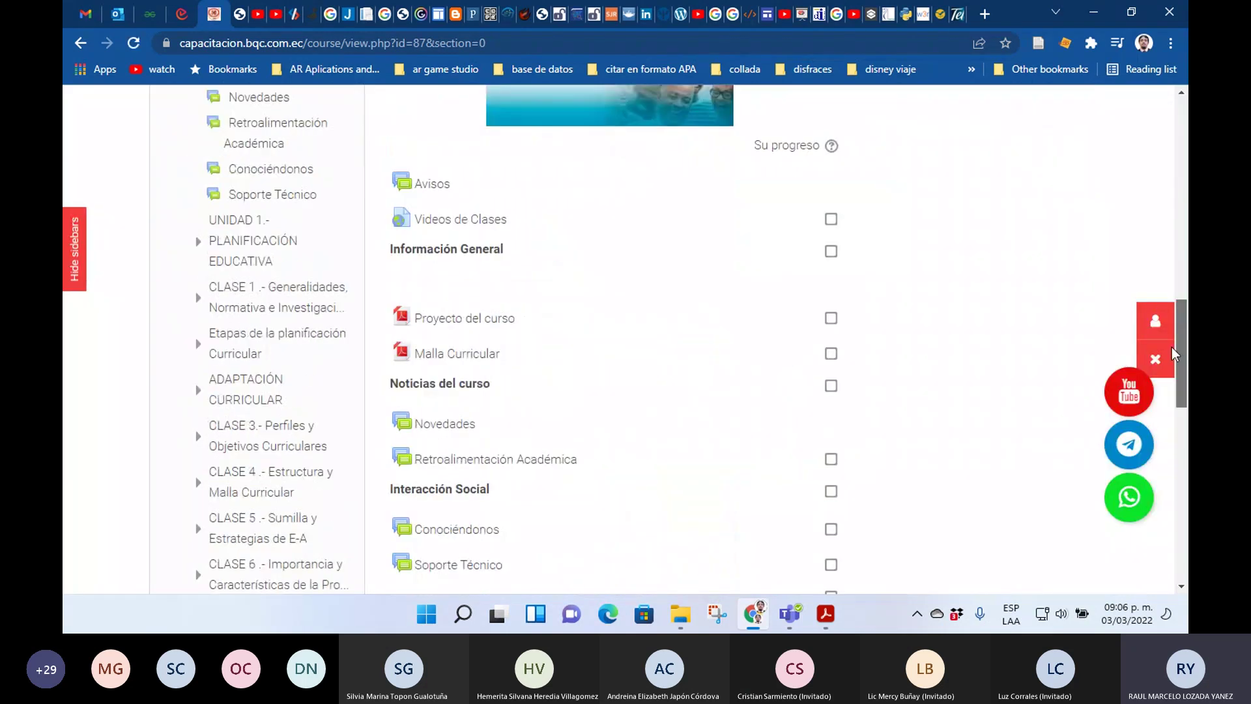
- Review the course's general section and look over the Videos de Clases playlist, closing its window to return to the course page
{"action": "scroll", "coordinate": [486, 368], "scroll_direction": "down", "scroll_amount": 4}
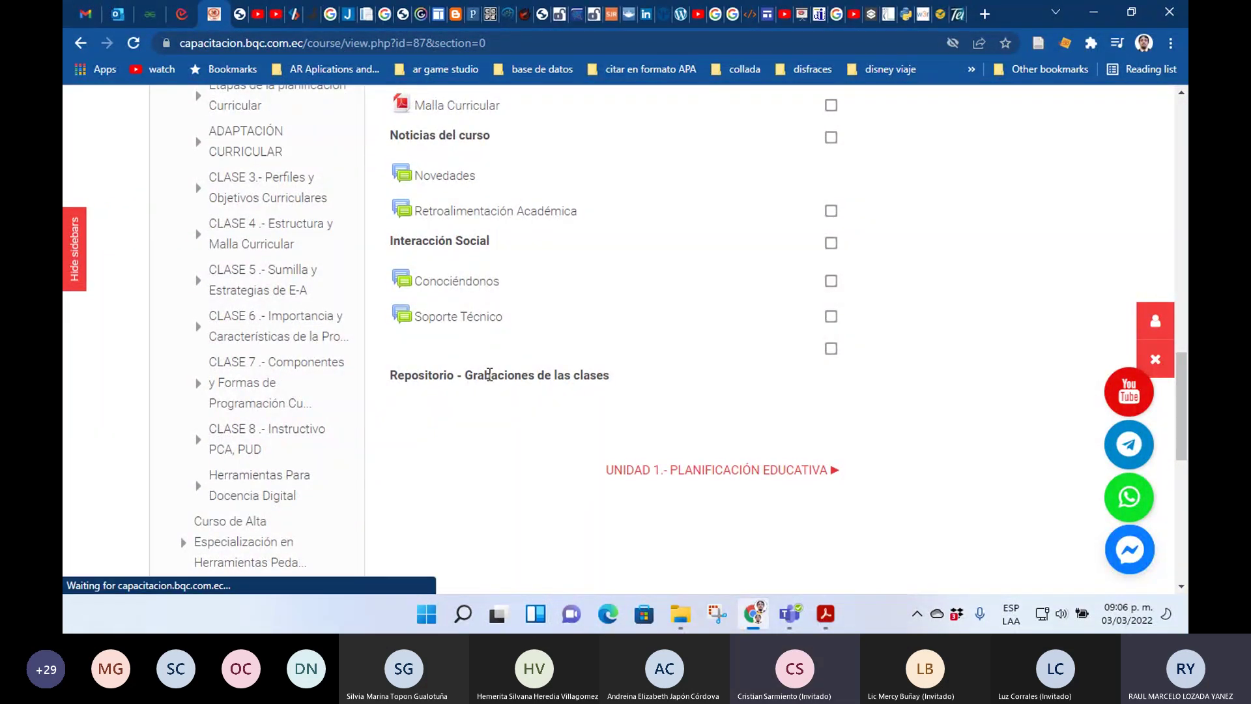
{"action": "left_click_drag", "start_coordinate": [1183, 375], "coordinate": [1186, 328]}
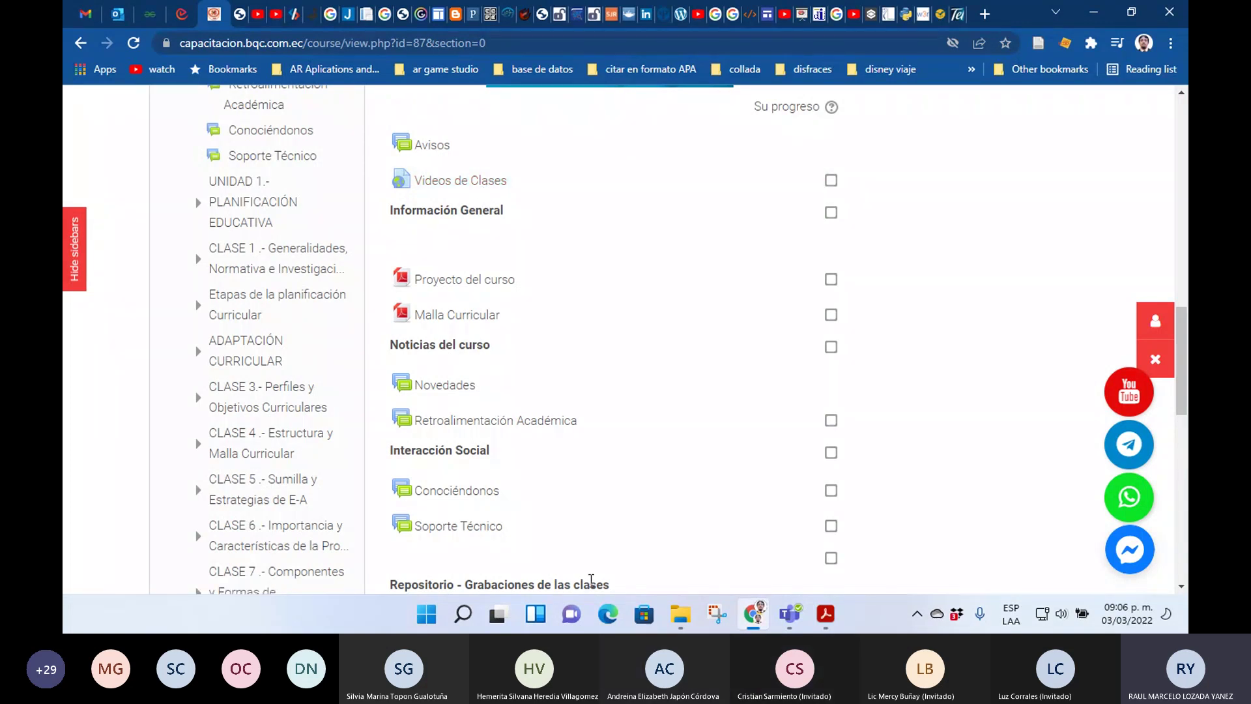
{"action": "left_click_drag", "start_coordinate": [1182, 314], "coordinate": [1178, 162]}
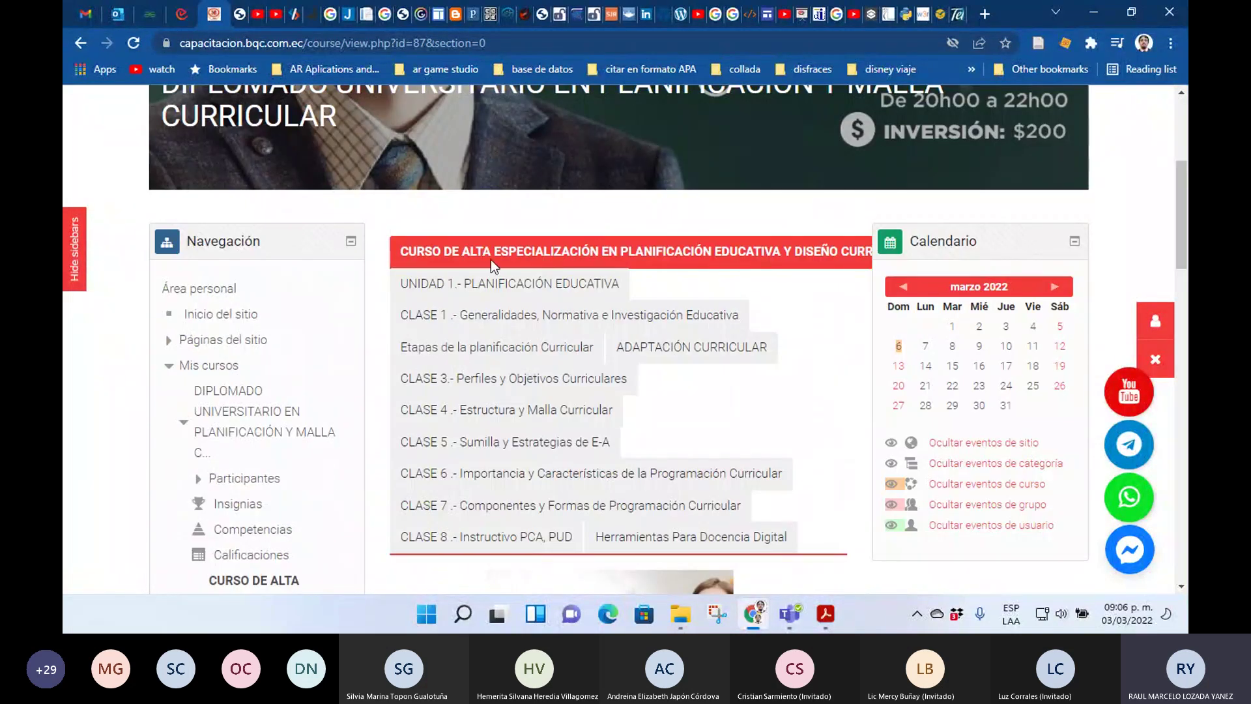
{"action": "scroll", "coordinate": [544, 249], "scroll_direction": "down", "scroll_amount": 8}
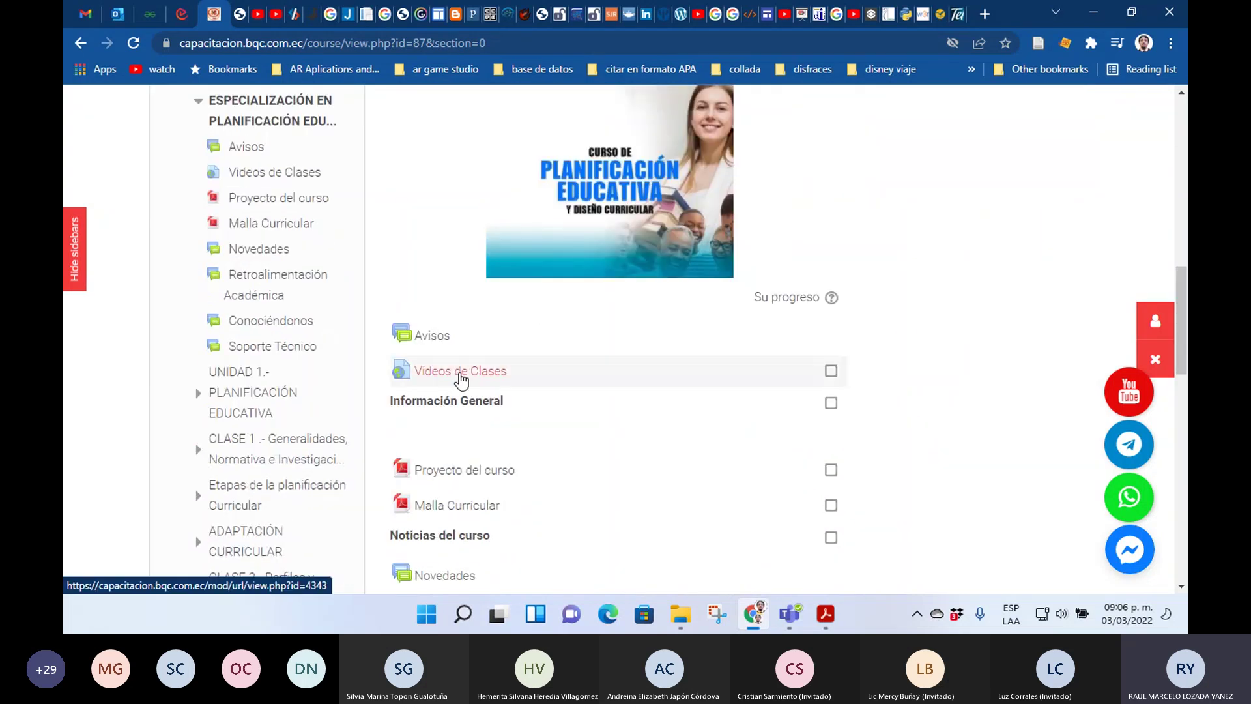
{"action": "left_click", "coordinate": [460, 372]}
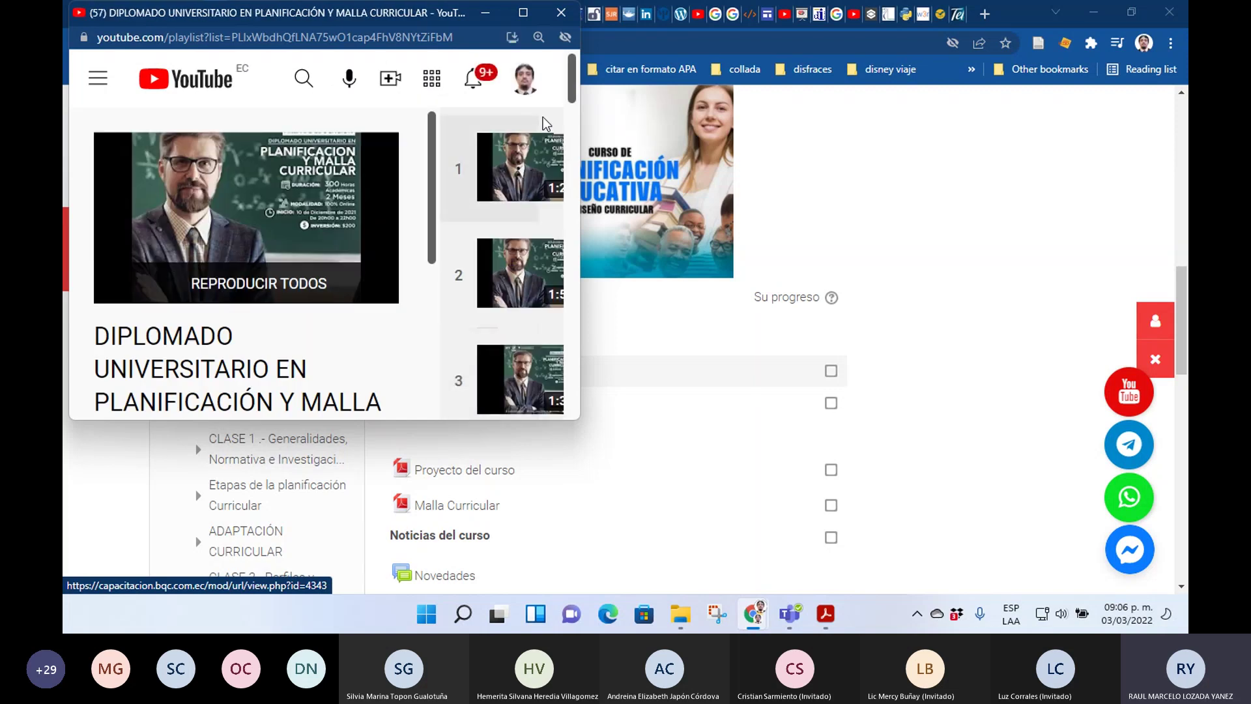
{"action": "mouse_move", "coordinate": [568, 84]}
{"action": "left_mouse_down"}
{"action": "mouse_move", "coordinate": [575, 416]}
{"action": "mouse_move", "coordinate": [590, 92]}
{"action": "left_mouse_up"}
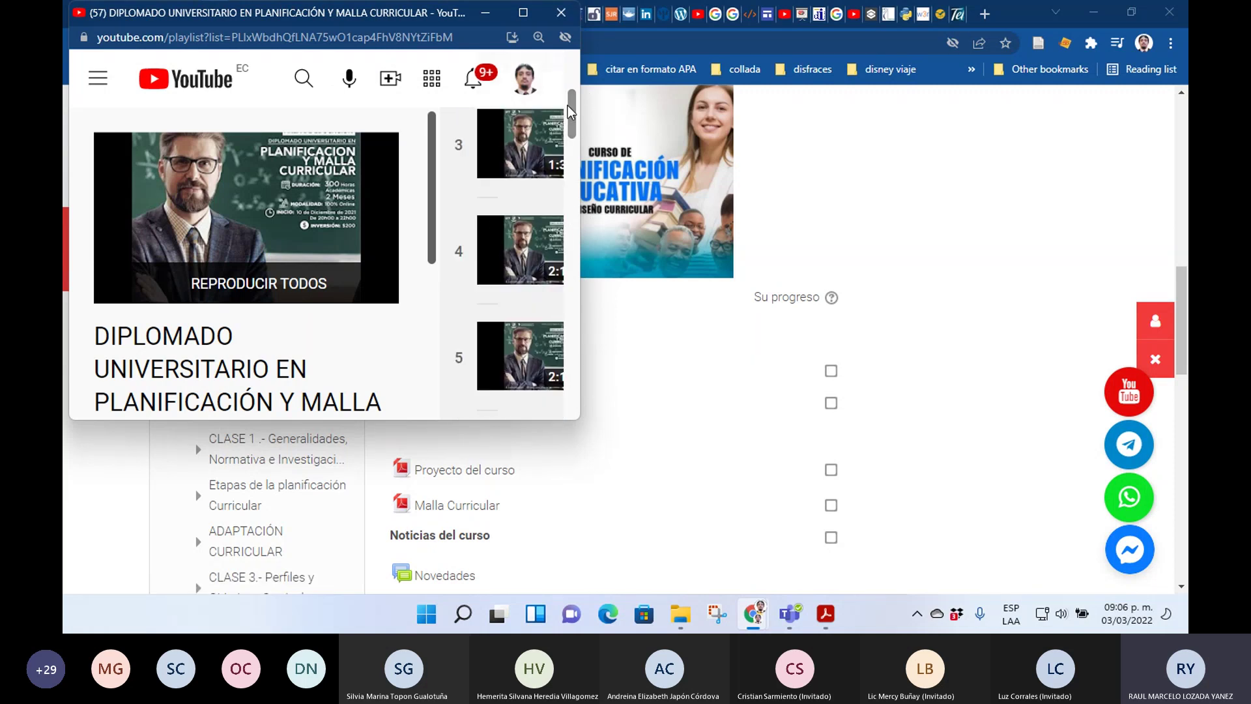
{"action": "left_click", "coordinate": [560, 13]}
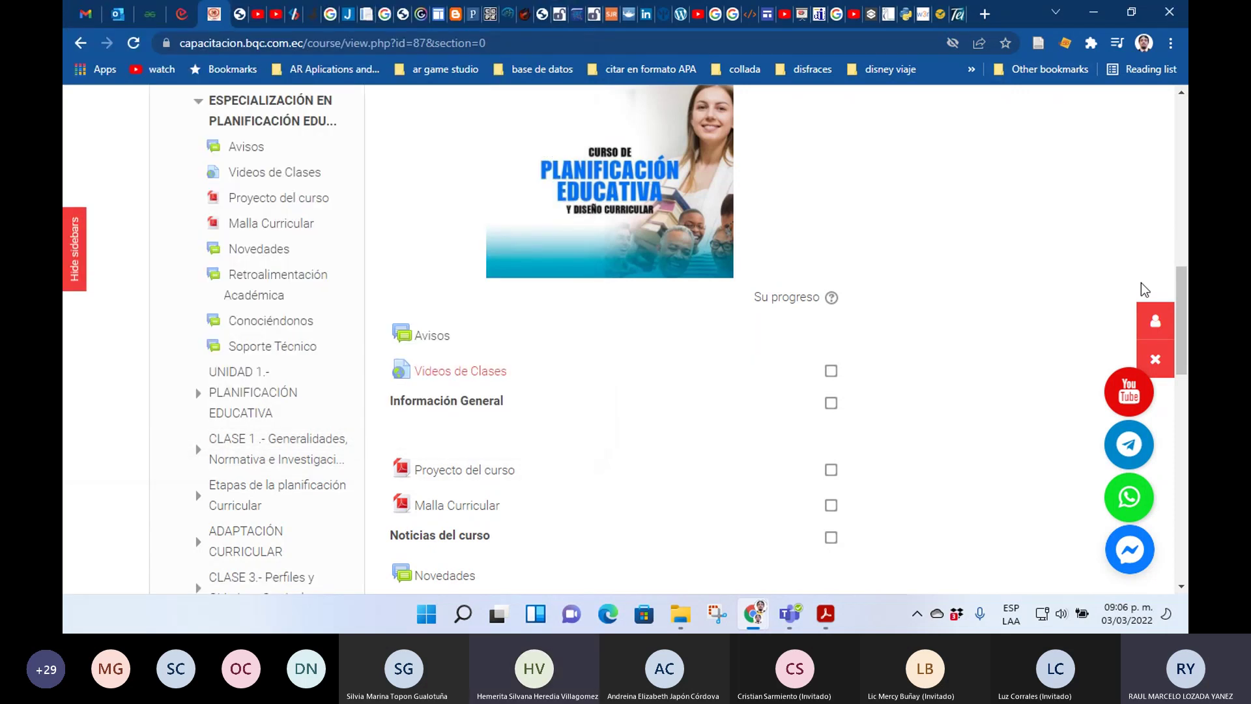
- Play video_mate_final from the 03-03-2022 folder, skip ahead to check its ending, close the player, and return to Chrome
{"action": "scroll", "coordinate": [1140, 283], "scroll_direction": "up", "scroll_amount": 1}
{"action": "double_click", "coordinate": [1095, 26]}
{"action": "left_click", "coordinate": [1096, 29]}
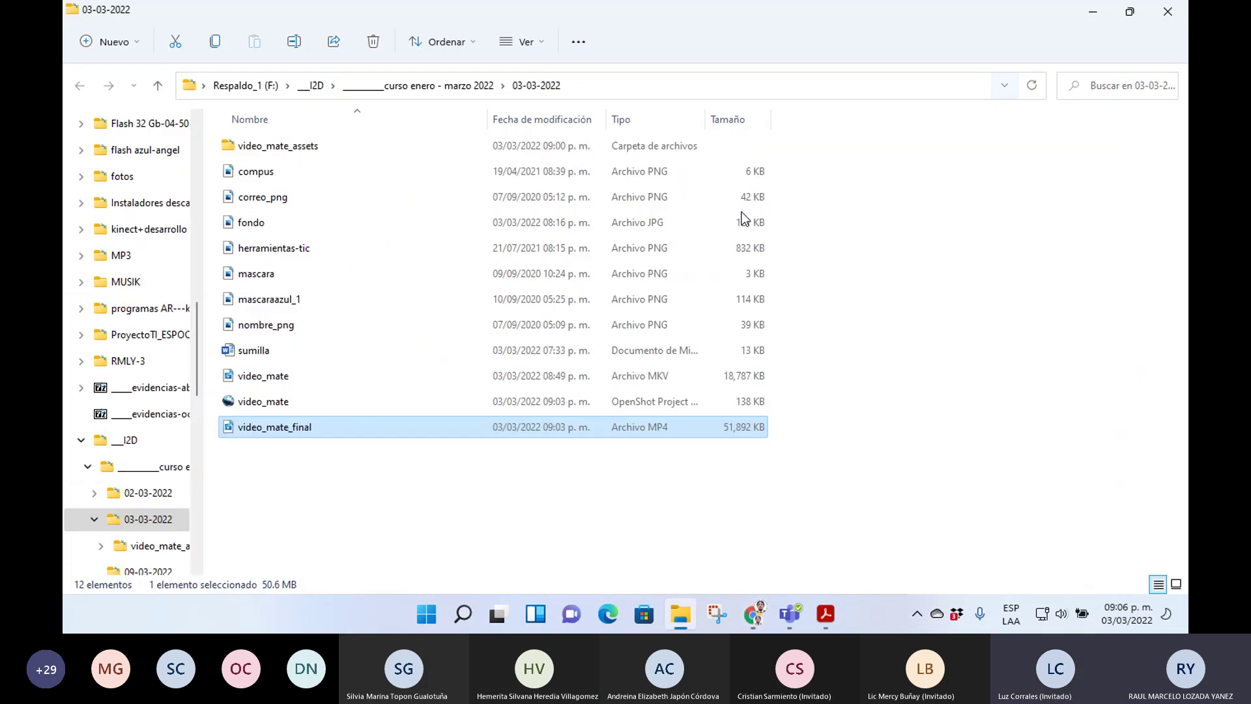
{"action": "left_click", "coordinate": [1099, 12]}
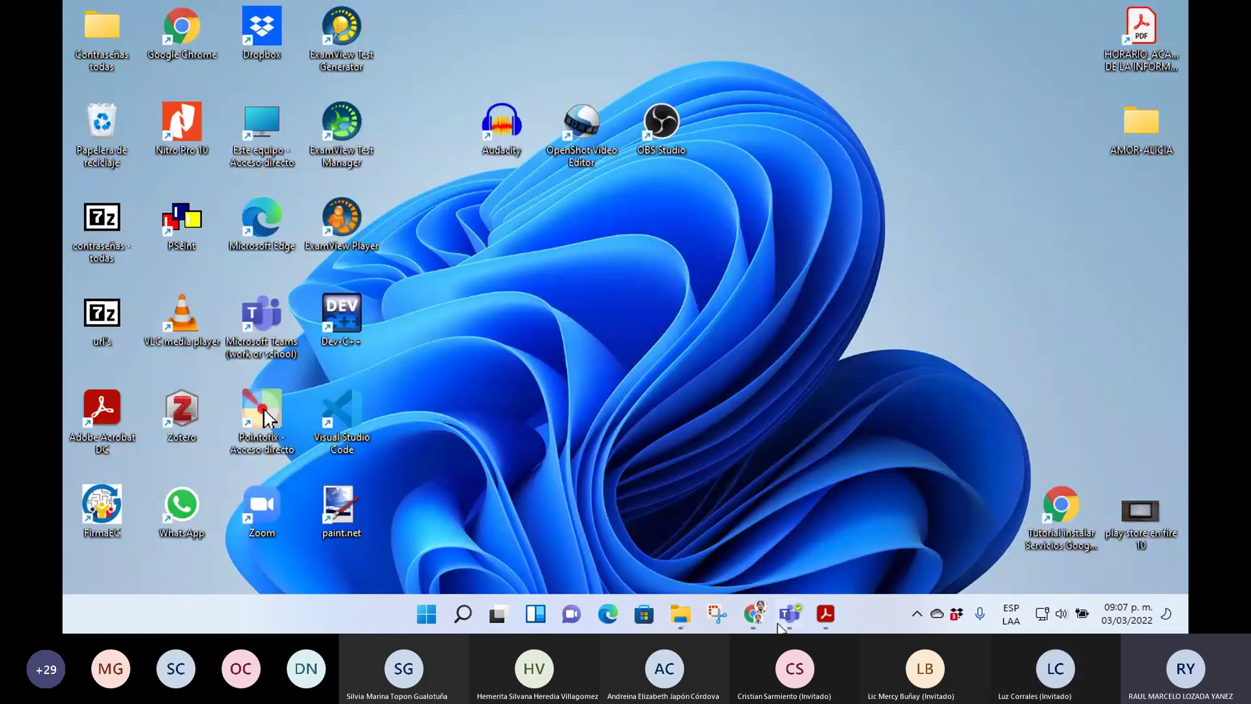
{"action": "left_click", "coordinate": [681, 614]}
{"action": "left_click", "coordinate": [362, 519]}
{"action": "left_click", "coordinate": [253, 433]}
{"action": "double_click", "coordinate": [253, 433]}
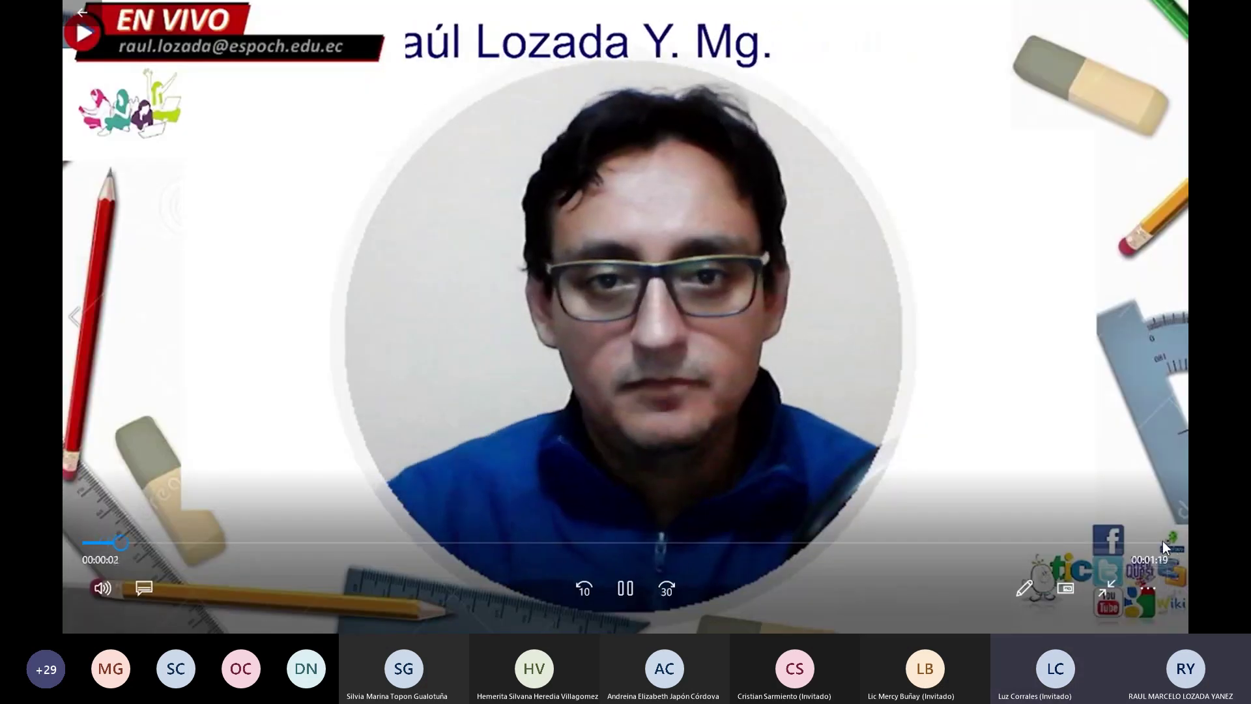
{"action": "left_click", "coordinate": [1162, 541]}
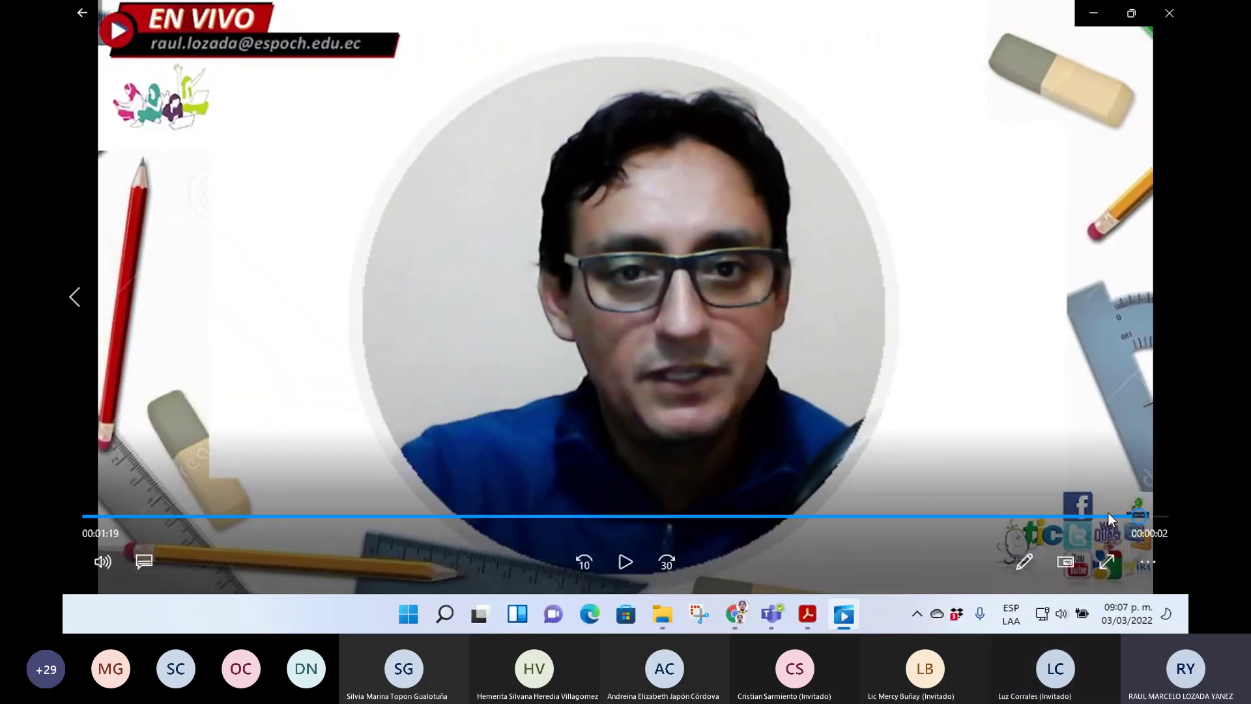
{"action": "left_click", "coordinate": [1137, 516]}
{"action": "left_click", "coordinate": [627, 565]}
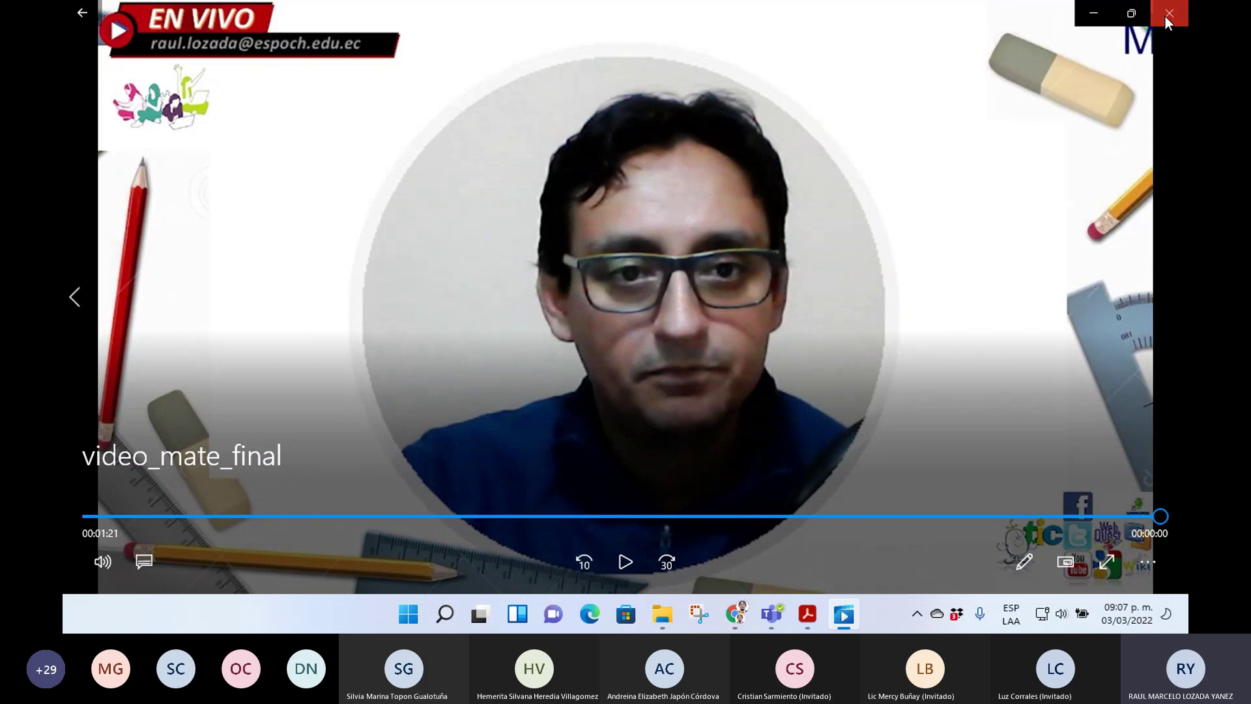
{"action": "left_click", "coordinate": [1168, 15]}
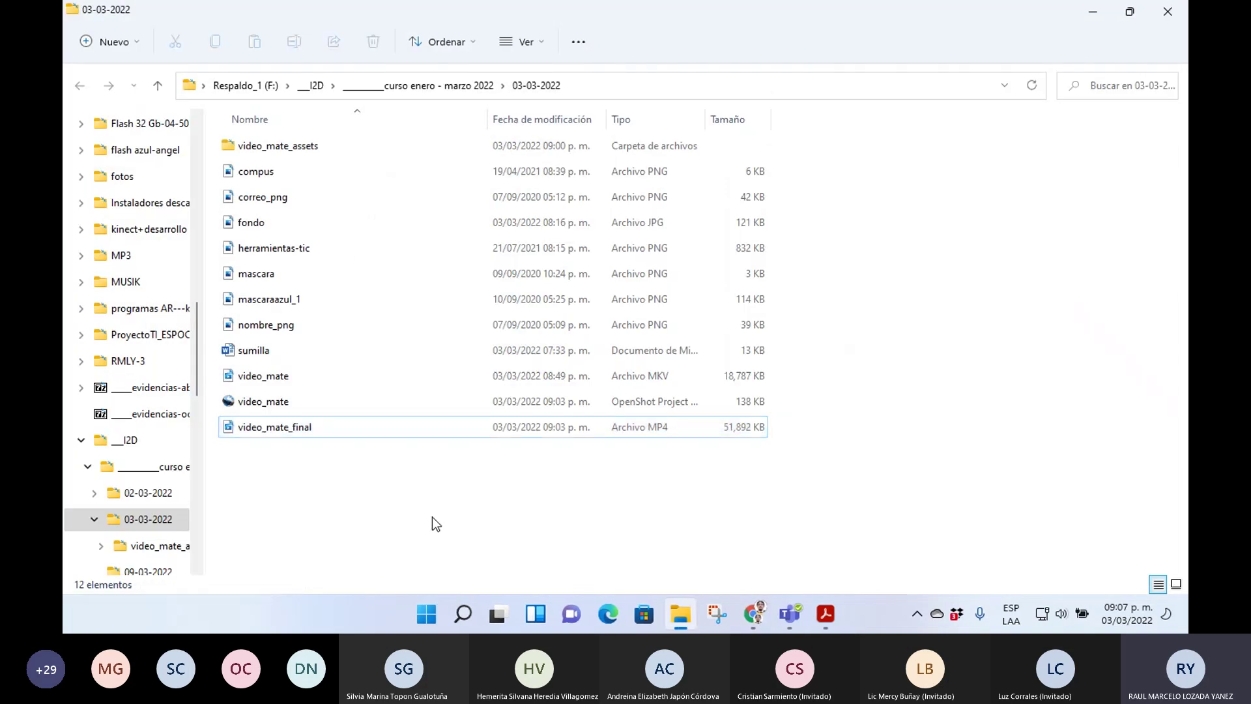
{"action": "key", "text": "alt+Tab"}
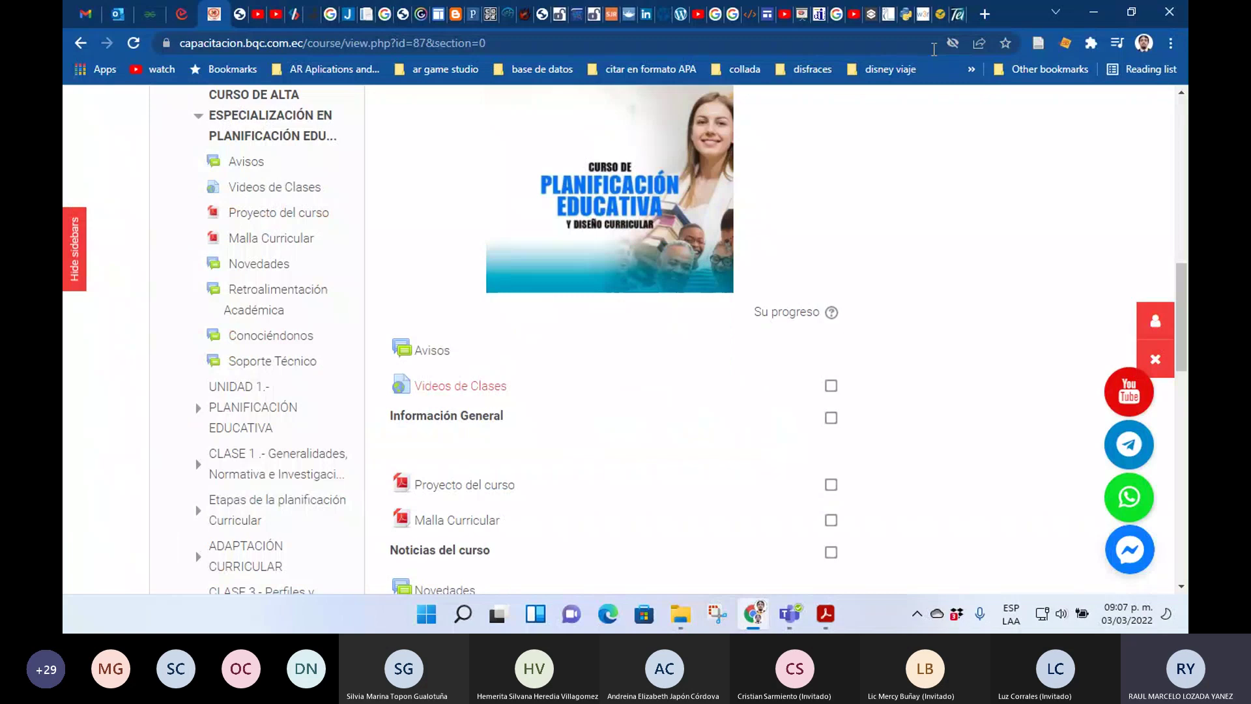
{"action": "left_click", "coordinate": [985, 14]}
{"action": "type", "text": "youtube.com"}
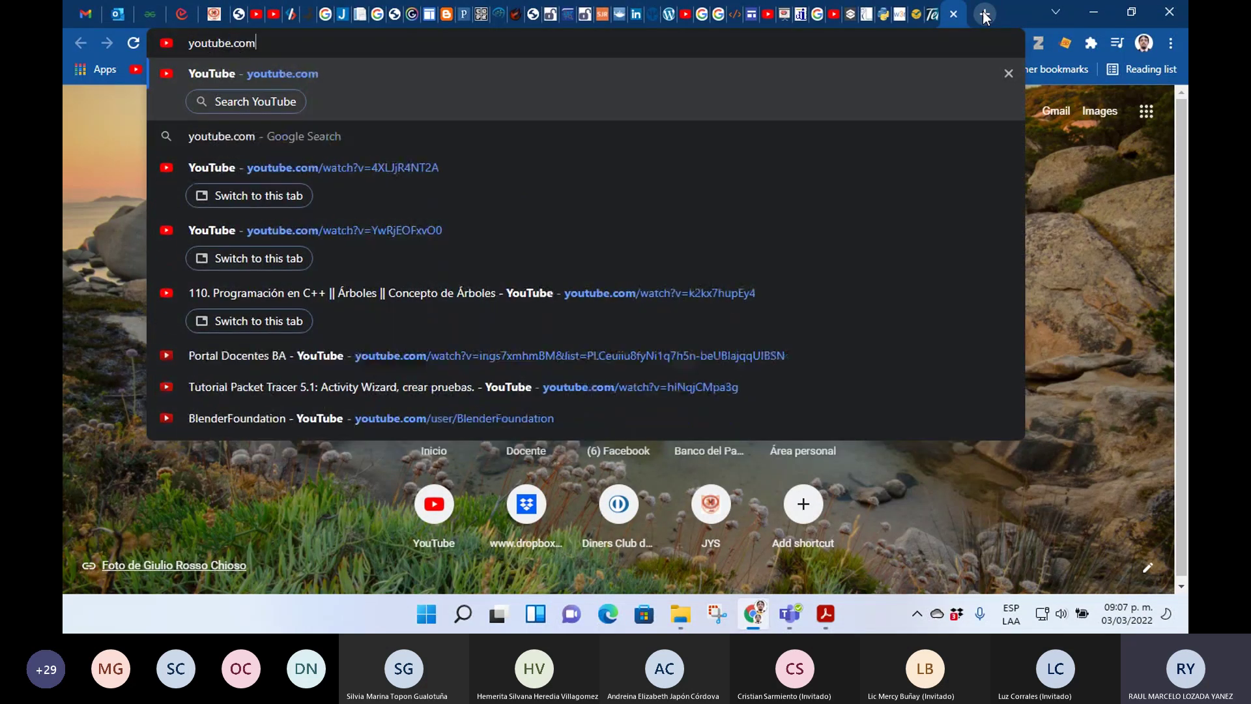
{"action": "key", "text": "Return"}
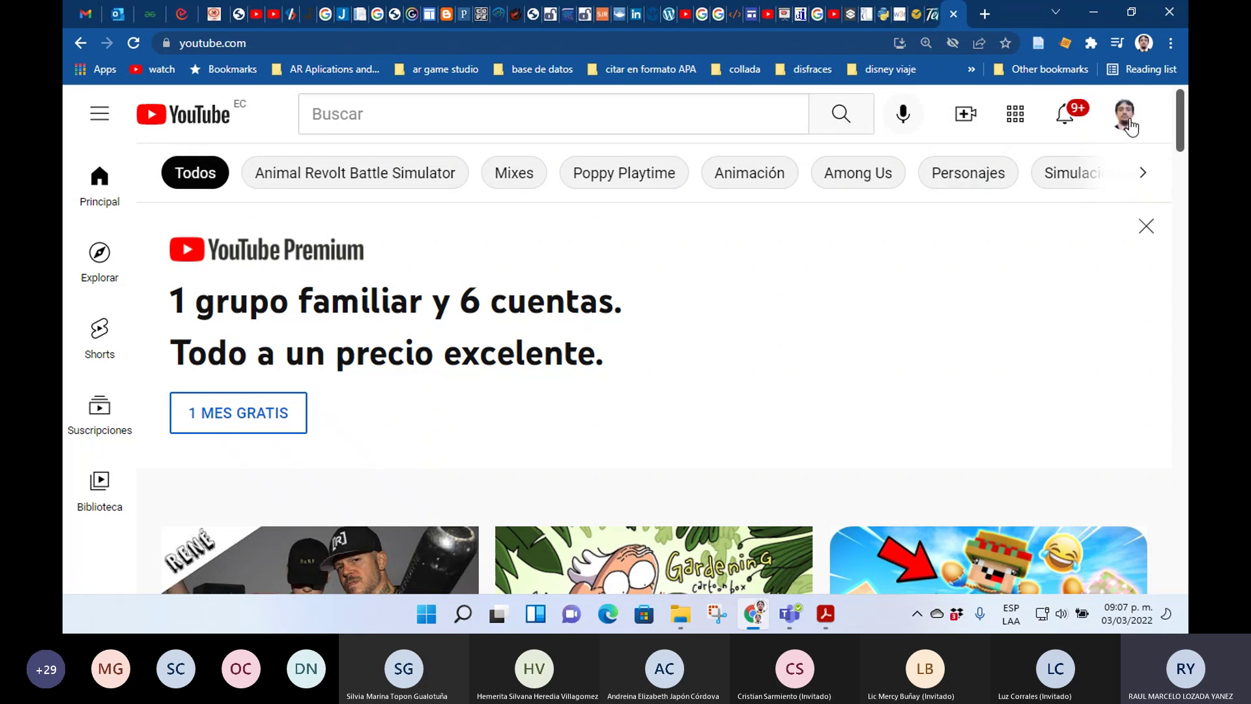
{"action": "left_click", "coordinate": [963, 116]}
{"action": "left_click", "coordinate": [1036, 163]}
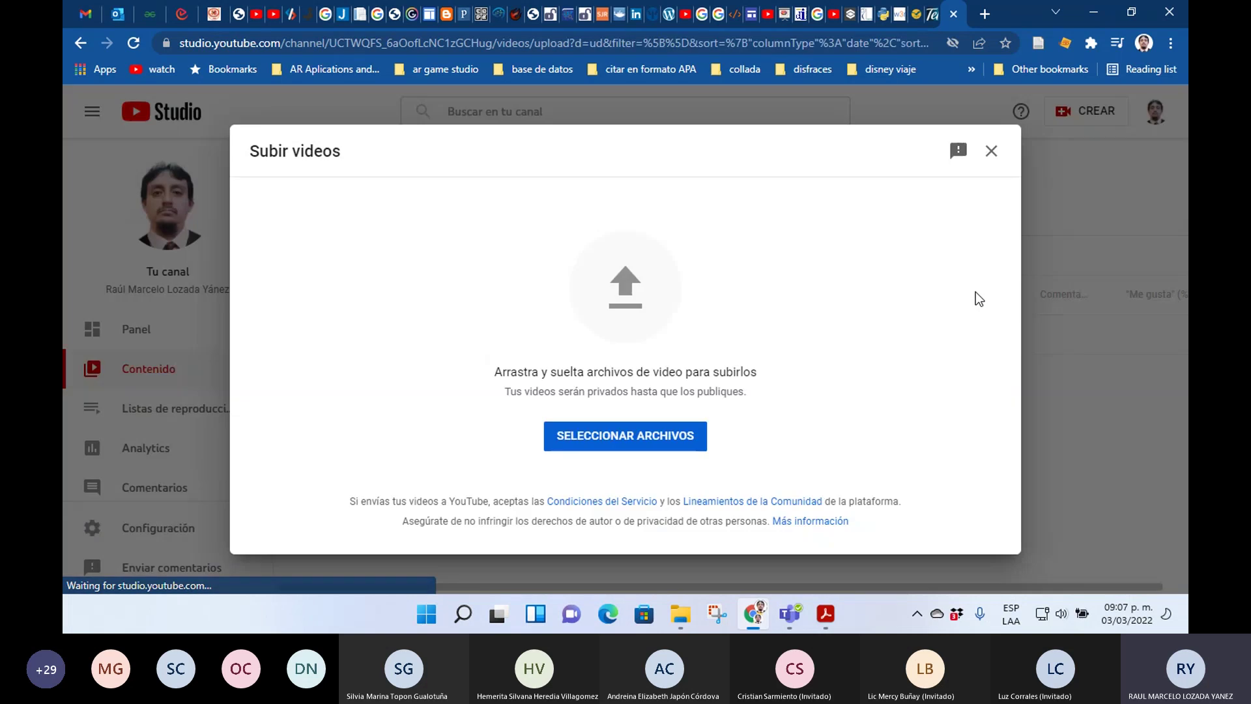
{"action": "left_click_drag", "start_coordinate": [1014, 22], "coordinate": [1187, 170]}
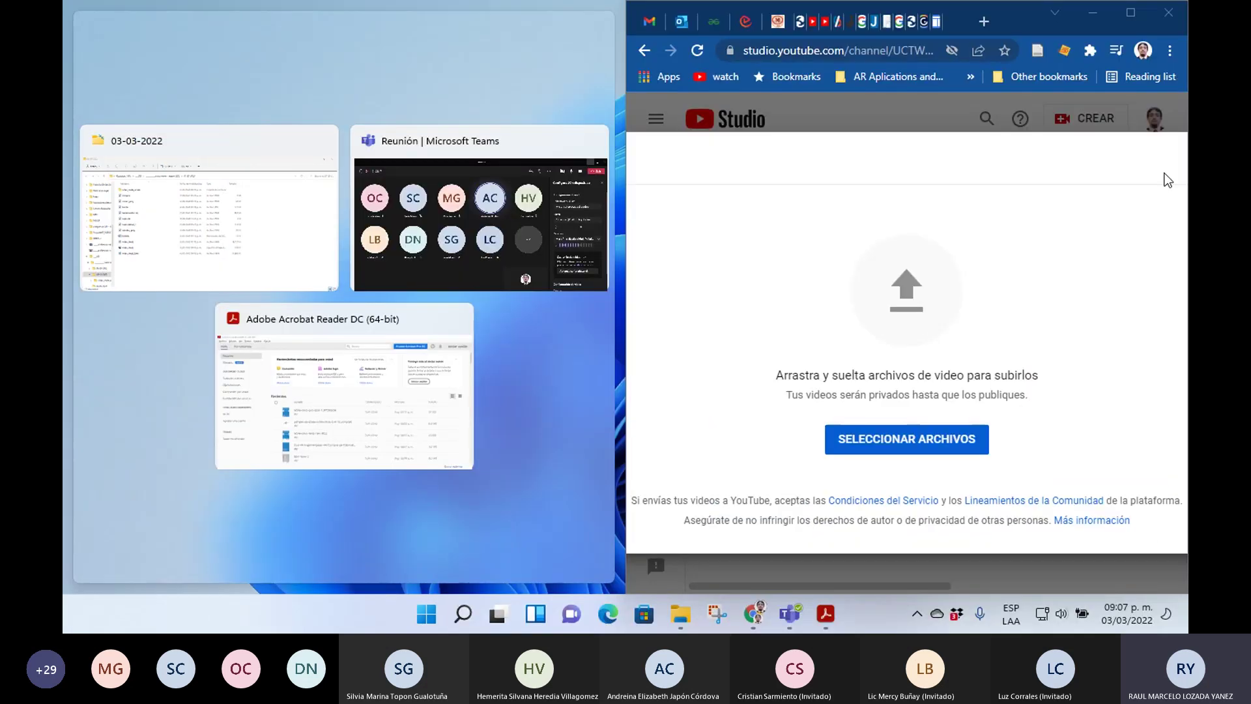
{"action": "left_click", "coordinate": [228, 221]}
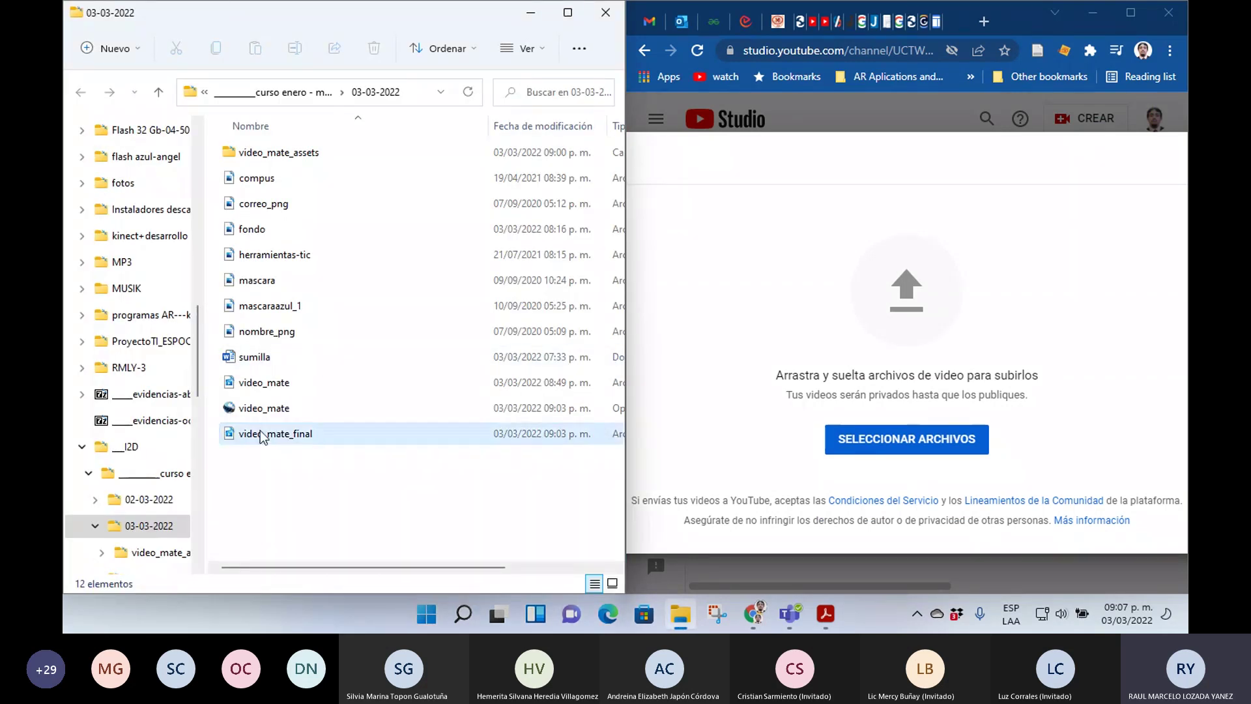
{"action": "left_click", "coordinate": [1130, 13]}
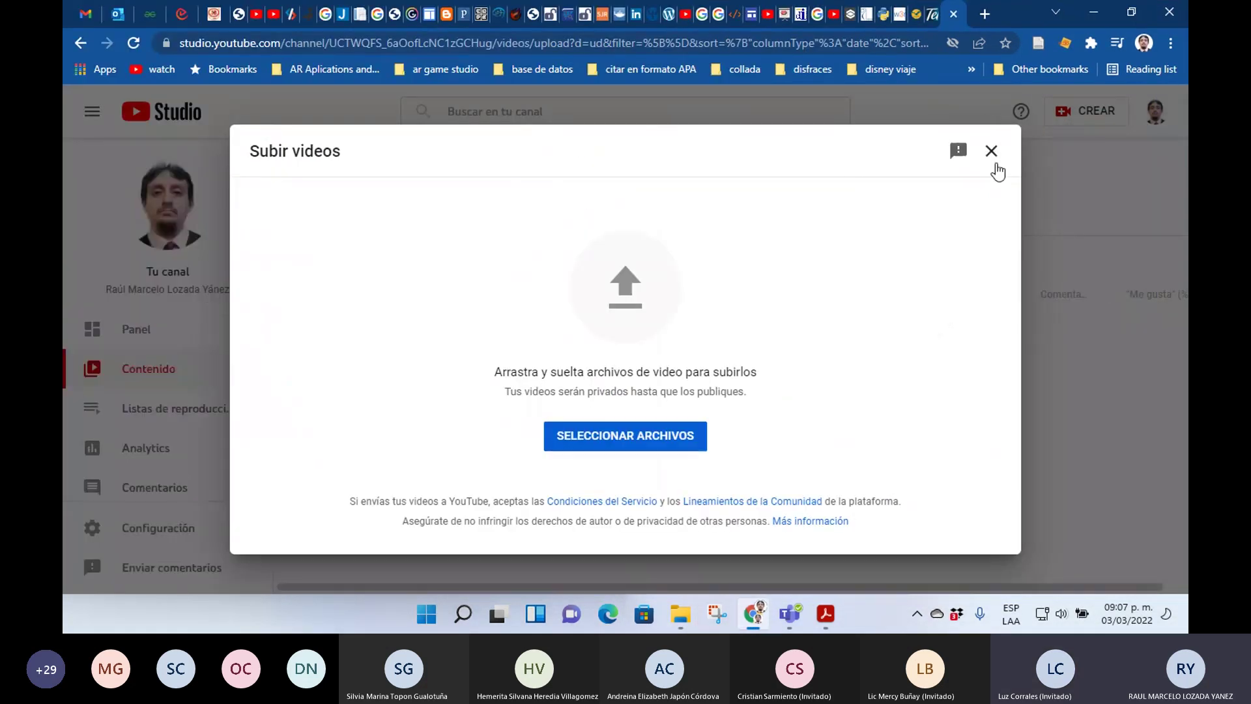
{"action": "left_click", "coordinate": [991, 151]}
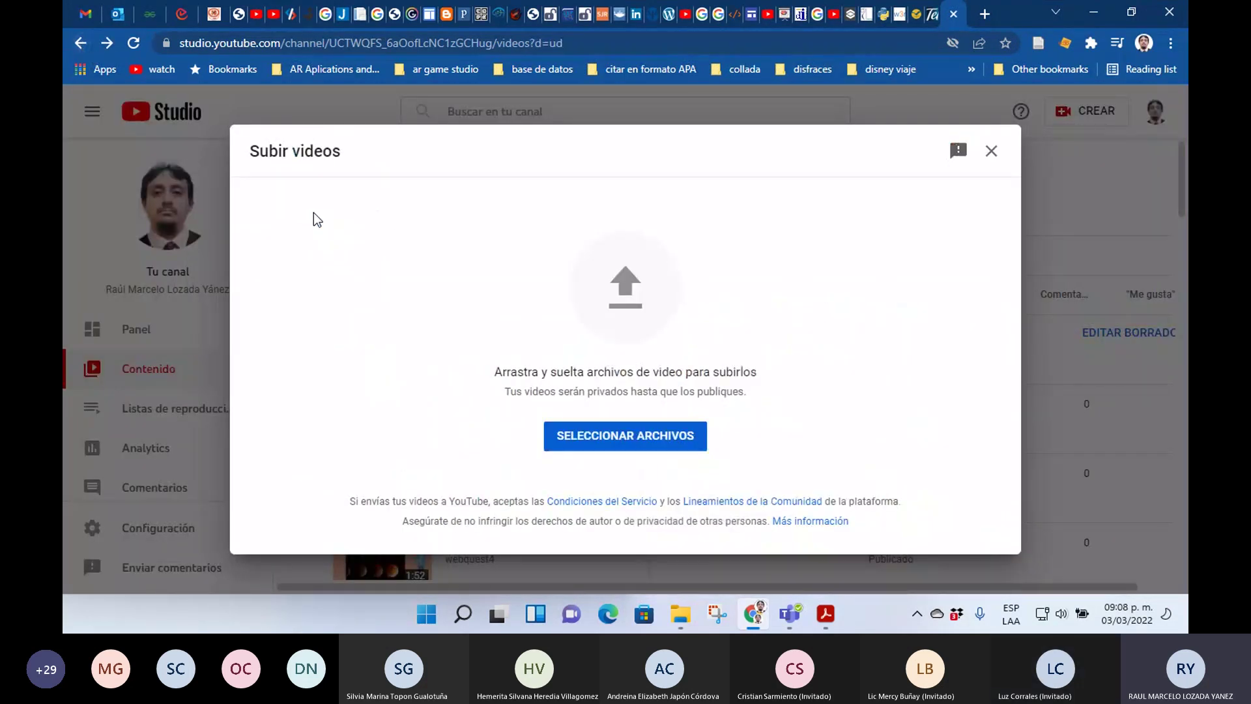
{"action": "left_click", "coordinate": [954, 14]}
- Open youtube.com in a new browser tab
{"action": "left_click", "coordinate": [987, 13]}
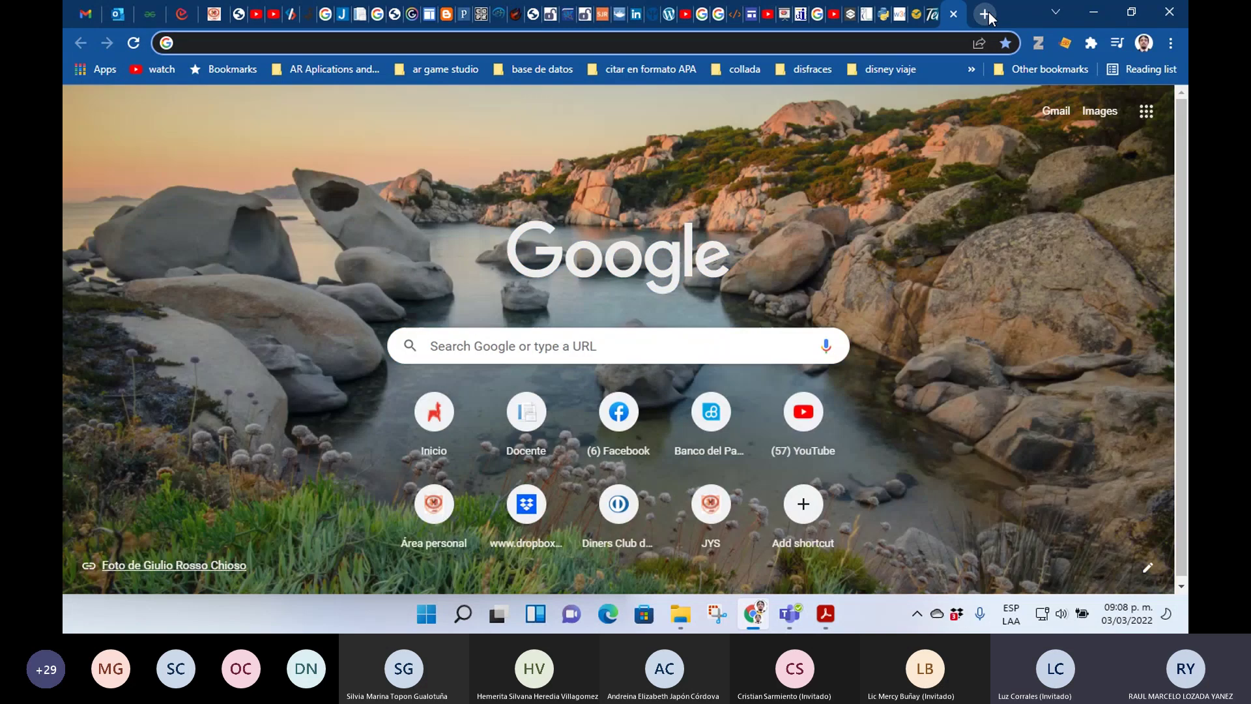
{"action": "type", "text": "youtube"}
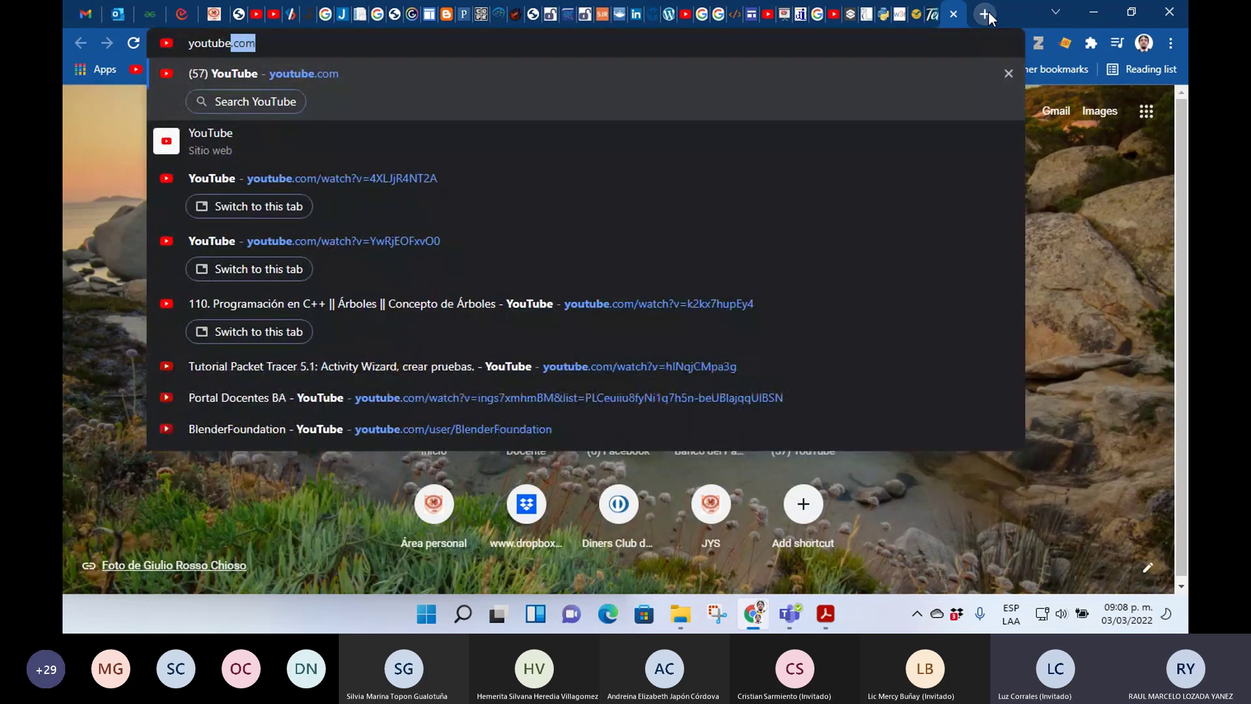
{"action": "type", "text": ".com"}
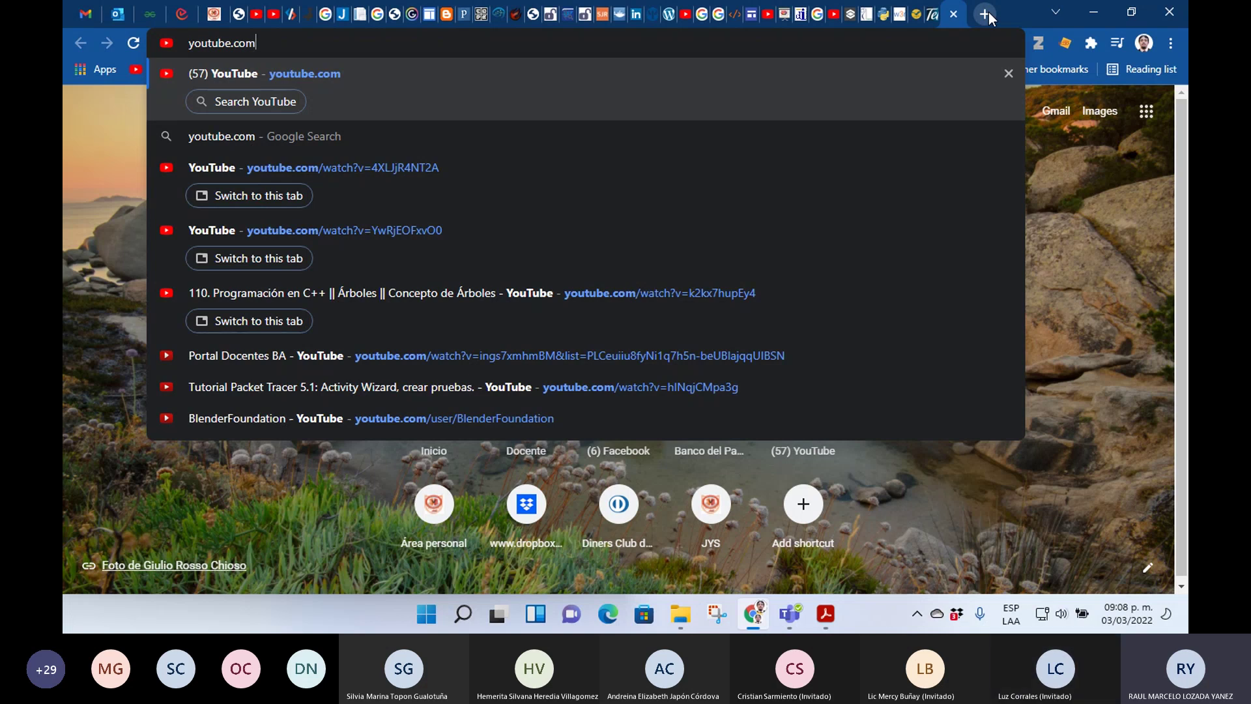
{"action": "key", "text": "Return"}
{"action": "left_click", "coordinate": [1127, 613]}
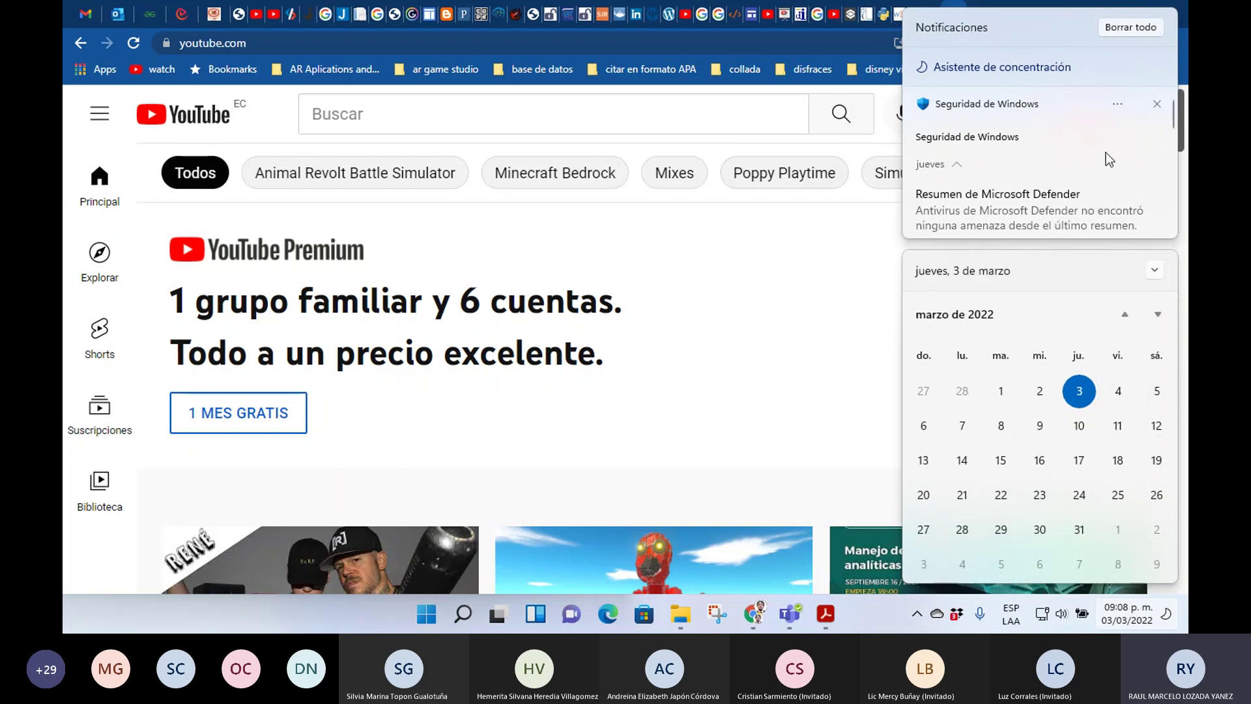
{"action": "left_click", "coordinate": [792, 41]}
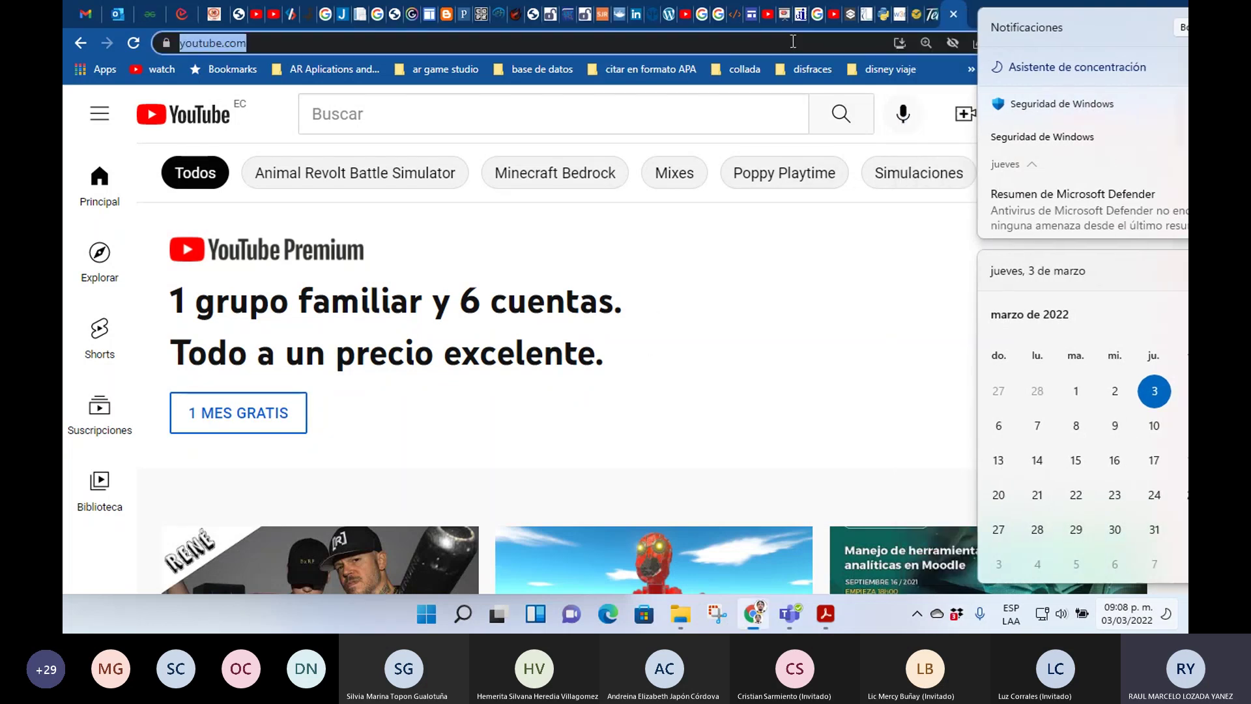
{"action": "left_click", "coordinate": [778, 47]}
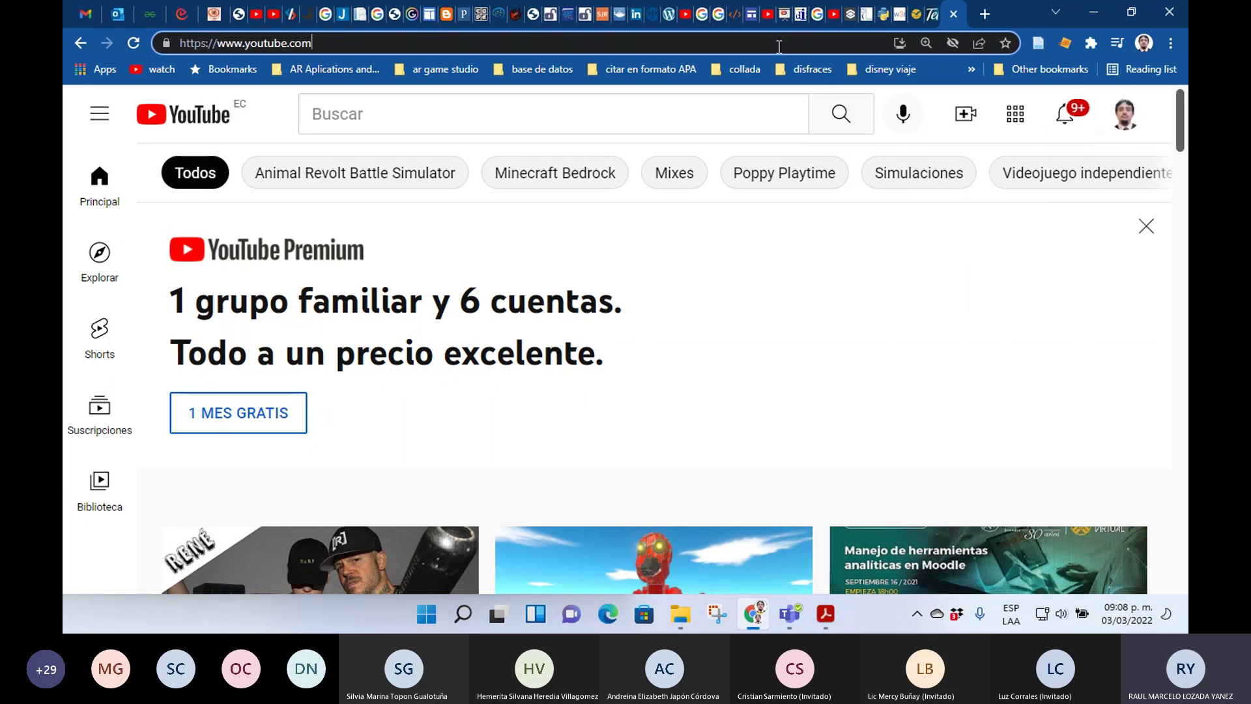
{"action": "left_click", "coordinate": [808, 148]}
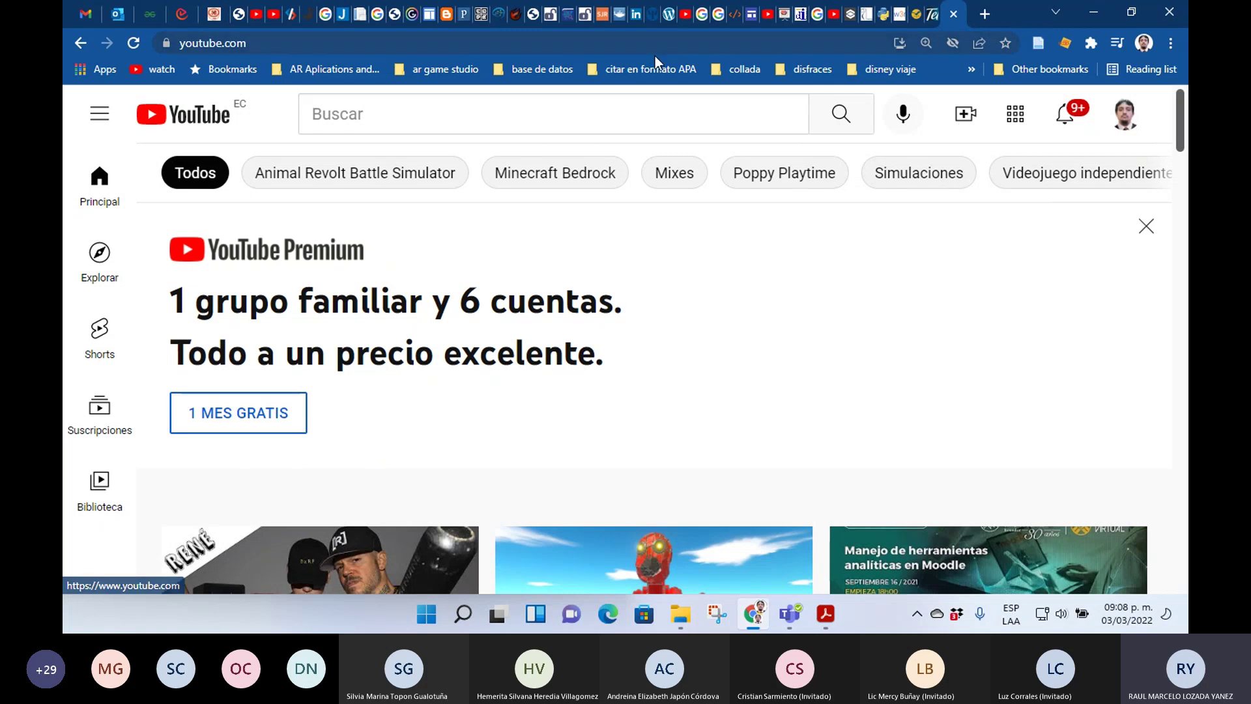
- Start a YouTube video upload and add video_mate_final from the 03-03-2022 folder, placing both windows side by side for the transfer
{"action": "left_click", "coordinate": [967, 115]}
{"action": "left_click", "coordinate": [1022, 168]}
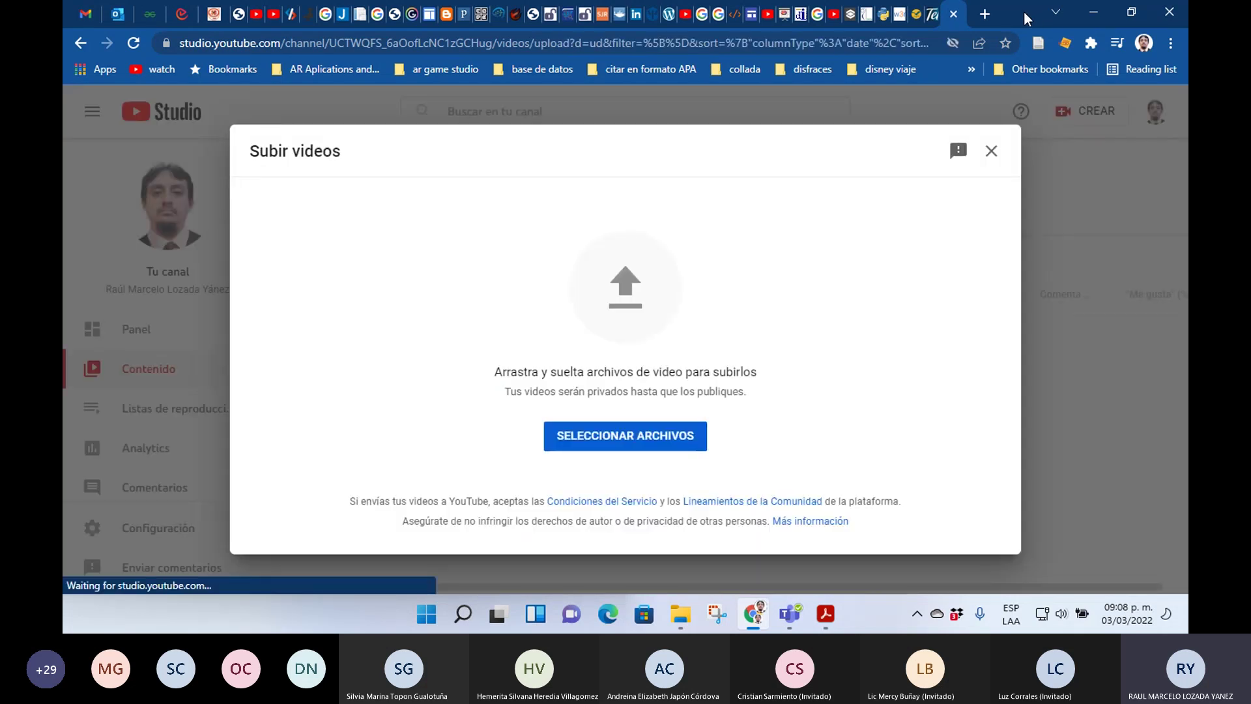
{"action": "left_click", "coordinate": [1124, 48]}
{"action": "left_click", "coordinate": [458, 492]}
{"action": "left_click_drag", "start_coordinate": [625, 295], "coordinate": [439, 295]}
{"action": "left_click_drag", "start_coordinate": [280, 435], "coordinate": [814, 297]}
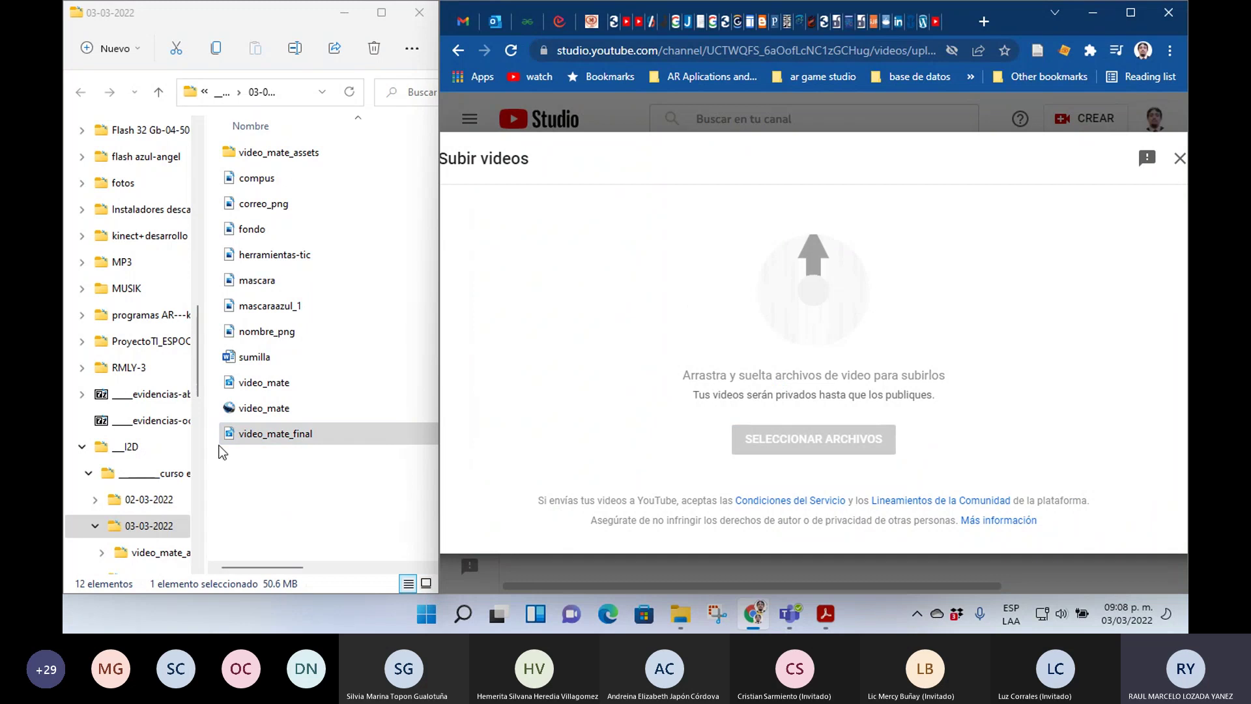
{"action": "left_click", "coordinate": [1130, 13]}
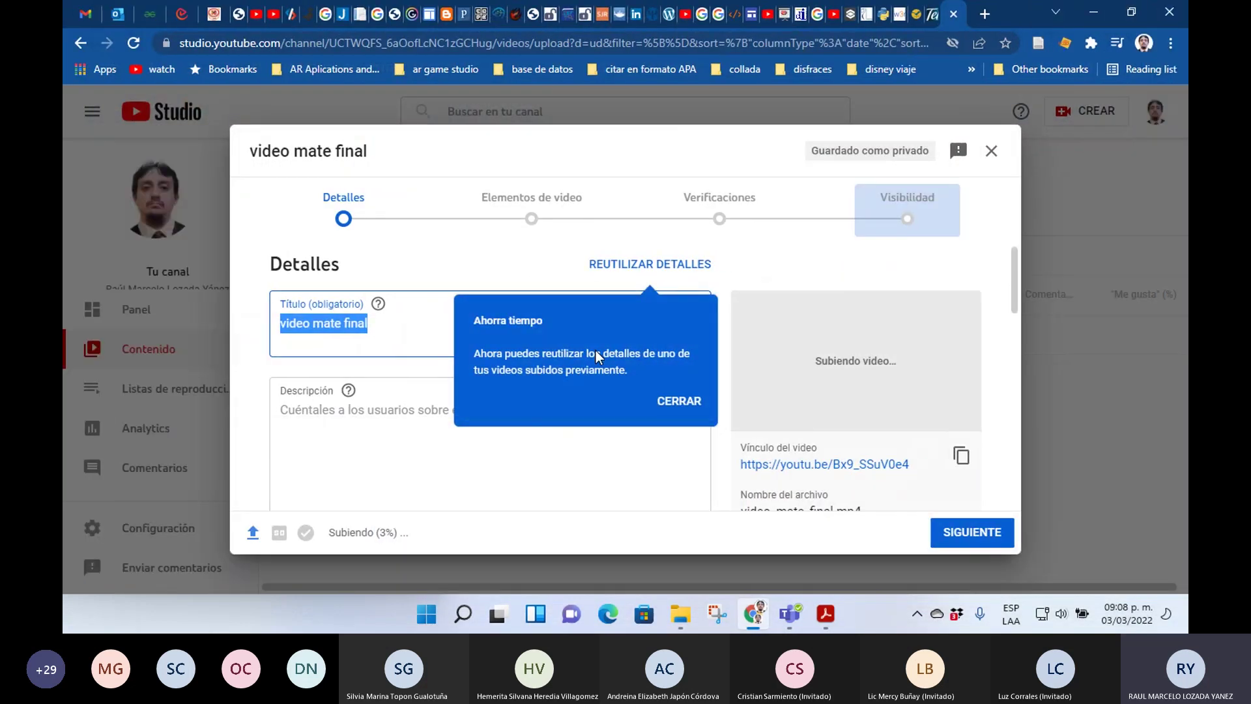
- Keep the title video mate final and enter "sumilla de la asignatura" as the video's description
{"action": "left_click", "coordinate": [380, 325]}
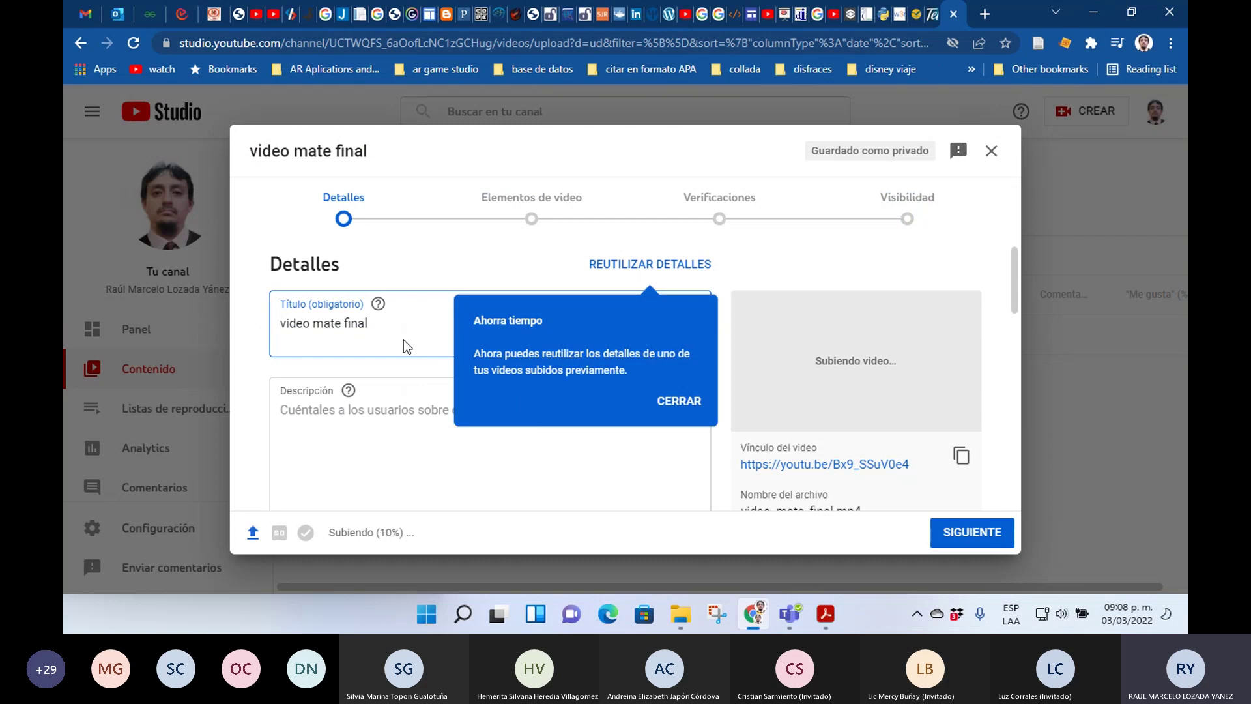
{"action": "left_click_drag", "start_coordinate": [1014, 279], "coordinate": [1016, 307]}
{"action": "left_click", "coordinate": [582, 346]}
{"action": "type", "text": "sumi"}
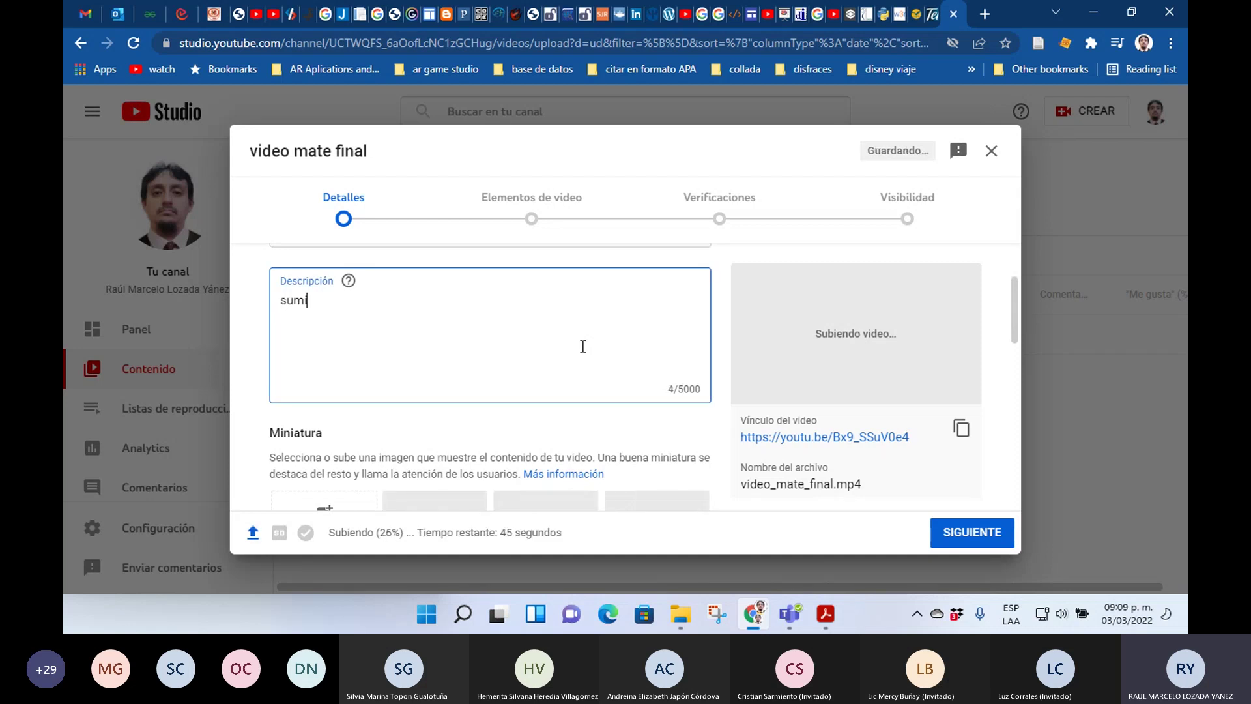
{"action": "type", "text": "lla de la a"}
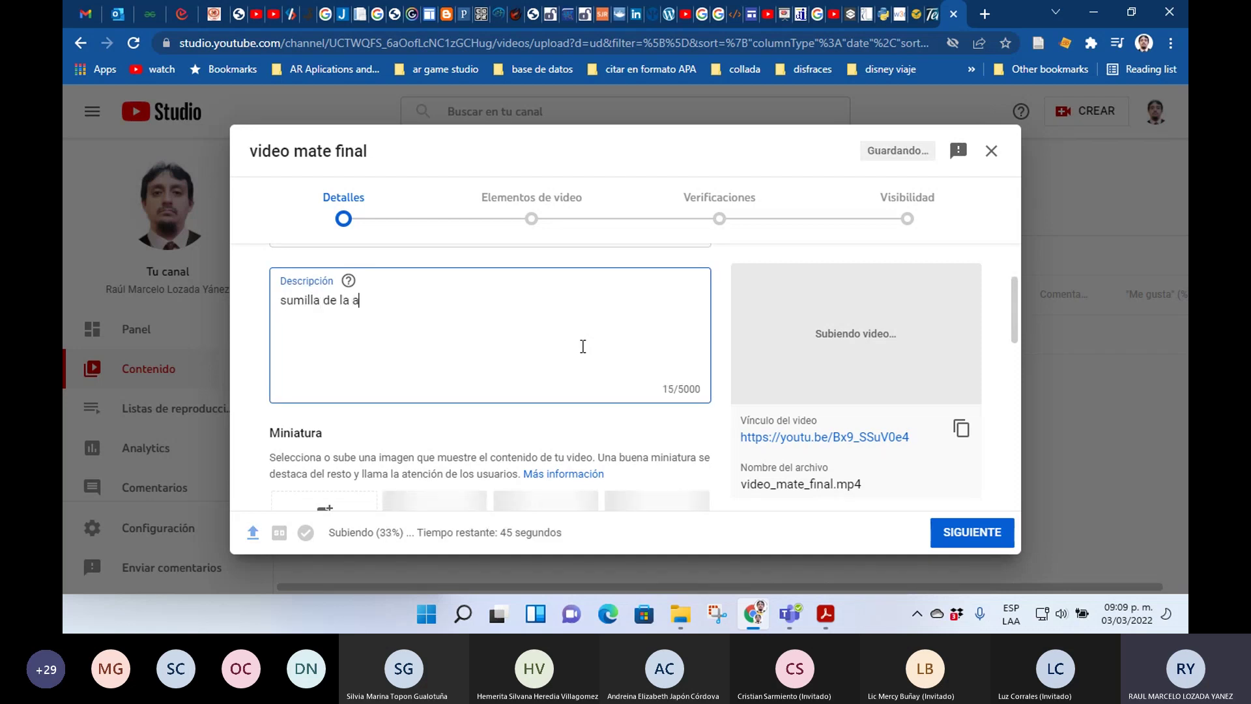
{"action": "type", "text": "signatura"}
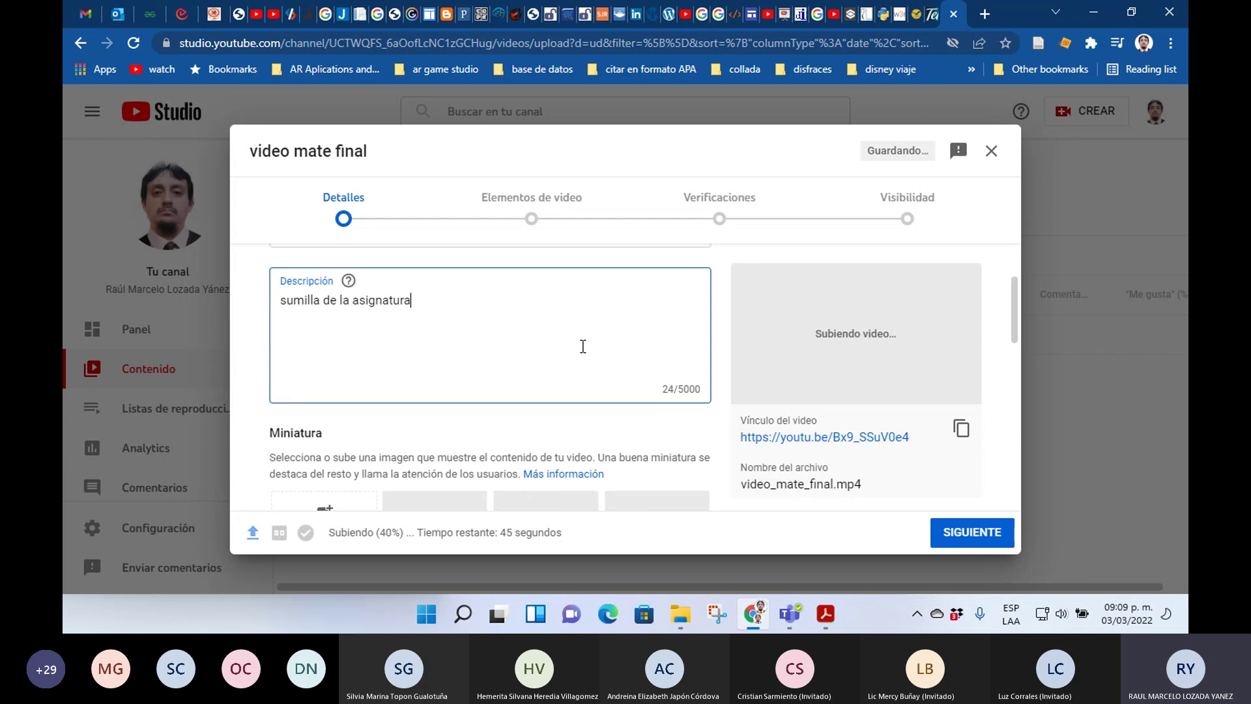
- Look through the thumbnail and playlist options in the upload details without assigning the video to a playlist
{"action": "left_click_drag", "start_coordinate": [1018, 302], "coordinate": [1021, 346]}
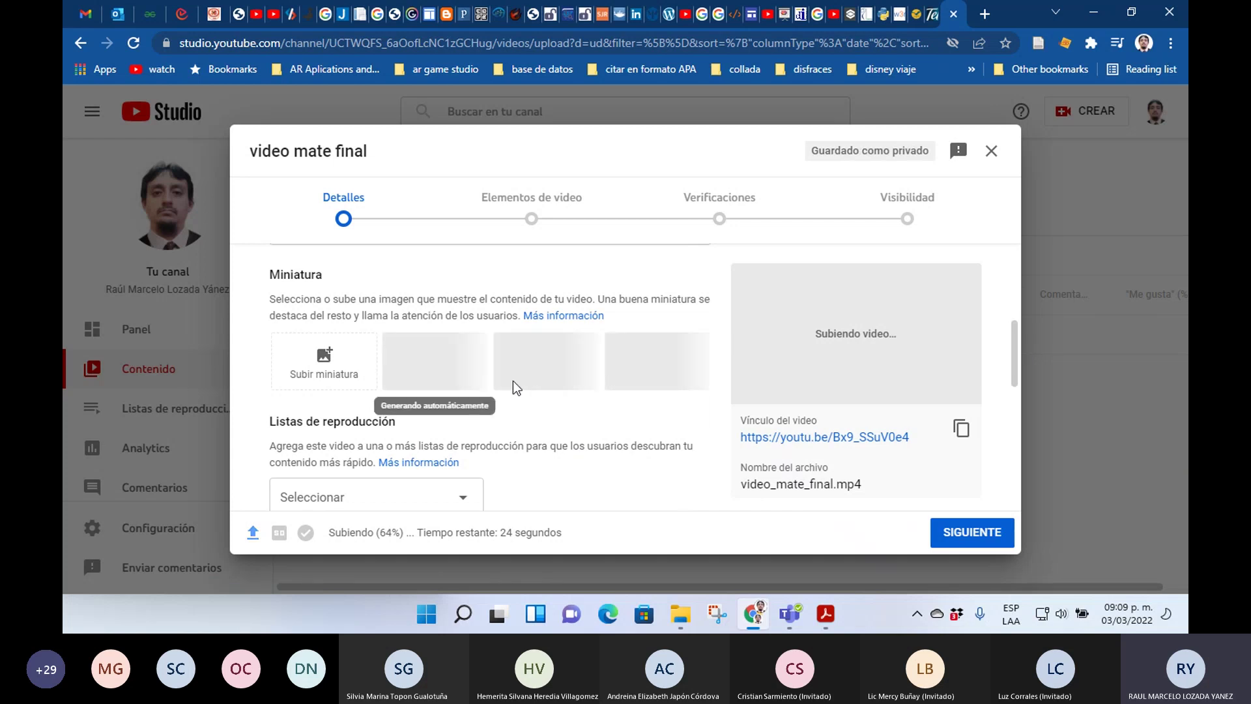
{"action": "left_click_drag", "start_coordinate": [1017, 354], "coordinate": [1018, 401]}
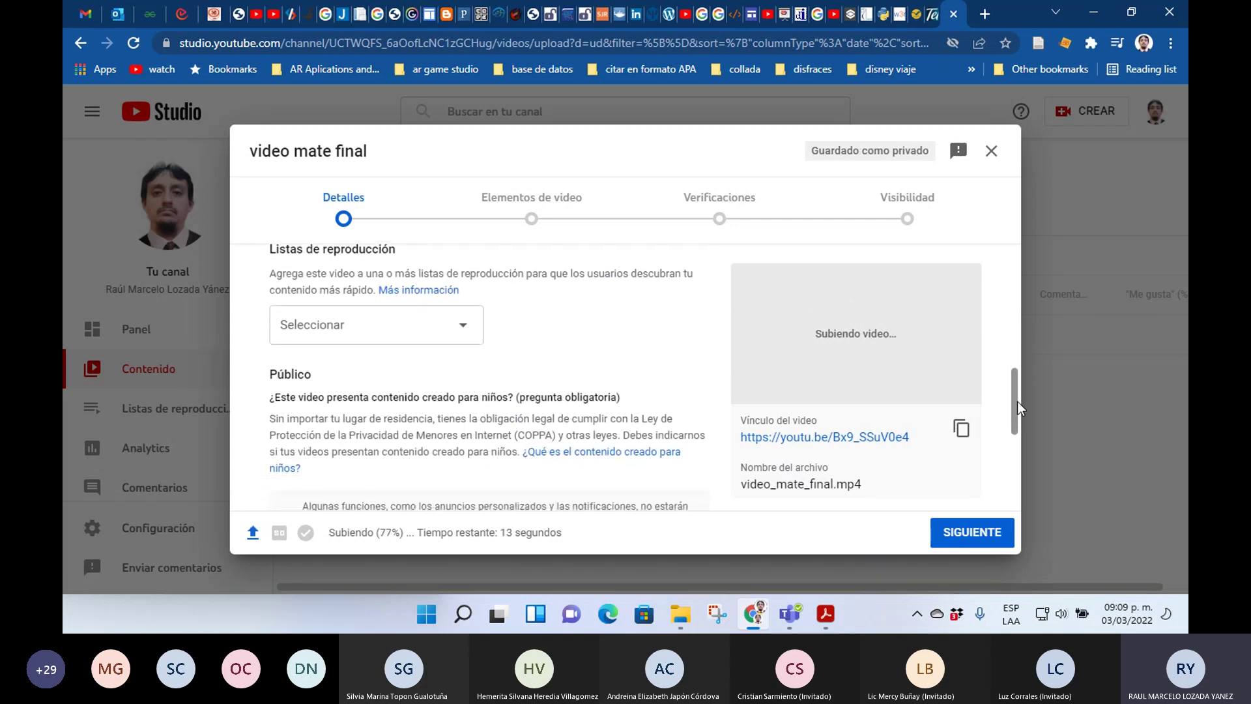
{"action": "left_click", "coordinate": [464, 324]}
{"action": "left_click_drag", "start_coordinate": [534, 300], "coordinate": [538, 270]}
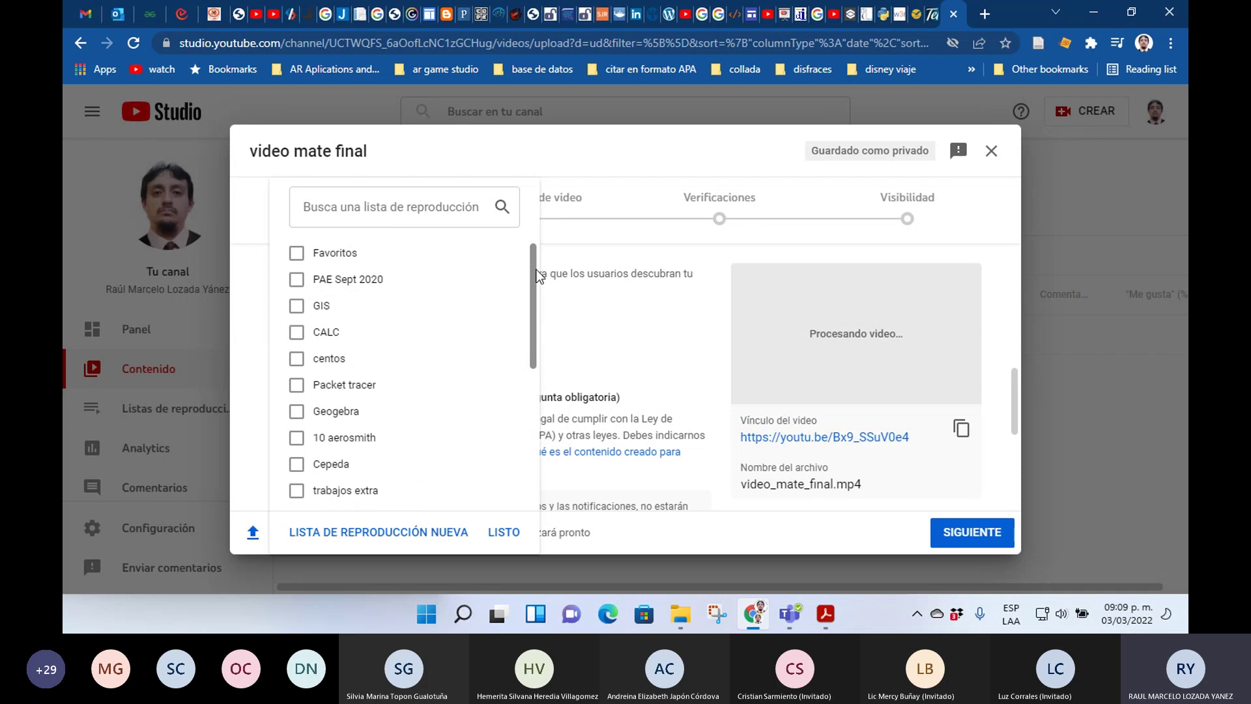
{"action": "left_click", "coordinate": [624, 317]}
- Set the audience to "No, no es contenido creado para niños" and continue to the video elements stage
{"action": "left_click_drag", "start_coordinate": [1013, 390], "coordinate": [1015, 408]}
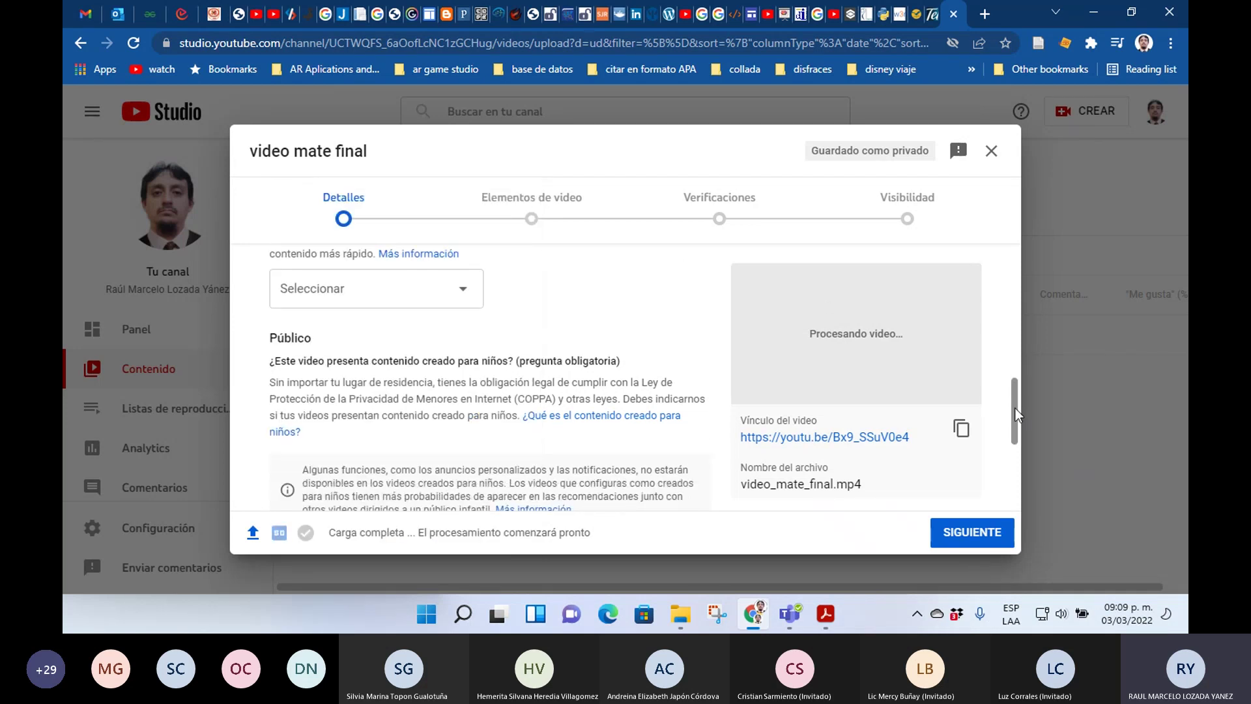
{"action": "scroll", "coordinate": [1015, 408], "scroll_direction": "down", "scroll_amount": 3}
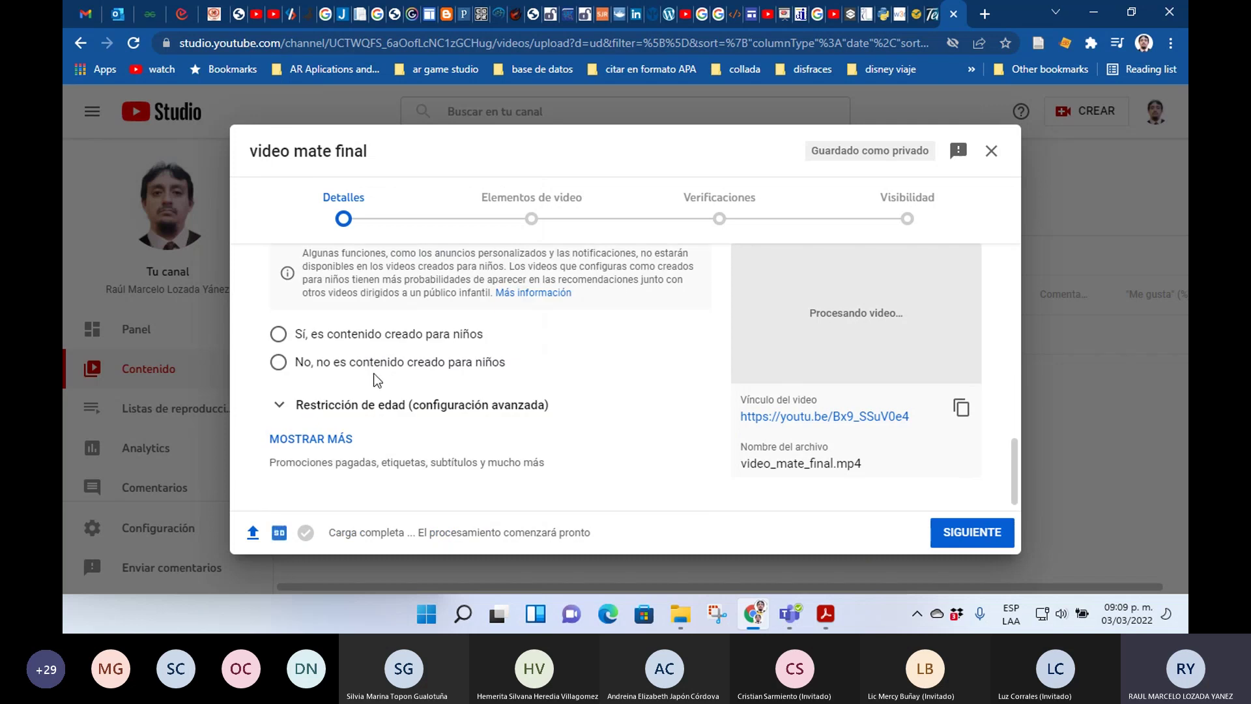
{"action": "left_click", "coordinate": [375, 366]}
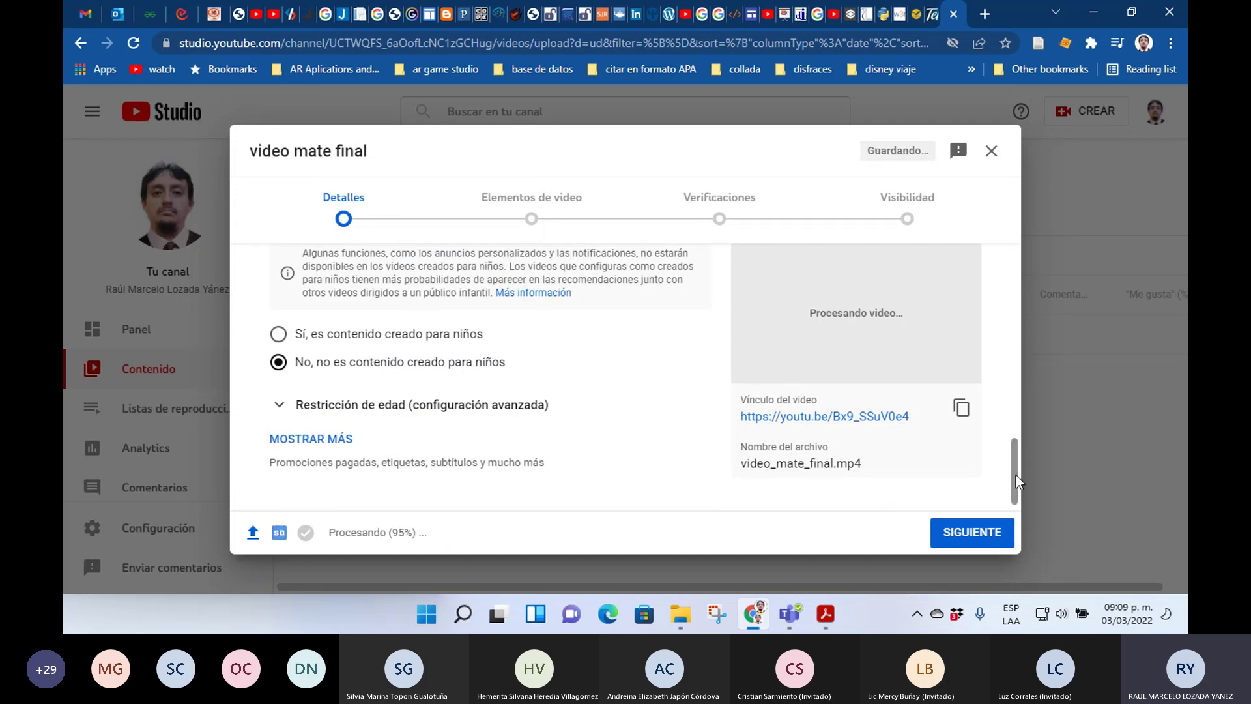
{"action": "left_click", "coordinate": [966, 535]}
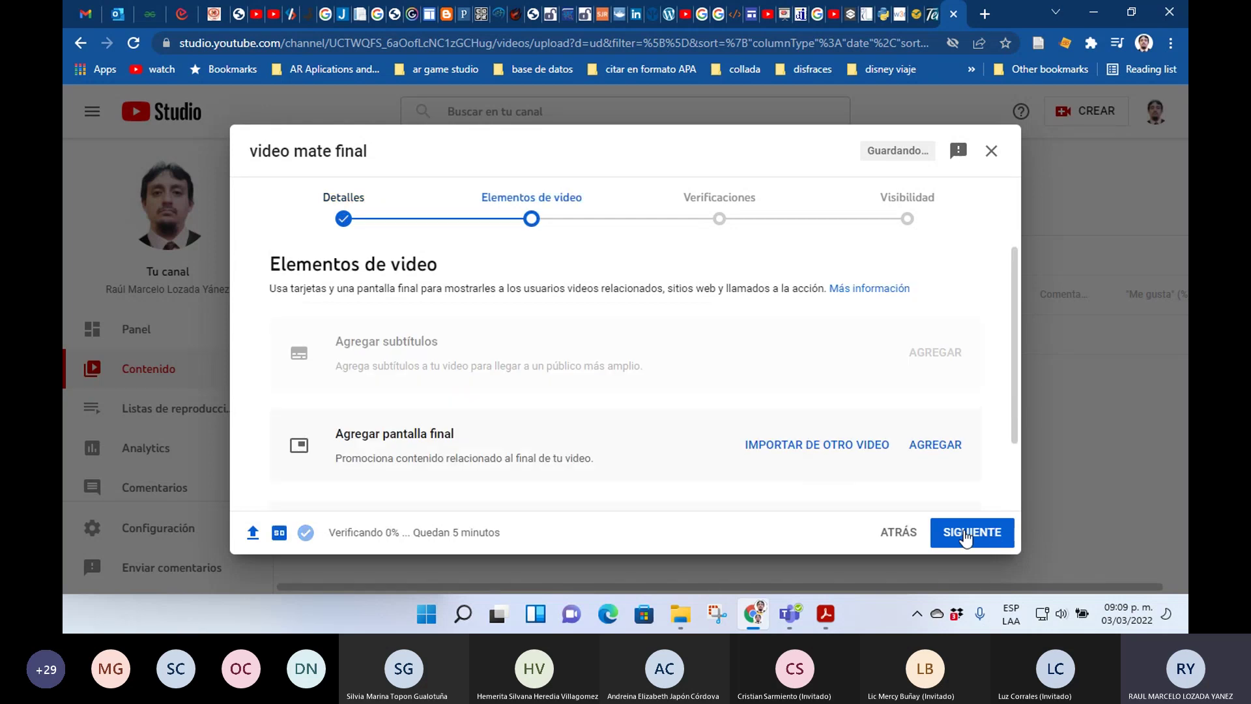
- Skip the optional video elements and continue through the verification stage to the visibility settings
{"action": "left_click_drag", "start_coordinate": [1013, 334], "coordinate": [1030, 451]}
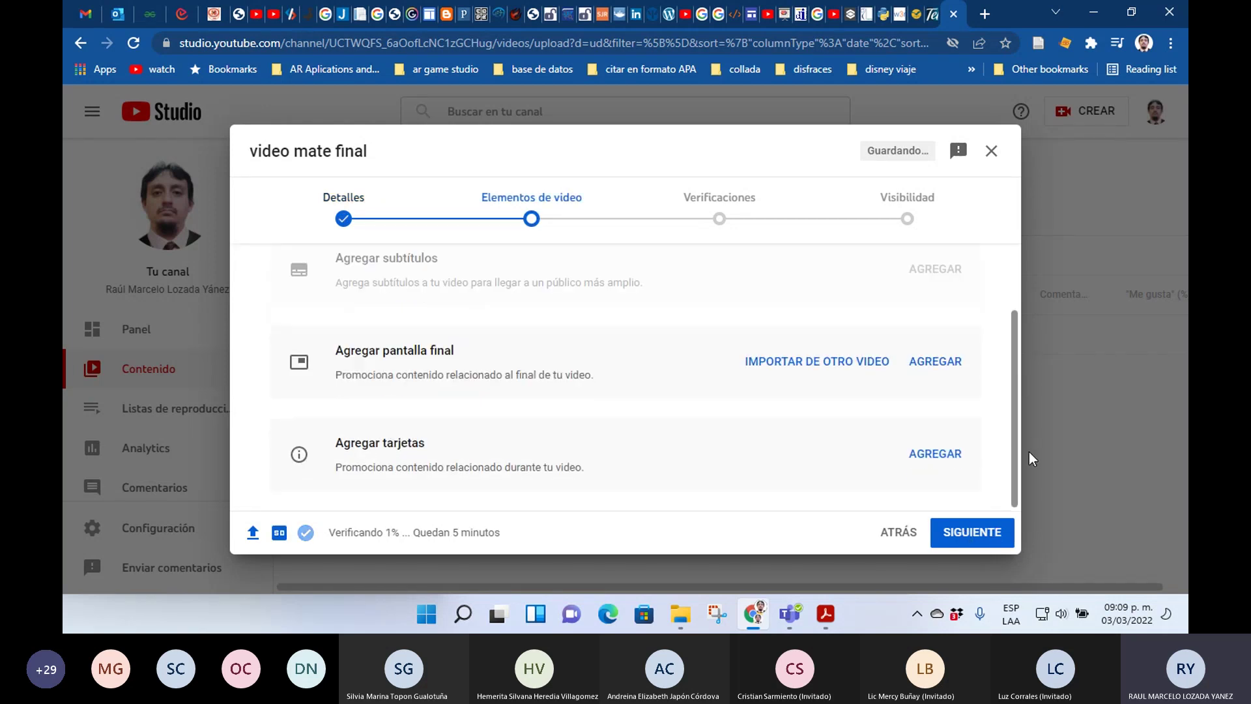
{"action": "left_click", "coordinate": [967, 541]}
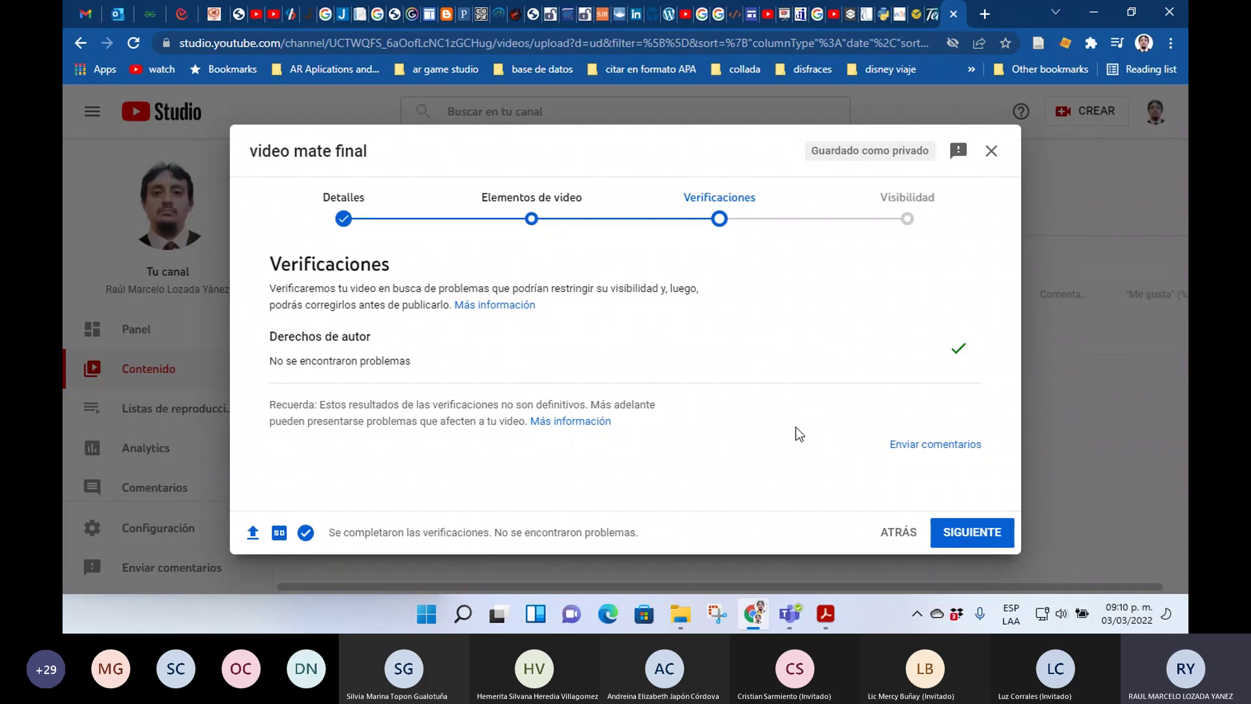
{"action": "left_click", "coordinate": [952, 540]}
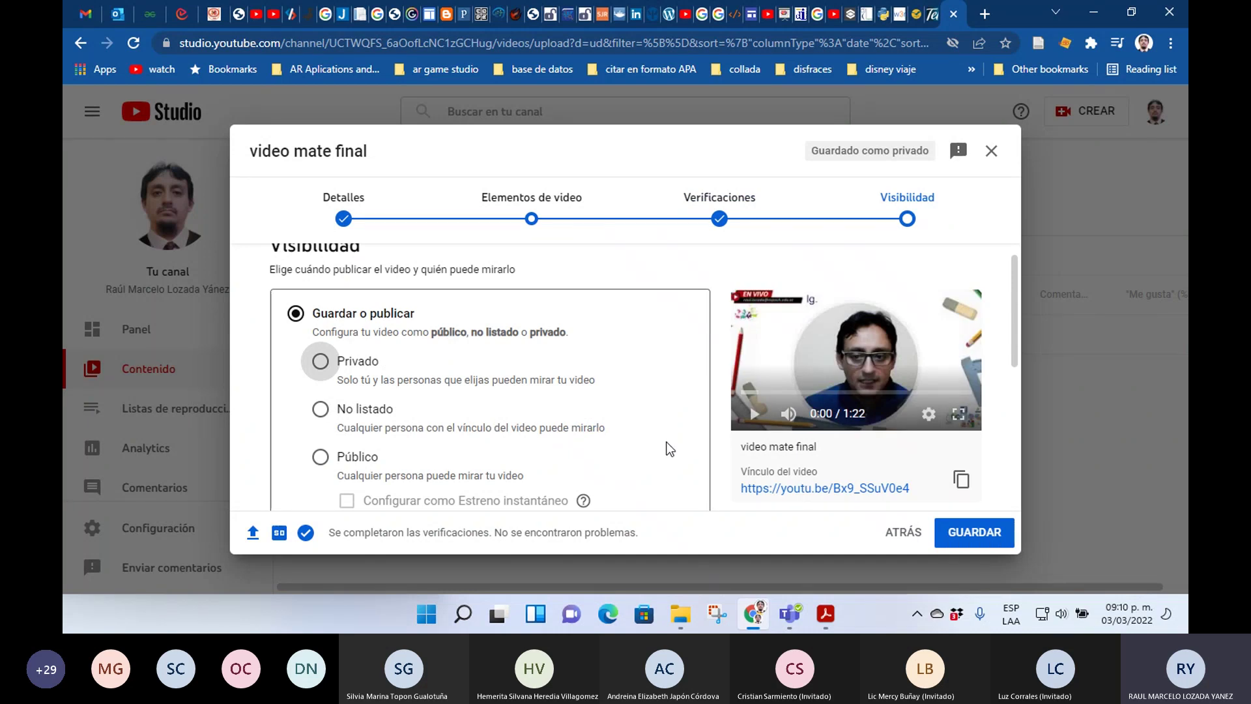
- Set the video's visibility to Público and copy its video link
{"action": "left_click_drag", "start_coordinate": [1015, 306], "coordinate": [1015, 330]}
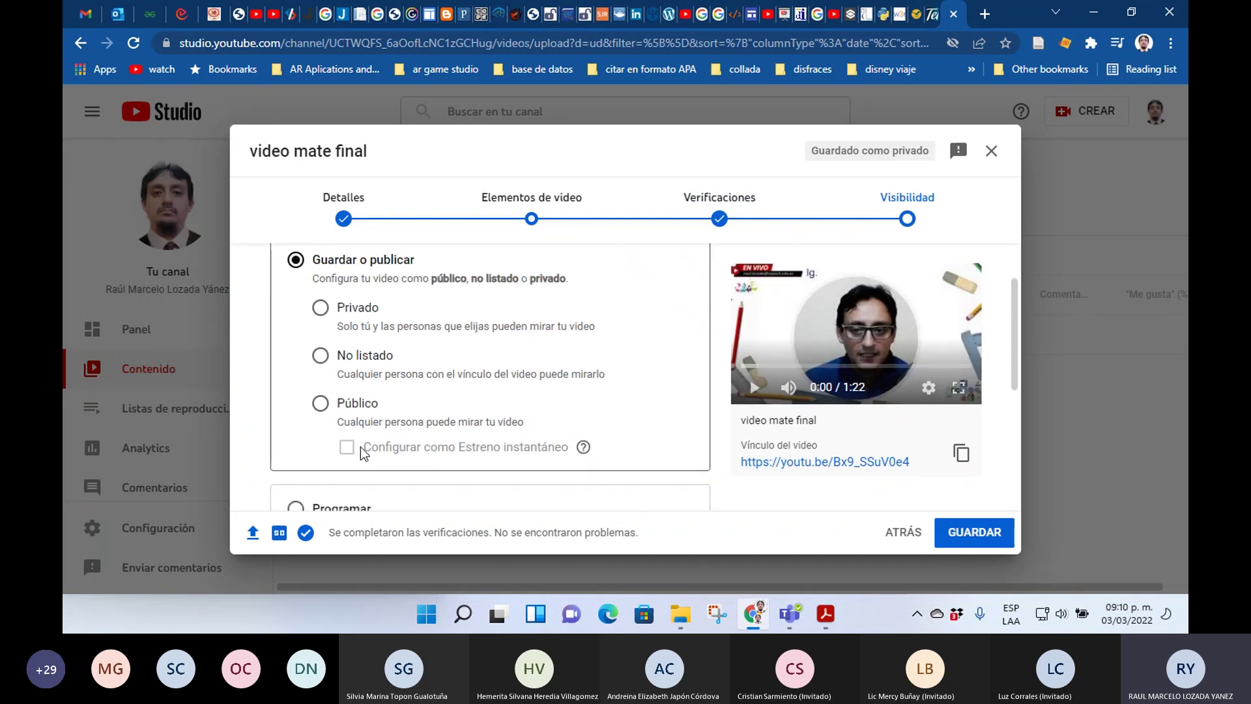
{"action": "left_click", "coordinate": [320, 402]}
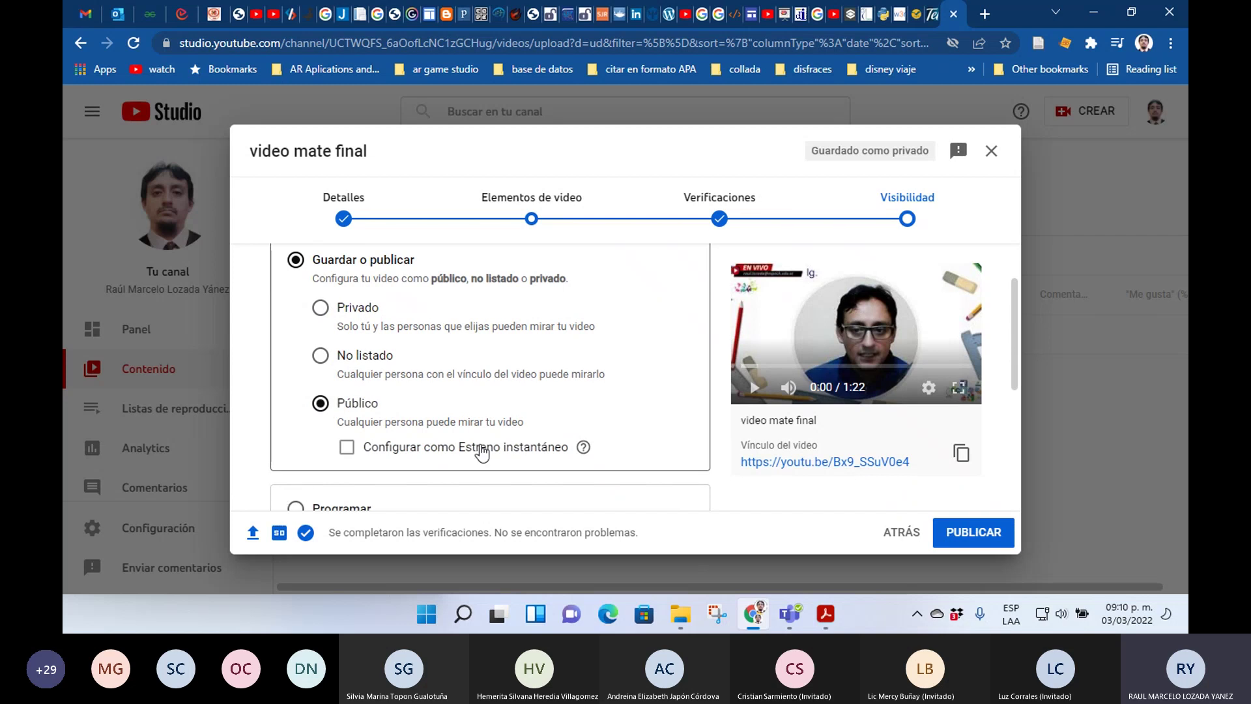
{"action": "mouse_move", "coordinate": [1017, 336]}
{"action": "left_mouse_down"}
{"action": "mouse_move", "coordinate": [1016, 482]}
{"action": "mouse_move", "coordinate": [1006, 340]}
{"action": "left_mouse_up"}
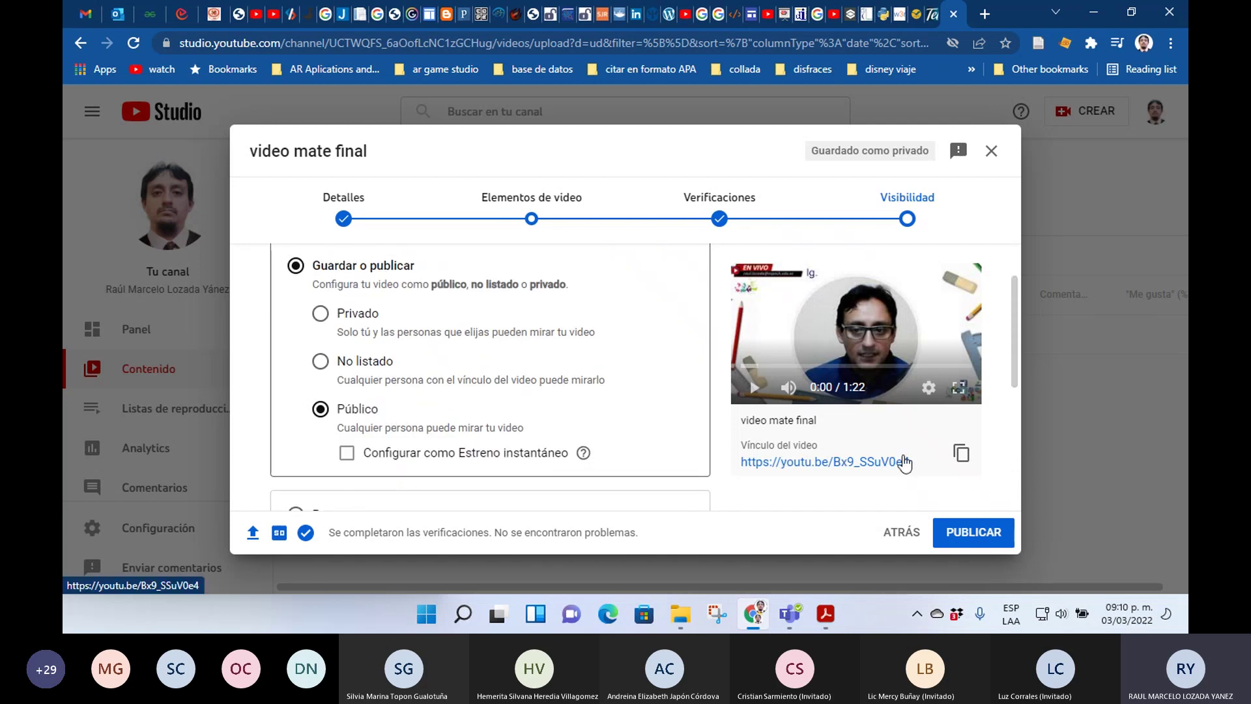
{"action": "left_click", "coordinate": [960, 454]}
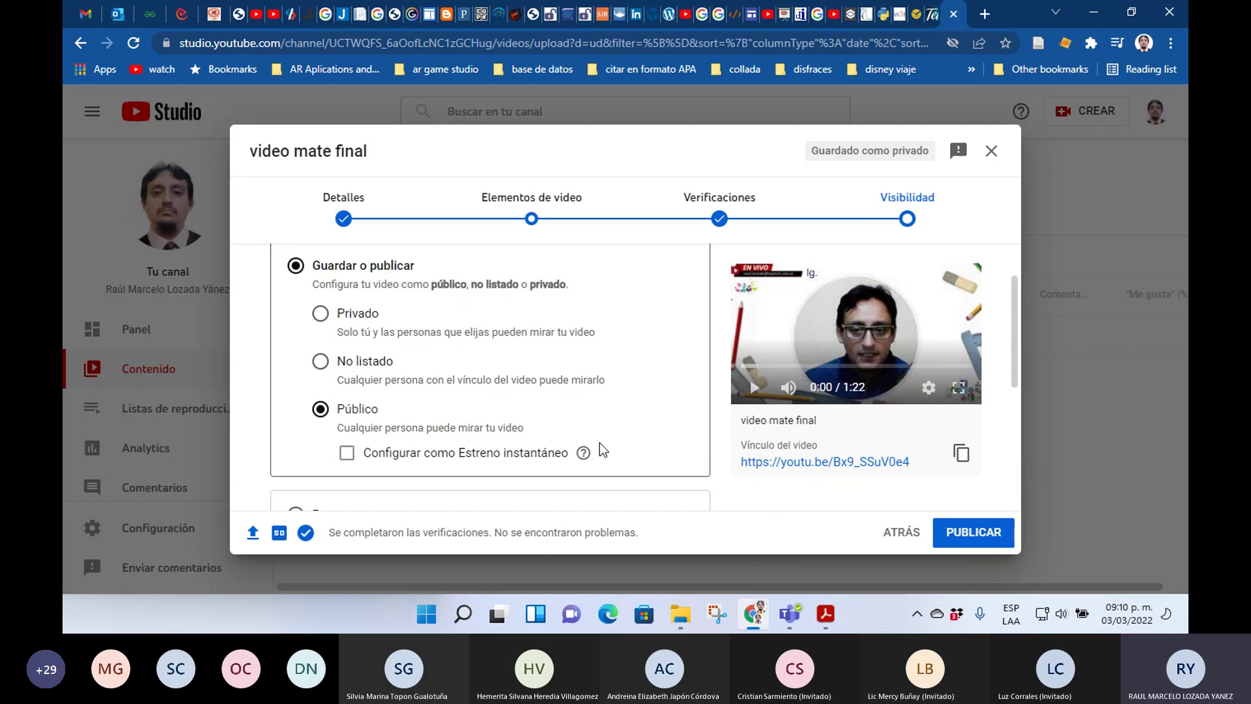
- Publish video mate final, then look through the link-sharing options and close the publication dialog
{"action": "left_click", "coordinate": [983, 534]}
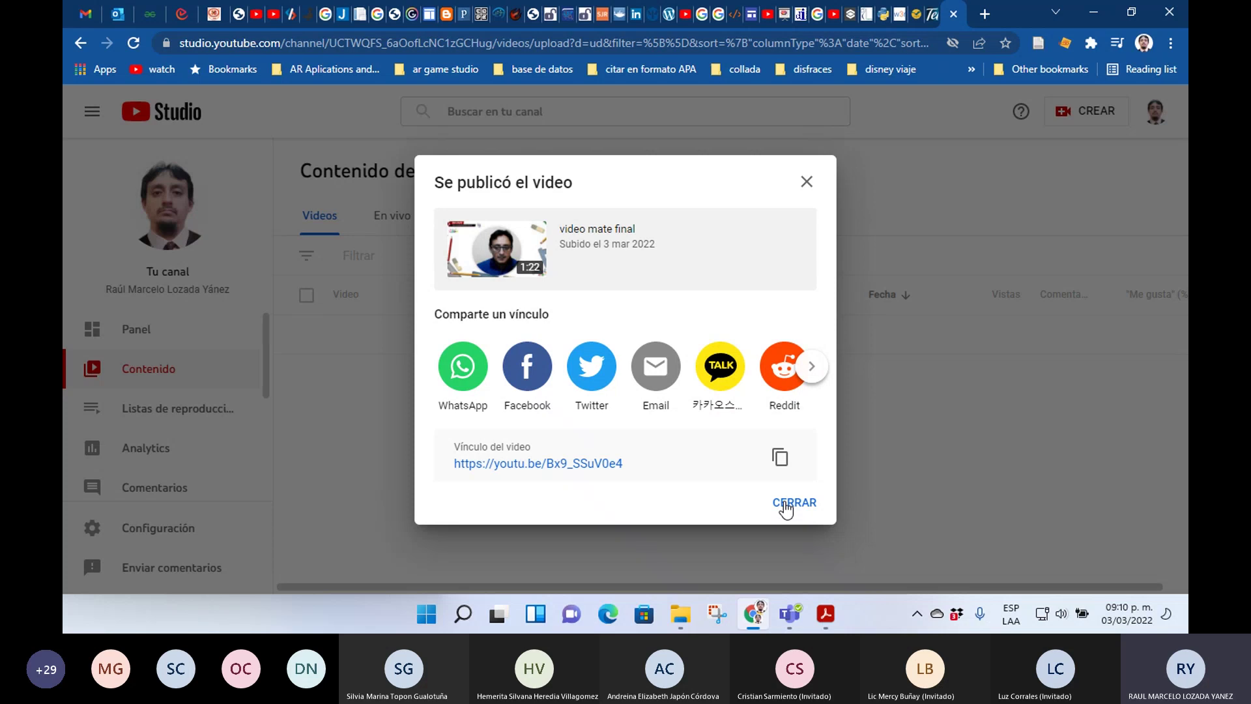
{"action": "left_click", "coordinate": [812, 366]}
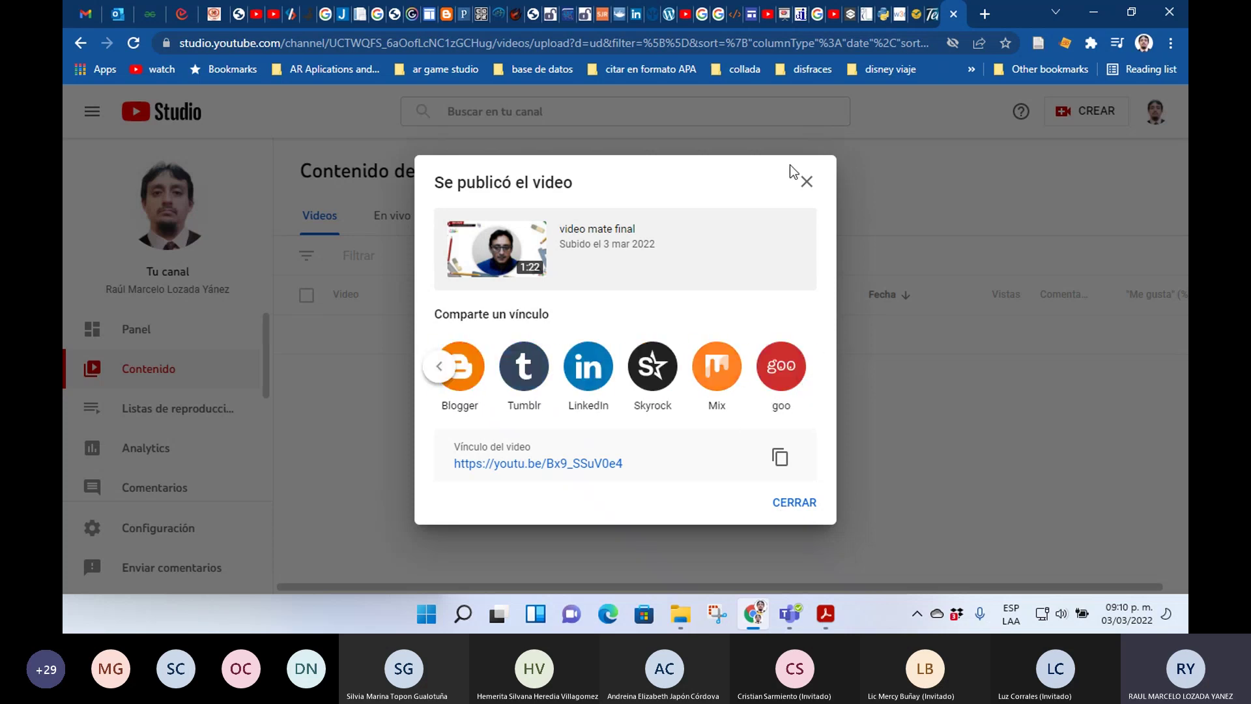
{"action": "left_click", "coordinate": [803, 502]}
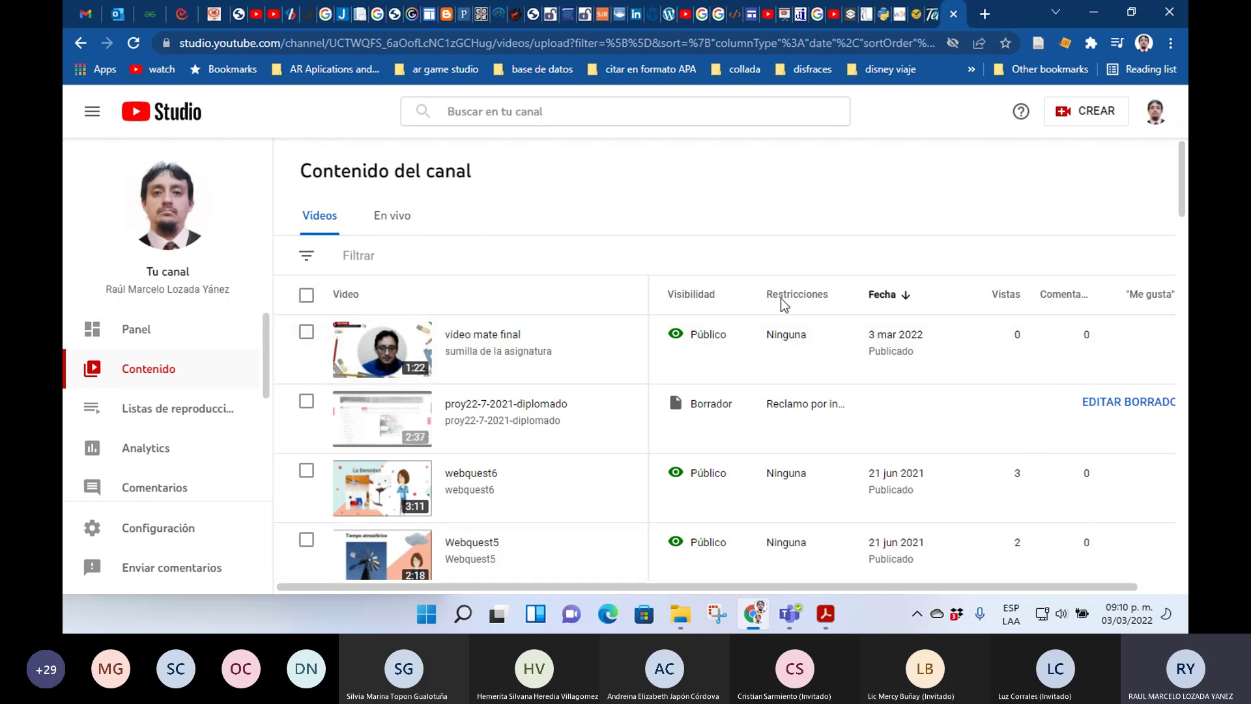
- Open the details of video mate final in a new tab, play its opening seconds, pause it, and close the tab
{"action": "right_click", "coordinate": [369, 363]}
{"action": "left_click", "coordinate": [432, 71]}
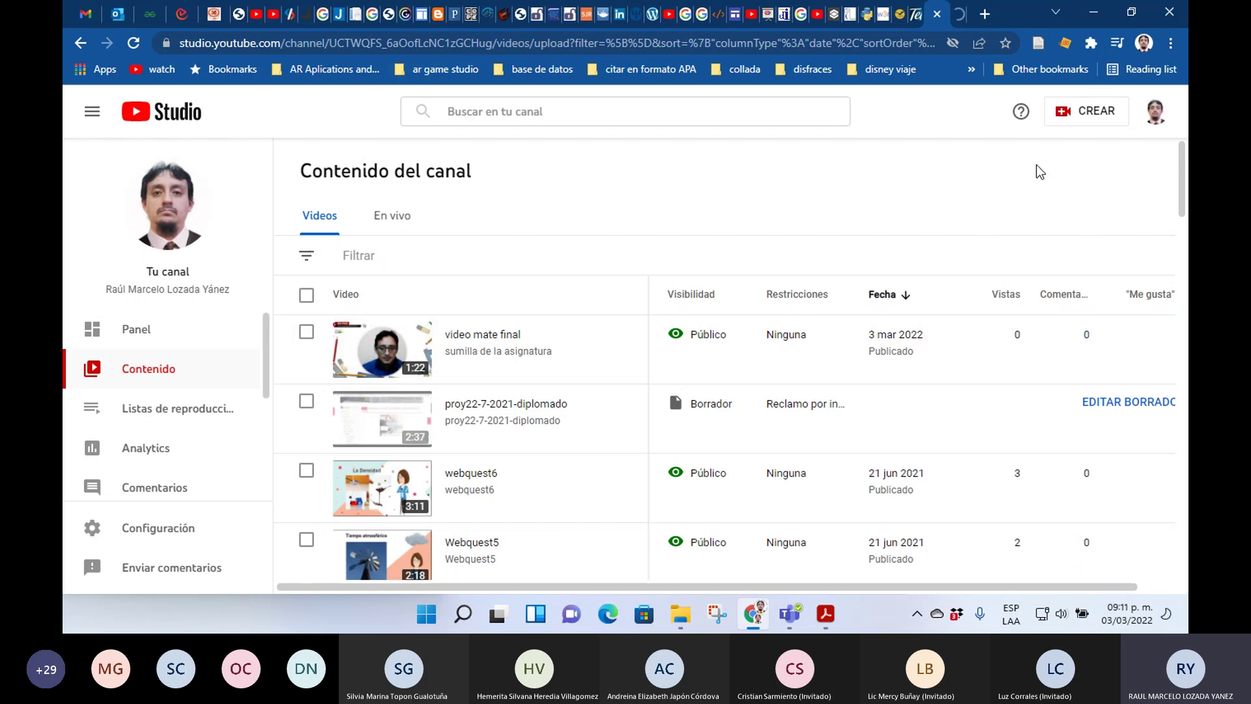
{"action": "left_click", "coordinate": [960, 14]}
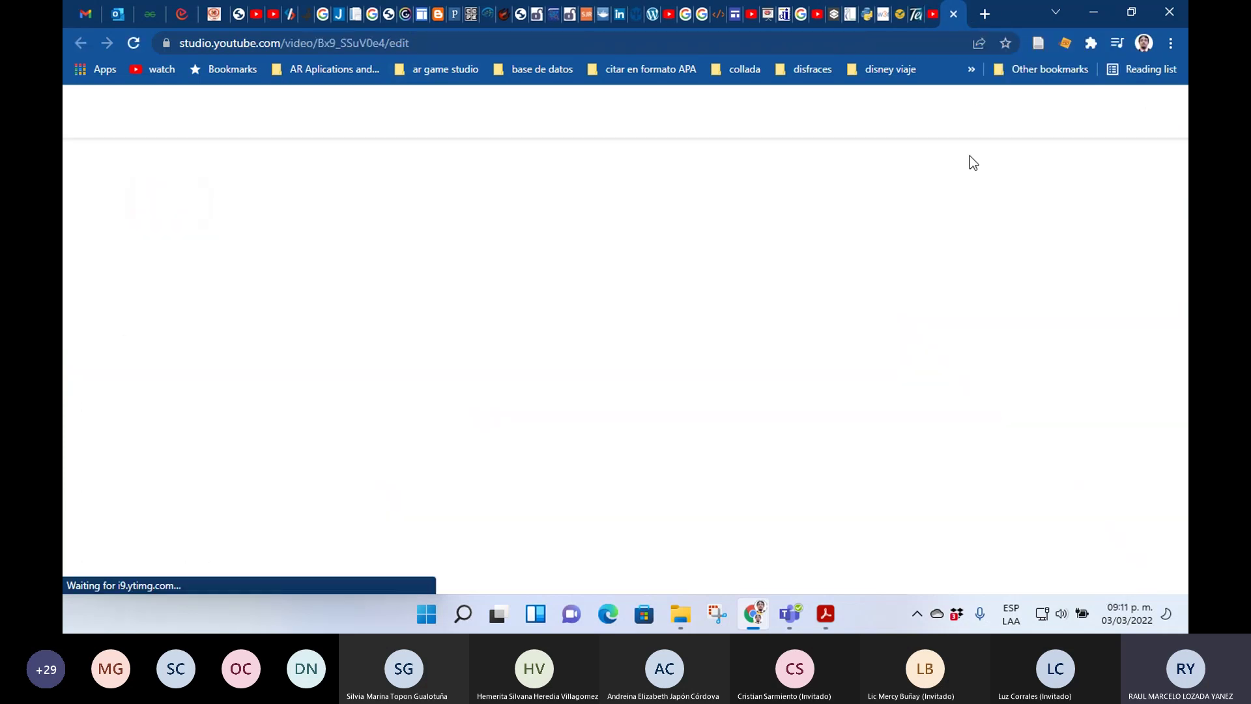
{"action": "left_click", "coordinate": [888, 344]}
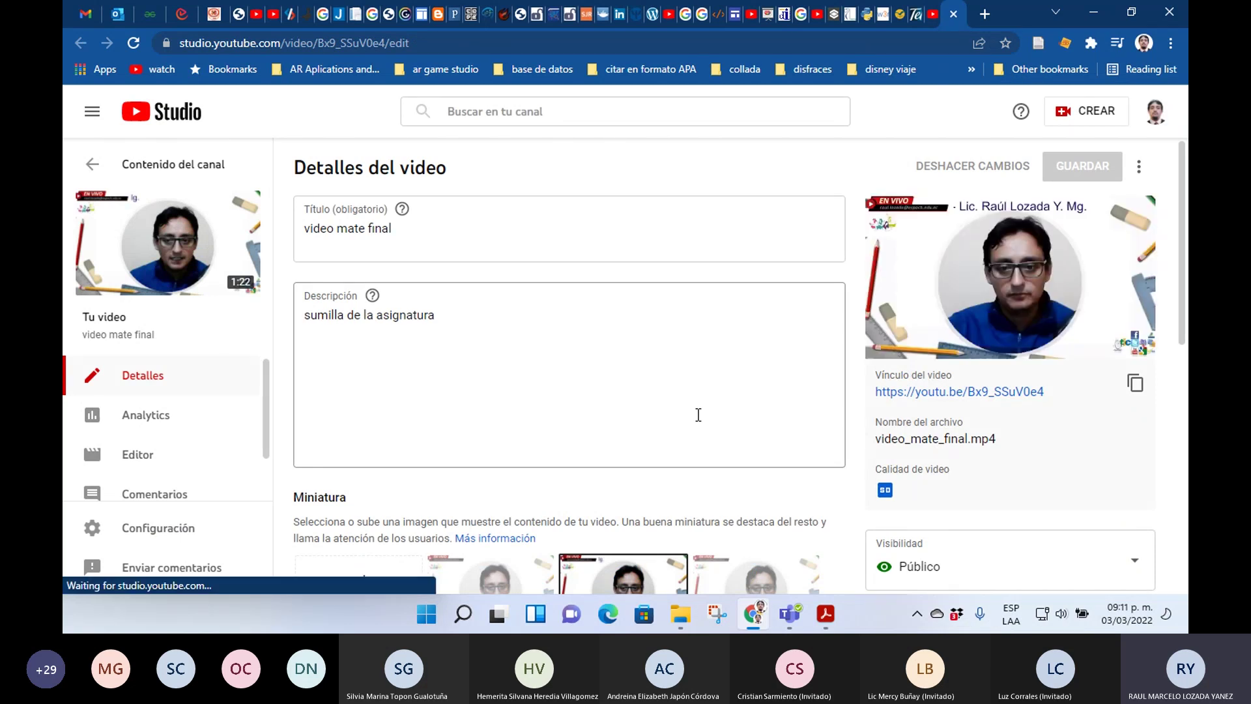
{"action": "mouse_move", "coordinate": [964, 310]}
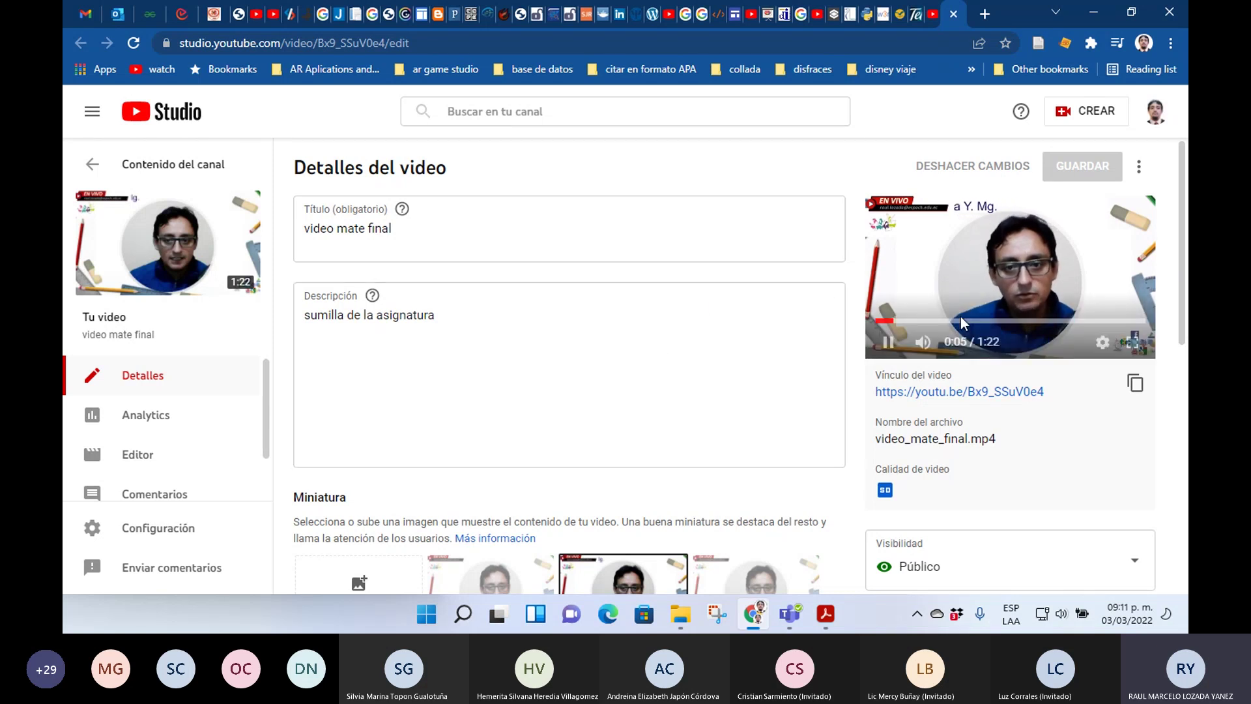
{"action": "left_click", "coordinate": [888, 342]}
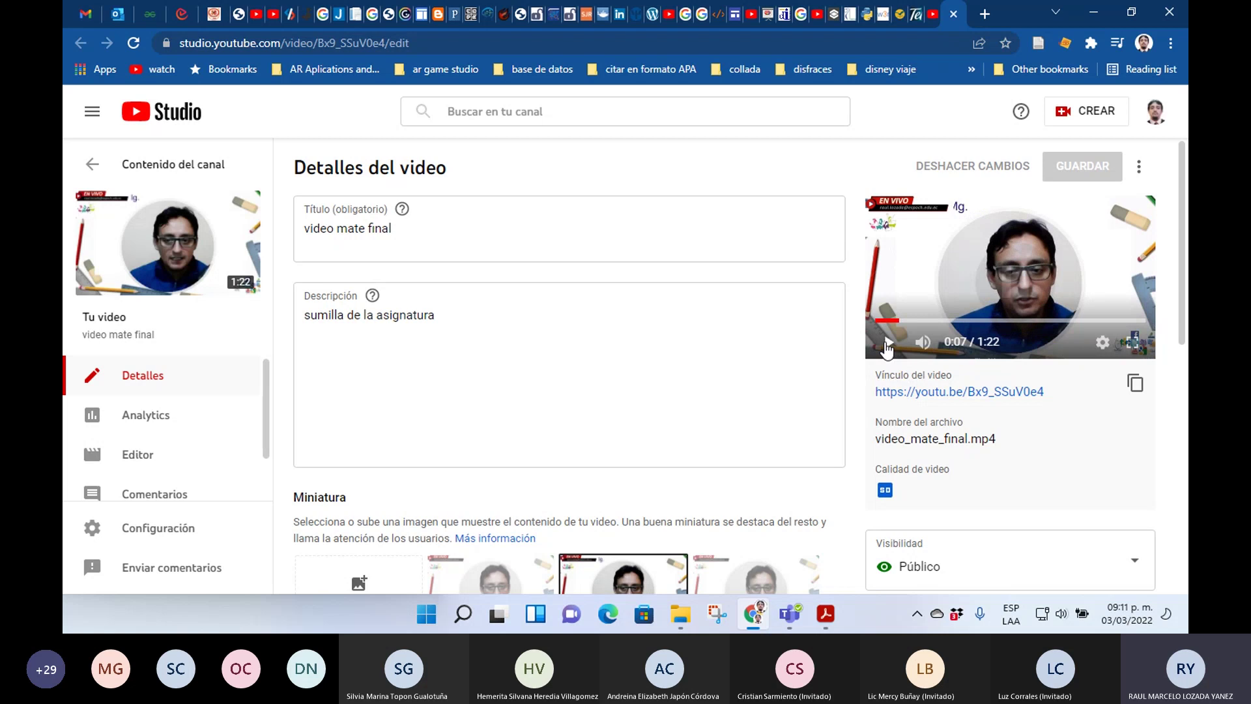
{"action": "left_click", "coordinate": [954, 14]}
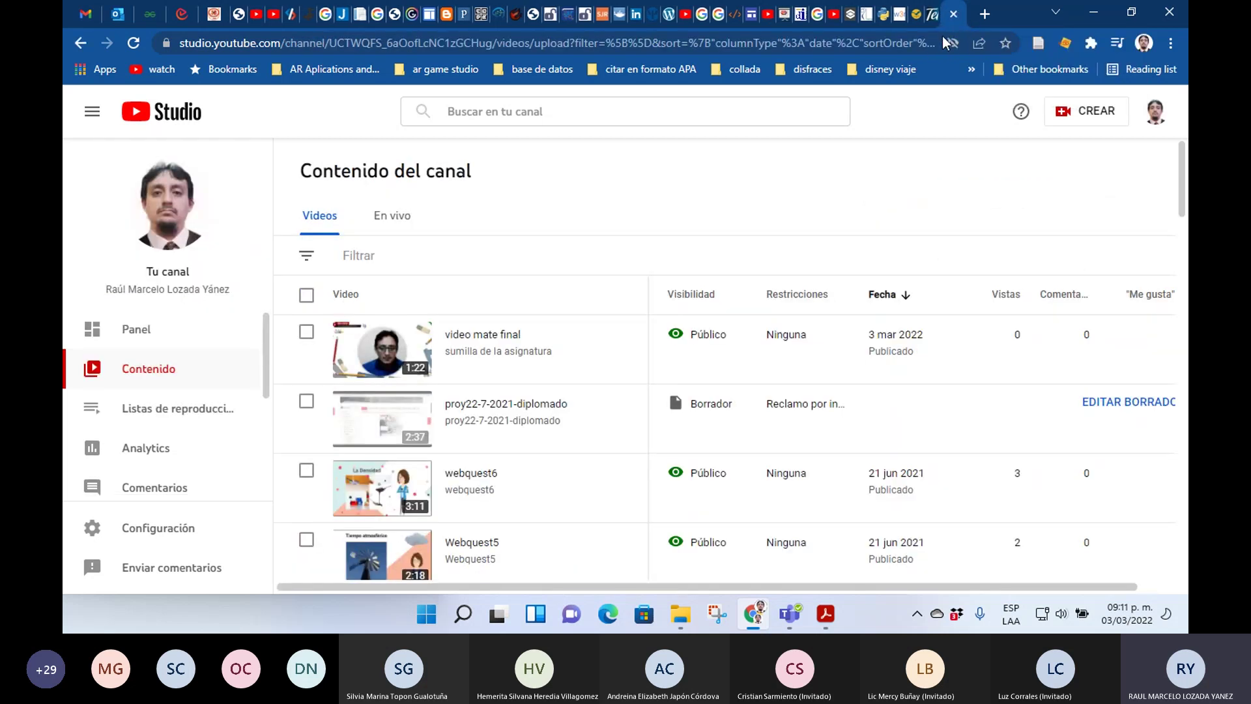
- Return to the course page, open the section Herramientas Para Docencia Digital, and turn on course editing
{"action": "left_click", "coordinate": [214, 14]}
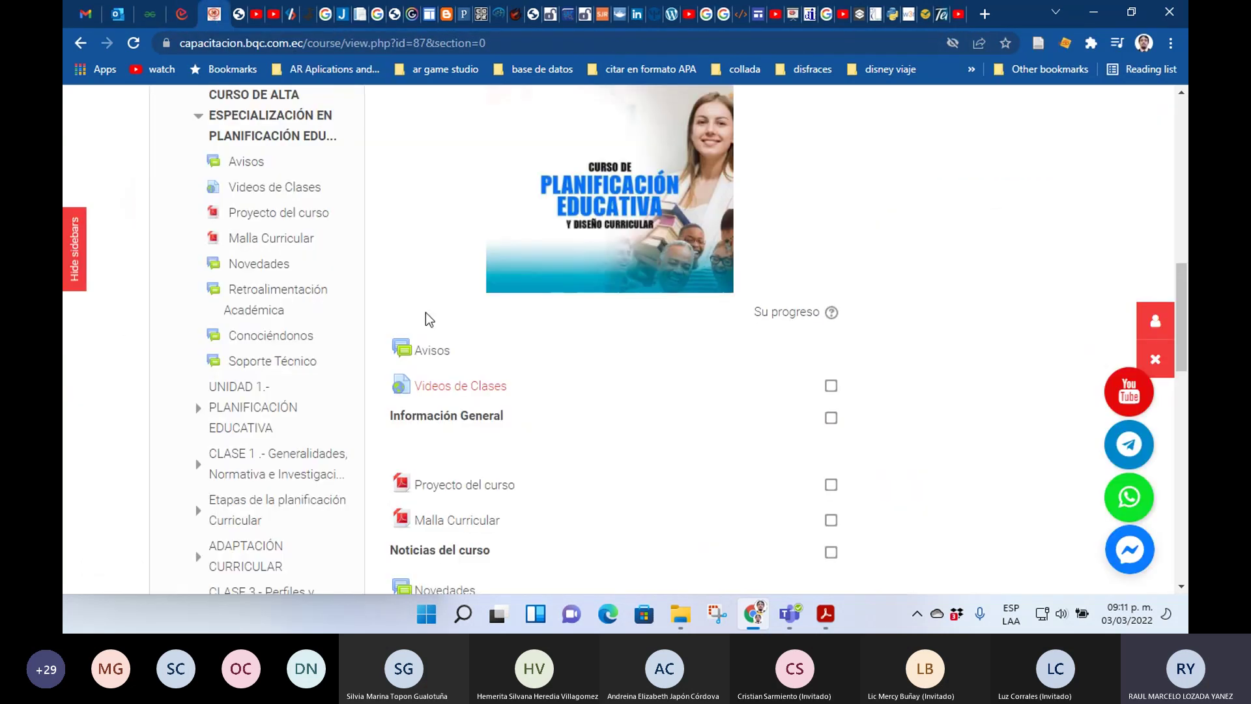
{"action": "scroll", "coordinate": [1167, 293], "scroll_direction": "down", "scroll_amount": 2}
{"action": "scroll", "coordinate": [1182, 254], "scroll_direction": "up", "scroll_amount": 5}
{"action": "scroll", "coordinate": [652, 339], "scroll_direction": "up", "scroll_amount": 3}
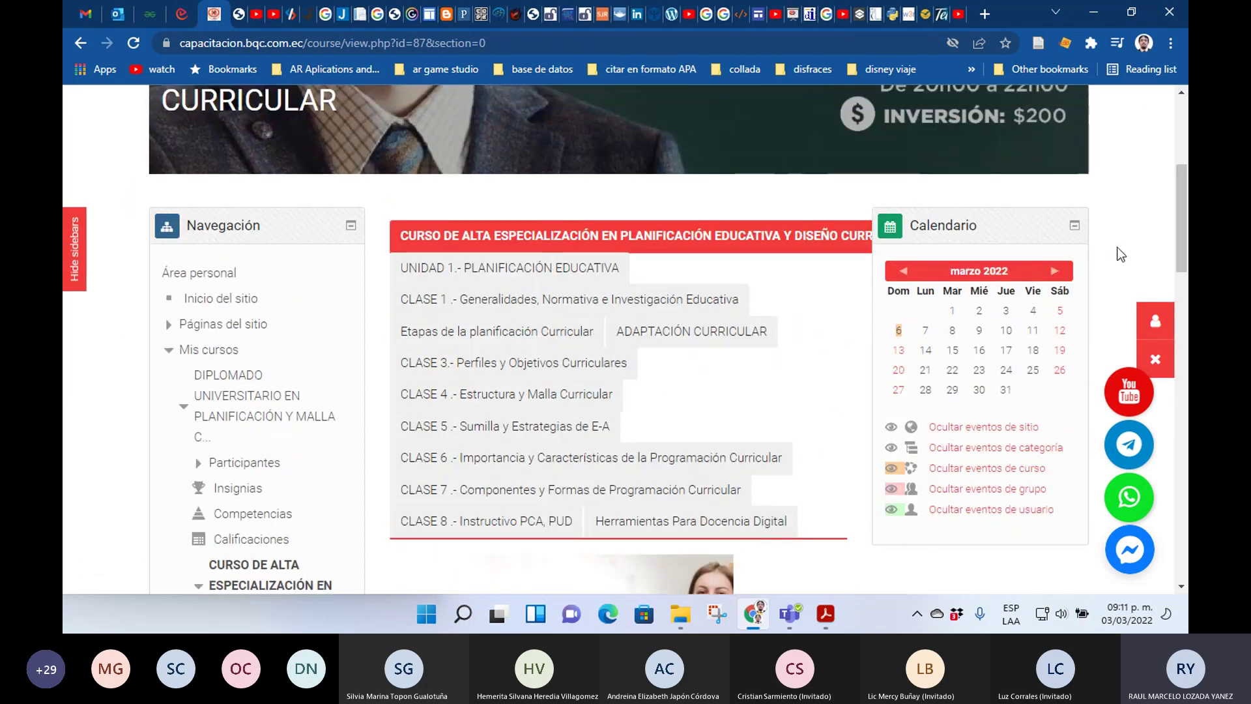
{"action": "left_click", "coordinate": [613, 520]}
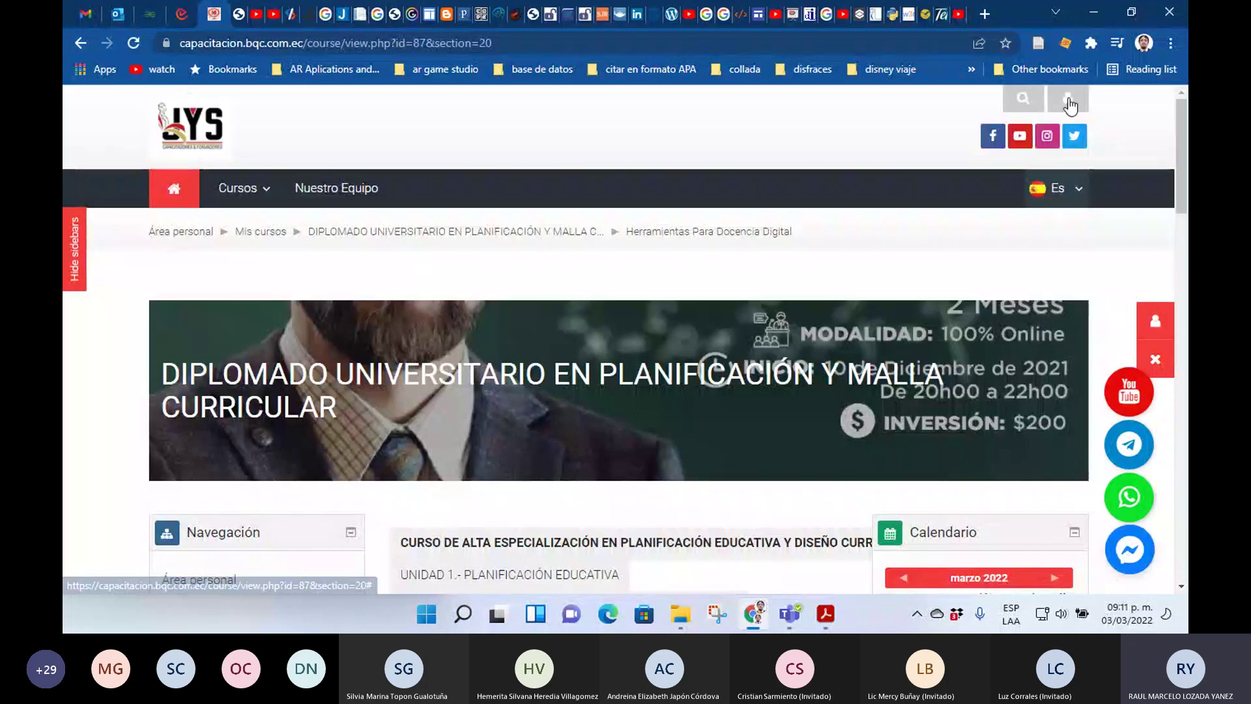
{"action": "left_click", "coordinate": [1067, 99]}
{"action": "left_click", "coordinate": [623, 116]}
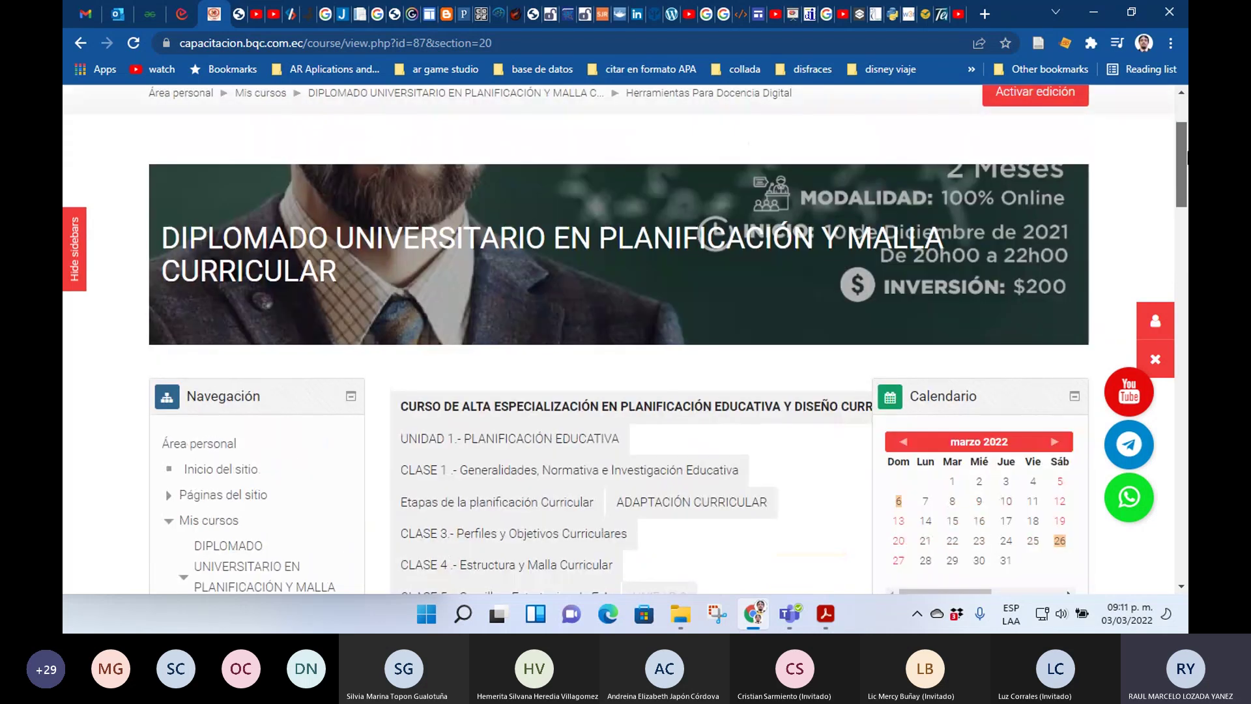
{"action": "left_click", "coordinate": [1069, 95]}
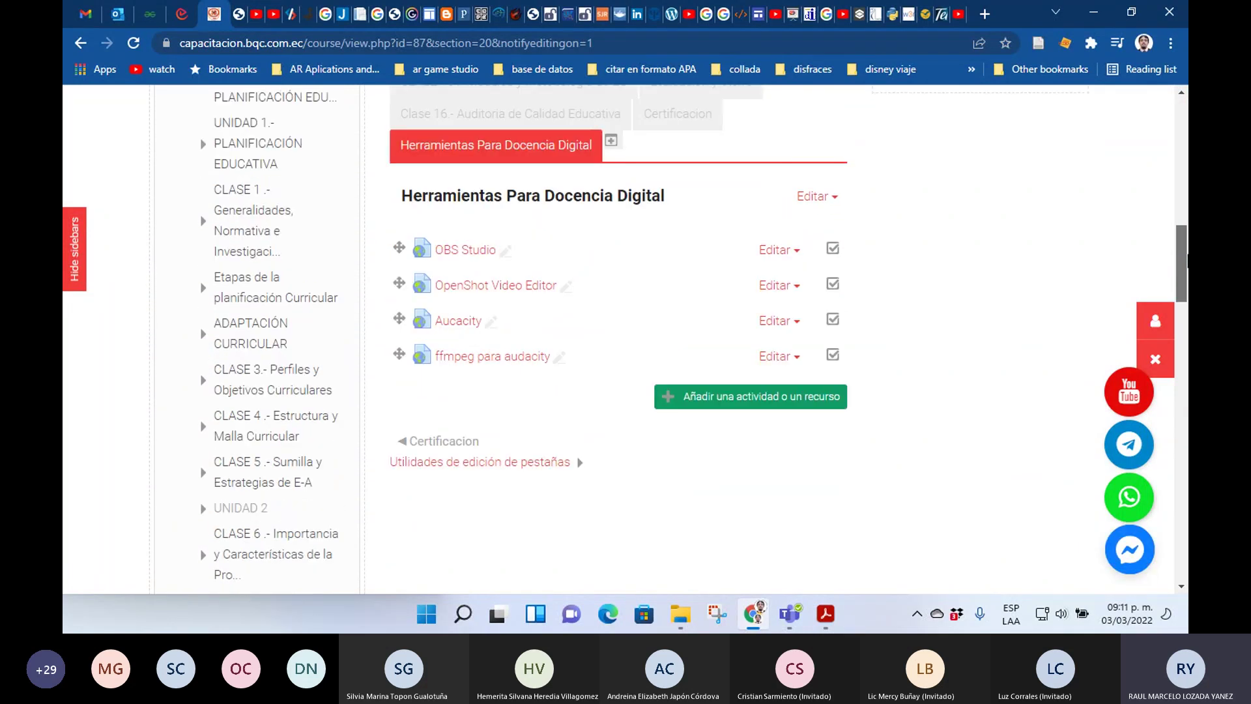
- Copy the link of video mate final from its details page in a new tab, and return to the course section
{"action": "left_click", "coordinate": [960, 14]}
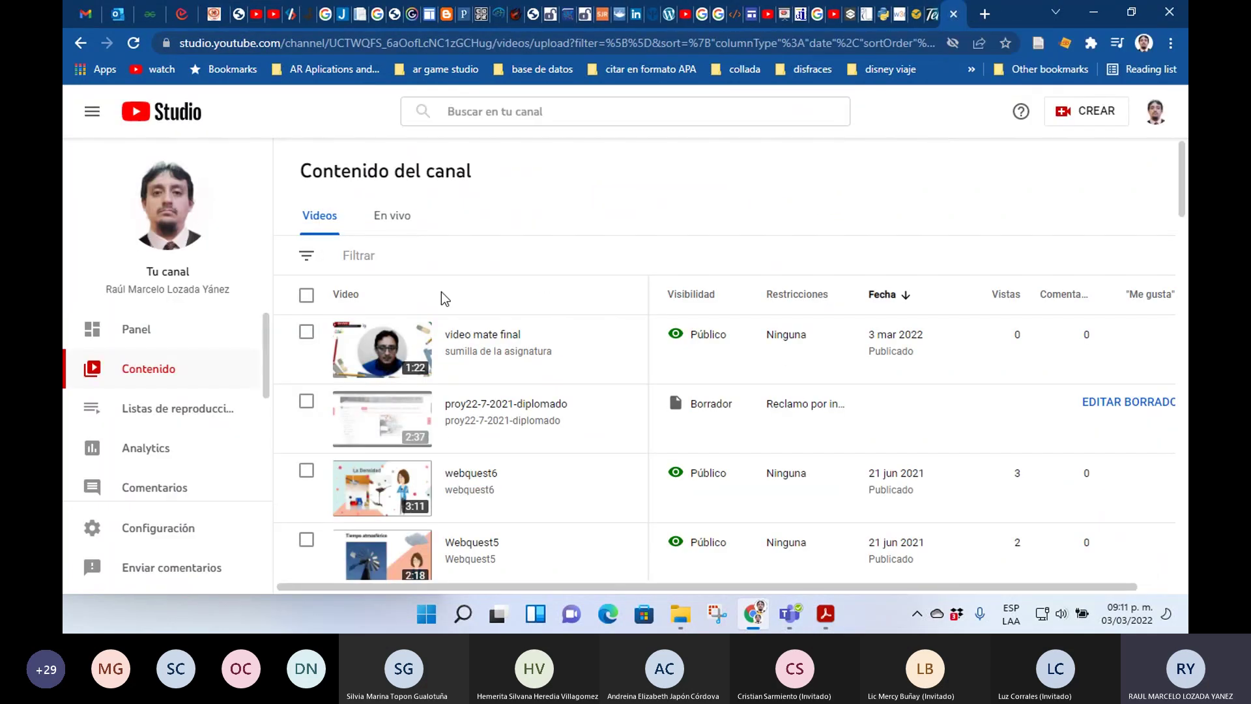
{"action": "right_click", "coordinate": [368, 361]}
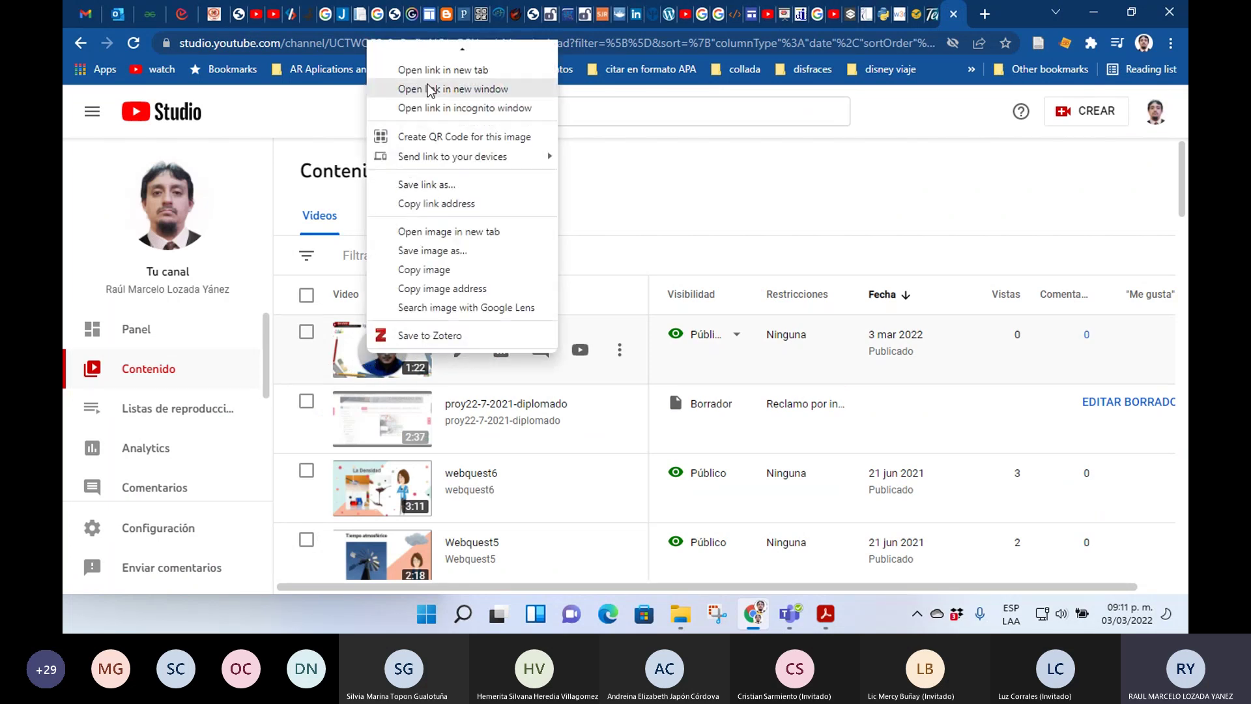
{"action": "left_click", "coordinate": [445, 54]}
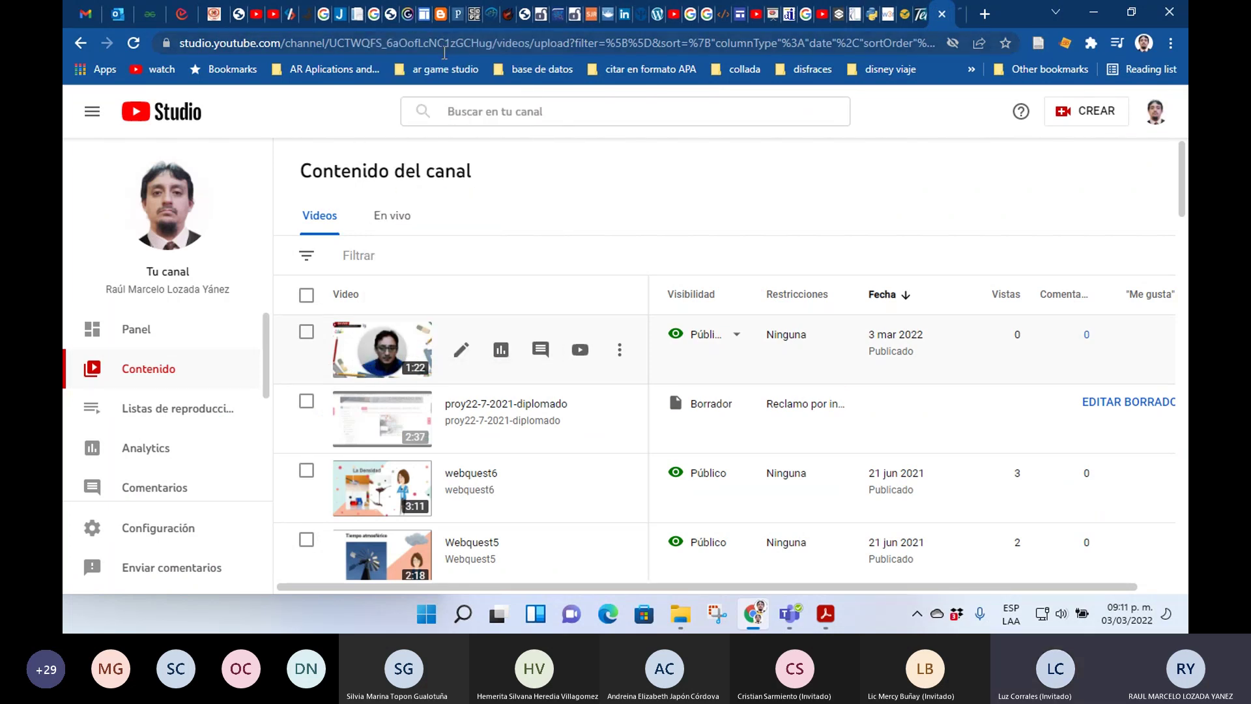
{"action": "left_click", "coordinate": [961, 14]}
{"action": "left_click", "coordinate": [453, 43]}
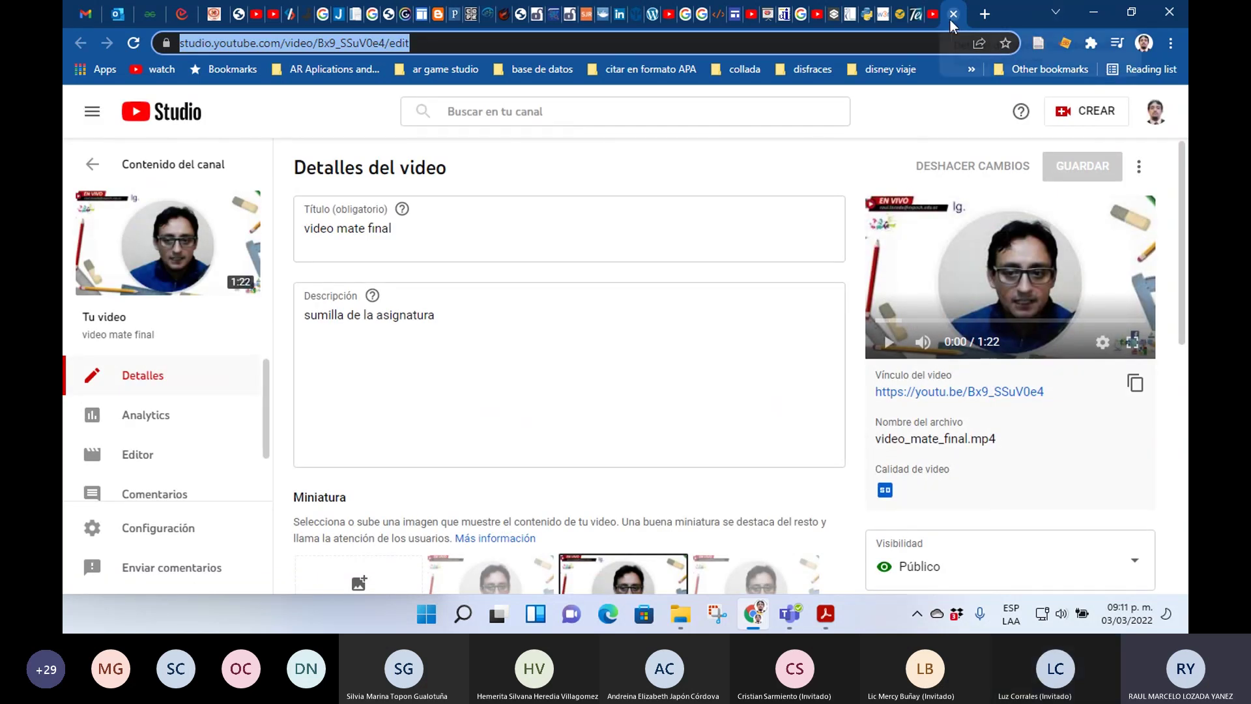
{"action": "left_click", "coordinate": [1134, 383]}
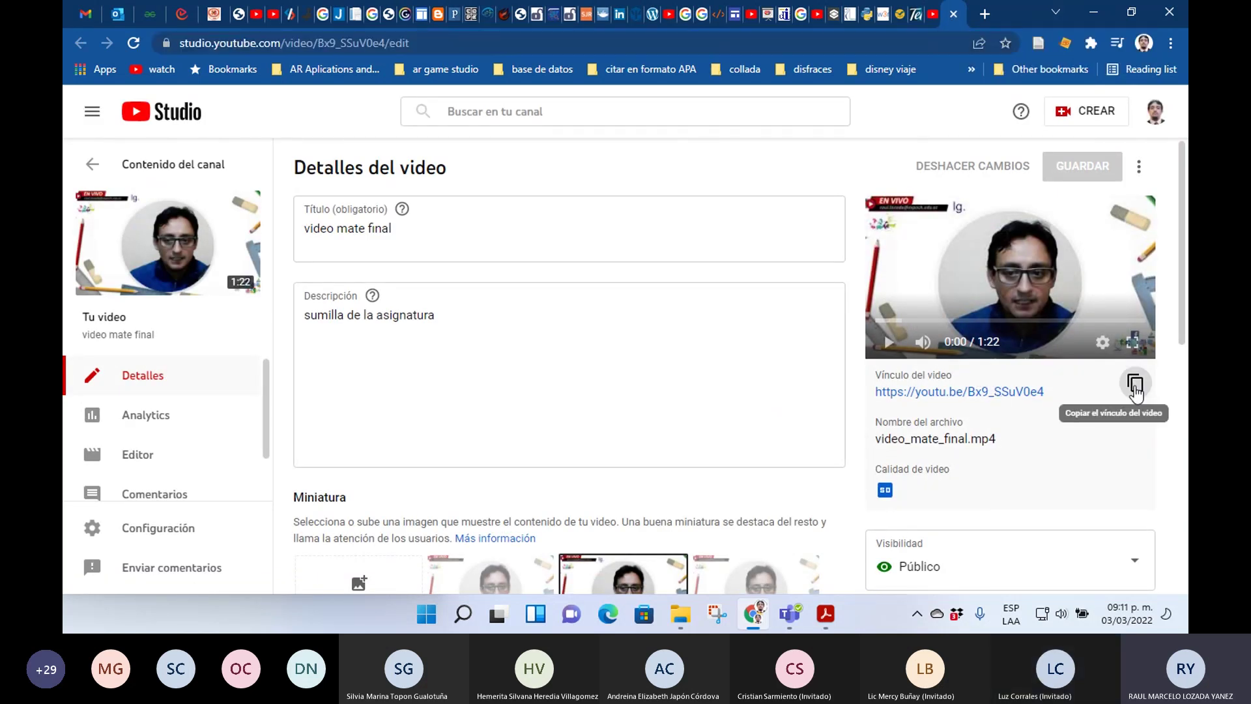
{"action": "left_click", "coordinate": [953, 14]}
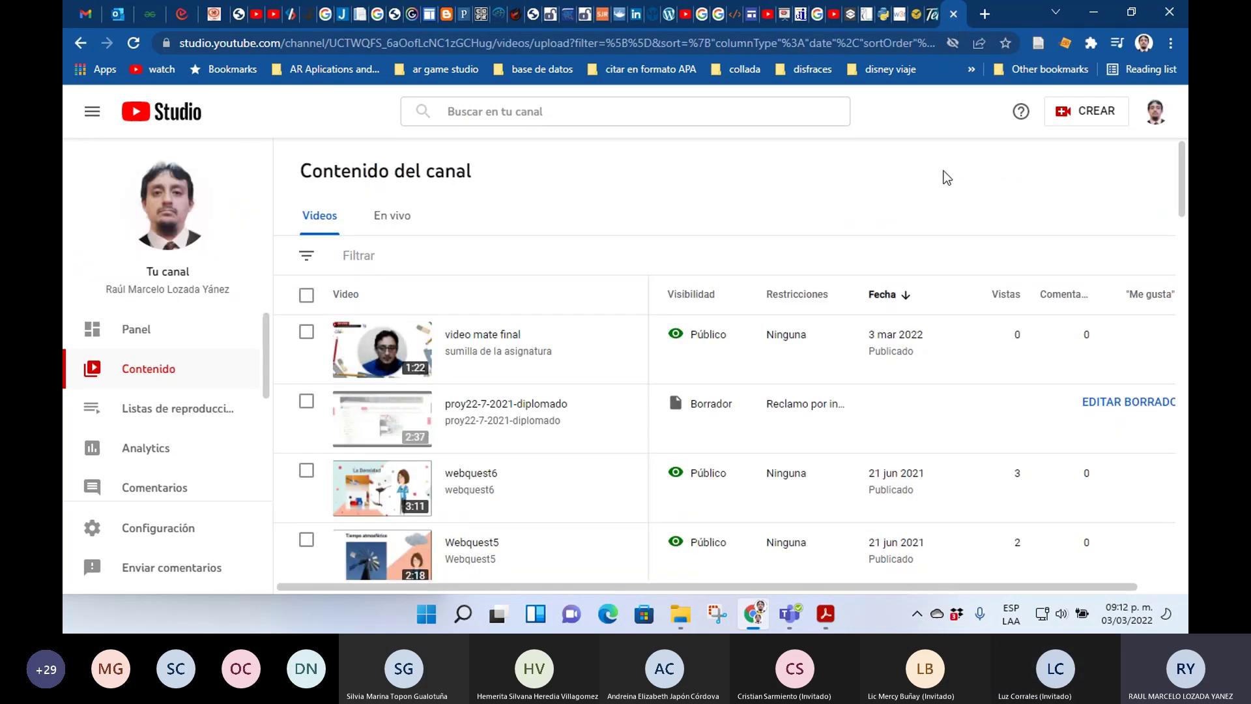
{"action": "left_click", "coordinate": [216, 15]}
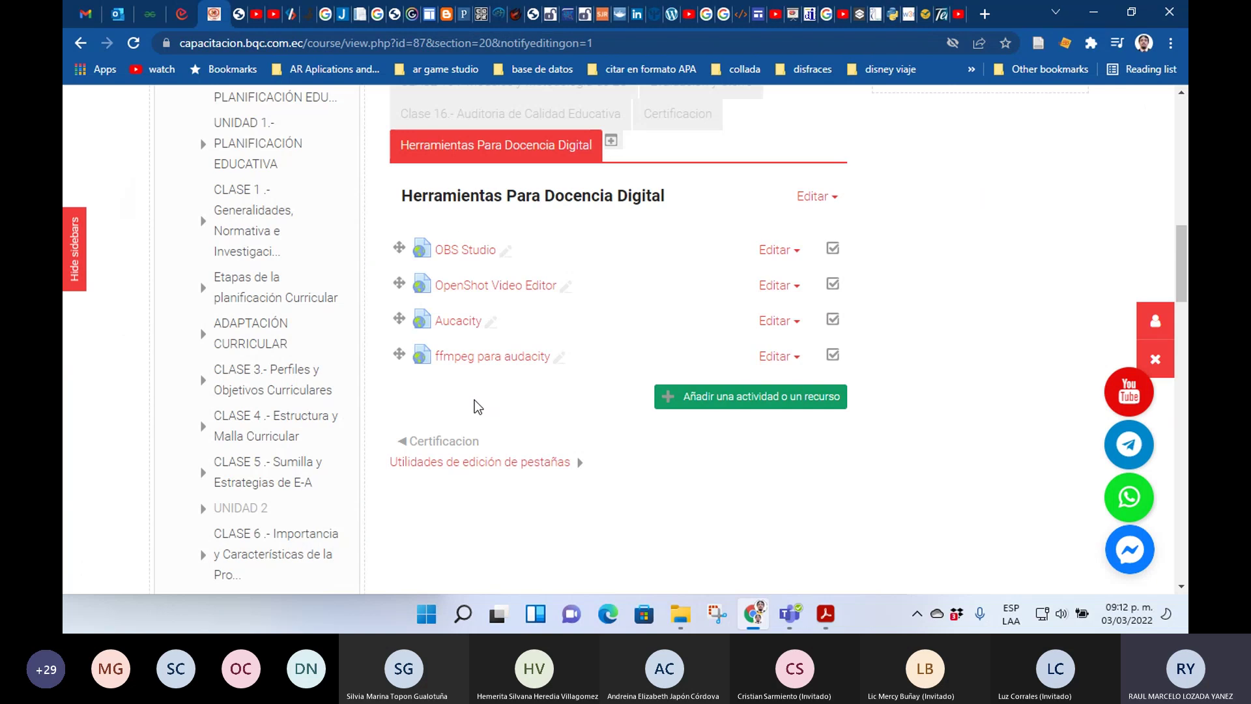
- Add a new URL resource to the Herramientas Para Docencia Digital section
{"action": "left_click", "coordinate": [756, 397]}
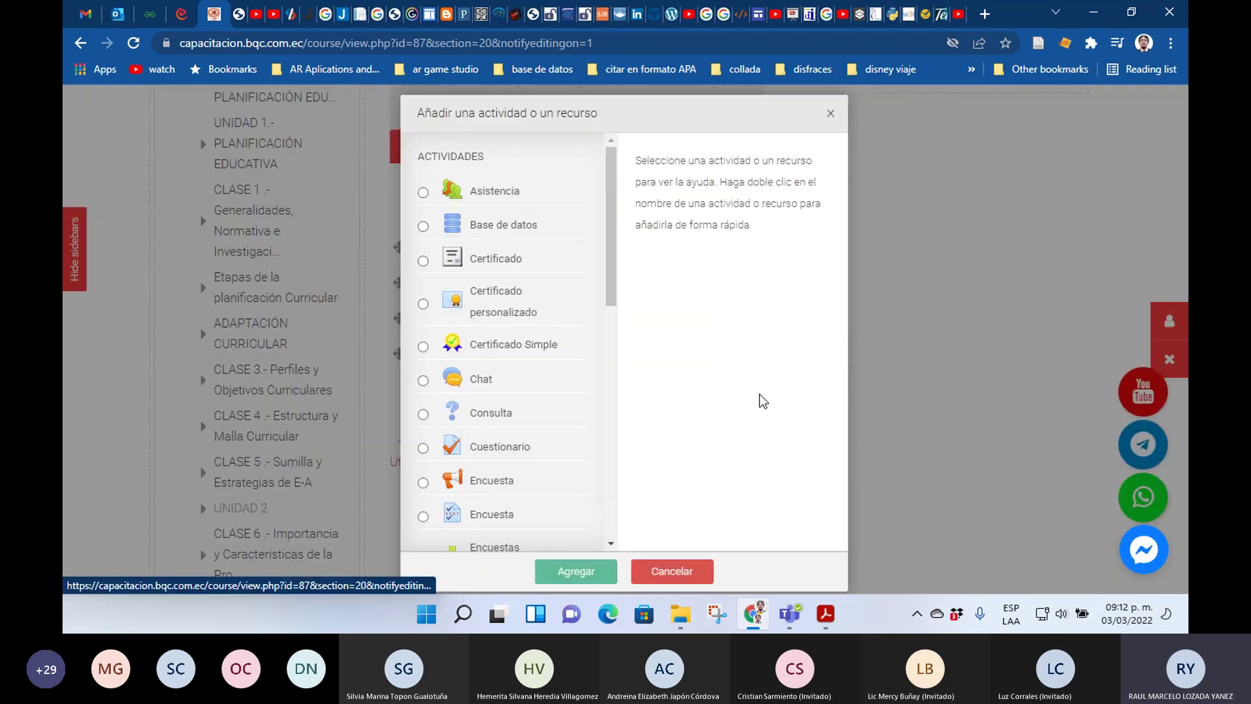
{"action": "left_click_drag", "start_coordinate": [615, 222], "coordinate": [634, 483]}
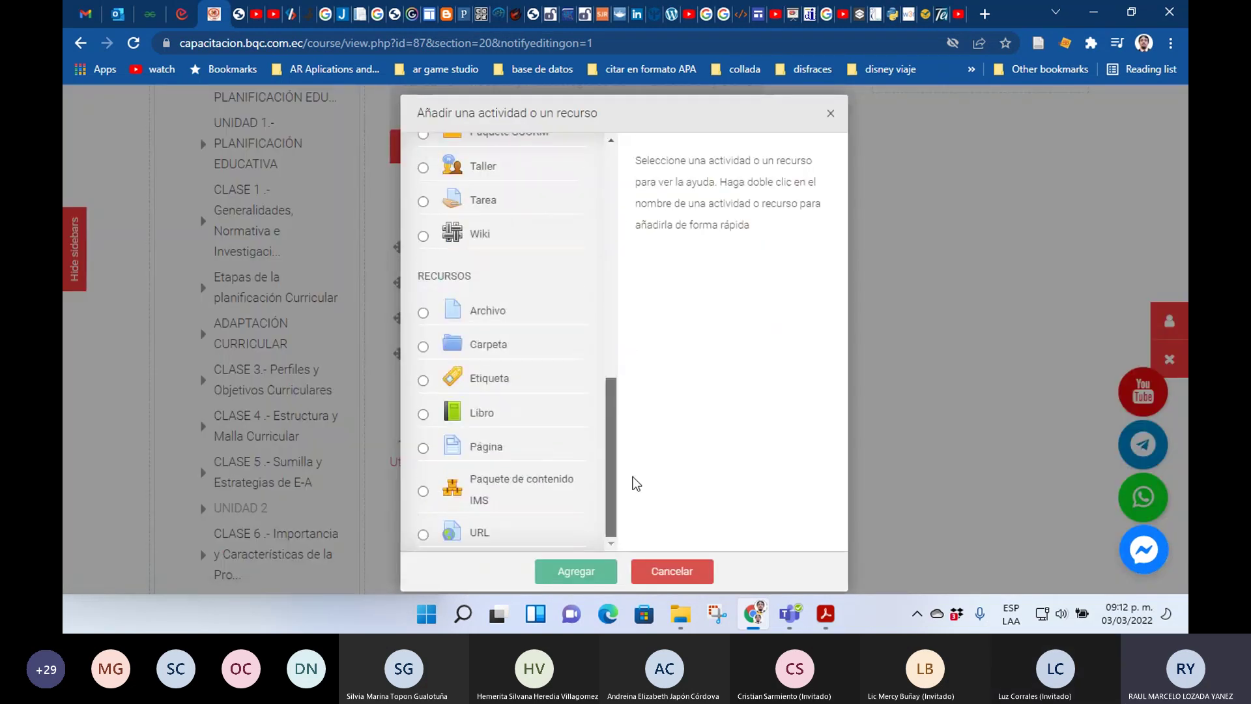
{"action": "left_click", "coordinate": [467, 538]}
{"action": "left_click", "coordinate": [540, 572]}
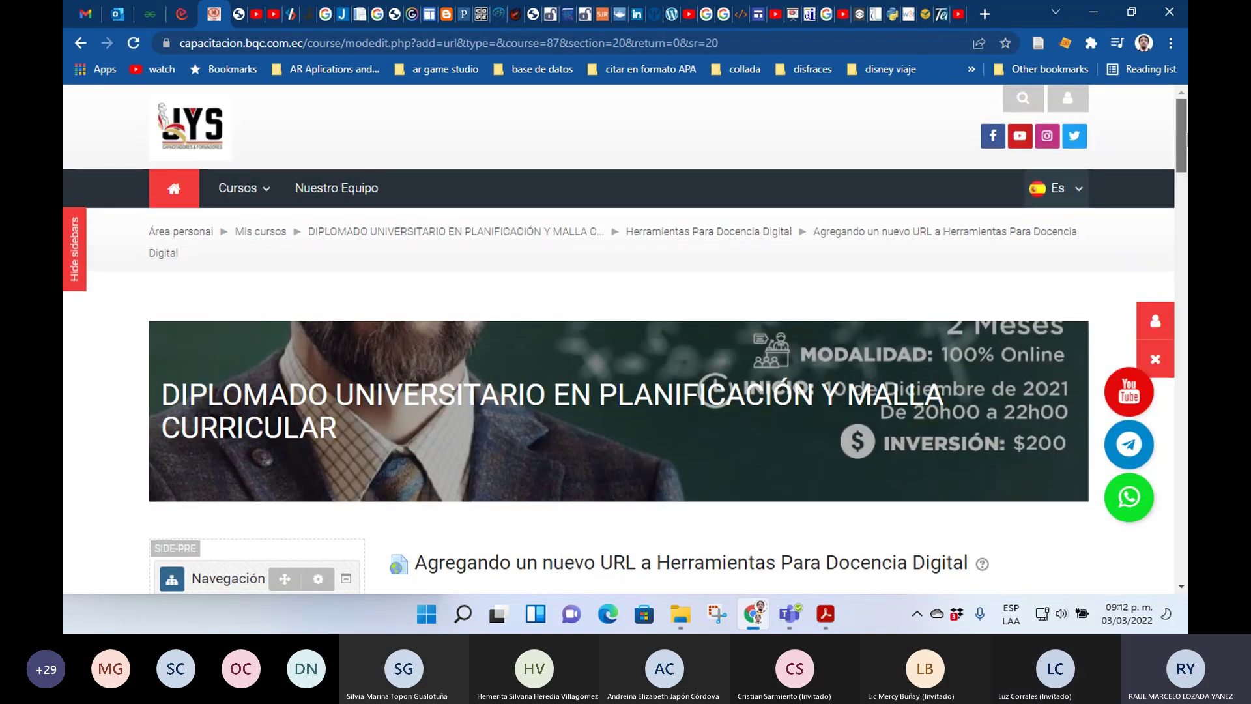
- Paste the copied video link as the external URL, name the resource Video mate, and enter video mate as its description
{"action": "scroll", "coordinate": [563, 580], "scroll_direction": "down", "scroll_amount": 9}
{"action": "scroll", "coordinate": [654, 199], "scroll_direction": "up", "scroll_amount": 1}
{"action": "left_click", "coordinate": [651, 207]}
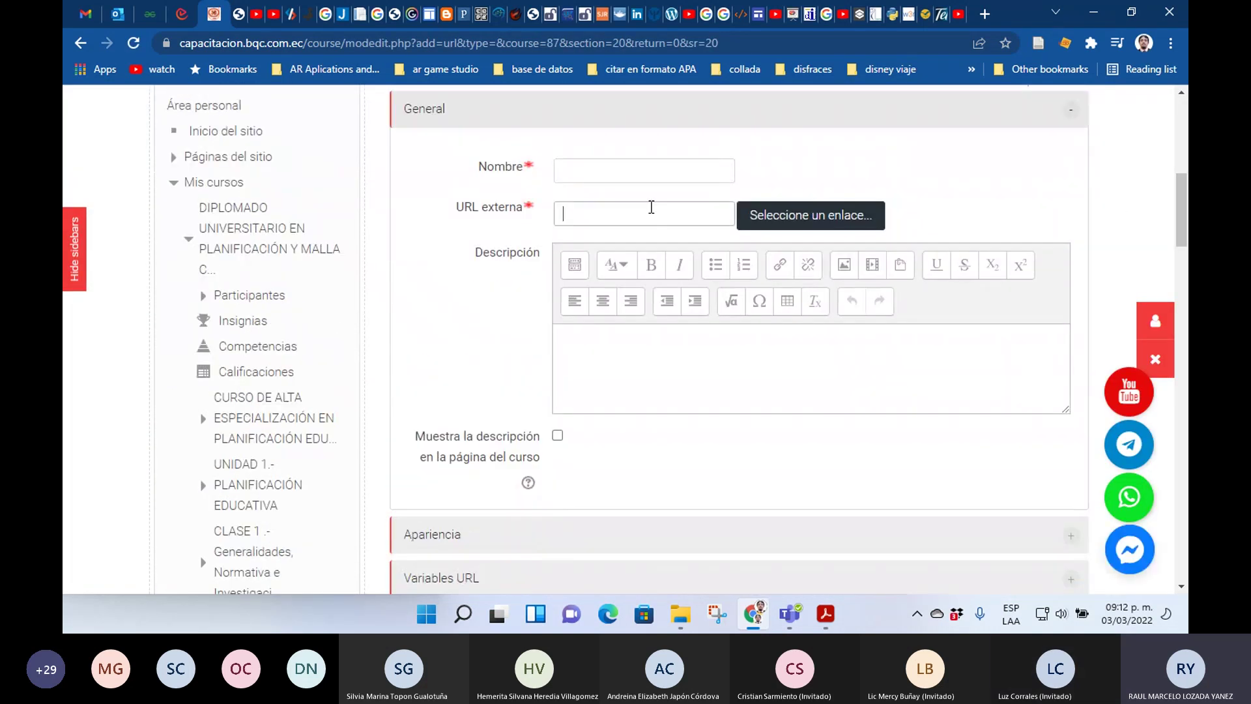
{"action": "key", "text": "ctrl+v"}
{"action": "left_click", "coordinate": [671, 174]}
{"action": "type", "text": "Video pre"}
{"action": "key", "text": "BackSpace"}
{"action": "key", "text": "BackSpace"}
{"action": "key", "text": "BackSpace"}
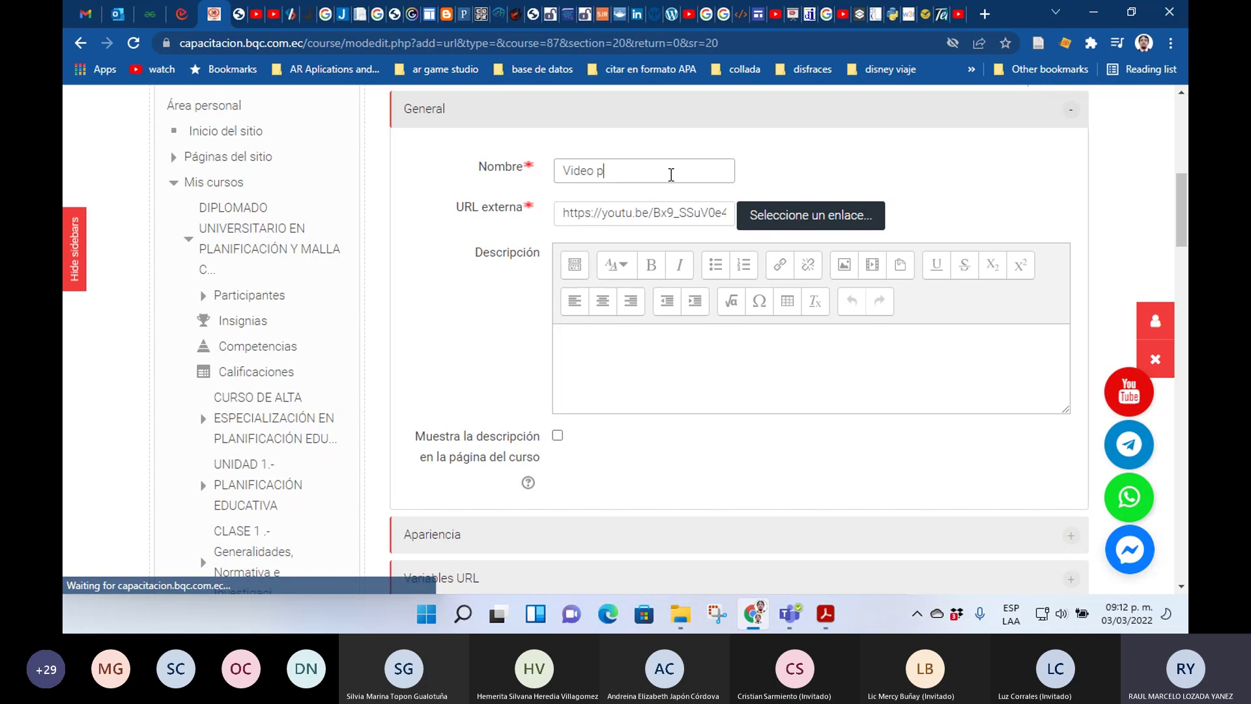
{"action": "type", "text": "mate"}
{"action": "left_click", "coordinate": [660, 371]}
{"action": "type", "text": "video mat"}
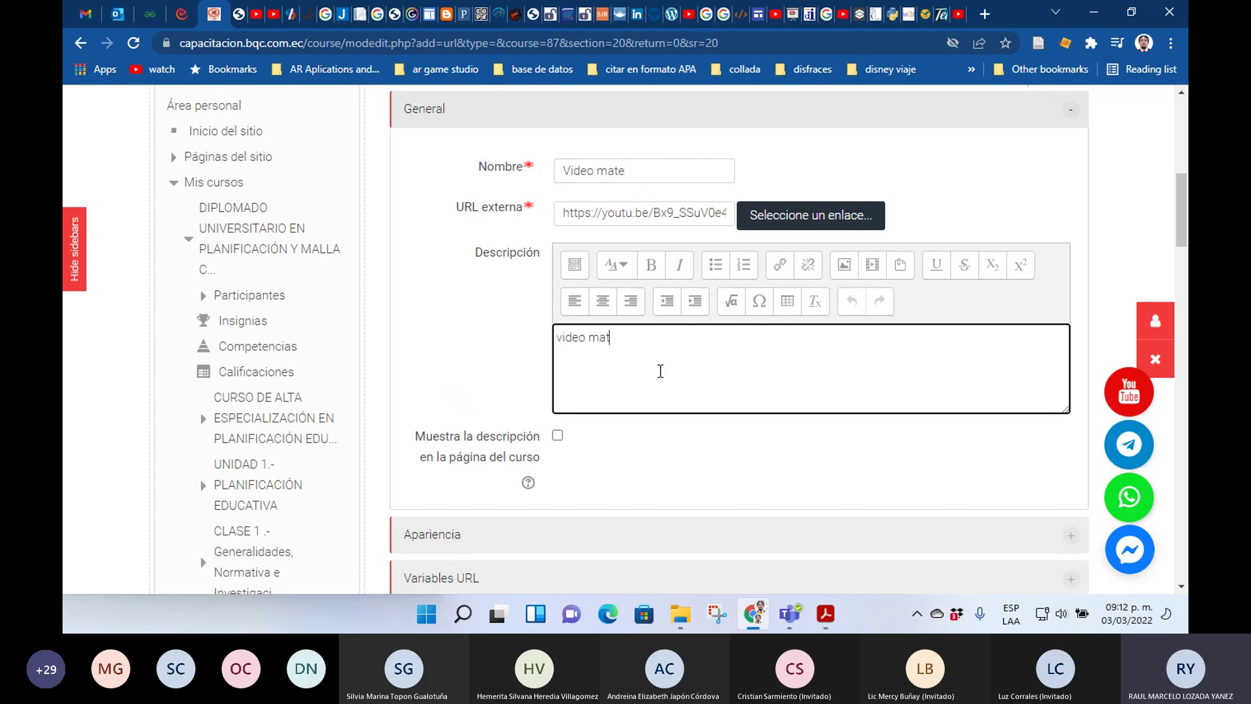
- Set the URL resource's appearance to display in a pop-up window, then save it and return to the course
{"action": "scroll", "coordinate": [1018, 198], "scroll_direction": "down", "scroll_amount": 5}
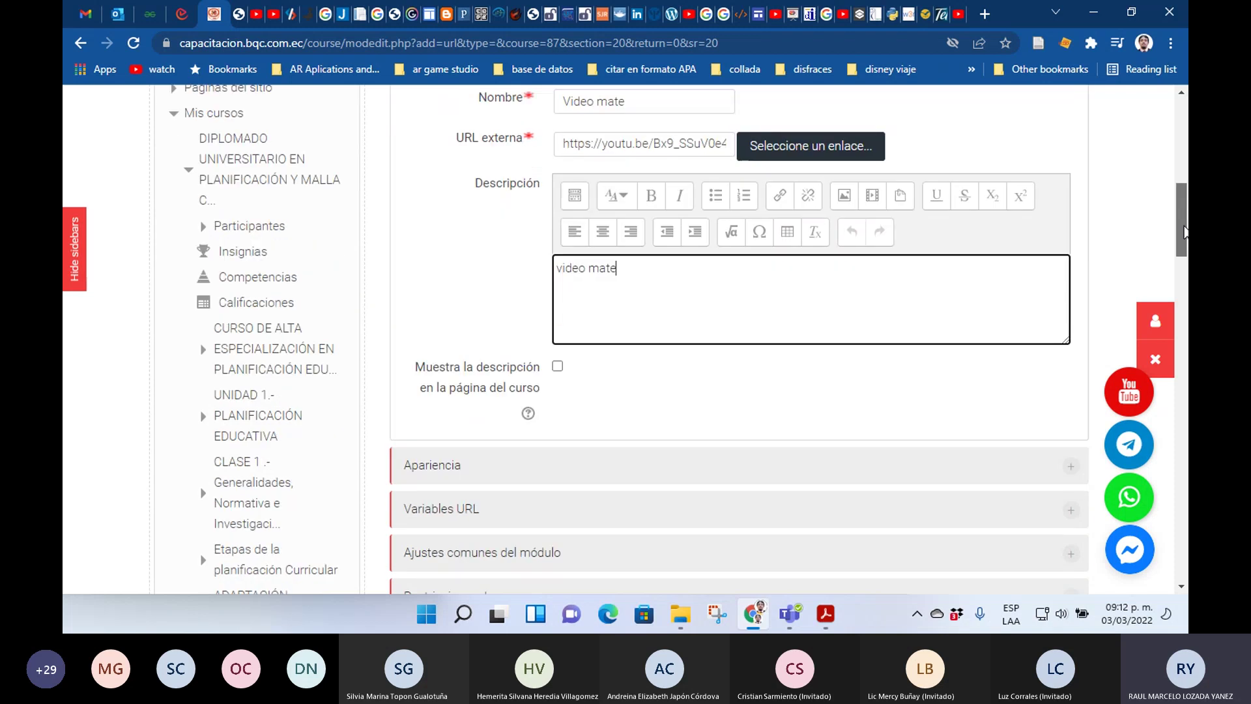
{"action": "left_click", "coordinate": [1018, 199]}
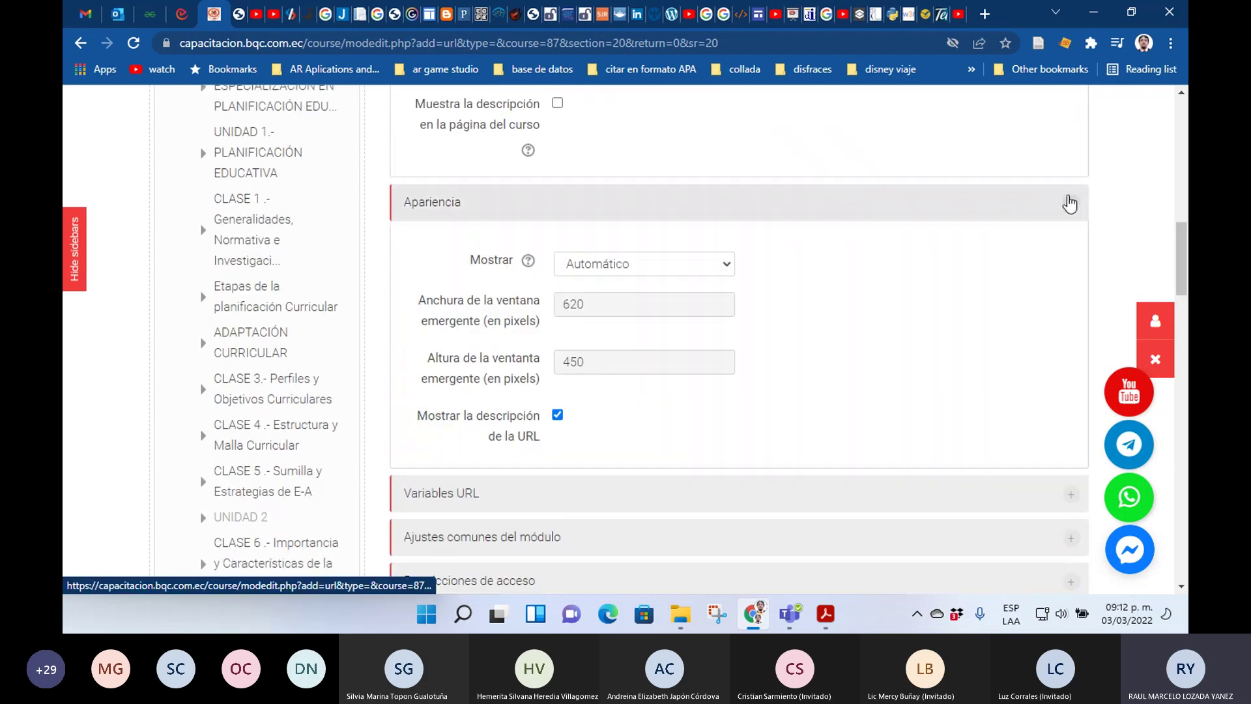
{"action": "left_click", "coordinate": [690, 270]}
{"action": "left_click", "coordinate": [658, 332]}
{"action": "left_click_drag", "start_coordinate": [1179, 293], "coordinate": [1171, 363]}
{"action": "left_click", "coordinate": [541, 304]}
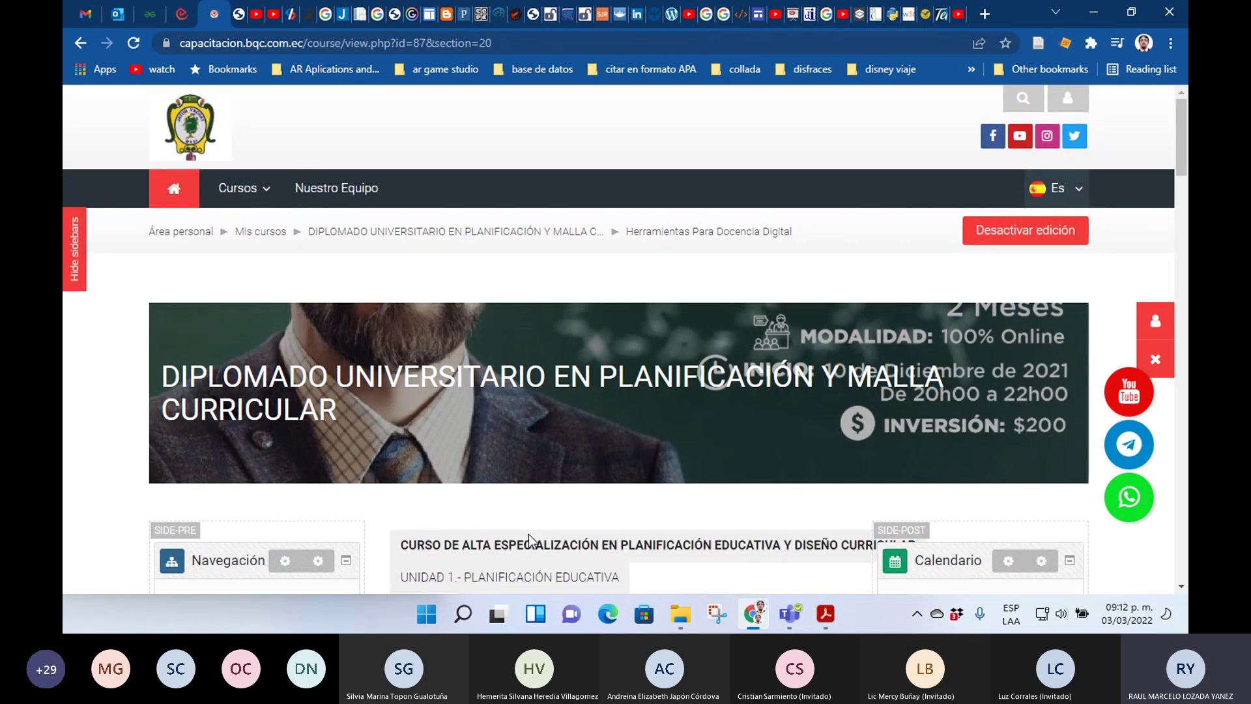
{"action": "left_click", "coordinate": [986, 18]}
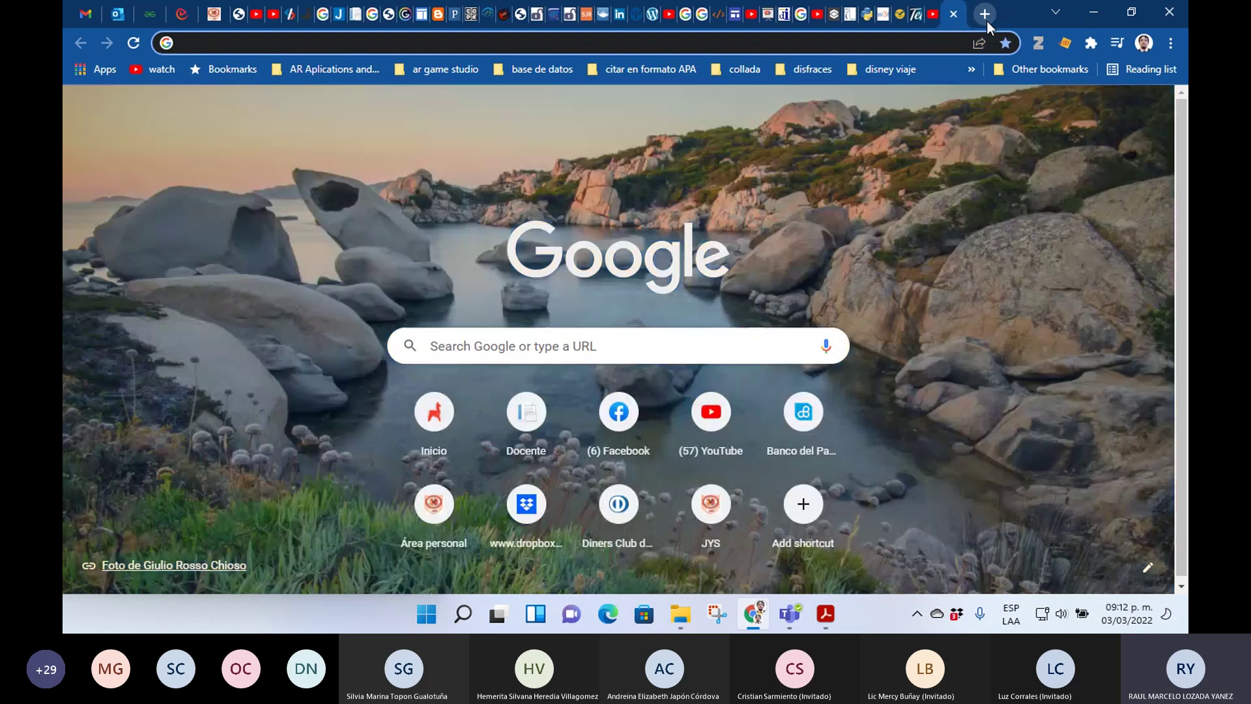
{"action": "type", "text": "https://youtu.be/Bx9_SSuV0e4"}
{"action": "key", "text": "Return"}
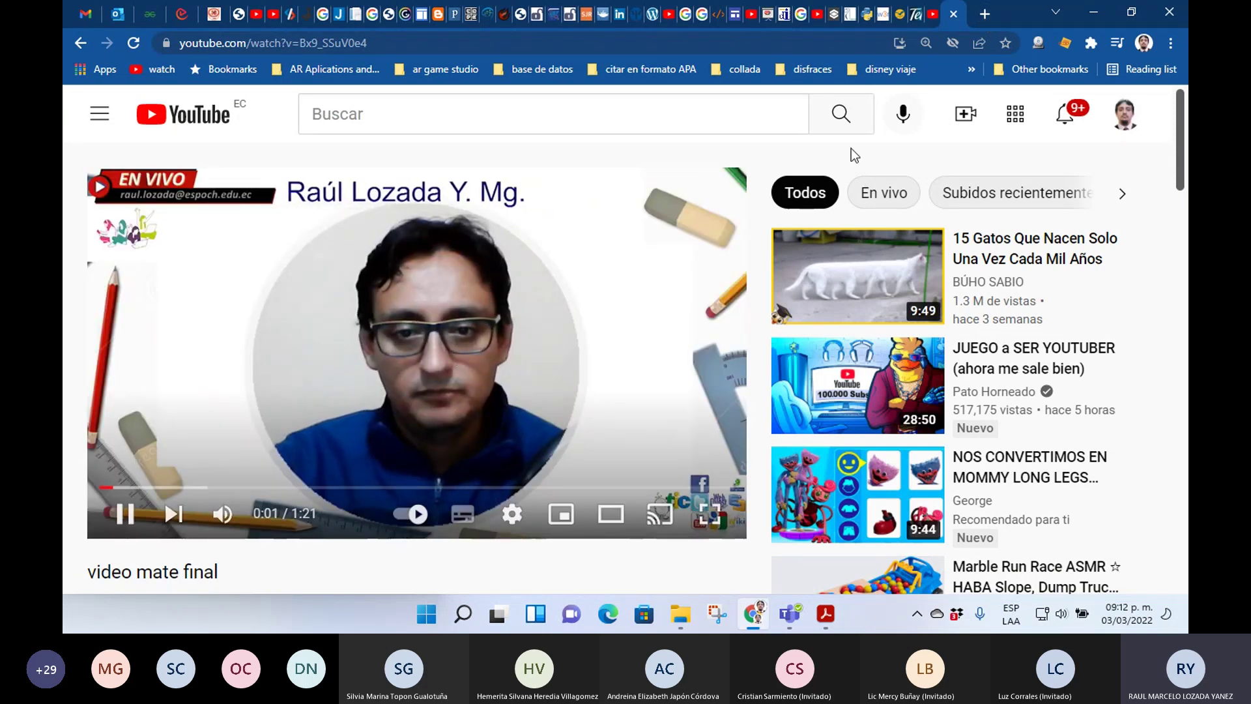
{"action": "left_click", "coordinate": [956, 13]}
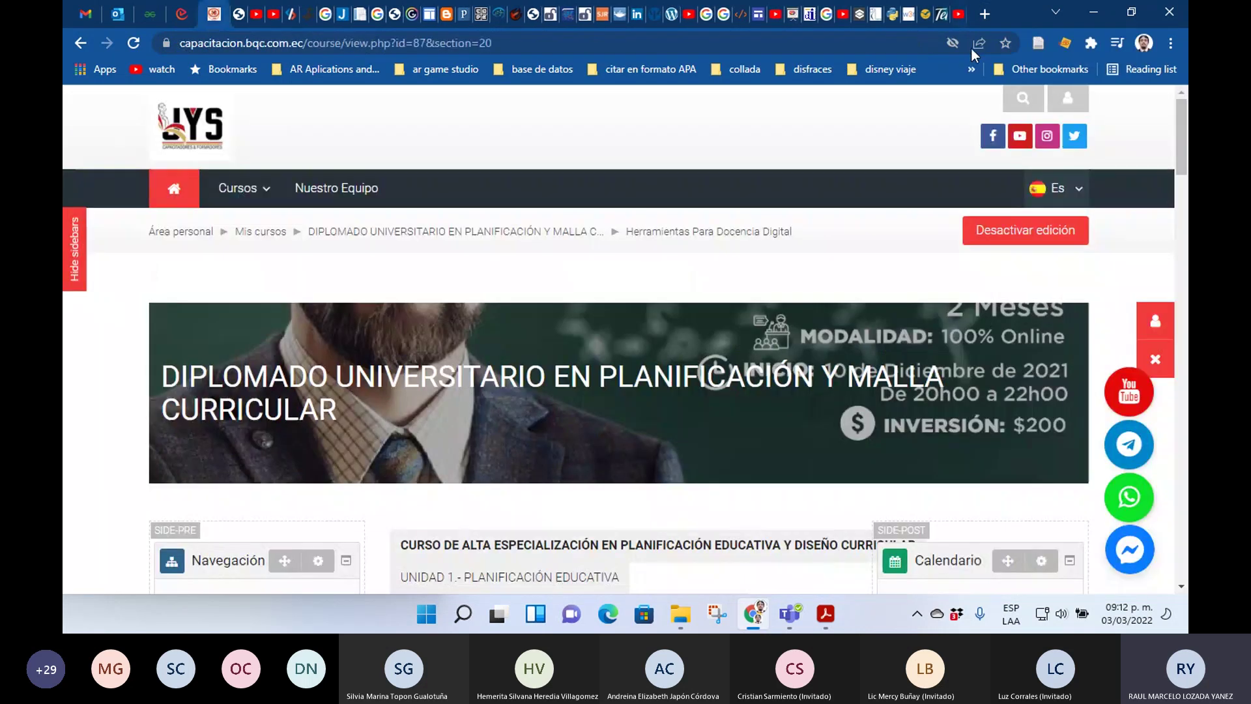
- Open the Video mate resource from the course section and maximize its pop-up window
{"action": "left_click_drag", "start_coordinate": [1180, 153], "coordinate": [1184, 317]}
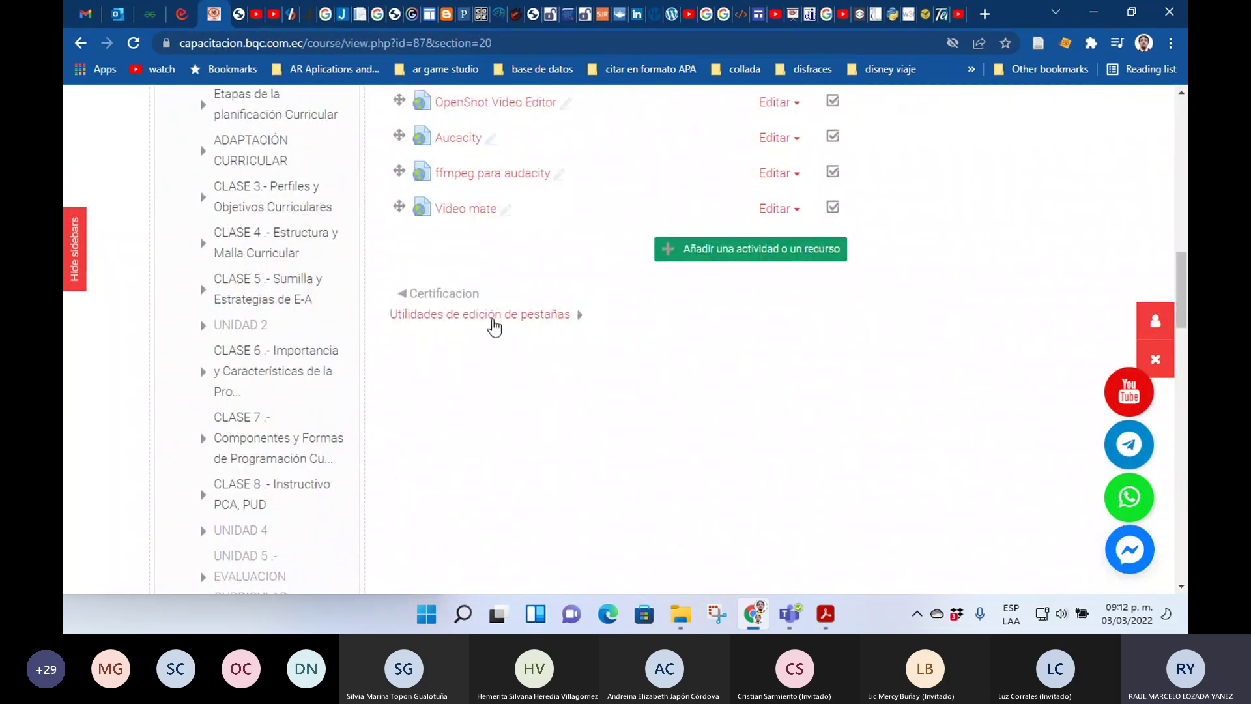
{"action": "left_click", "coordinate": [481, 208]}
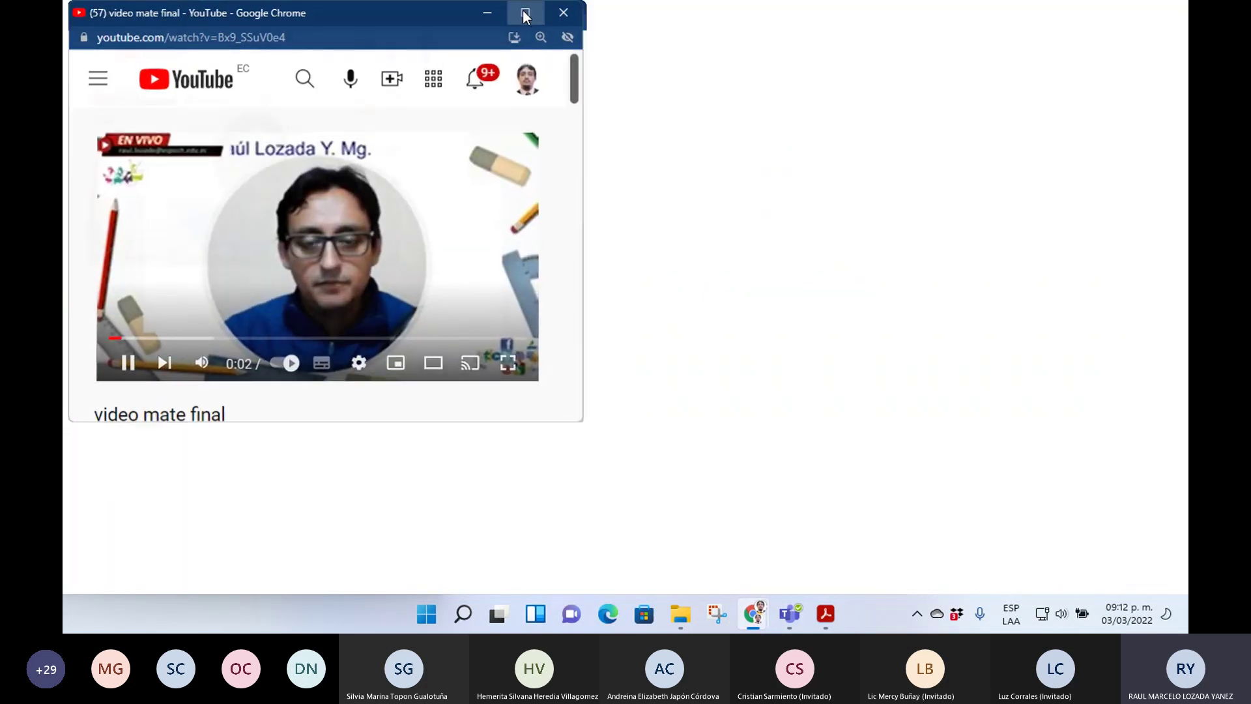
{"action": "left_click", "coordinate": [522, 11]}
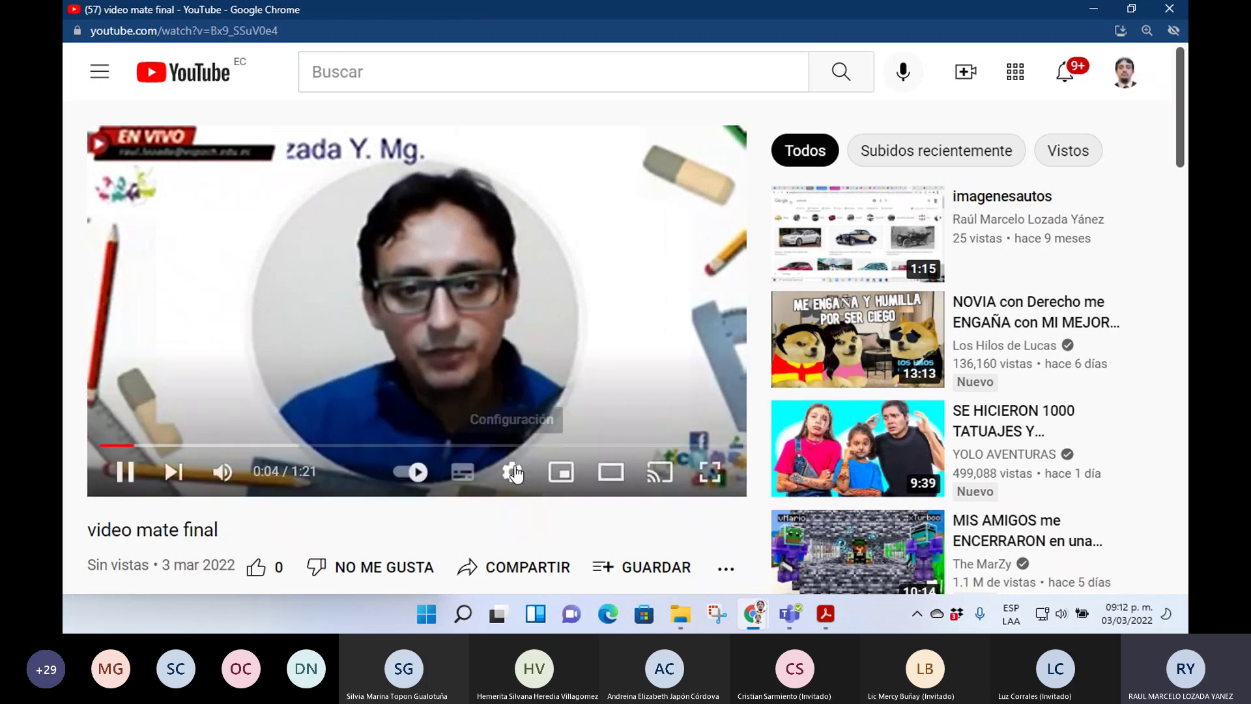
- Examine the available playback quality options of video mate final, pausing the video and reopening the quality list
{"action": "left_click", "coordinate": [512, 471]}
{"action": "left_click", "coordinate": [619, 405]}
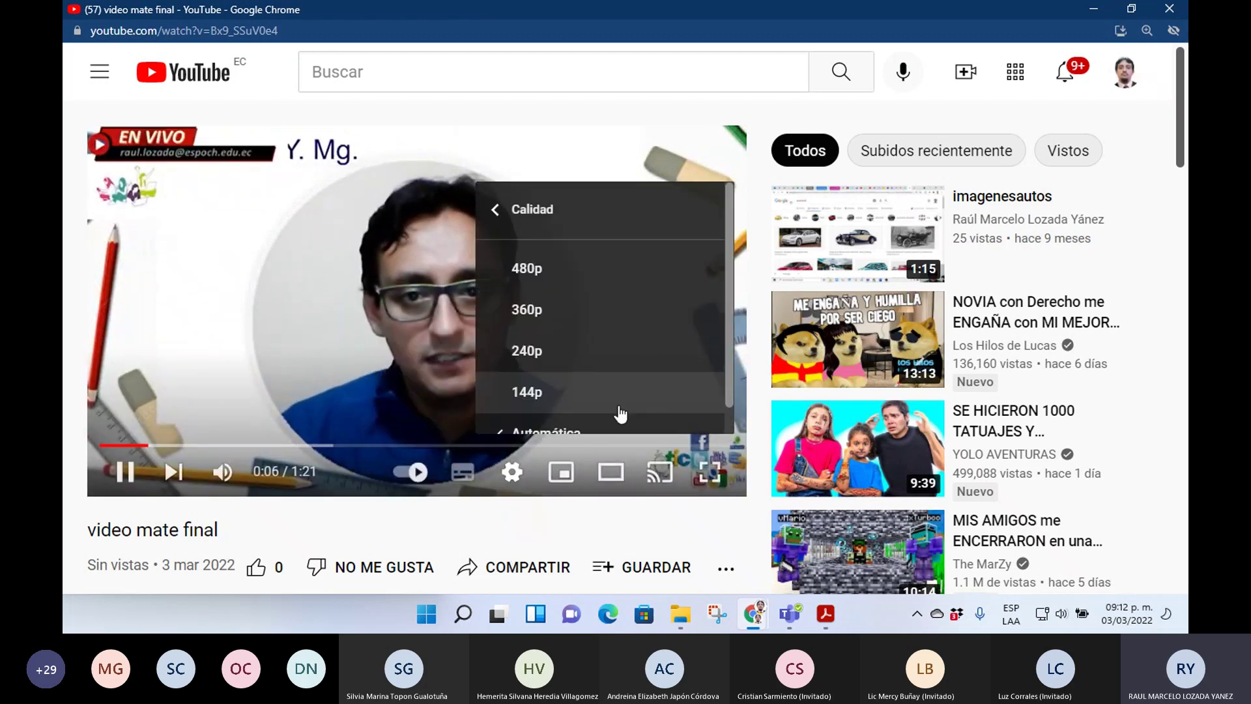
{"action": "scroll", "coordinate": [732, 401], "scroll_direction": "down", "scroll_amount": 1}
{"action": "scroll", "coordinate": [731, 310], "scroll_direction": "up", "scroll_amount": 1}
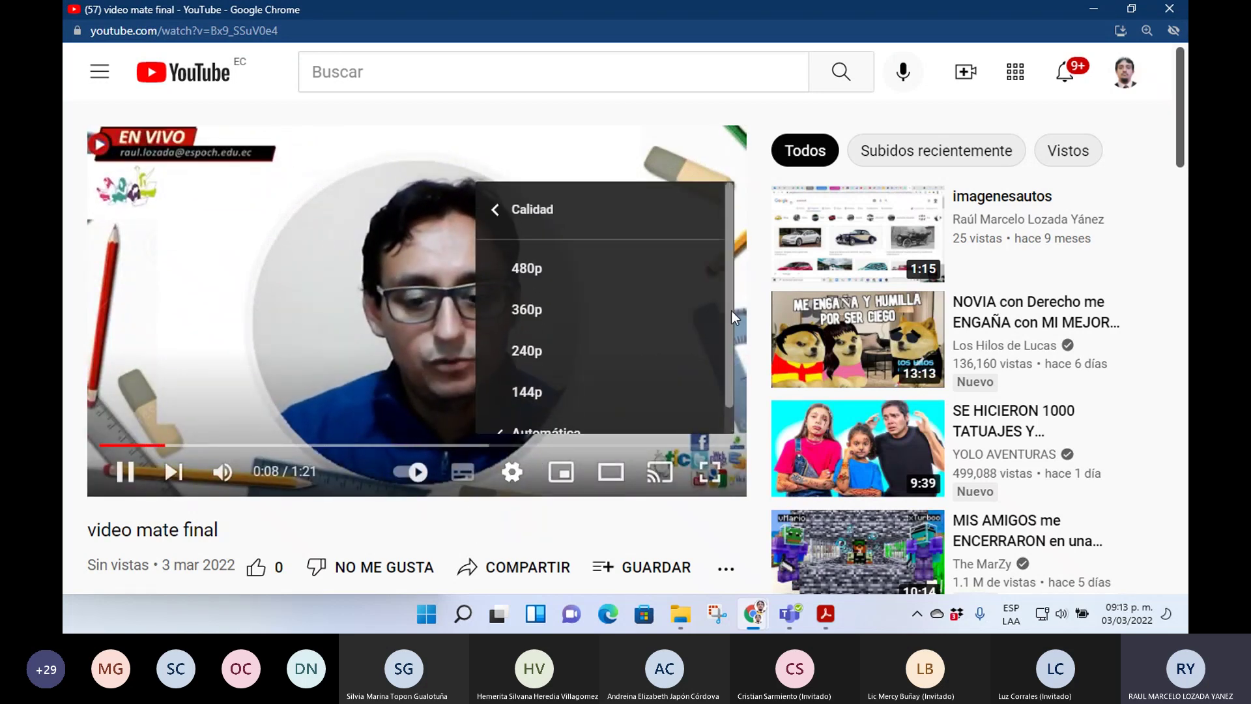
{"action": "scroll", "coordinate": [737, 412], "scroll_direction": "down", "scroll_amount": 1}
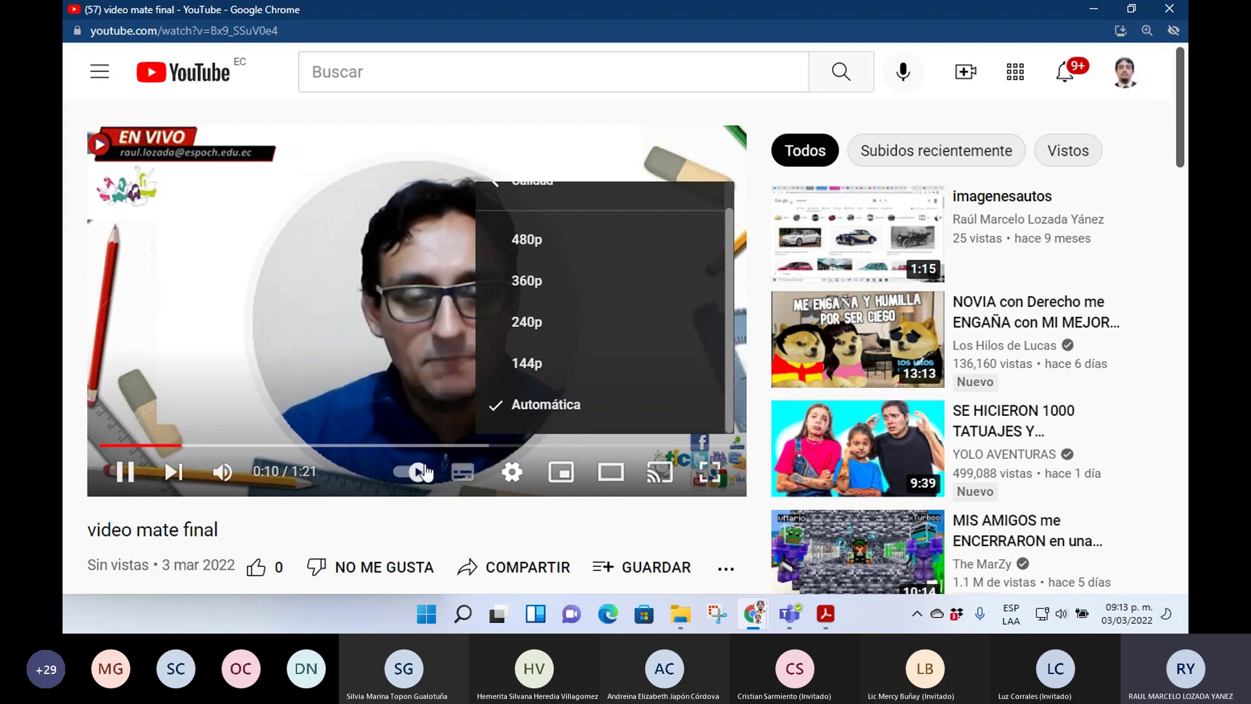
{"action": "left_click", "coordinate": [125, 480]}
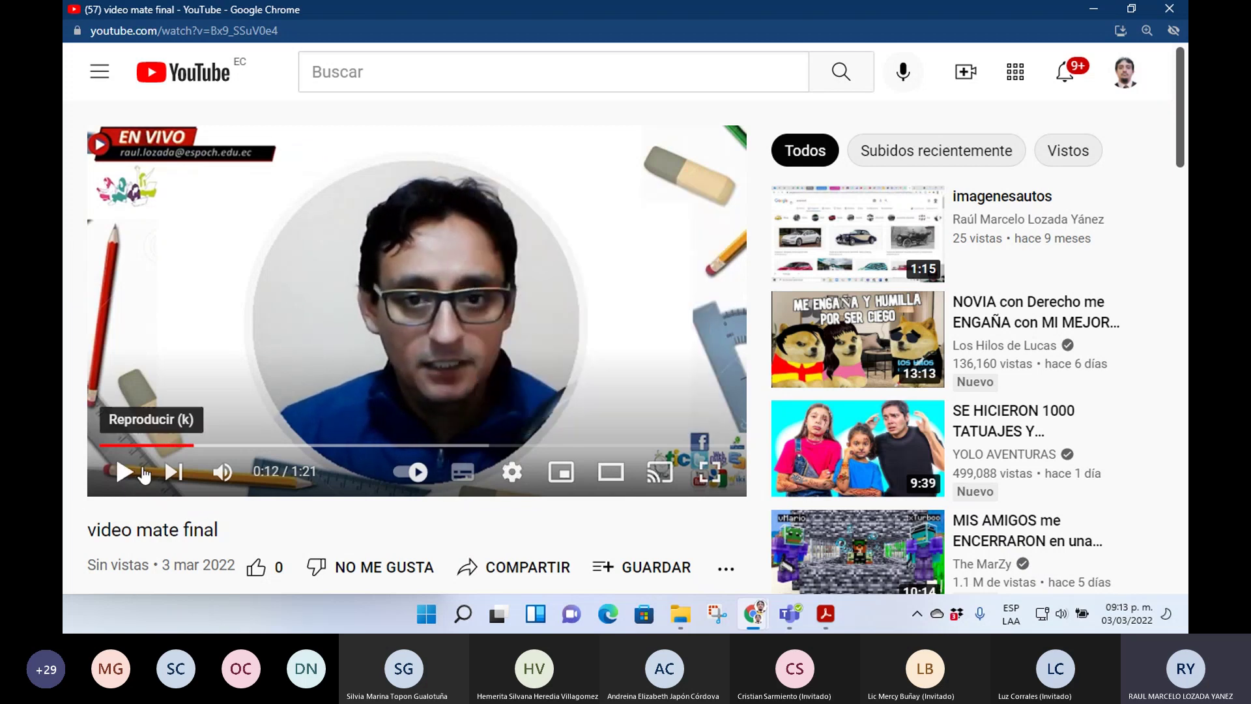
{"action": "left_click", "coordinate": [512, 471]}
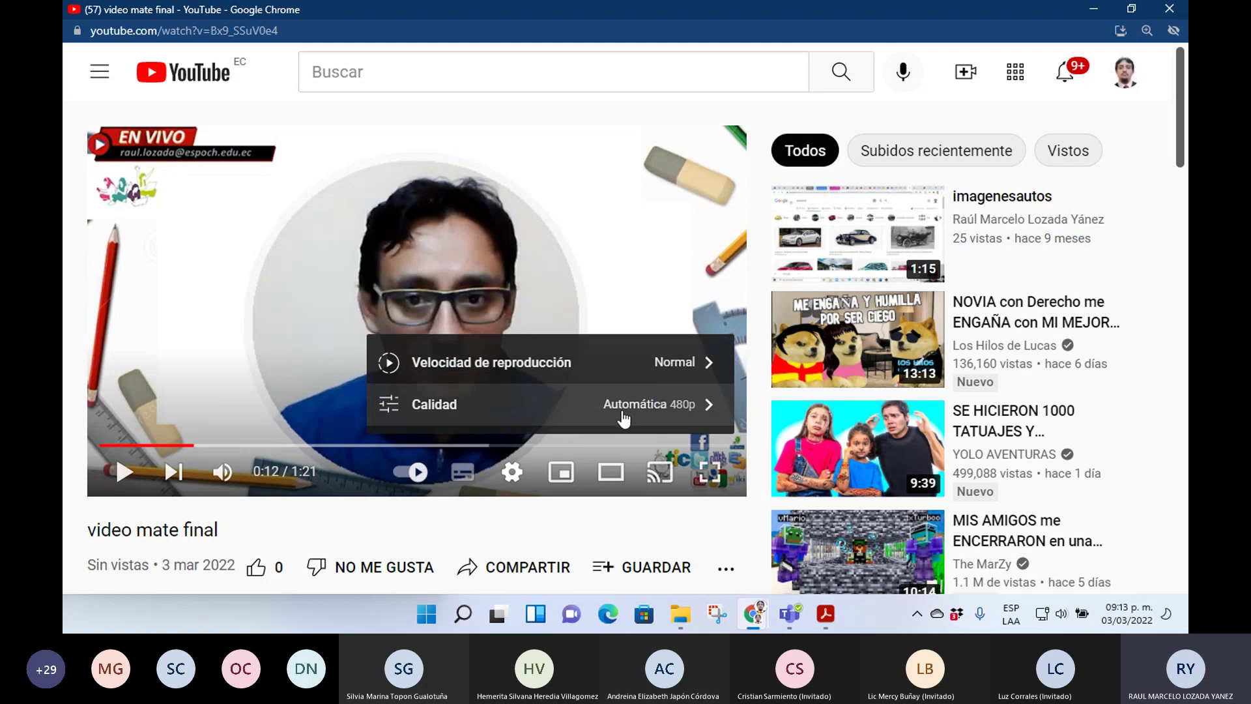
{"action": "left_click", "coordinate": [660, 404]}
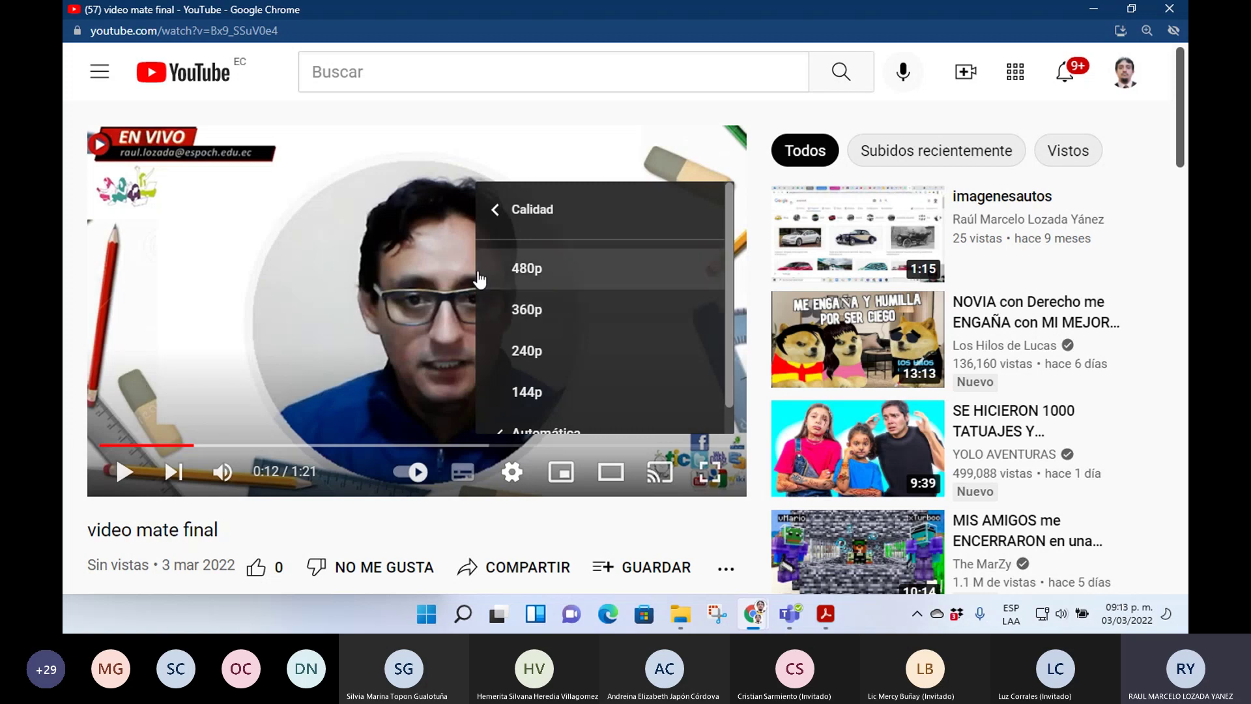
- Play video mate final in full screen, then leave full screen and close the video window
{"action": "left_click", "coordinate": [709, 471]}
{"action": "left_click", "coordinate": [118, 605]}
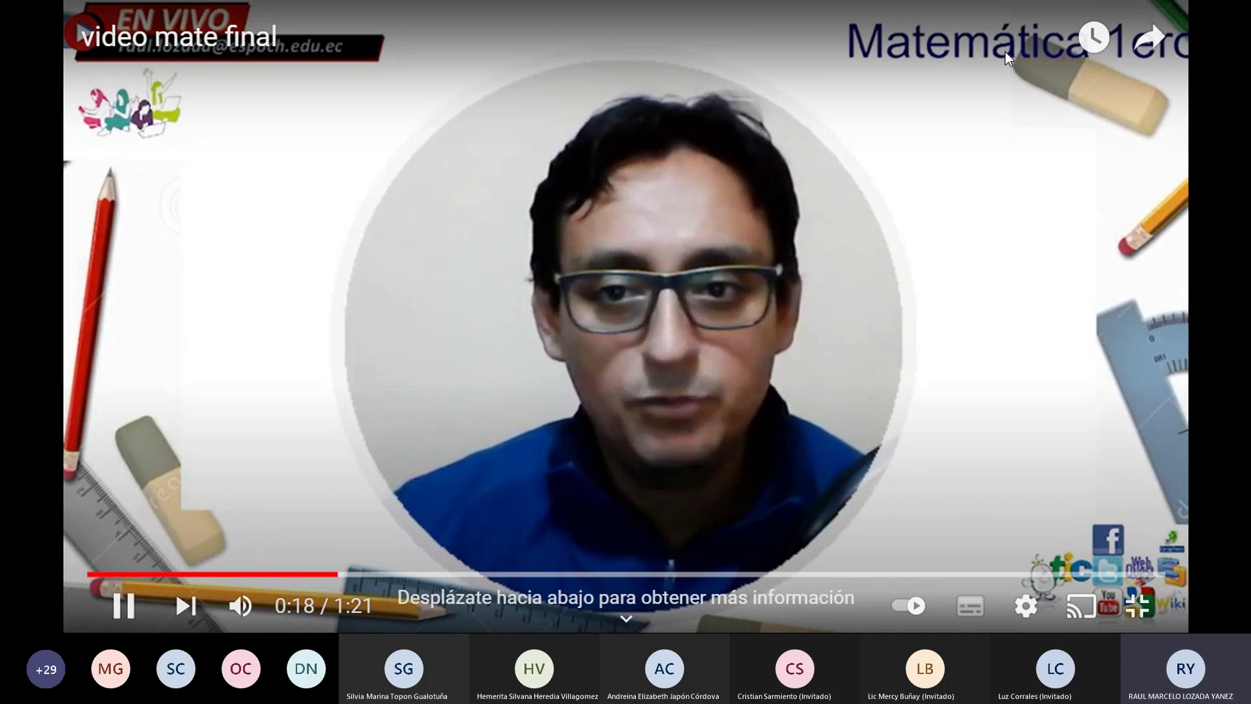
{"action": "key", "text": "Escape"}
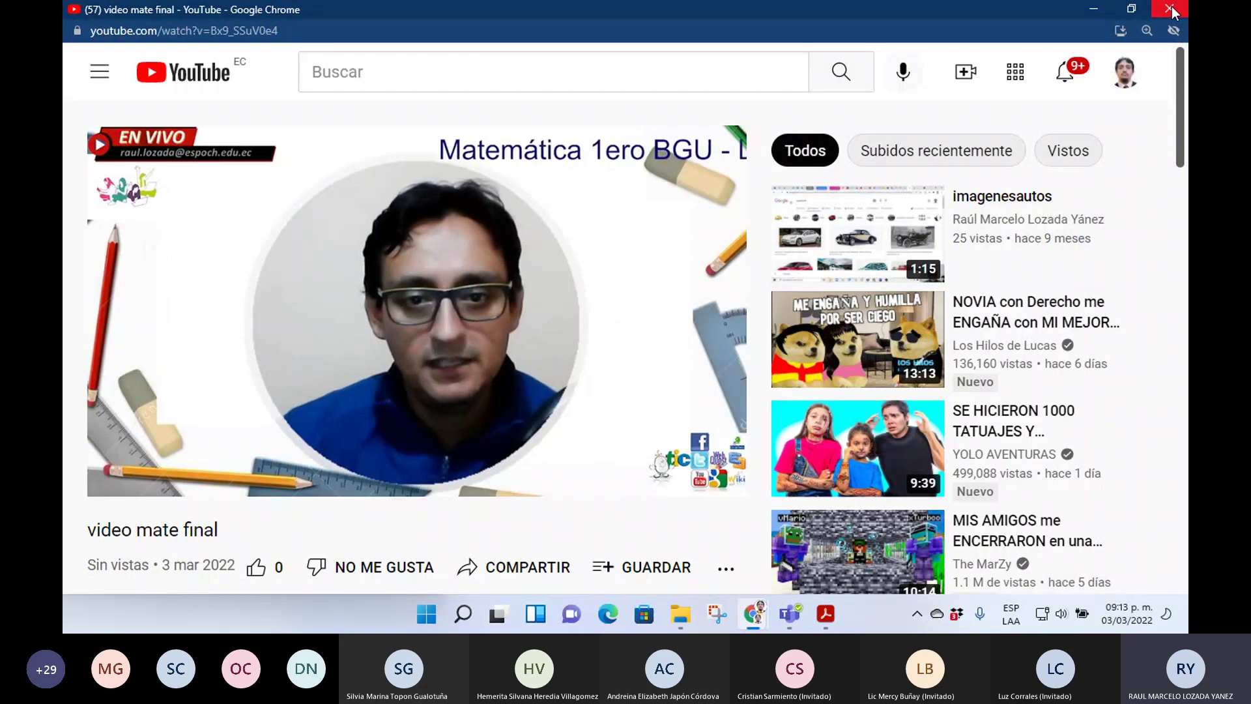
{"action": "left_click", "coordinate": [1171, 10]}
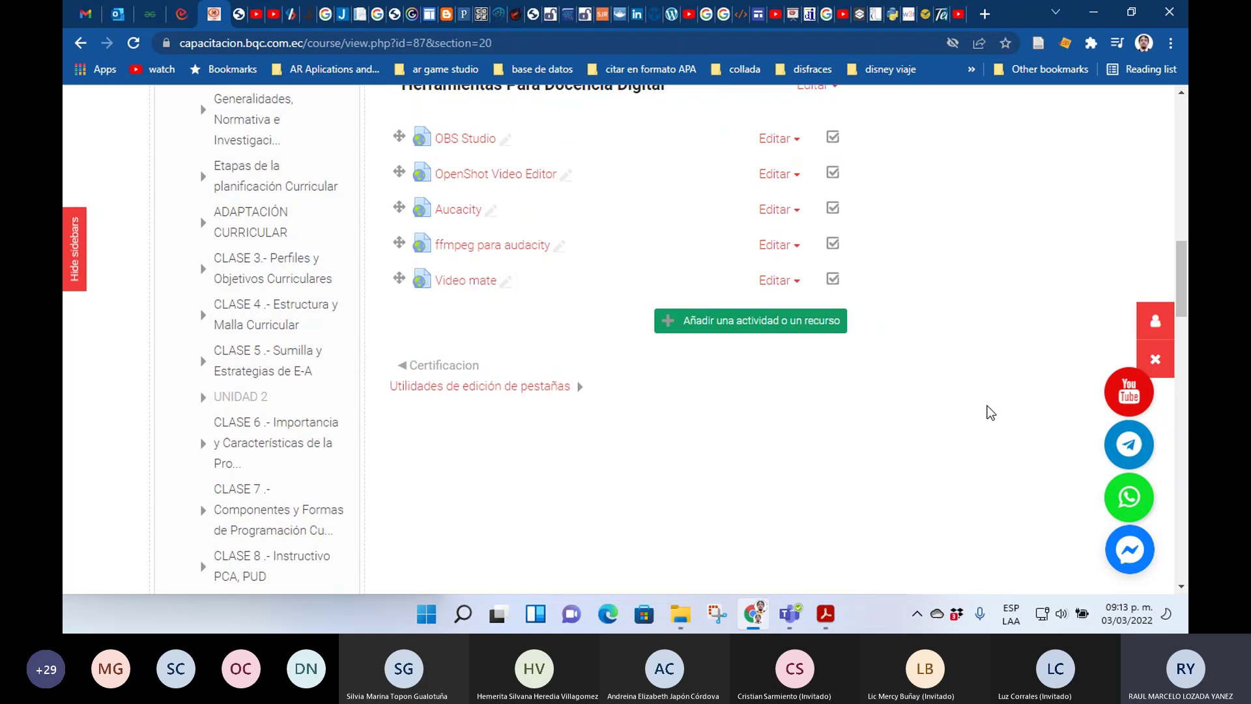
- Minimize the browser, launch Audacity, accept resetting its preferences, and dismiss the update notice and welcome window
{"action": "left_click", "coordinate": [1094, 13]}
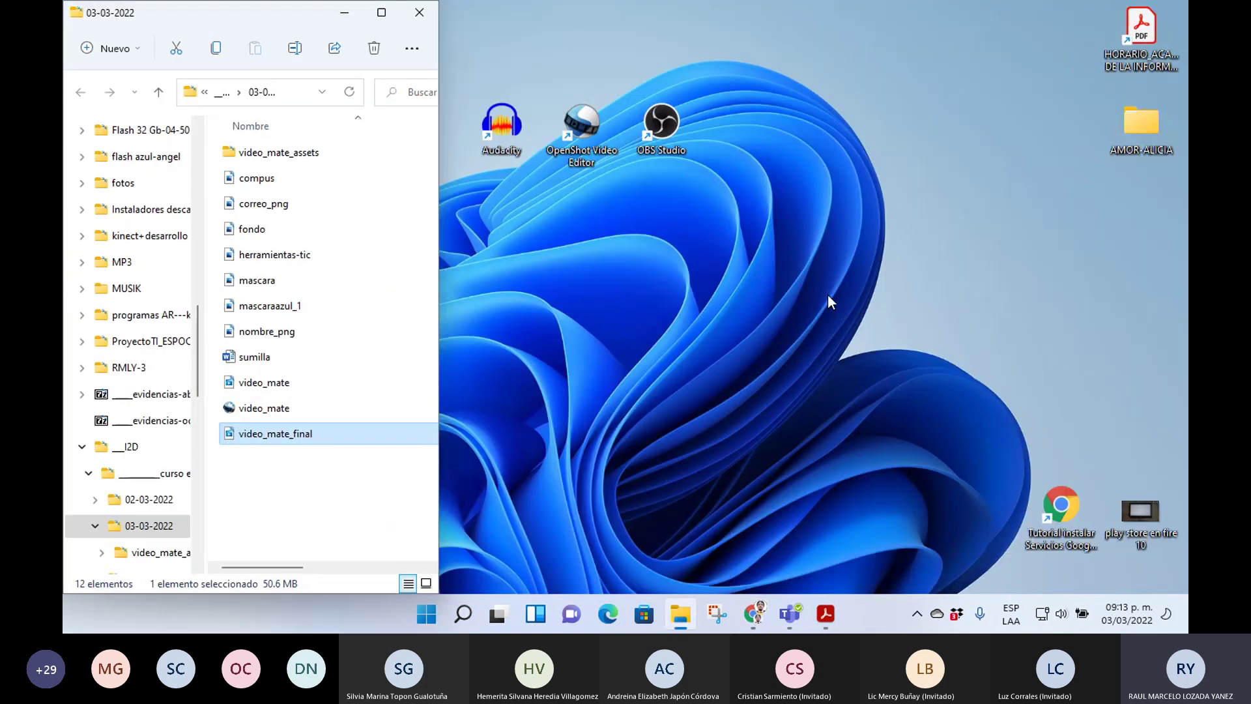
{"action": "left_click_drag", "start_coordinate": [944, 144], "coordinate": [944, 145]}
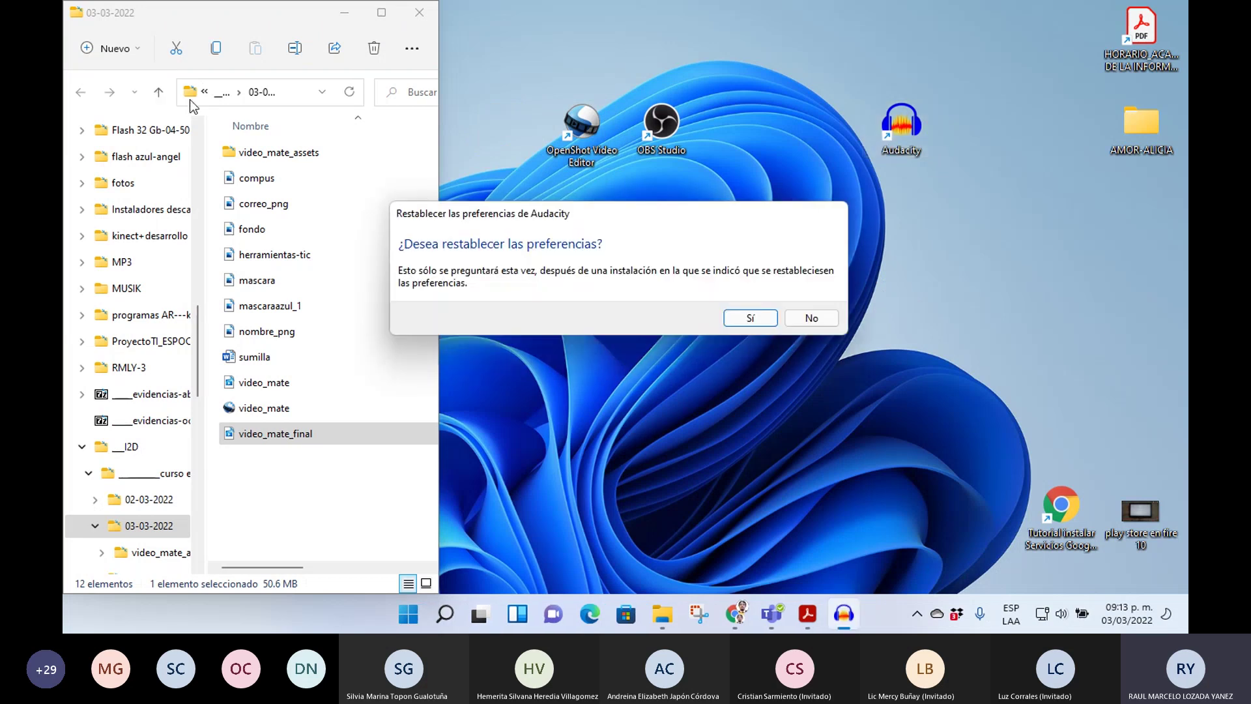
{"action": "left_click", "coordinate": [749, 324]}
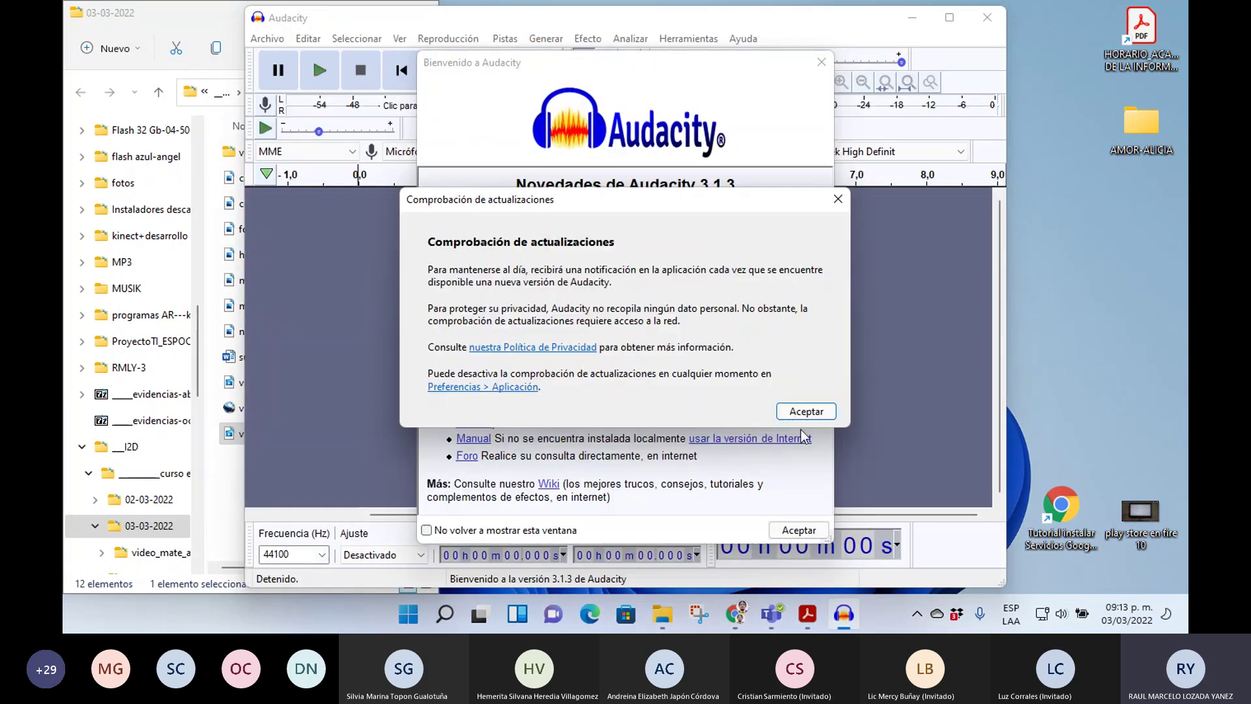
{"action": "left_click", "coordinate": [806, 411]}
{"action": "left_click", "coordinate": [789, 530]}
- Place the Audacity window beside the 03-03-2022 folder window and select the video_mate_final file
{"action": "left_click_drag", "start_coordinate": [787, 18], "coordinate": [982, 13]}
{"action": "left_click", "coordinate": [316, 499]}
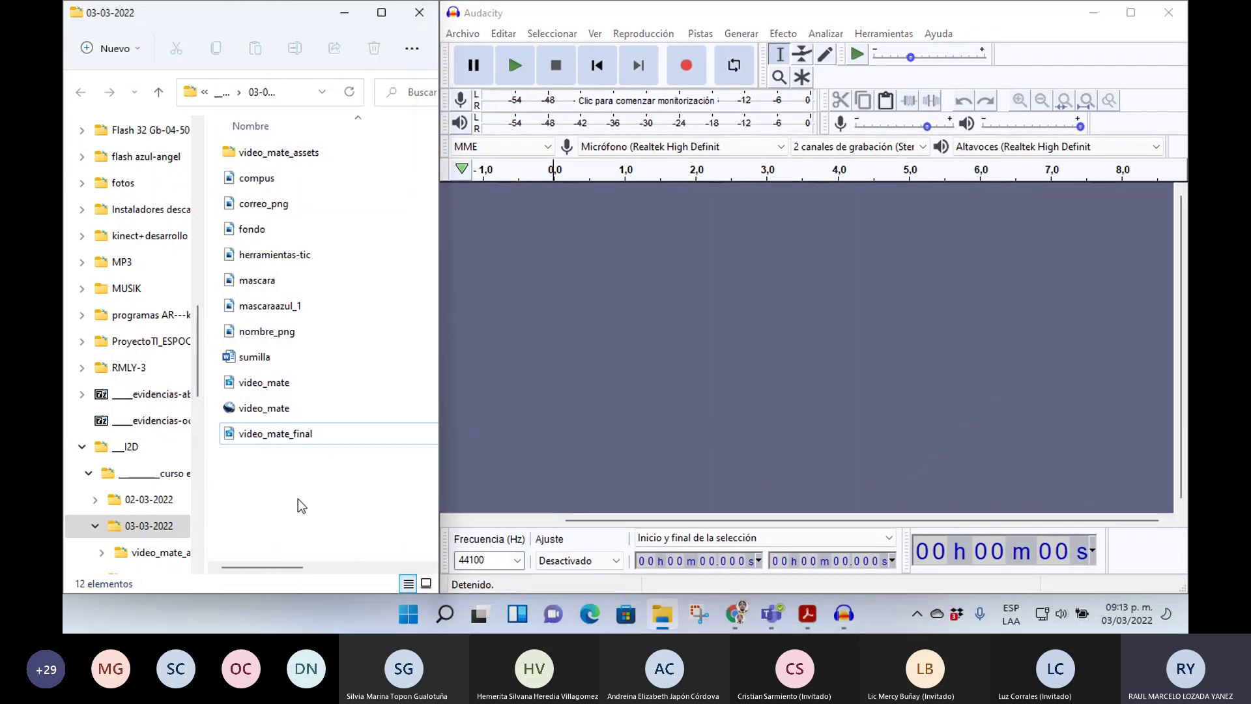
{"action": "left_click", "coordinate": [299, 434]}
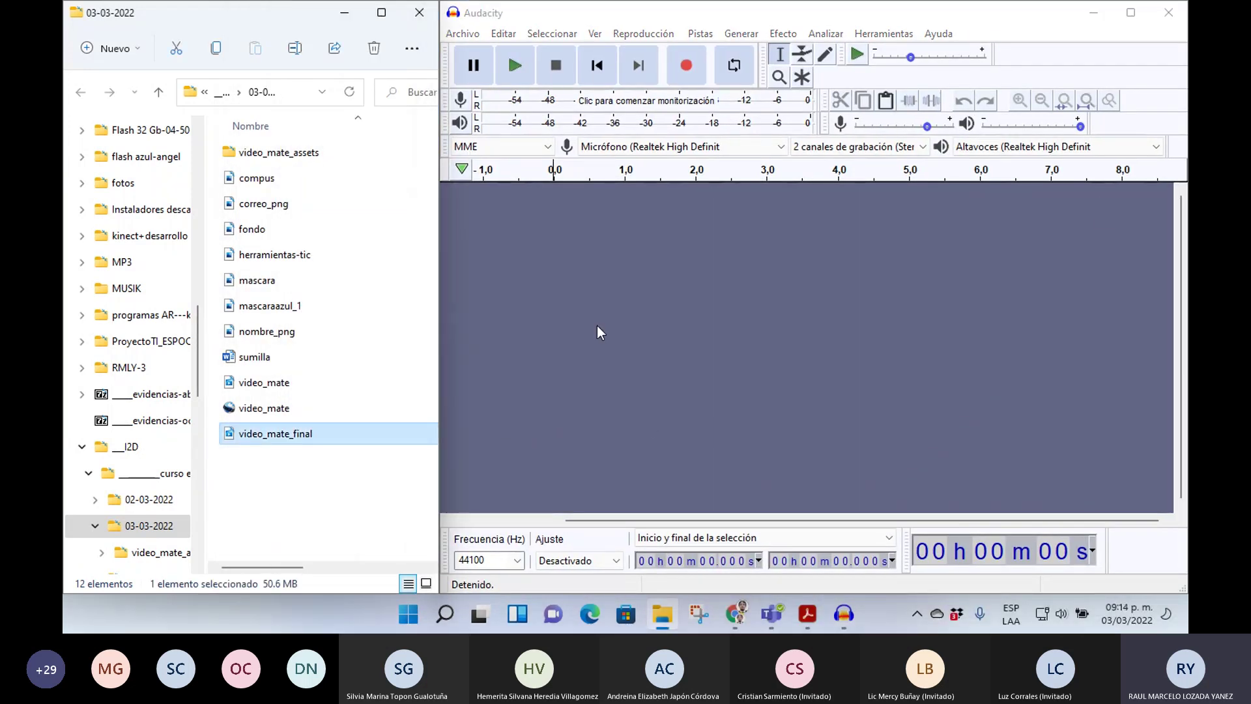
- Check the full path of the 03-03-2022 folder in File Explorer, then return to Audacity
{"action": "left_click", "coordinate": [464, 34]}
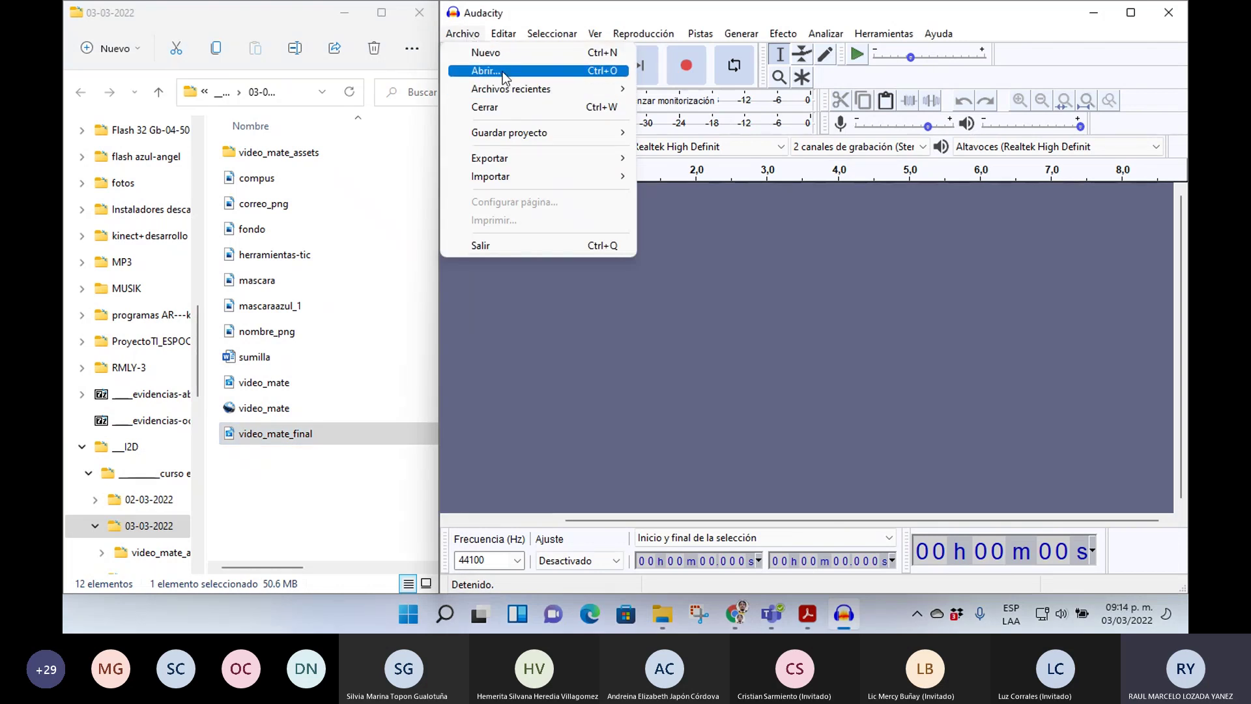
{"action": "left_click", "coordinate": [196, 98]}
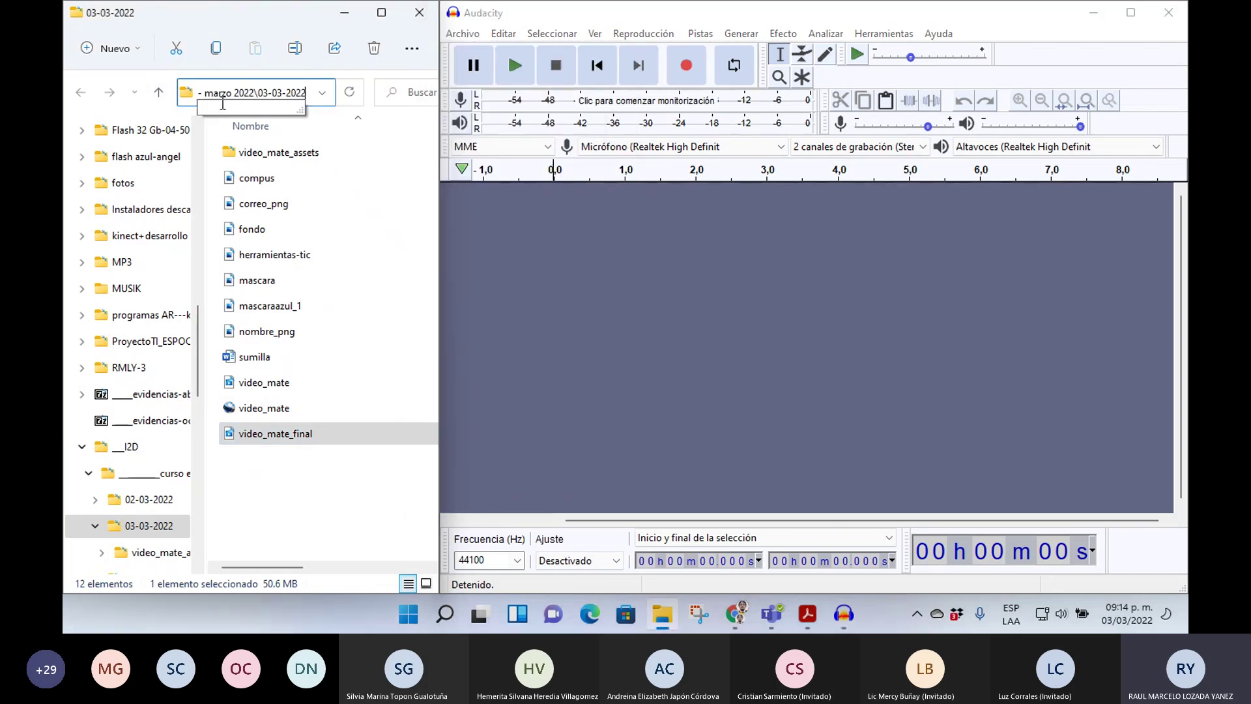
{"action": "left_click", "coordinate": [446, 52]}
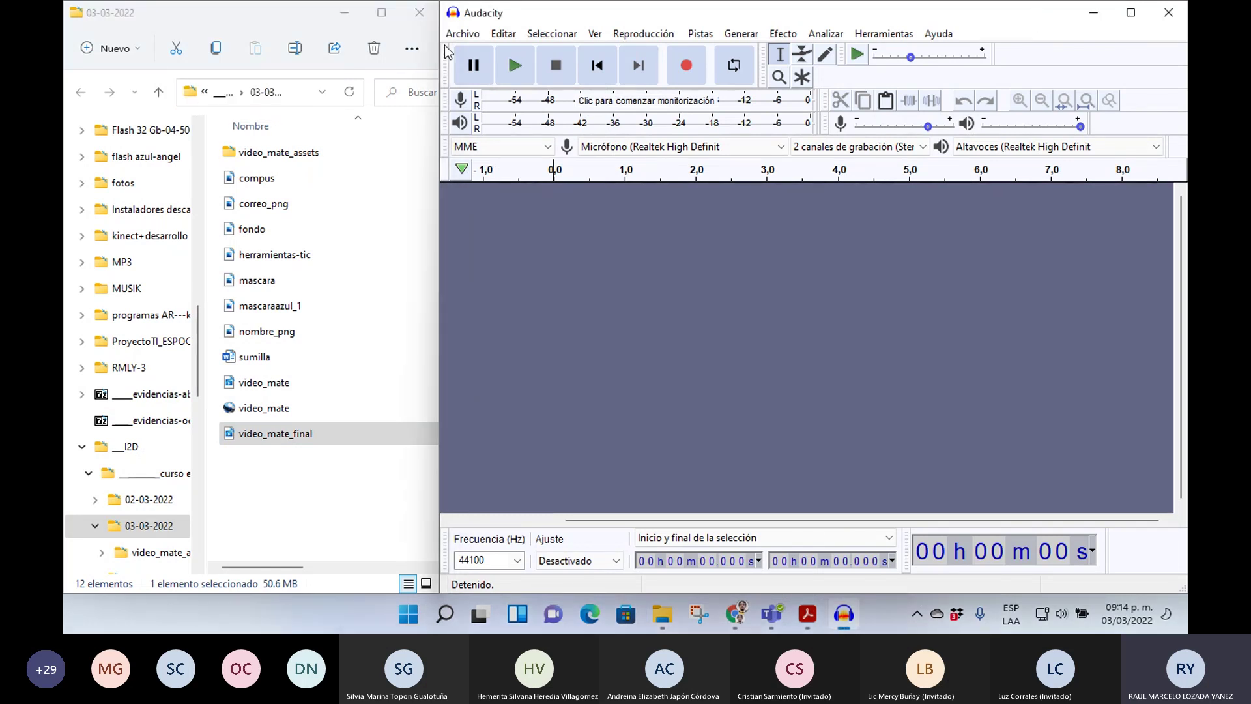
- Try to open video_mate_final in Audacity from the F: drive's ___I2D folder, inside the curso enero - marzo 2022 course folder's 03-03-2022 subfolder
{"action": "left_click", "coordinate": [463, 34]}
{"action": "left_click", "coordinate": [471, 68]}
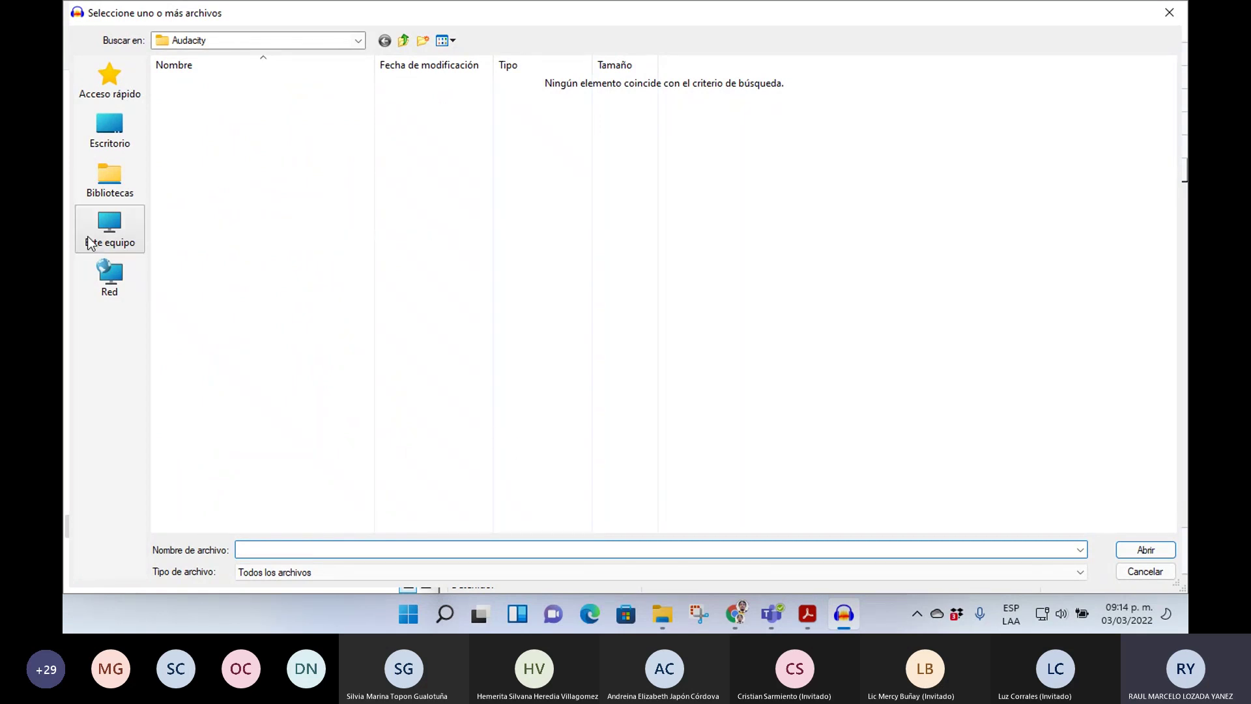
{"action": "left_click", "coordinate": [112, 225]}
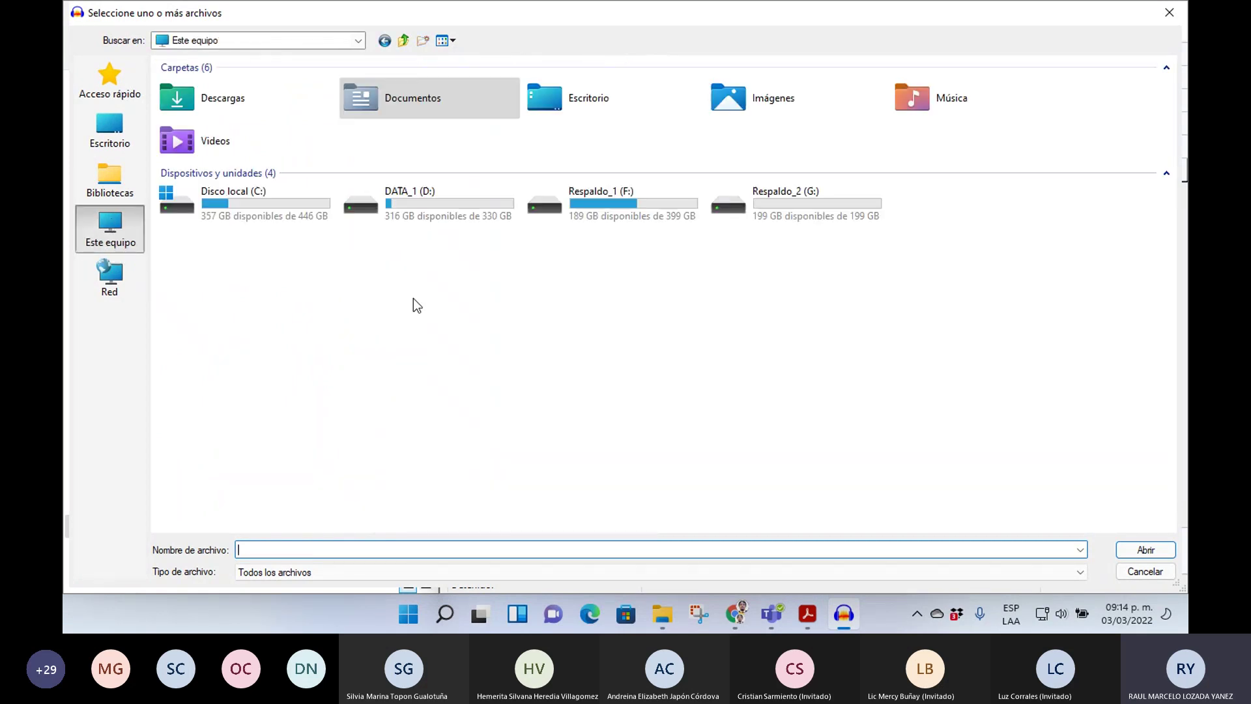
{"action": "double_click", "coordinate": [652, 196]}
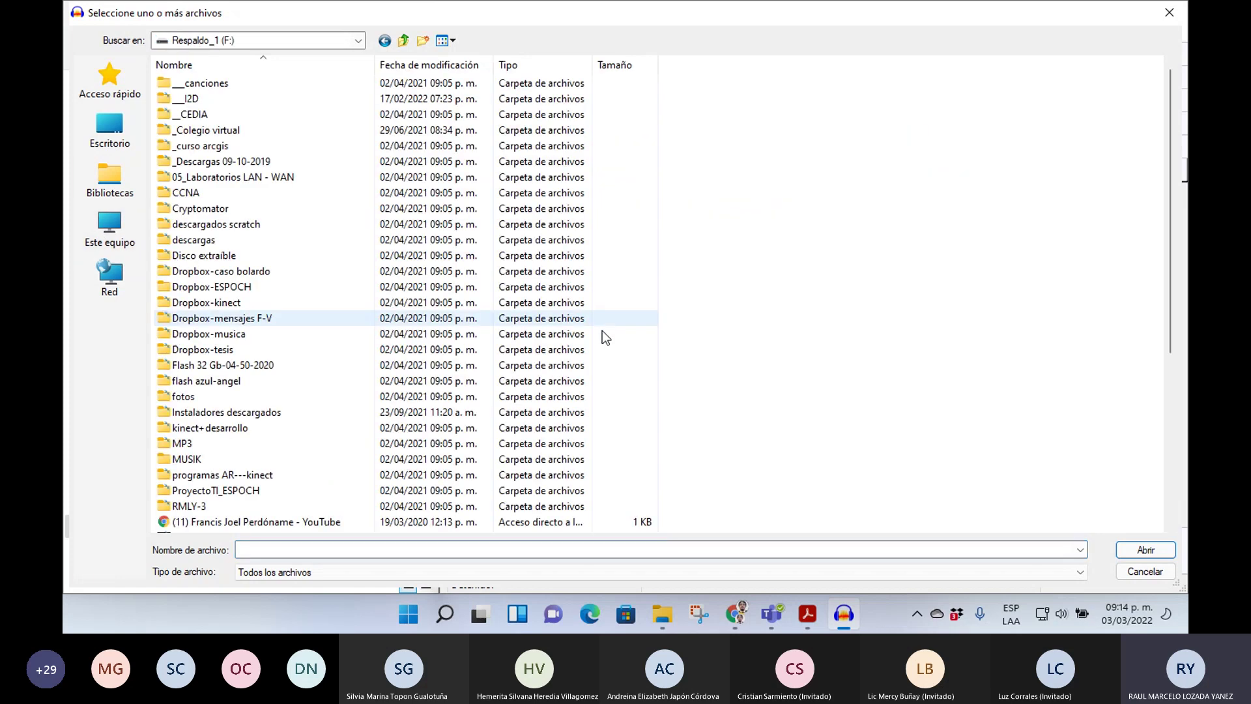
{"action": "double_click", "coordinate": [192, 99]}
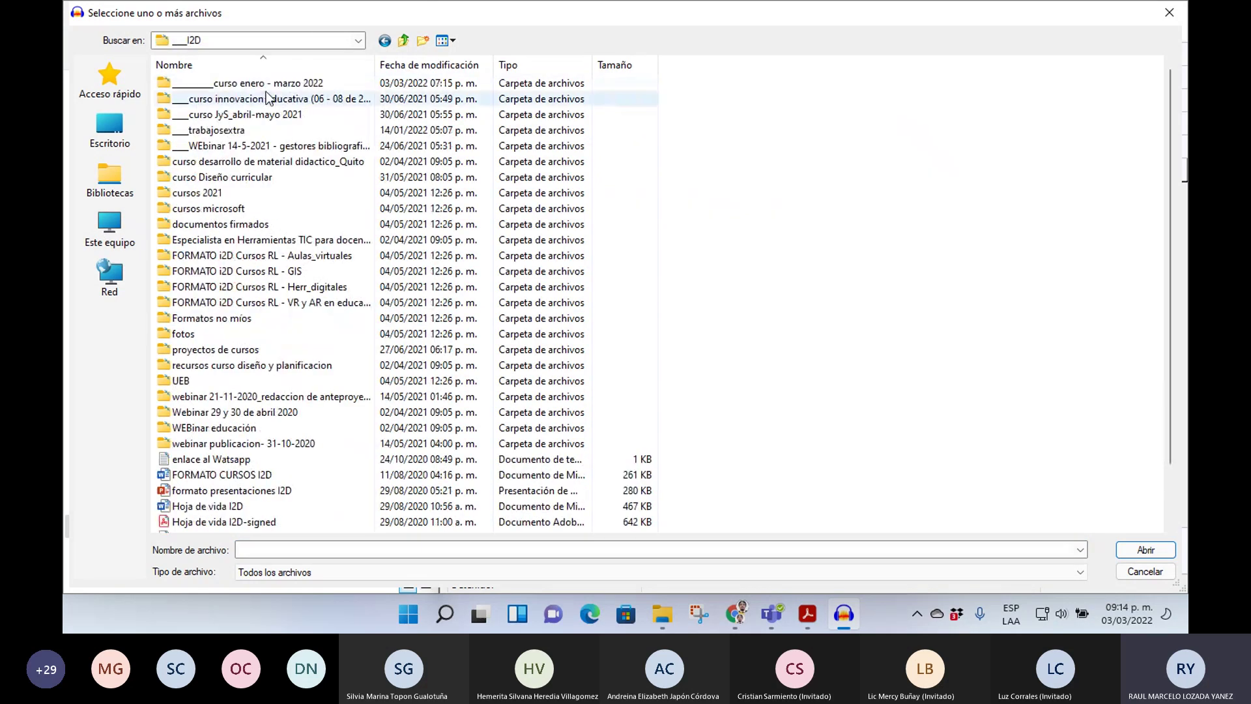
{"action": "double_click", "coordinate": [280, 83]}
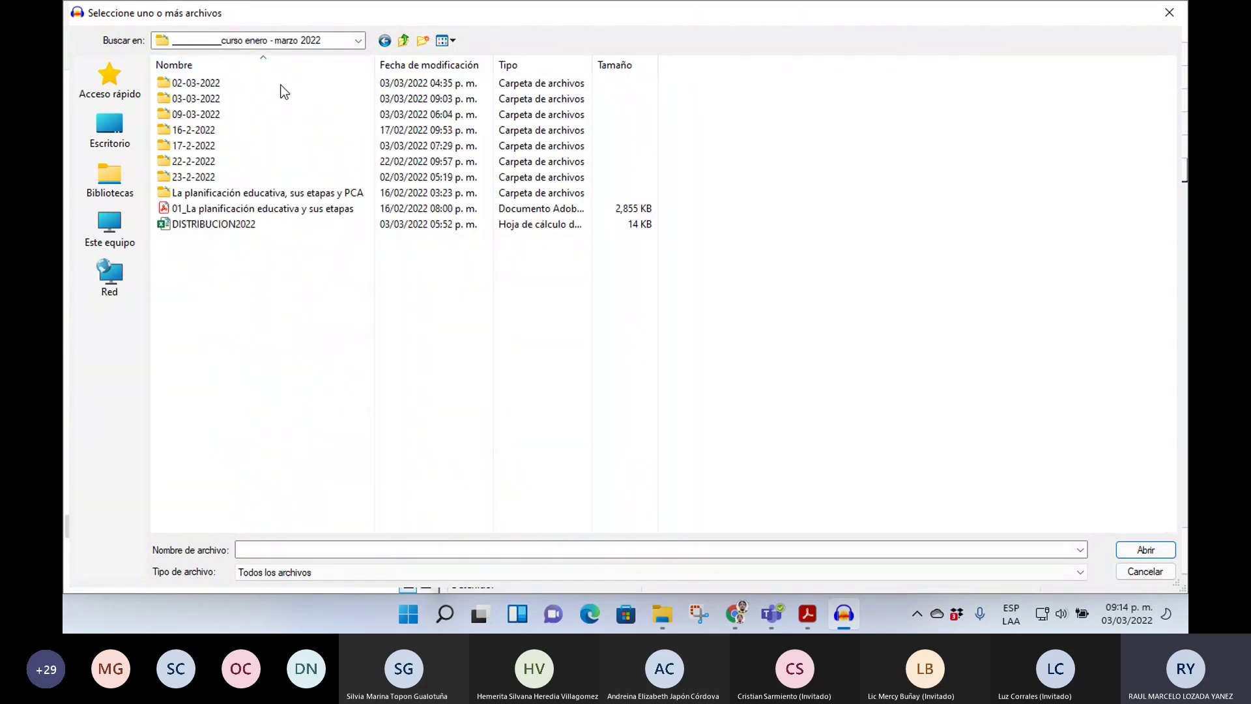
{"action": "double_click", "coordinate": [215, 101]}
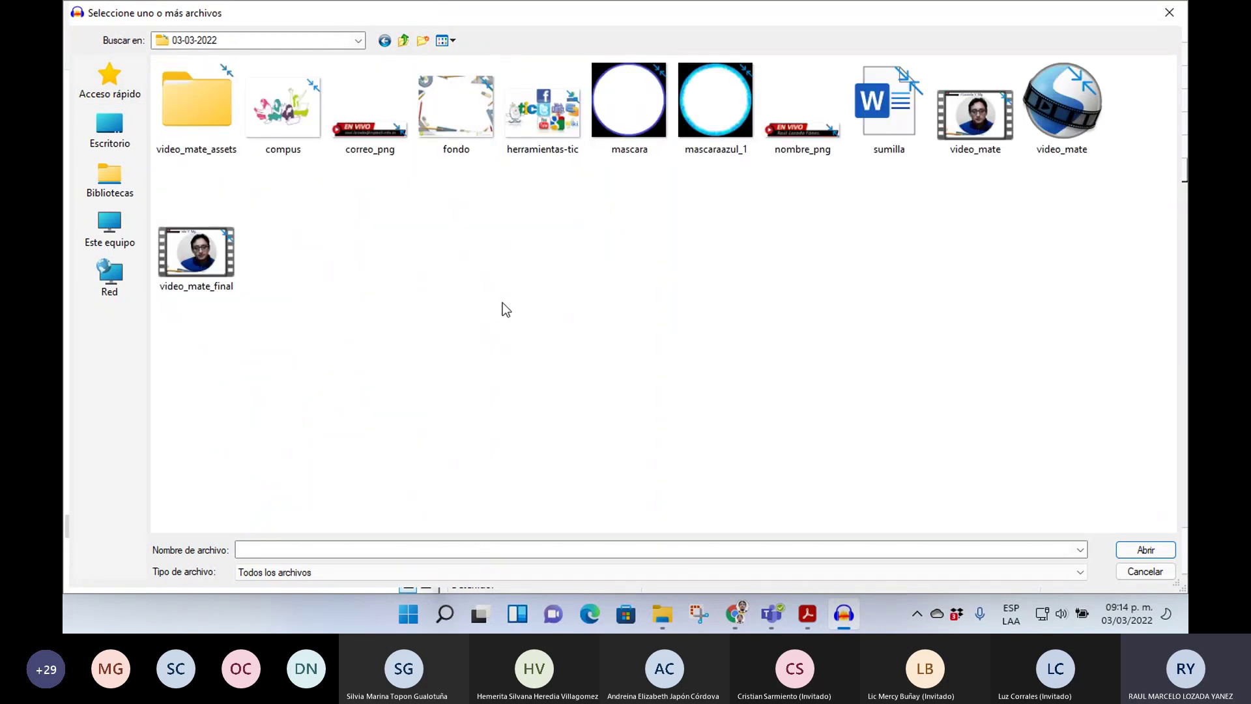
{"action": "left_click", "coordinate": [211, 264]}
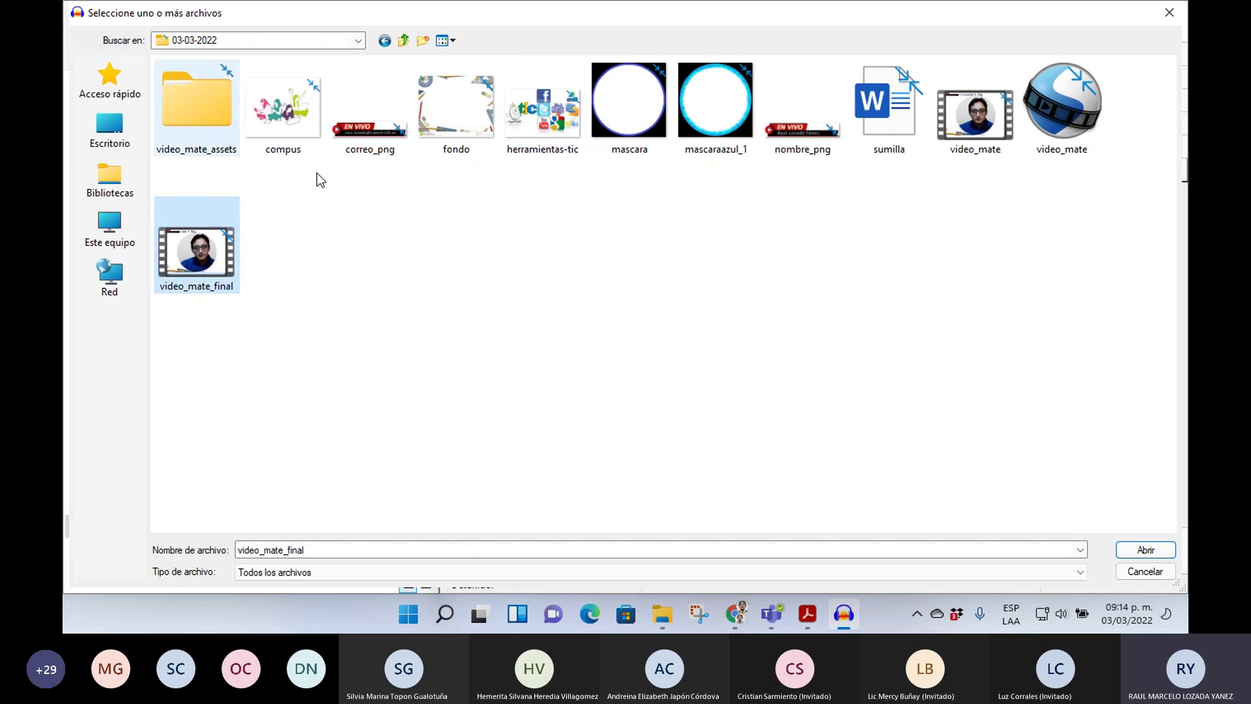
{"action": "left_click", "coordinate": [1131, 553]}
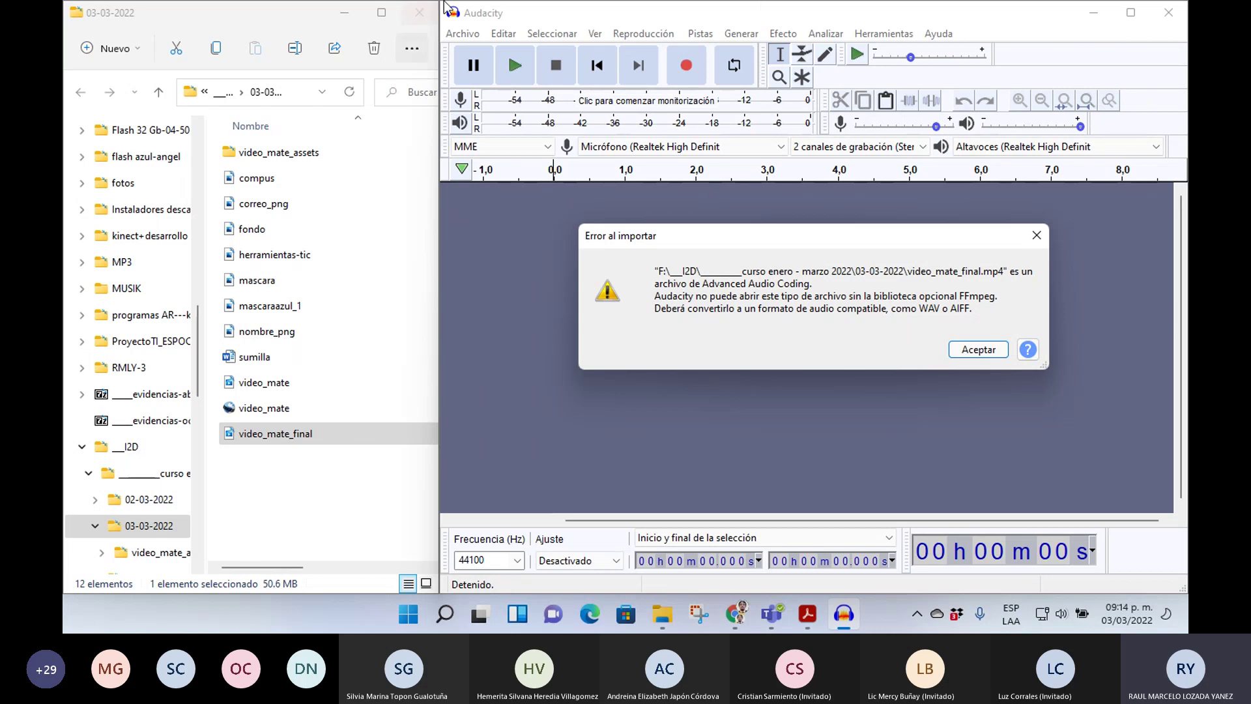
{"action": "left_click", "coordinate": [979, 349]}
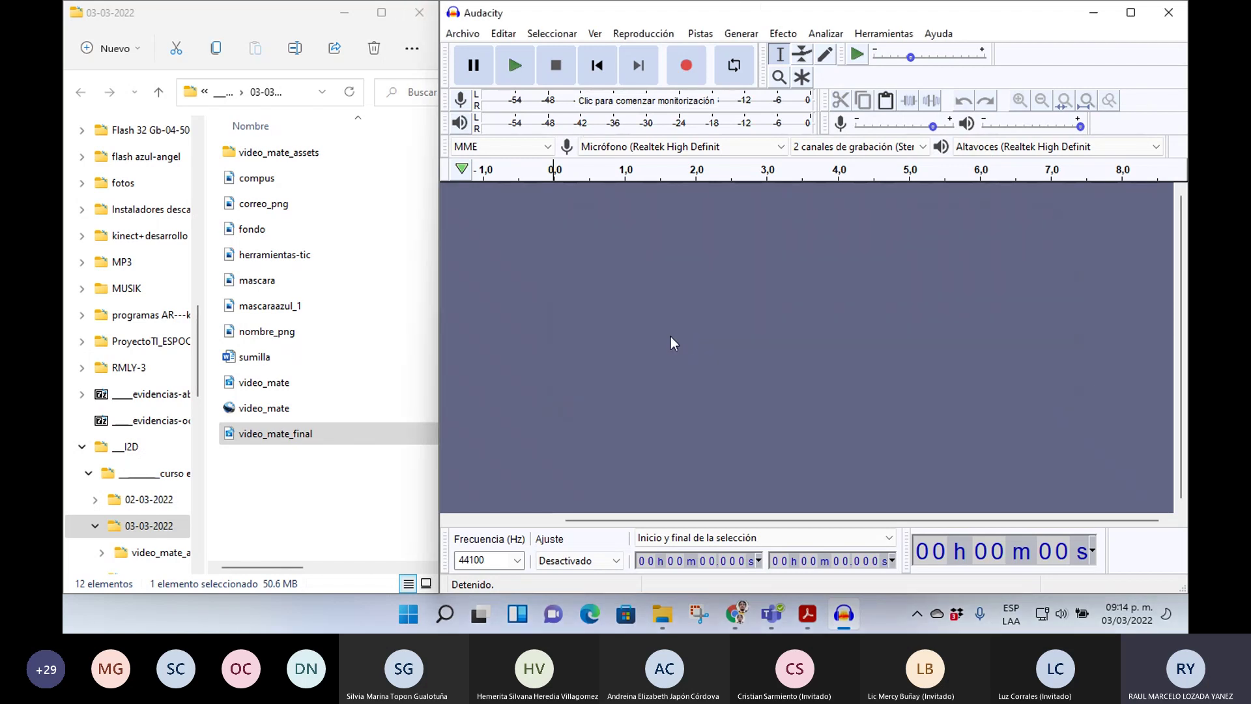
- Minimize Audacity, return to the course page in the browser, and indent the Video mate link to the right
{"action": "left_click", "coordinate": [1093, 13]}
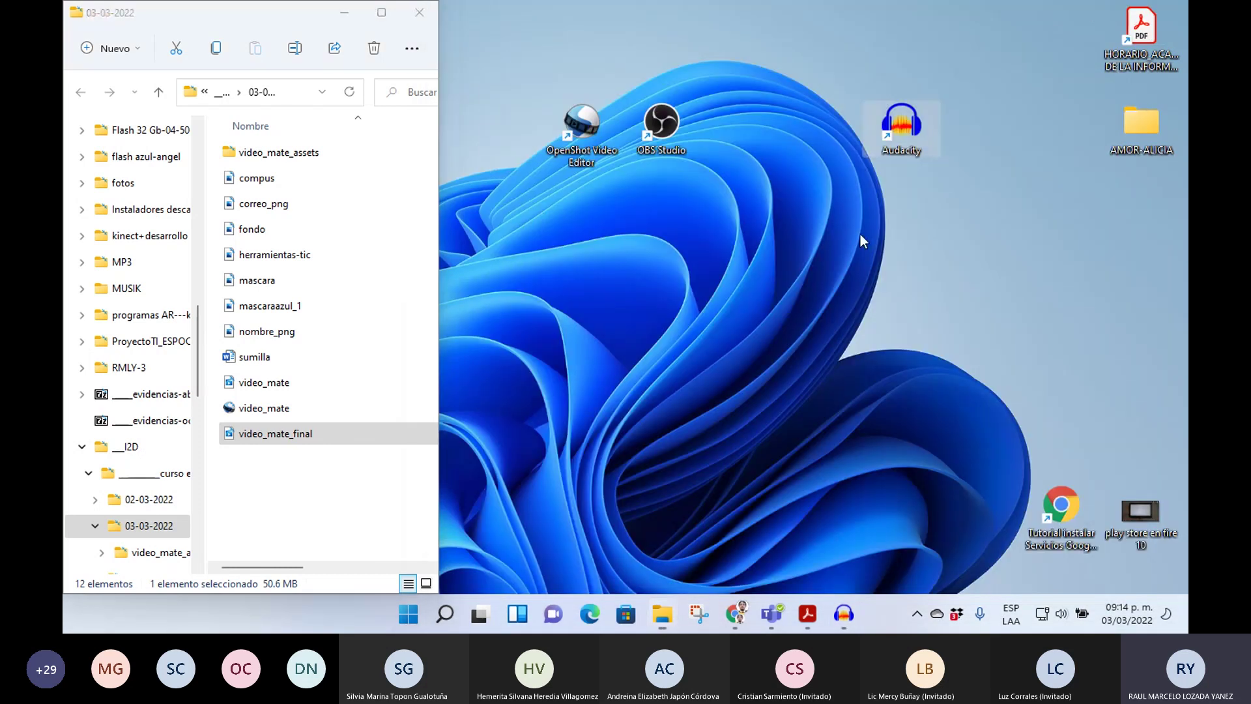
{"action": "left_click", "coordinate": [735, 614]}
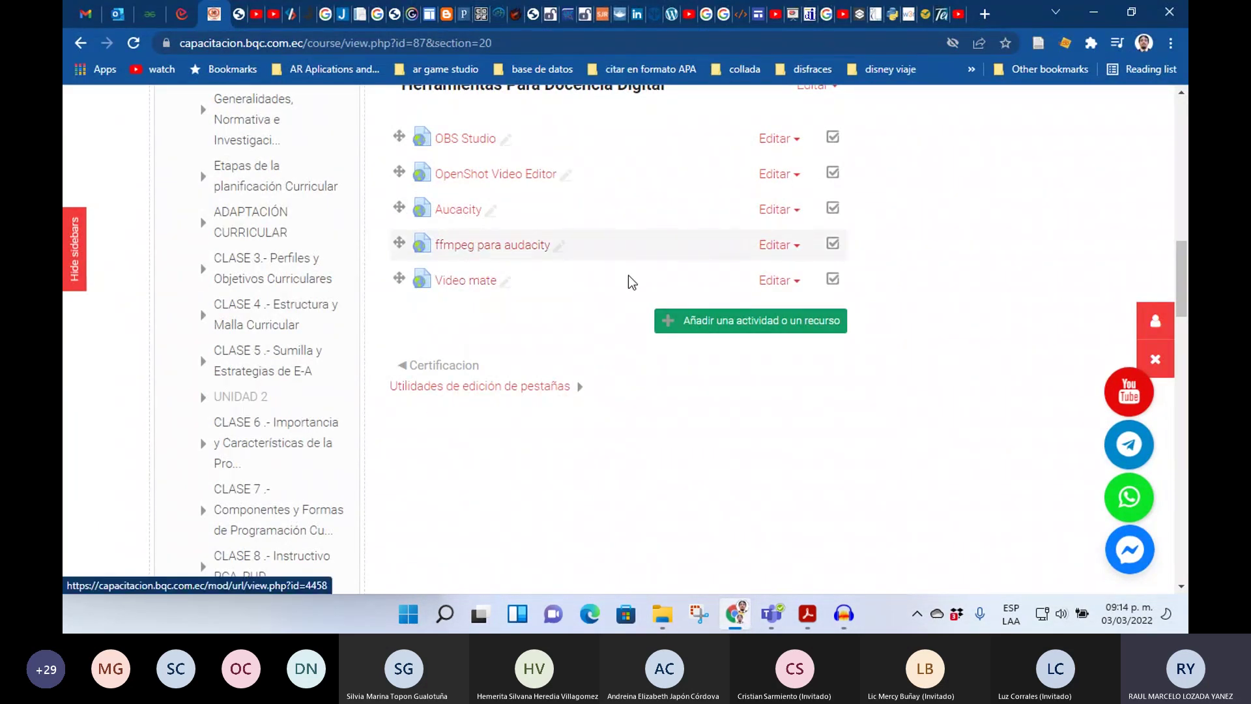
{"action": "left_click", "coordinate": [772, 286]}
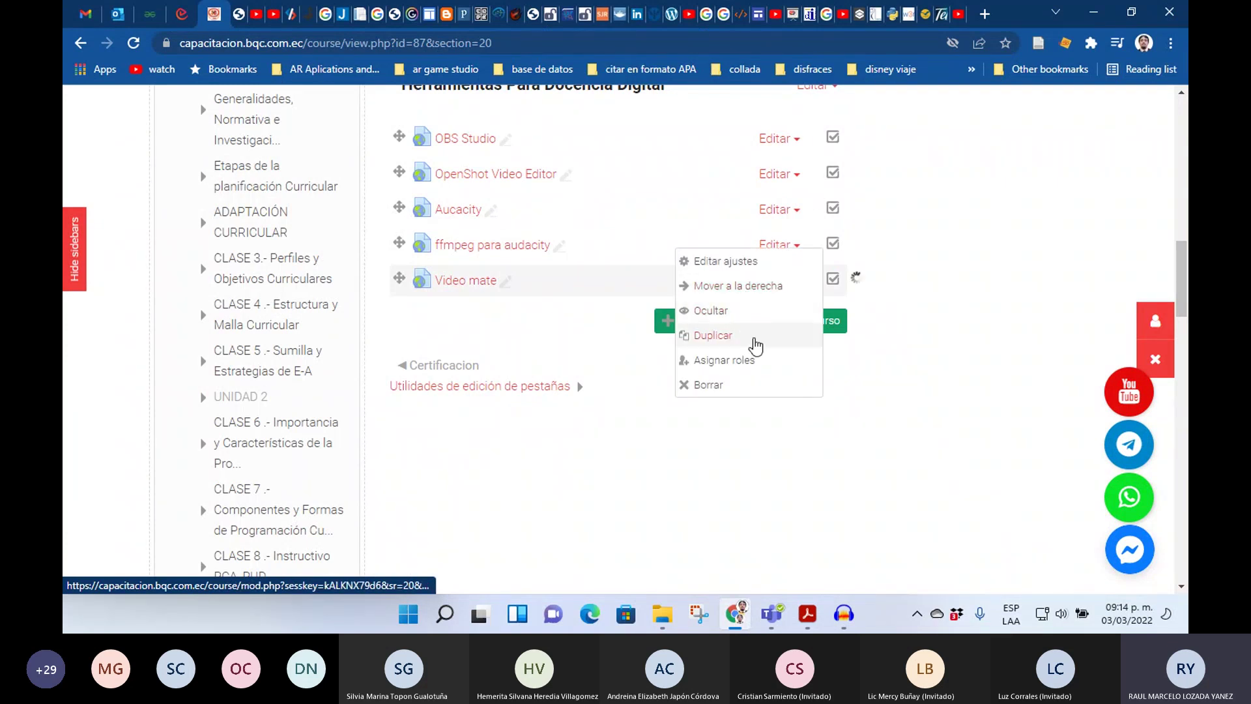
{"action": "left_click", "coordinate": [753, 335]}
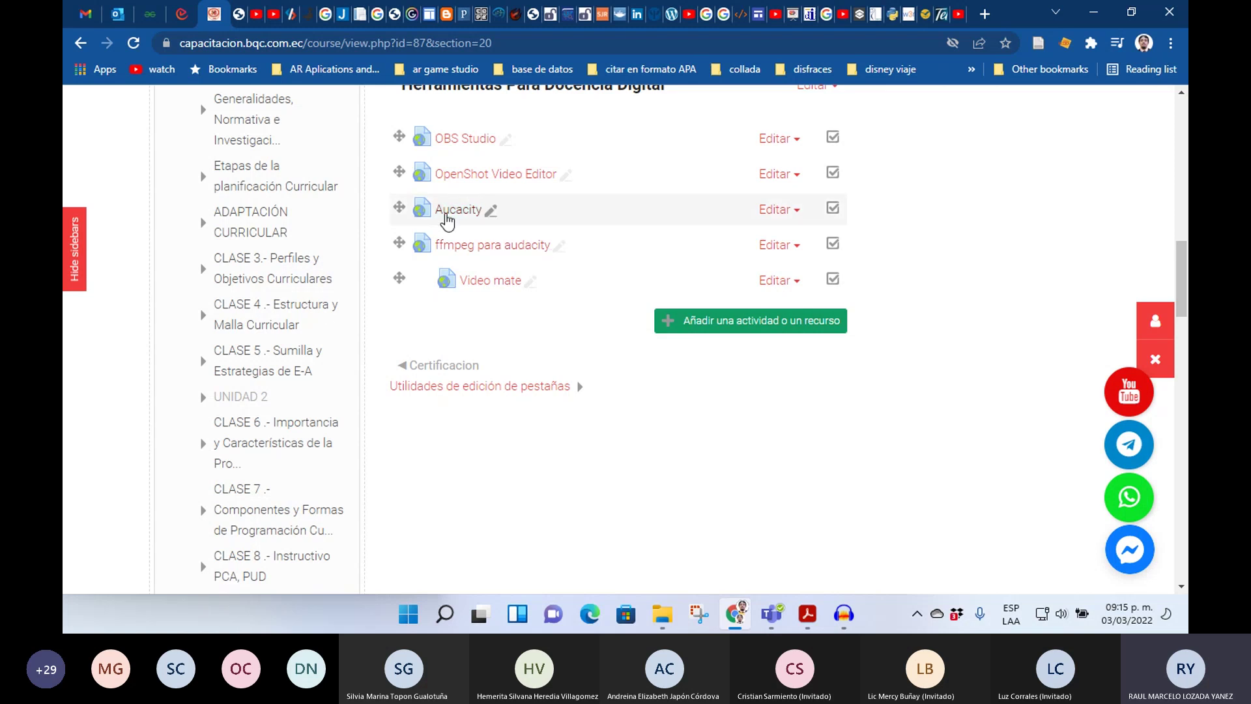
- Switch to Audacity, maximize its window, and minimize it to return to the course page
{"action": "left_click", "coordinate": [844, 614]}
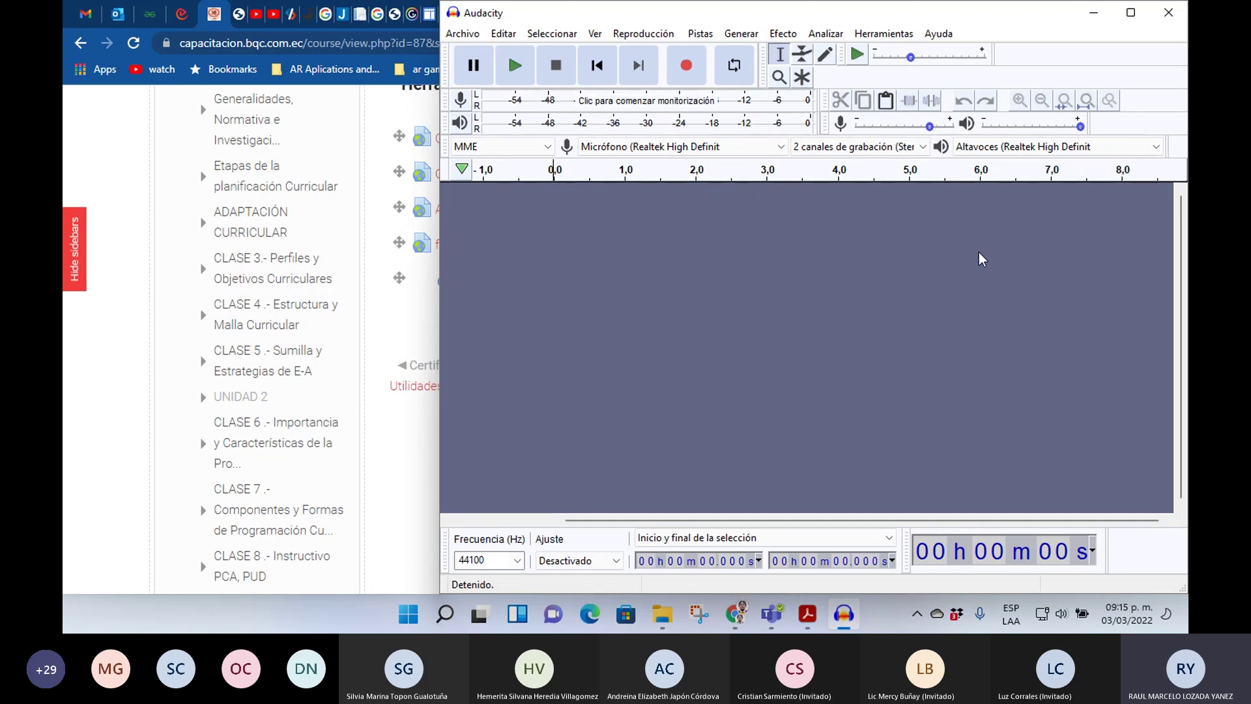
{"action": "left_click", "coordinate": [1129, 14]}
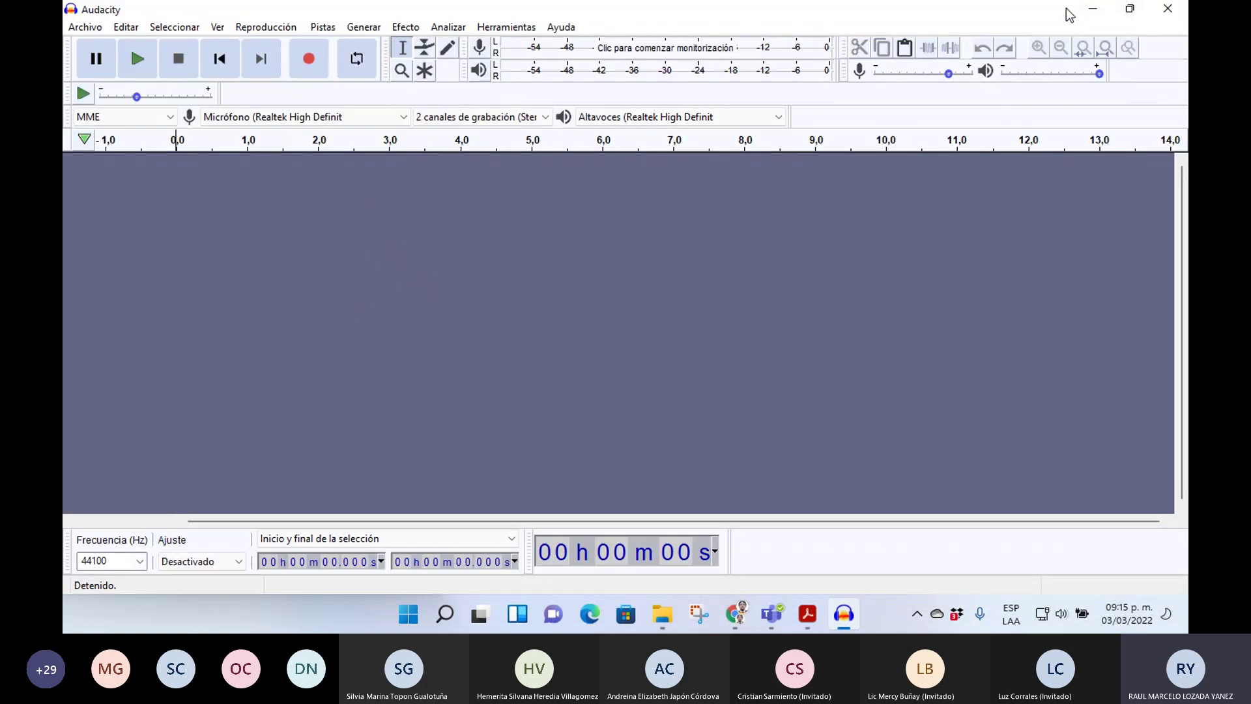
{"action": "left_click", "coordinate": [1093, 14]}
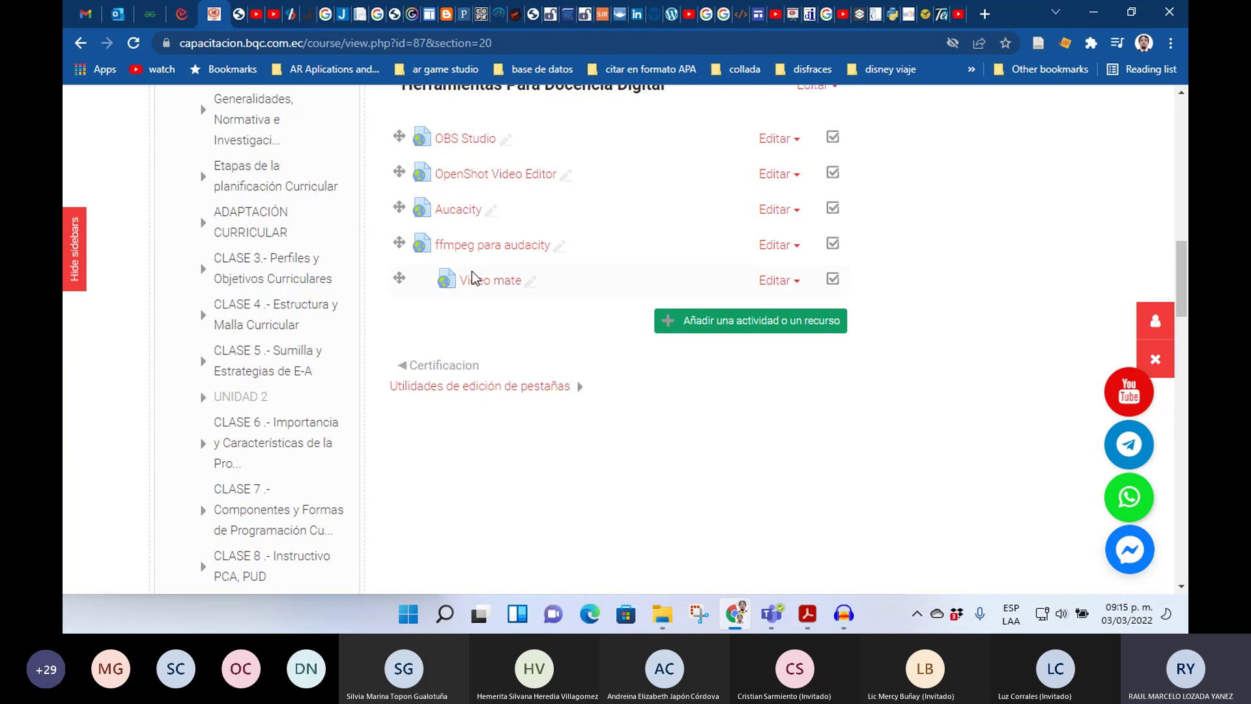
- Open the ffmpeg para audacity link, maximize its window, and go to the section on locating the FFmpeg library manually
{"action": "left_click", "coordinate": [503, 245]}
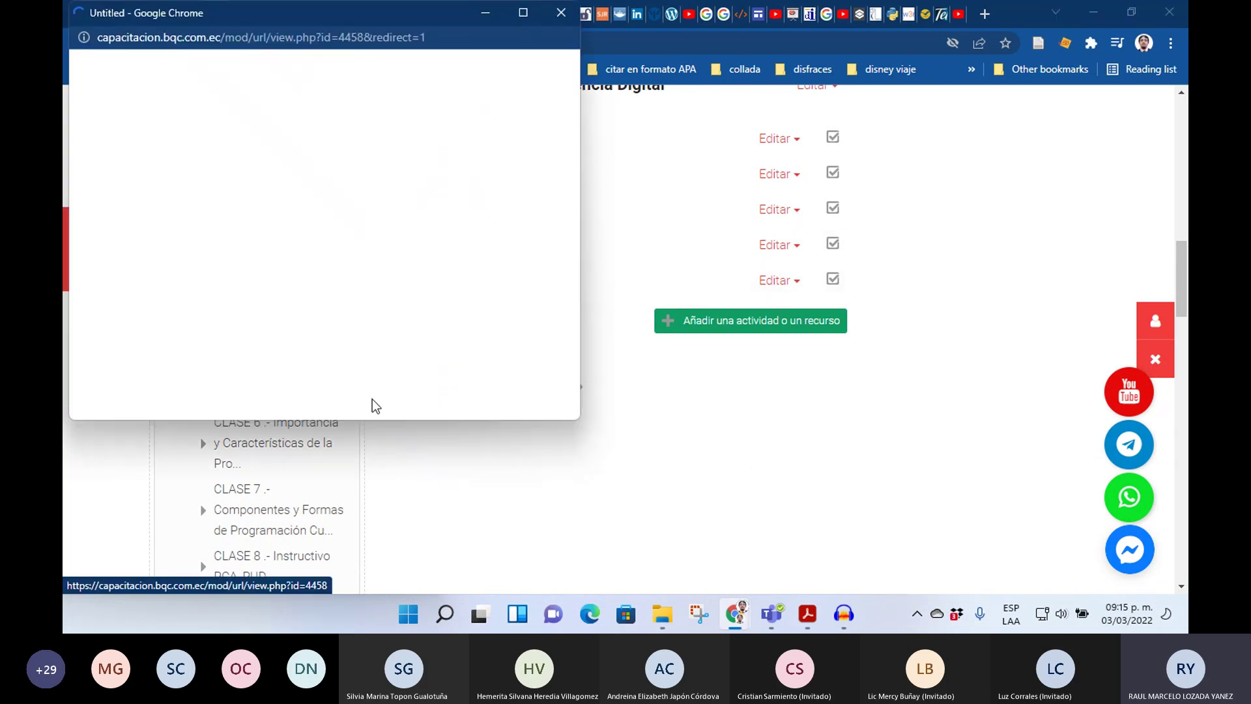
{"action": "left_click", "coordinate": [522, 14]}
{"action": "left_click_drag", "start_coordinate": [1178, 208], "coordinate": [1176, 405]}
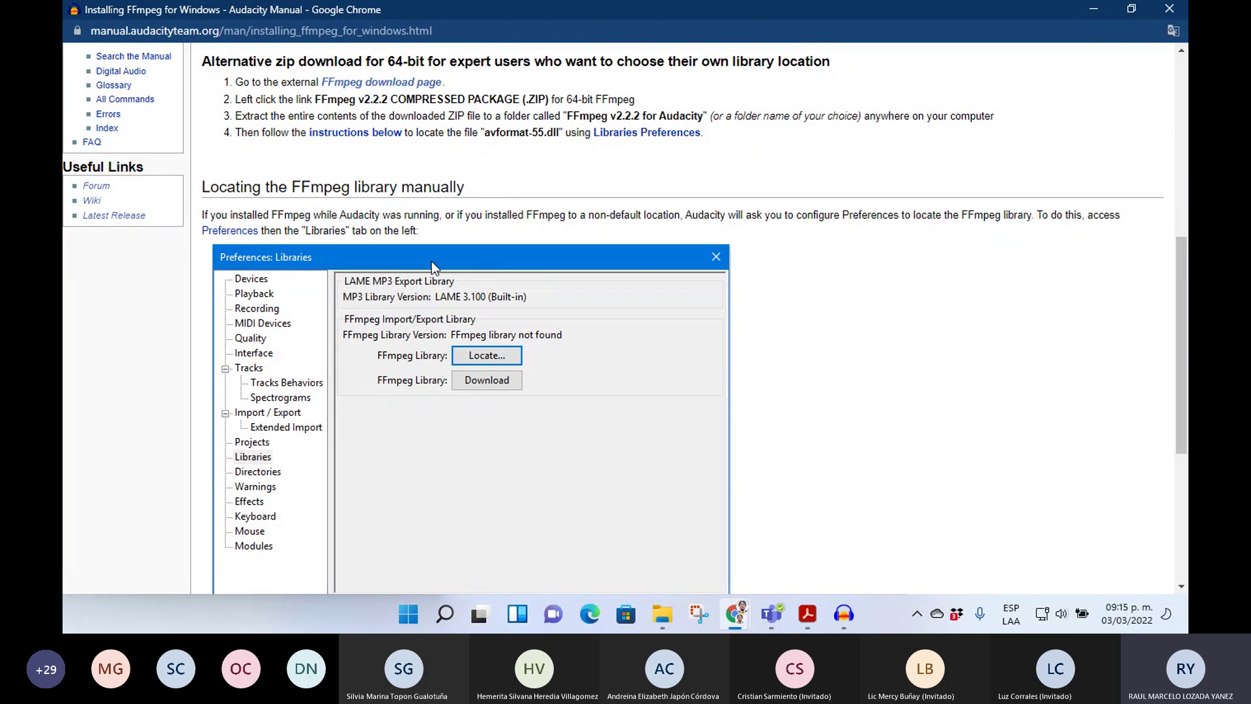
{"action": "mouse_move", "coordinate": [1186, 332]}
{"action": "left_mouse_down"}
{"action": "mouse_move", "coordinate": [1186, 346]}
{"action": "mouse_move", "coordinate": [1186, 328]}
{"action": "left_mouse_up"}
- Translate the Audacity manual page into Spanish and close the translation popup
{"action": "left_click", "coordinate": [1173, 30]}
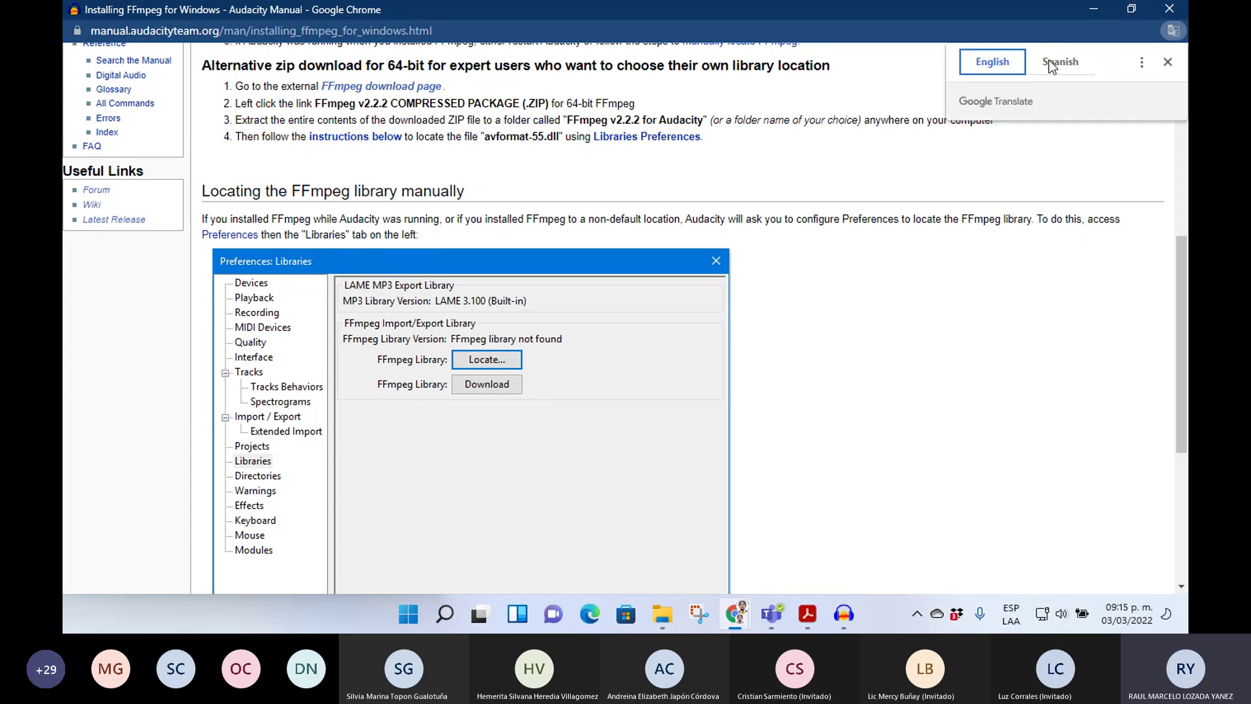
{"action": "left_click", "coordinate": [1052, 64]}
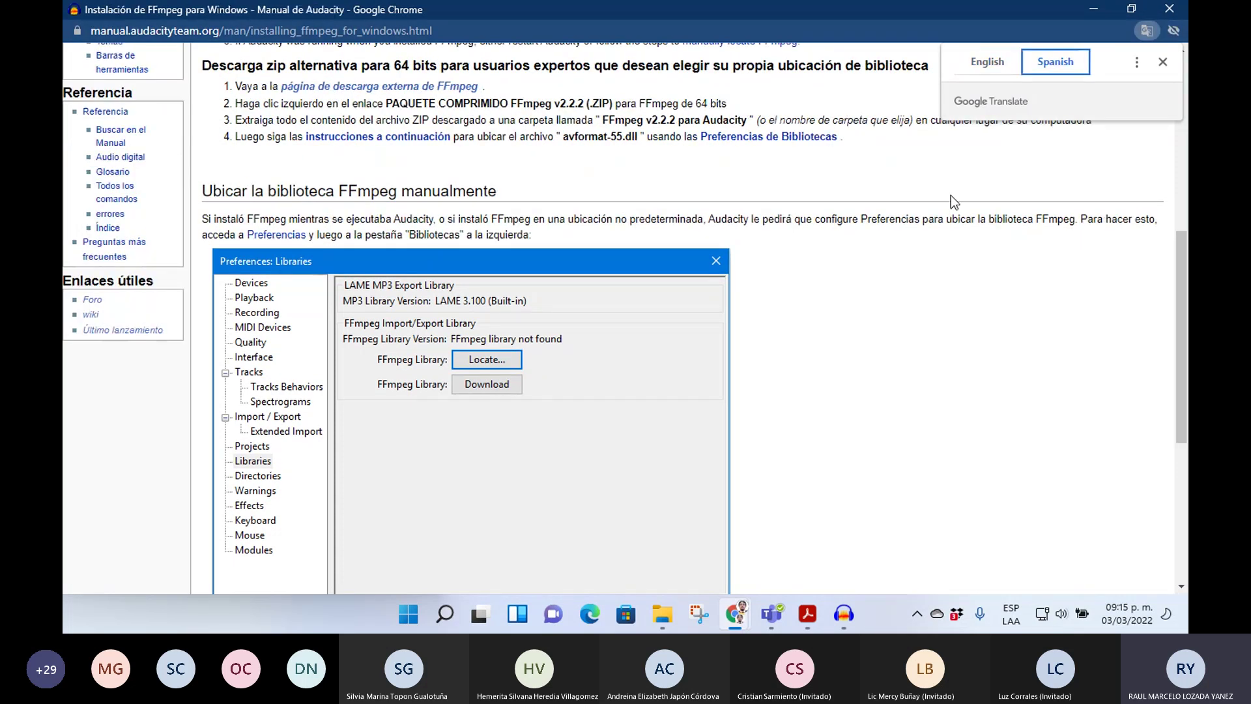
{"action": "left_click", "coordinate": [1163, 62]}
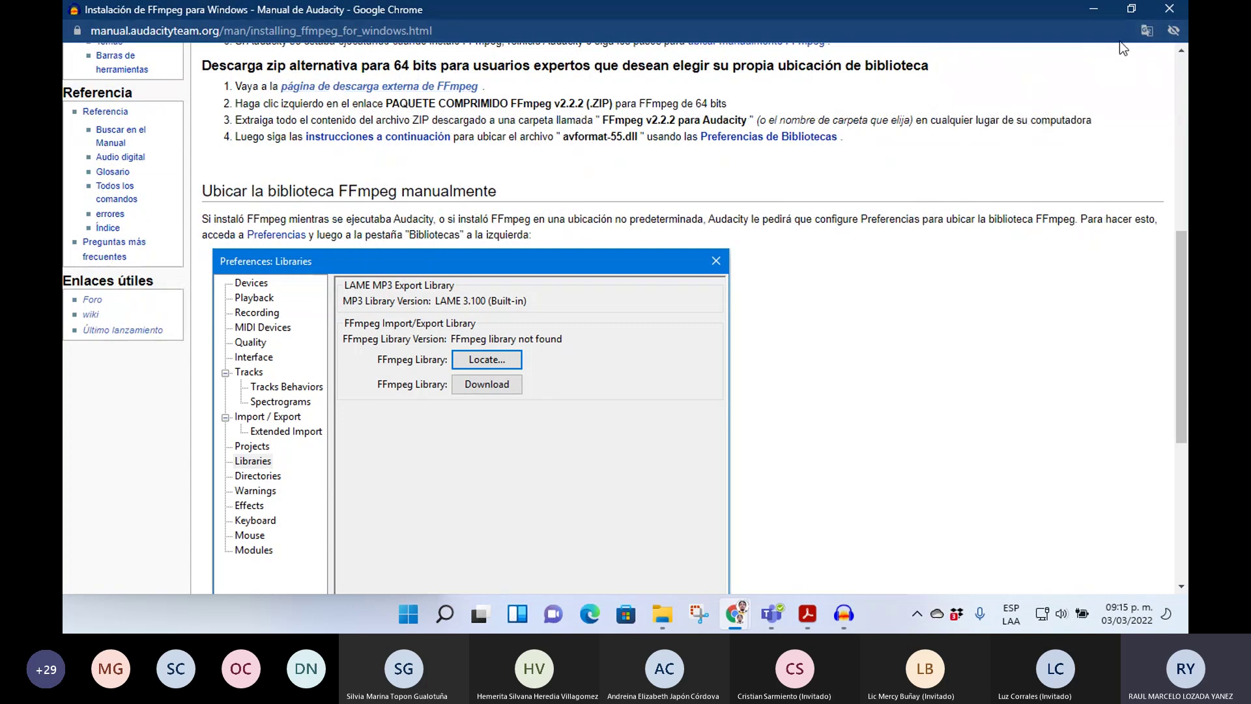
{"action": "left_click", "coordinate": [1147, 30]}
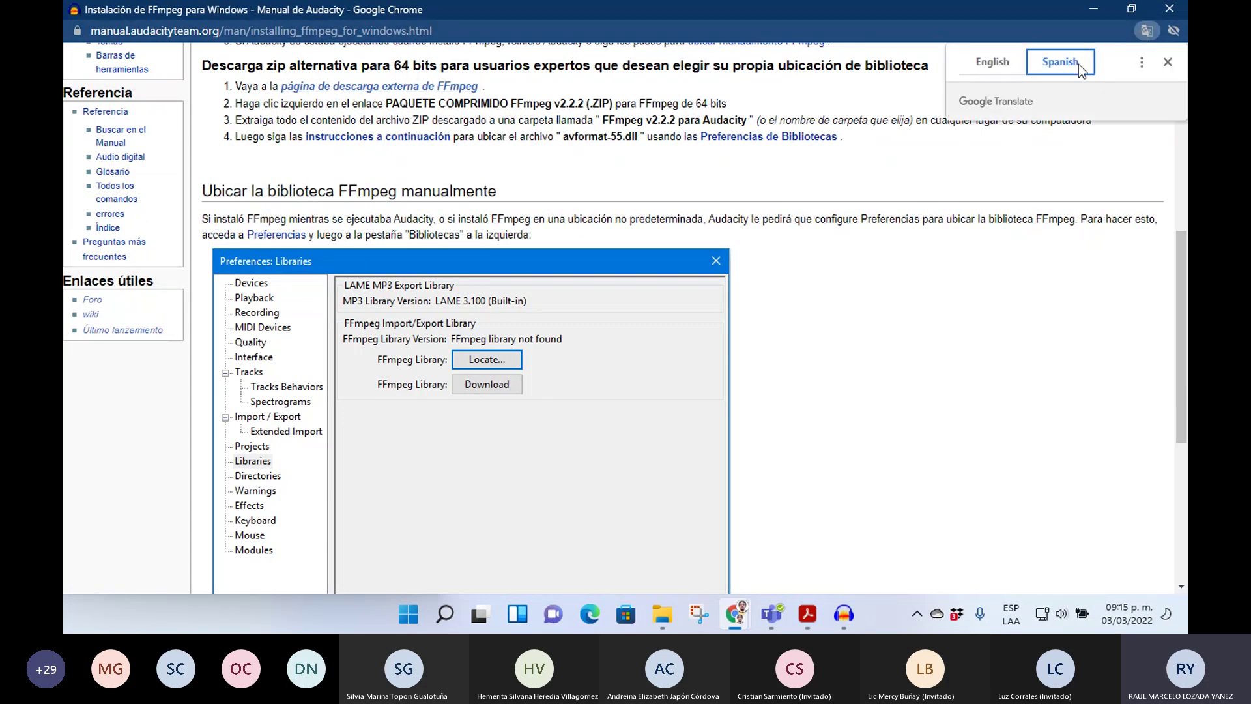
{"action": "left_click", "coordinate": [853, 178]}
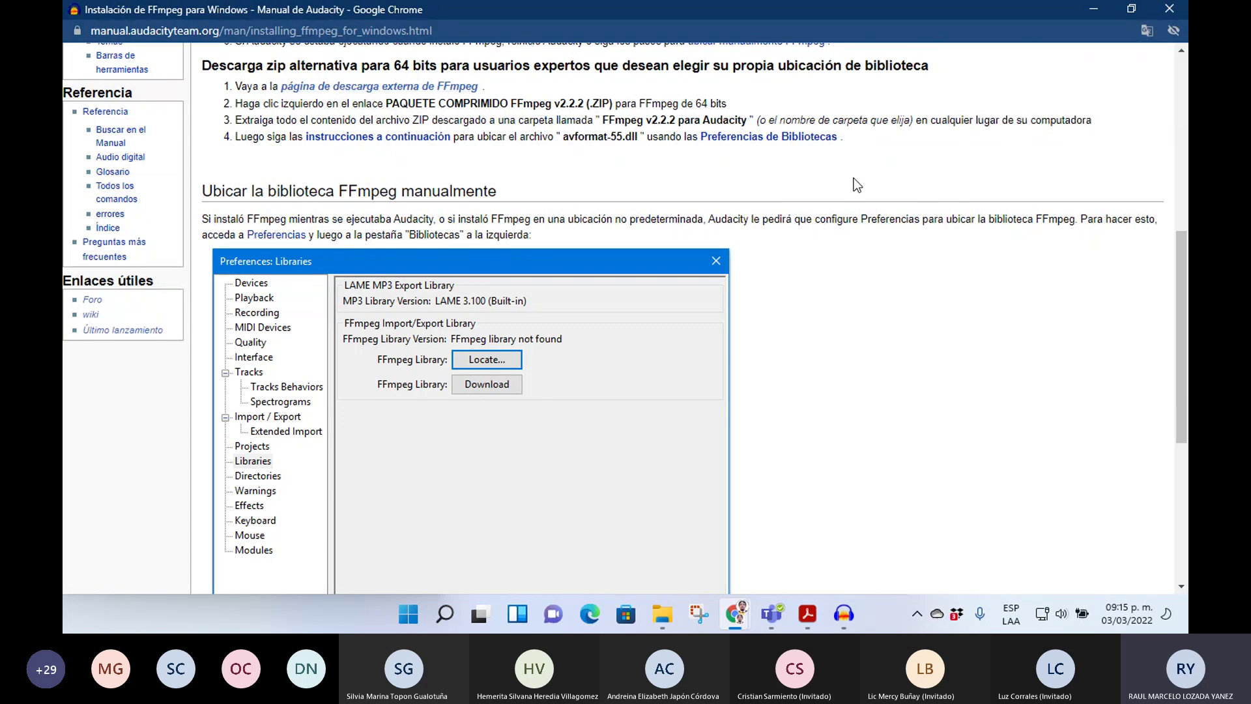
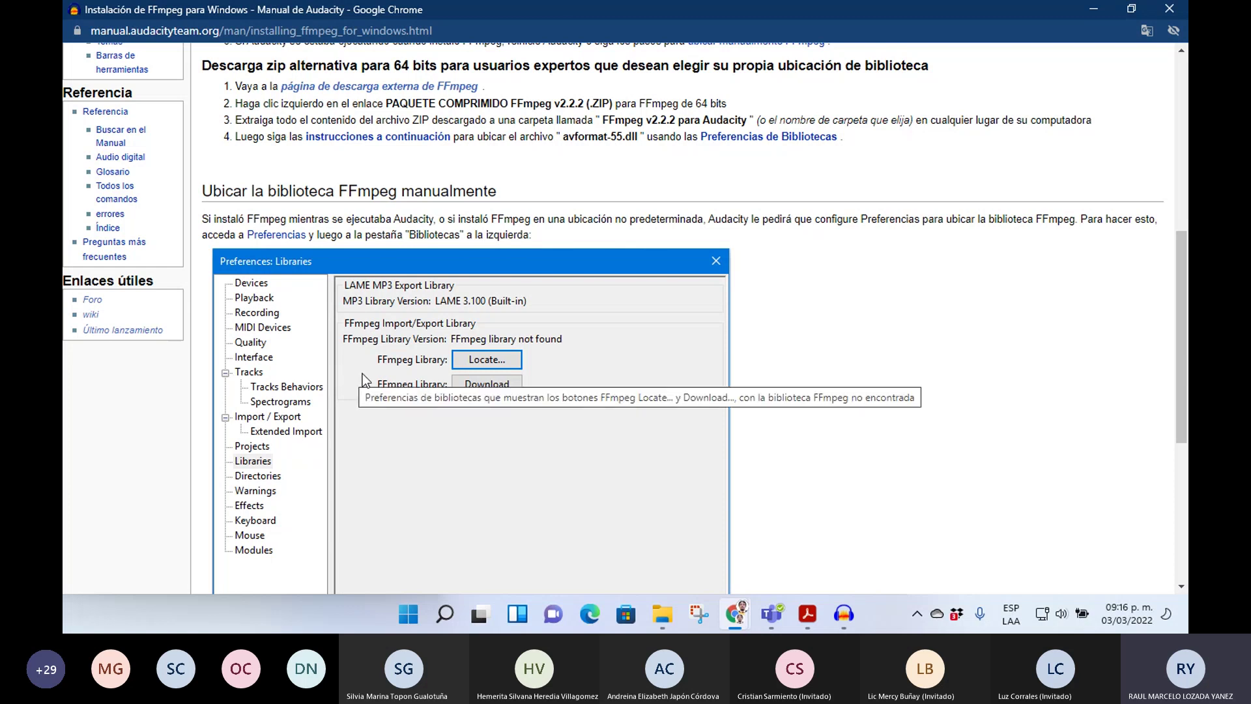
- Open the manual's external FFmpeg download page in a new browser tab and go to the Windows FFmpeg v2.2.2 installer and ZIP links
{"action": "right_click", "coordinate": [369, 93]}
{"action": "key", "text": "alt+Tab"}
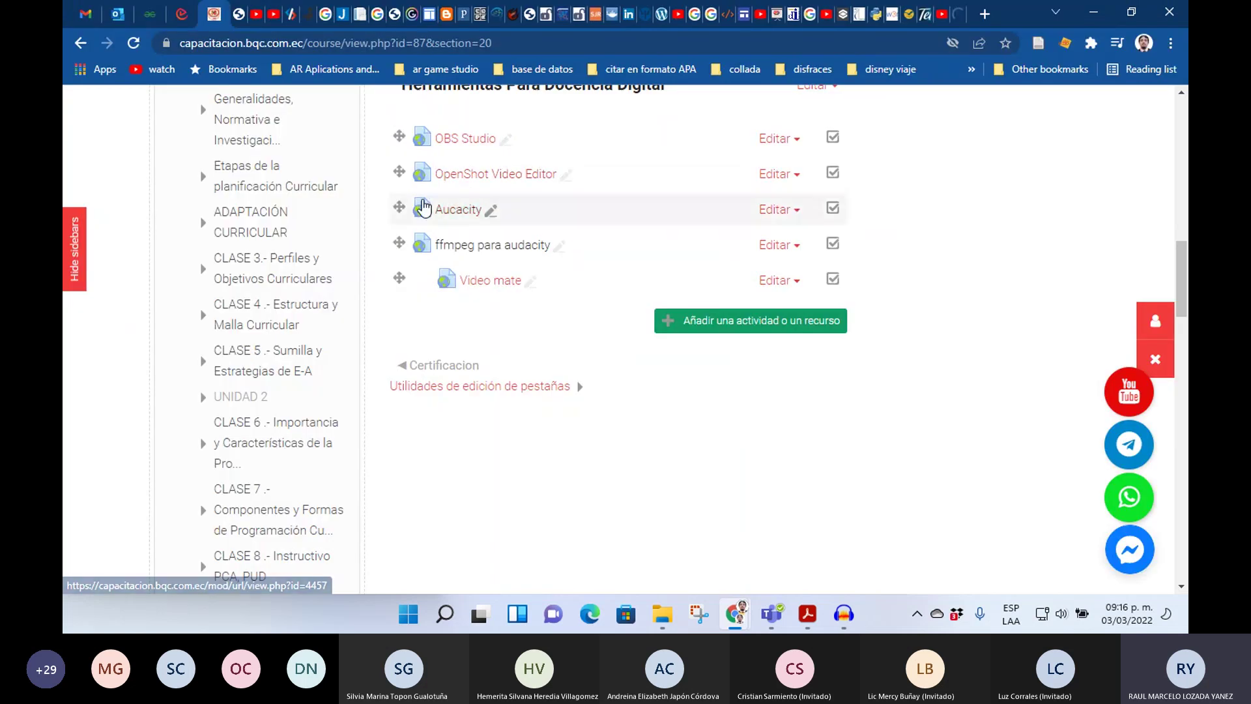
{"action": "left_click", "coordinate": [447, 209]}
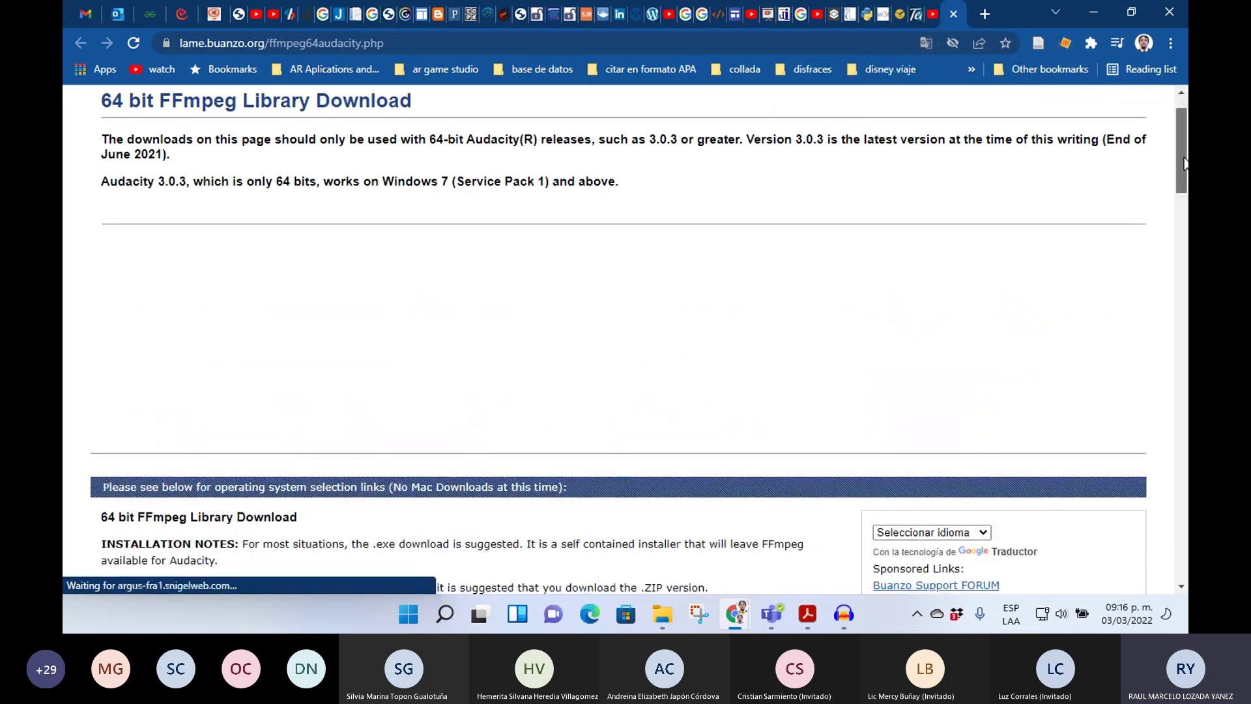
{"action": "left_click_drag", "start_coordinate": [1187, 133], "coordinate": [1187, 268]}
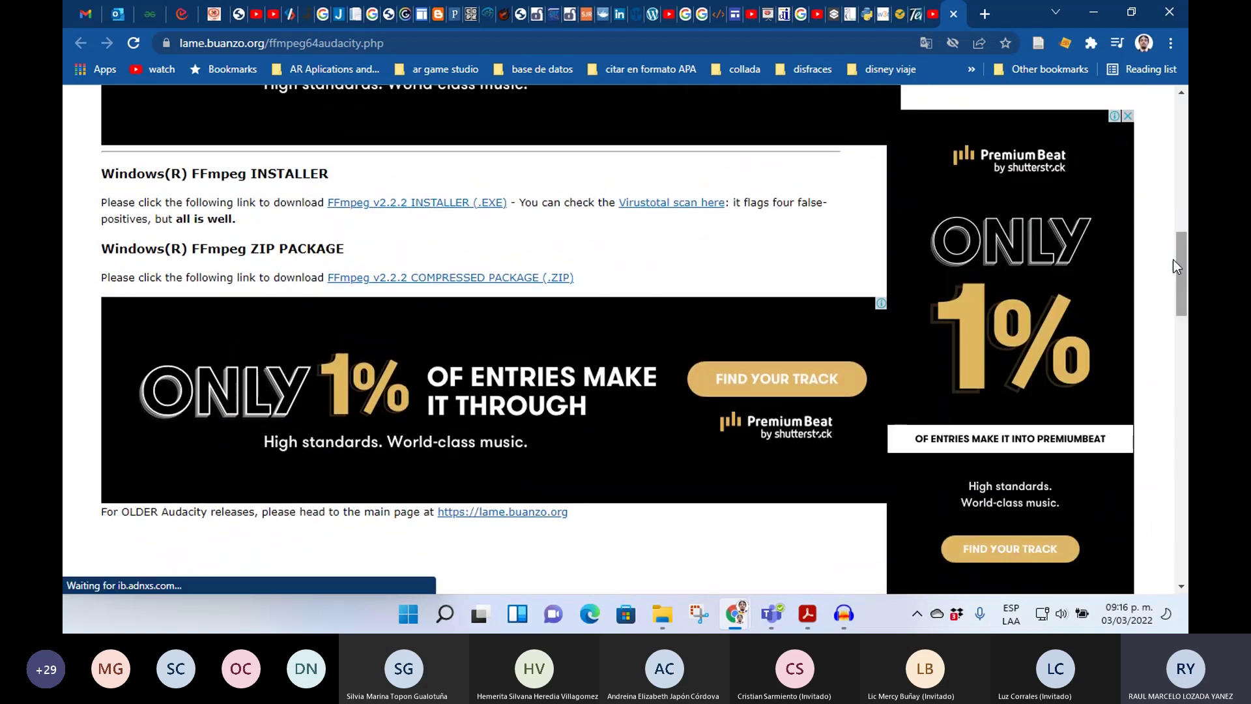
{"action": "left_click", "coordinate": [519, 279]}
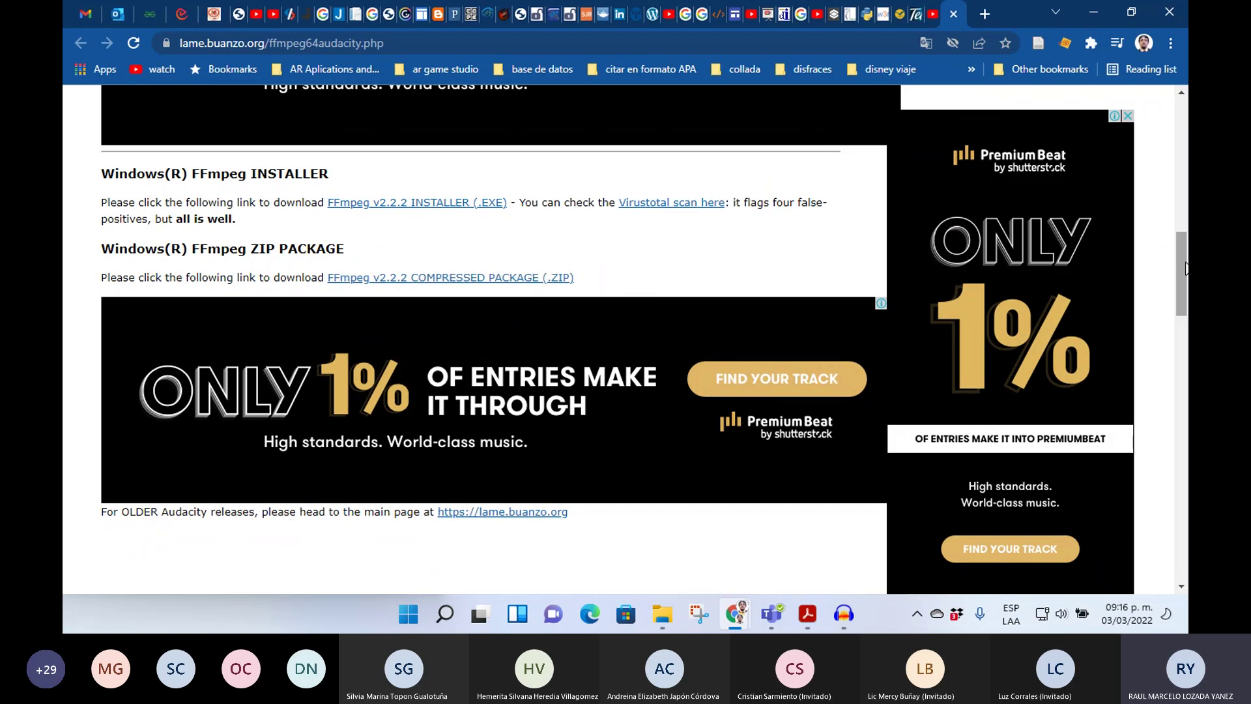
{"action": "scroll", "coordinate": [912, 301], "scroll_direction": "down", "scroll_amount": 10}
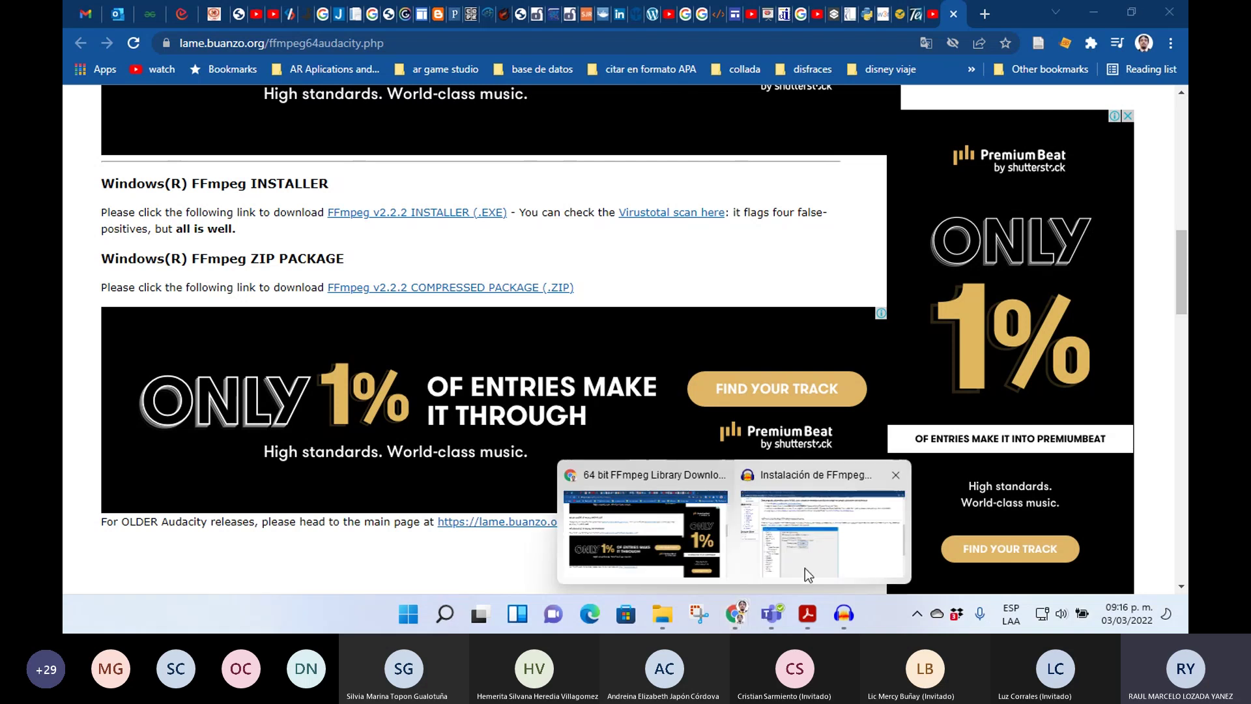
- Compare the manual's 64-bit ZIP installation instructions with the FFmpeg v2.2.2 links on the download page, ending on the download page
{"action": "left_click", "coordinate": [804, 572]}
{"action": "mouse_move", "coordinate": [1184, 319]}
{"action": "left_mouse_down"}
{"action": "mouse_move", "coordinate": [1186, 128]}
{"action": "mouse_move", "coordinate": [1186, 306]}
{"action": "left_mouse_up"}
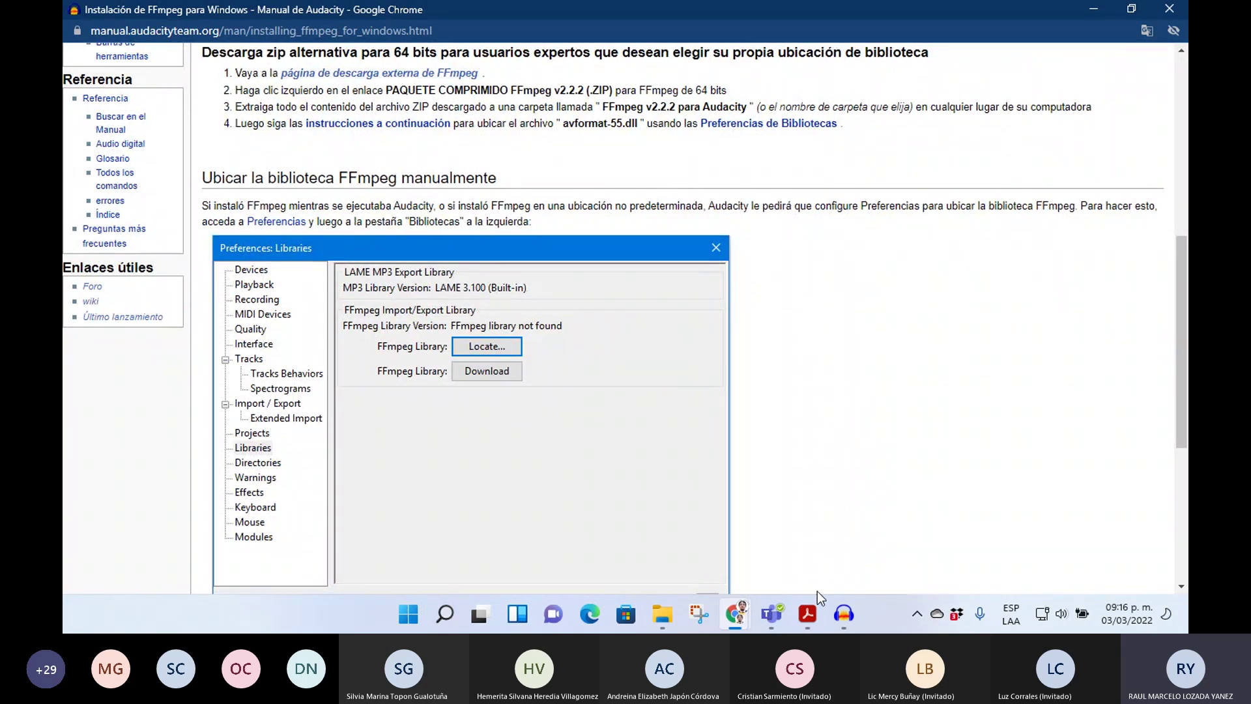
{"action": "mouse_move", "coordinate": [728, 616]}
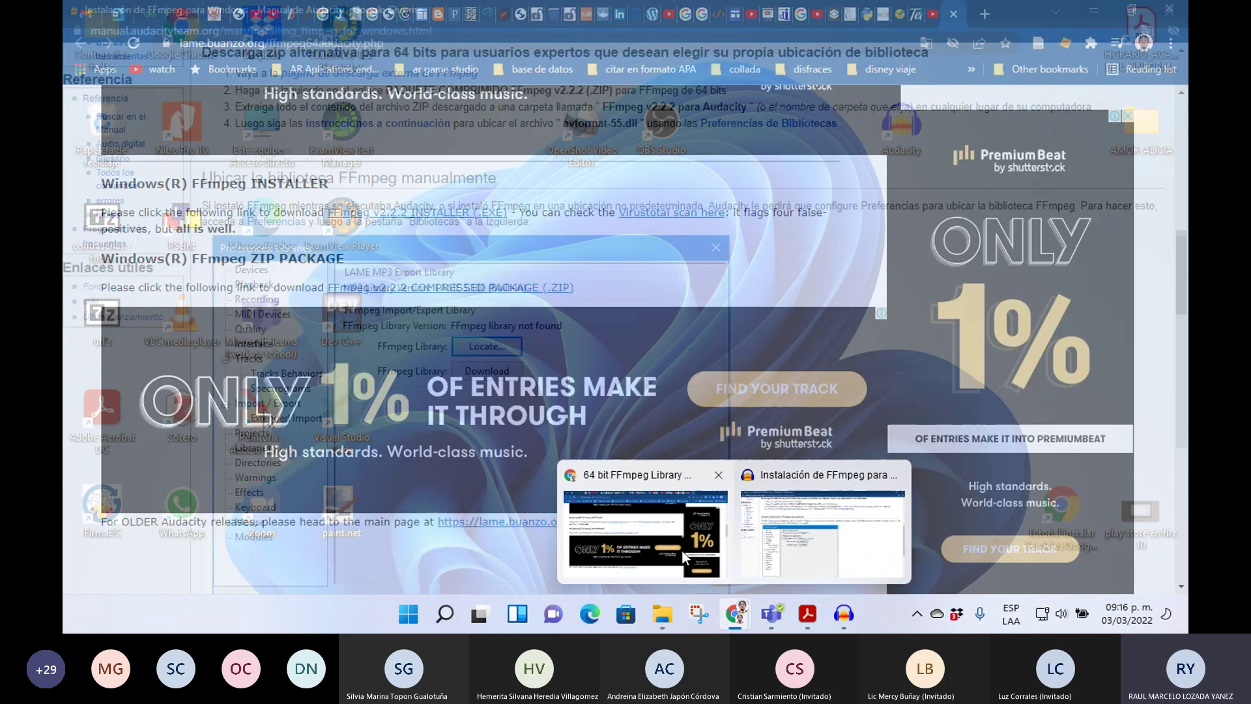
{"action": "left_click", "coordinate": [684, 555]}
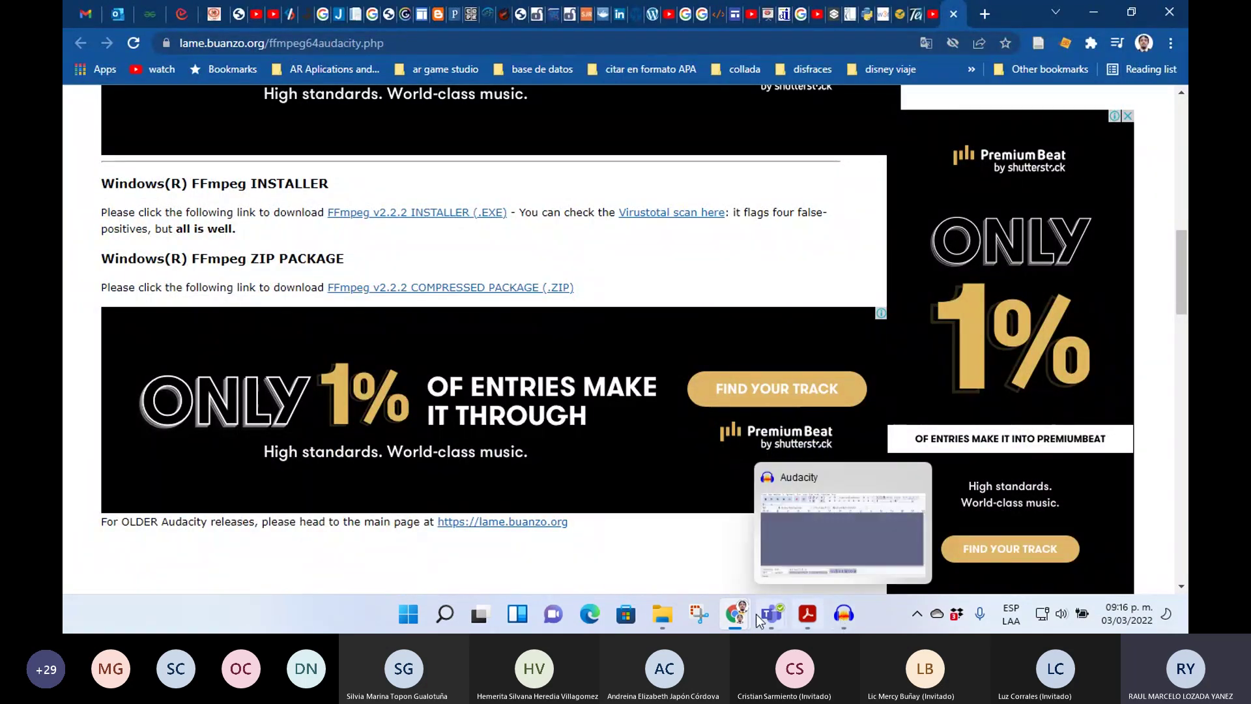
{"action": "mouse_move", "coordinate": [735, 616]}
{"action": "left_click", "coordinate": [795, 554]}
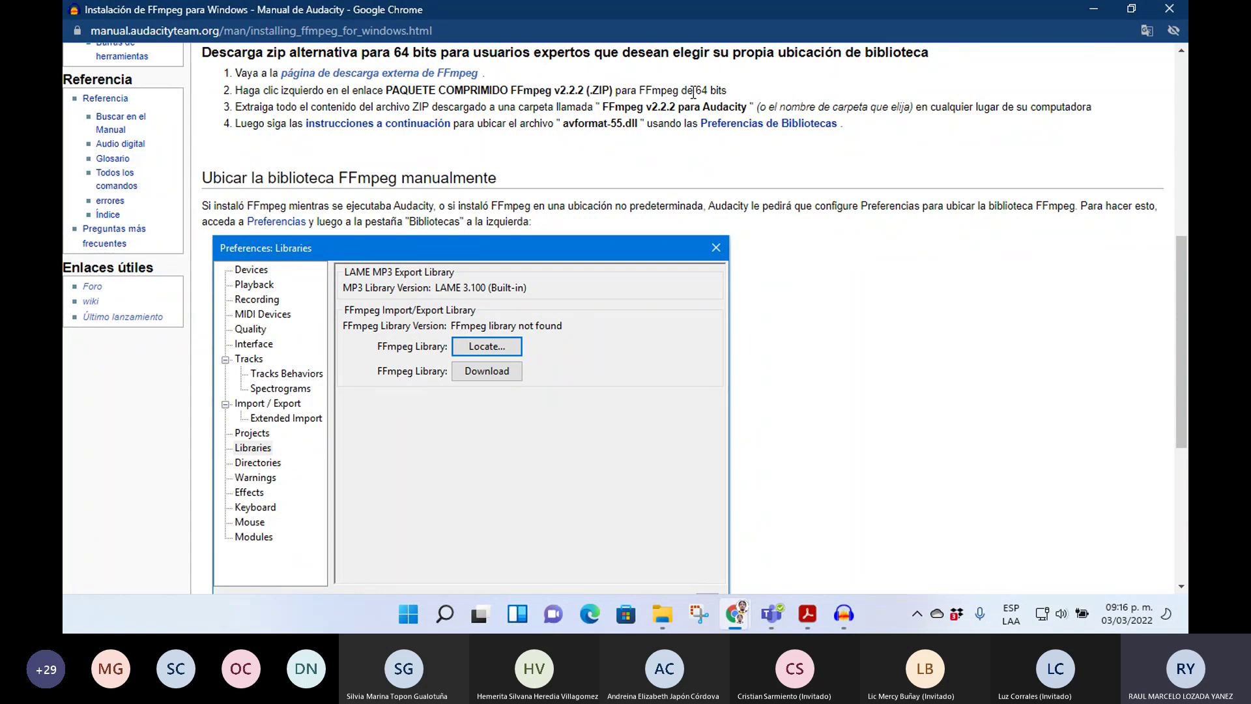
{"action": "mouse_move", "coordinate": [736, 610]}
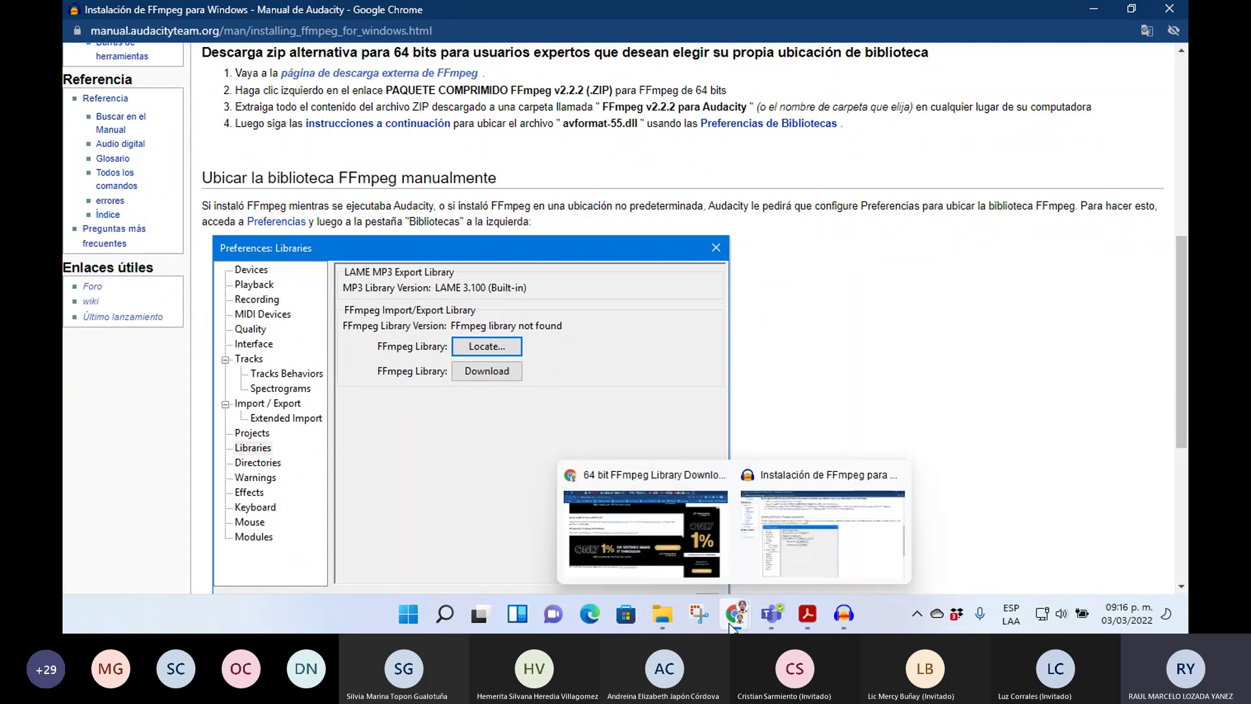
{"action": "left_click", "coordinate": [678, 557]}
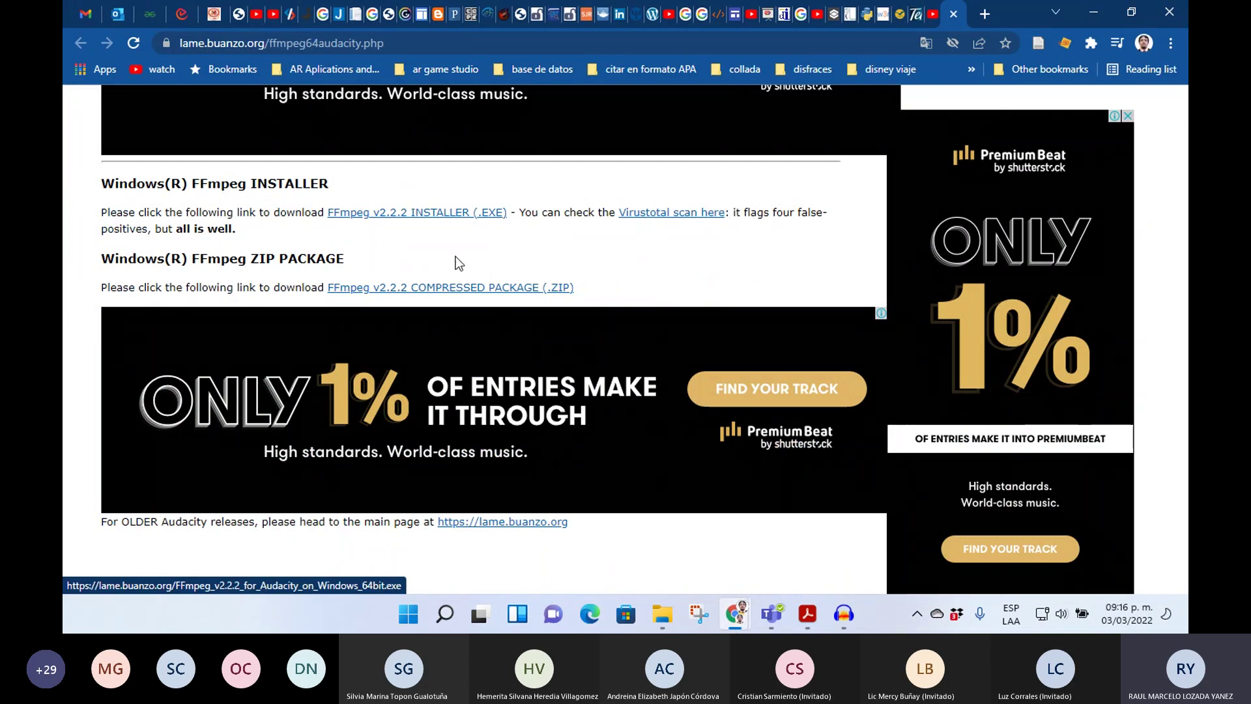
- Download the FFmpeg v2.2.2 compressed ZIP package to Descargas as FFmpeg_v2.2.2_for_Audacity_on_Windows_64bit
{"action": "left_click", "coordinate": [462, 291]}
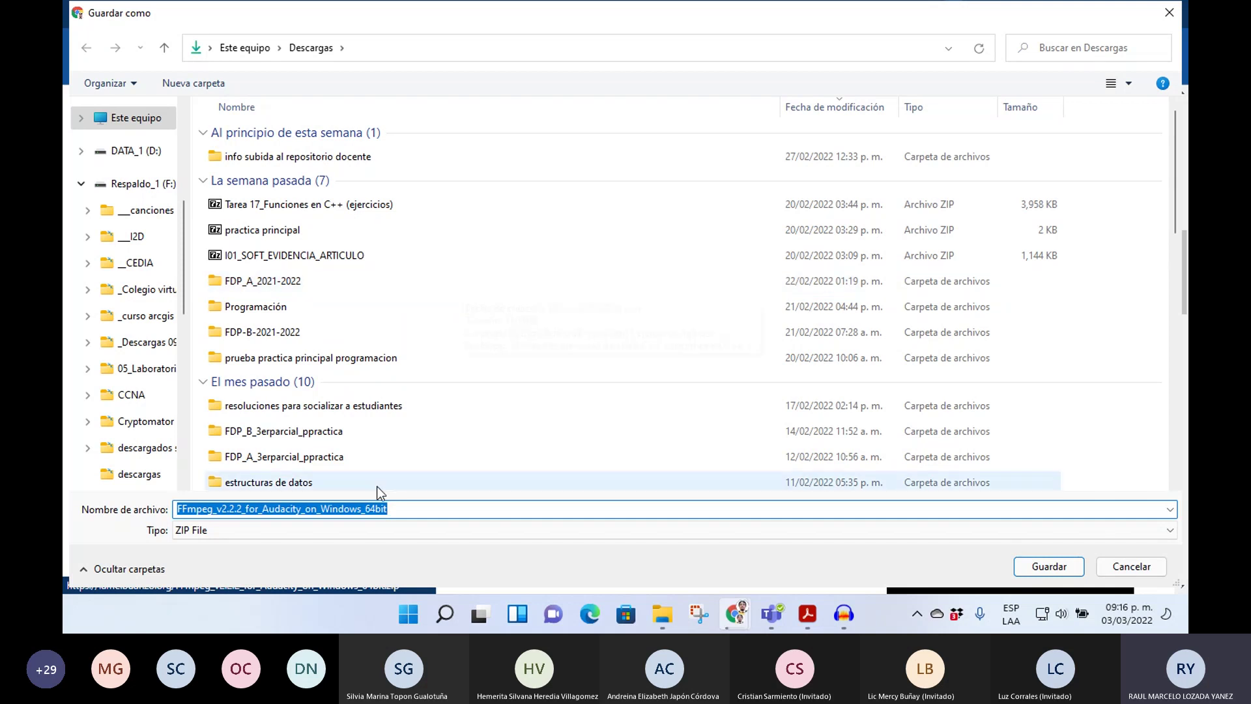
{"action": "left_click", "coordinate": [396, 509]}
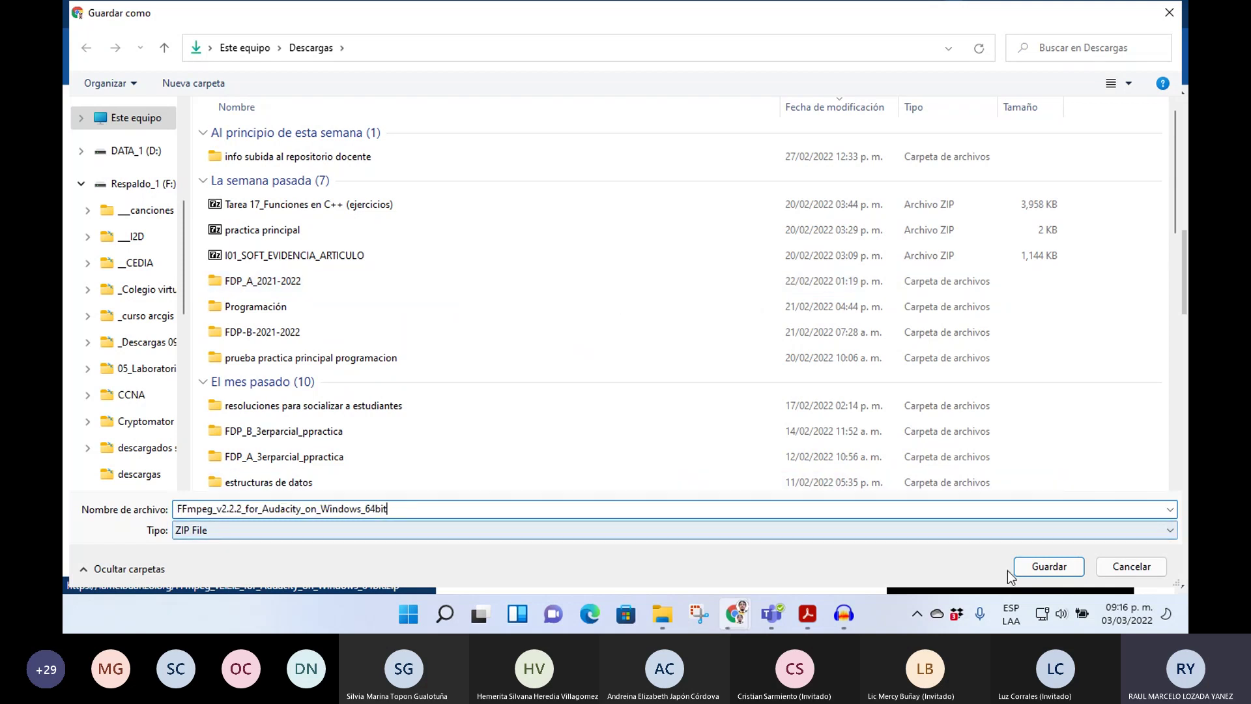
{"action": "left_click", "coordinate": [1049, 566]}
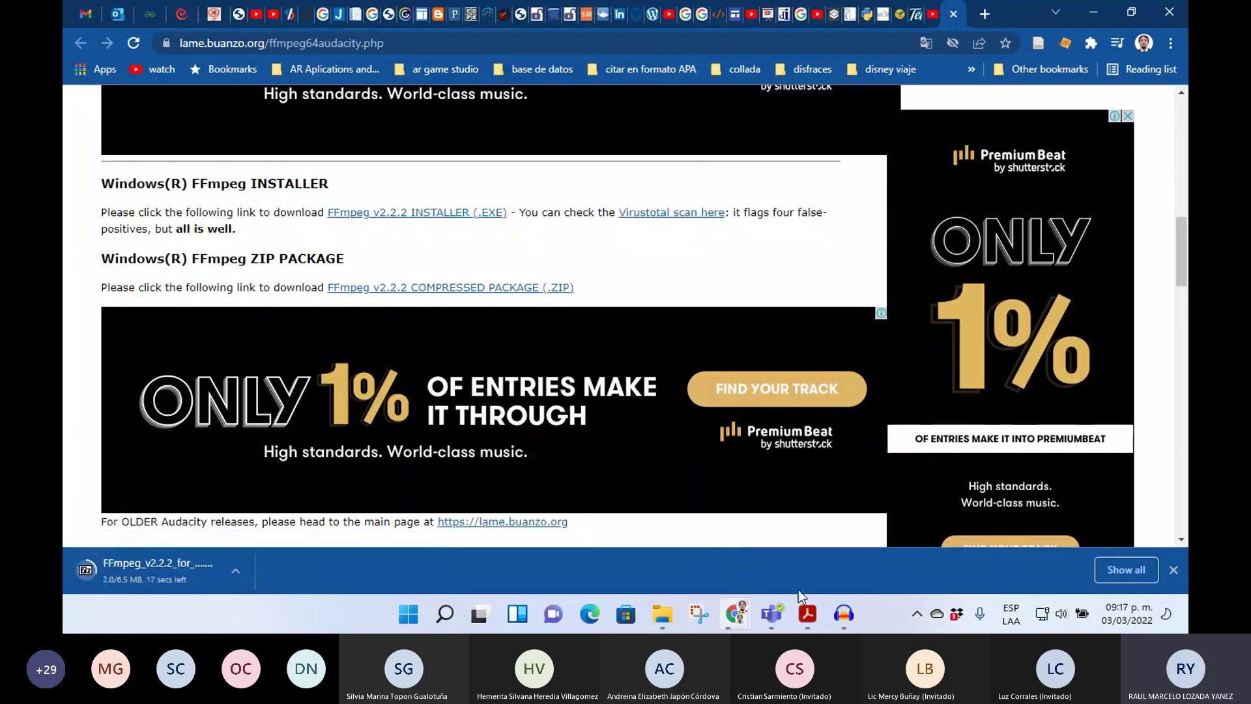
- Show the Descargas folder in File Explorer and refresh it to locate the downloaded FFmpeg ZIP
{"action": "left_click", "coordinate": [659, 631]}
{"action": "scroll", "coordinate": [197, 361], "scroll_direction": "up", "scroll_amount": 15}
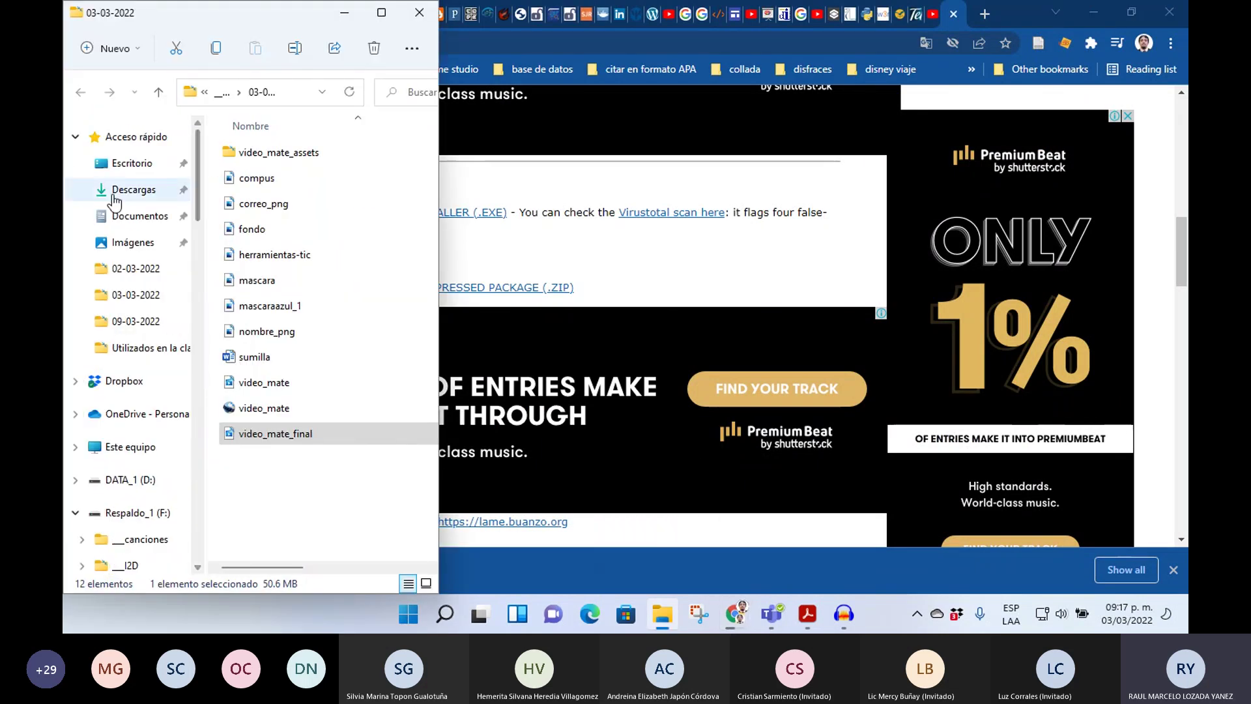
{"action": "left_click", "coordinate": [114, 195]}
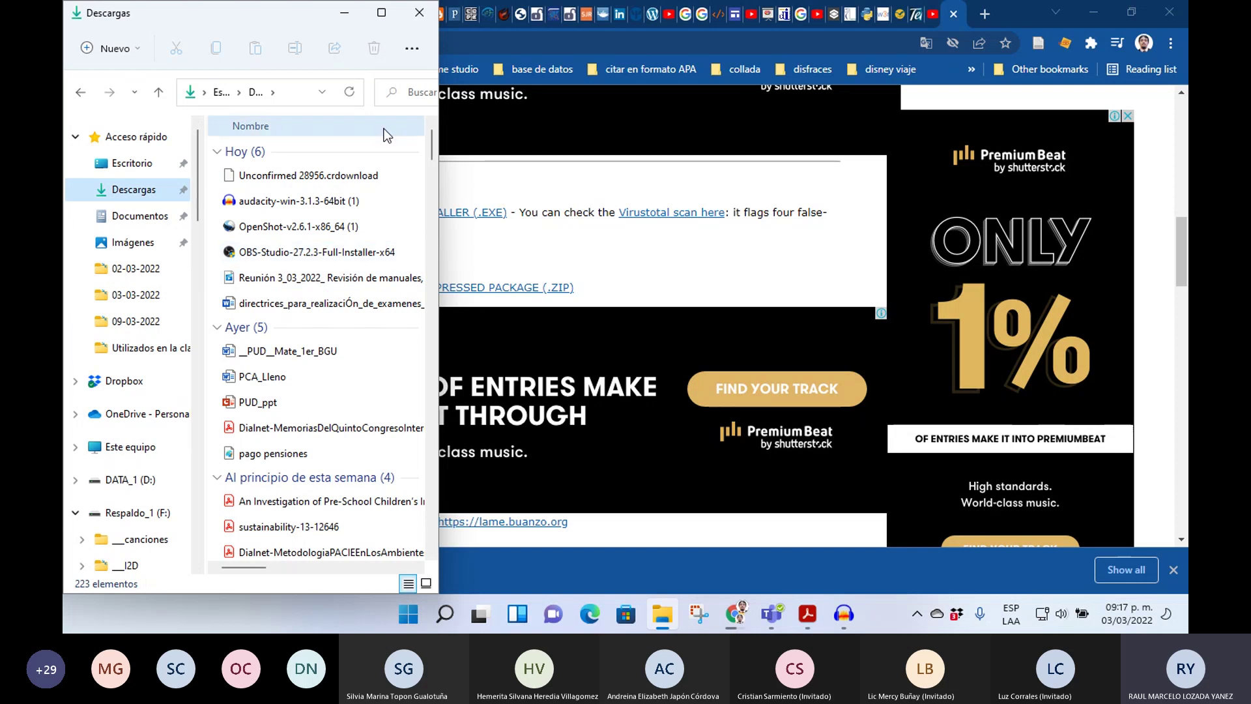
{"action": "left_click", "coordinate": [350, 96]}
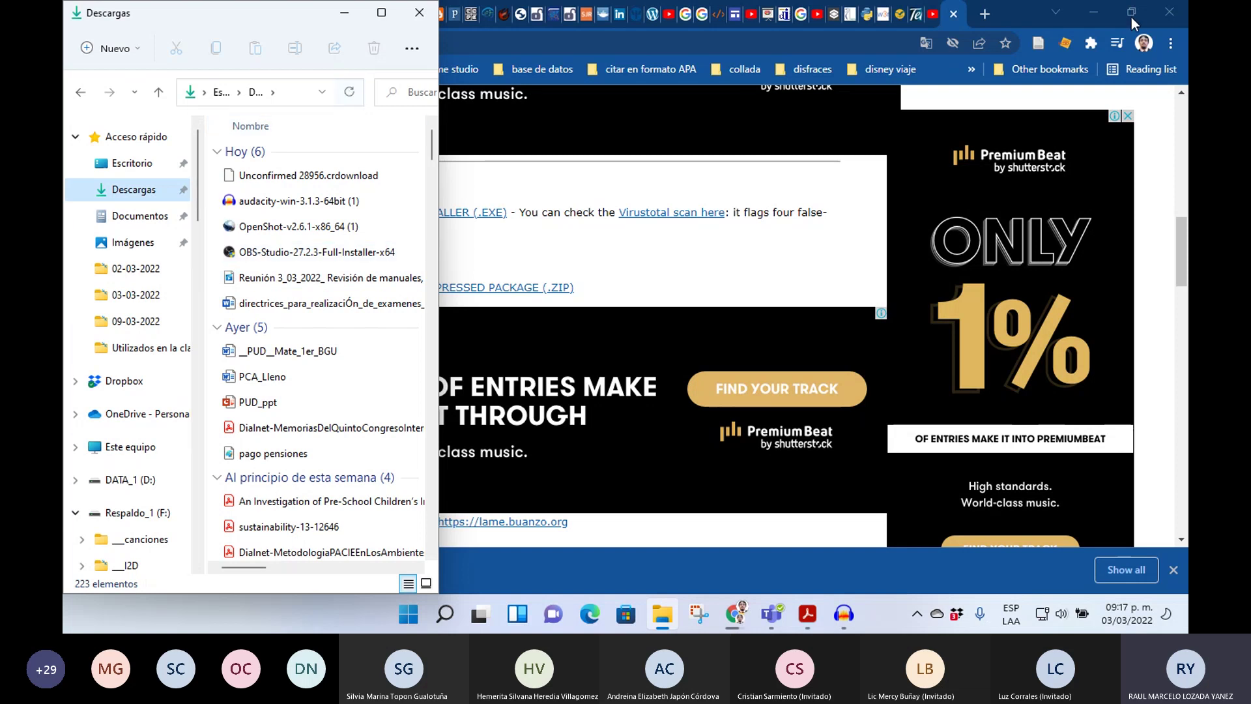
{"action": "left_click", "coordinate": [1008, 13]}
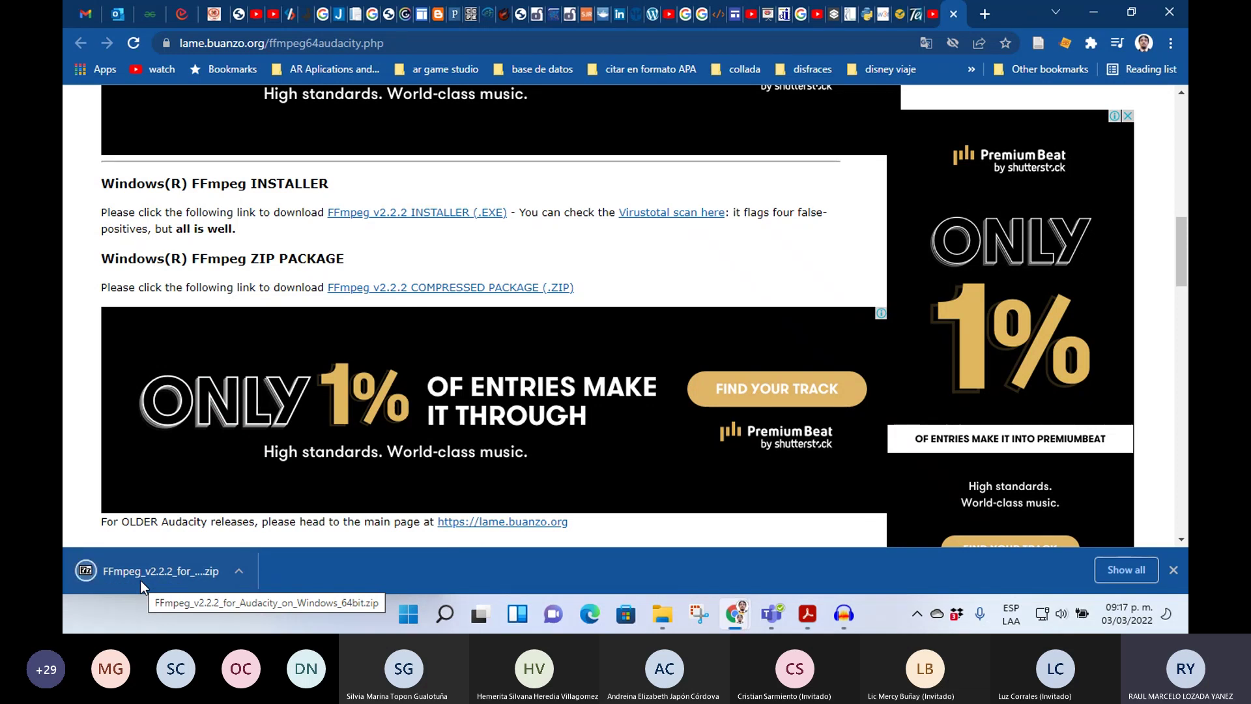
{"action": "left_click", "coordinate": [663, 613]}
{"action": "left_click", "coordinate": [351, 93]}
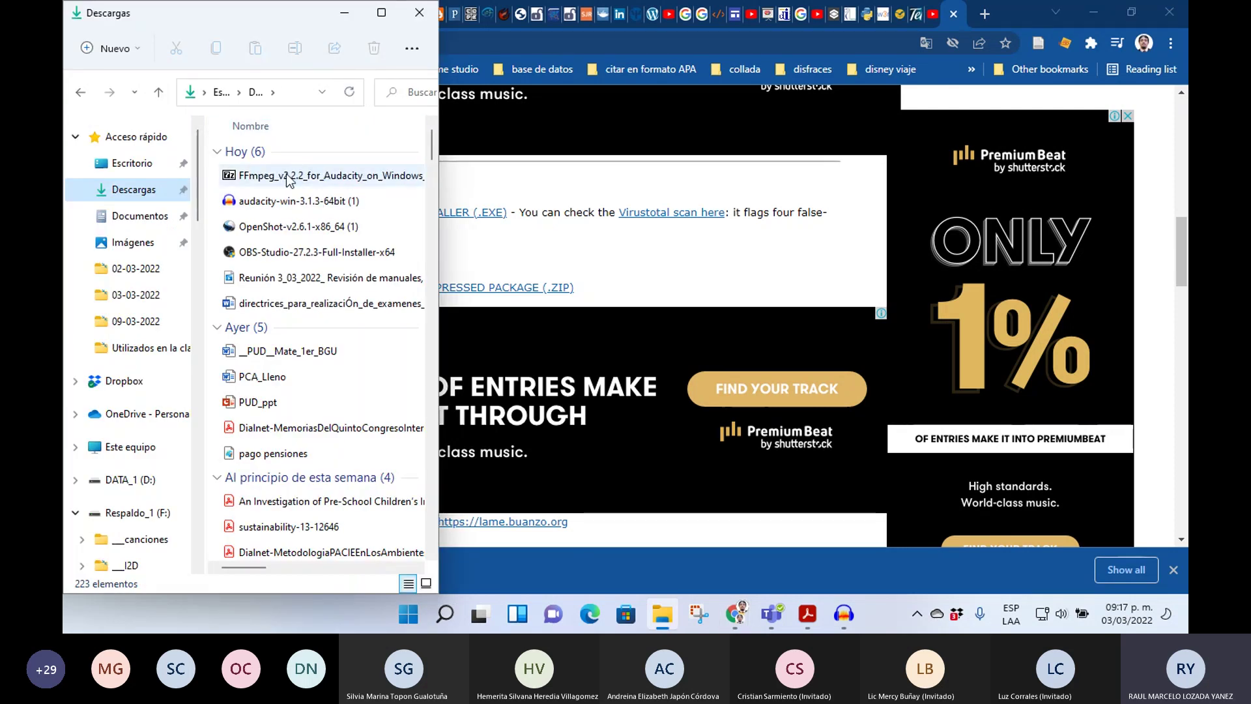
- Check the manual's ZIP extraction instruction, then create a folder named ffmpeg in the maximized Descargas window
{"action": "left_click", "coordinate": [737, 614]}
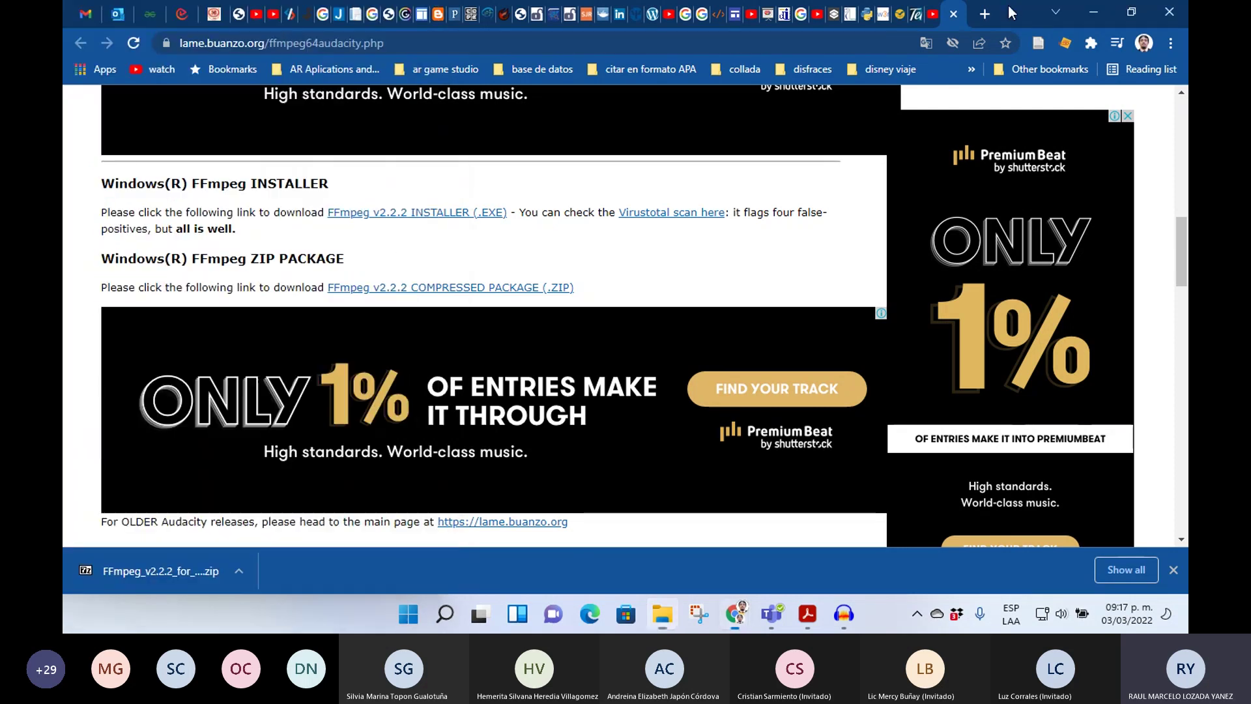
{"action": "left_click", "coordinate": [749, 621]}
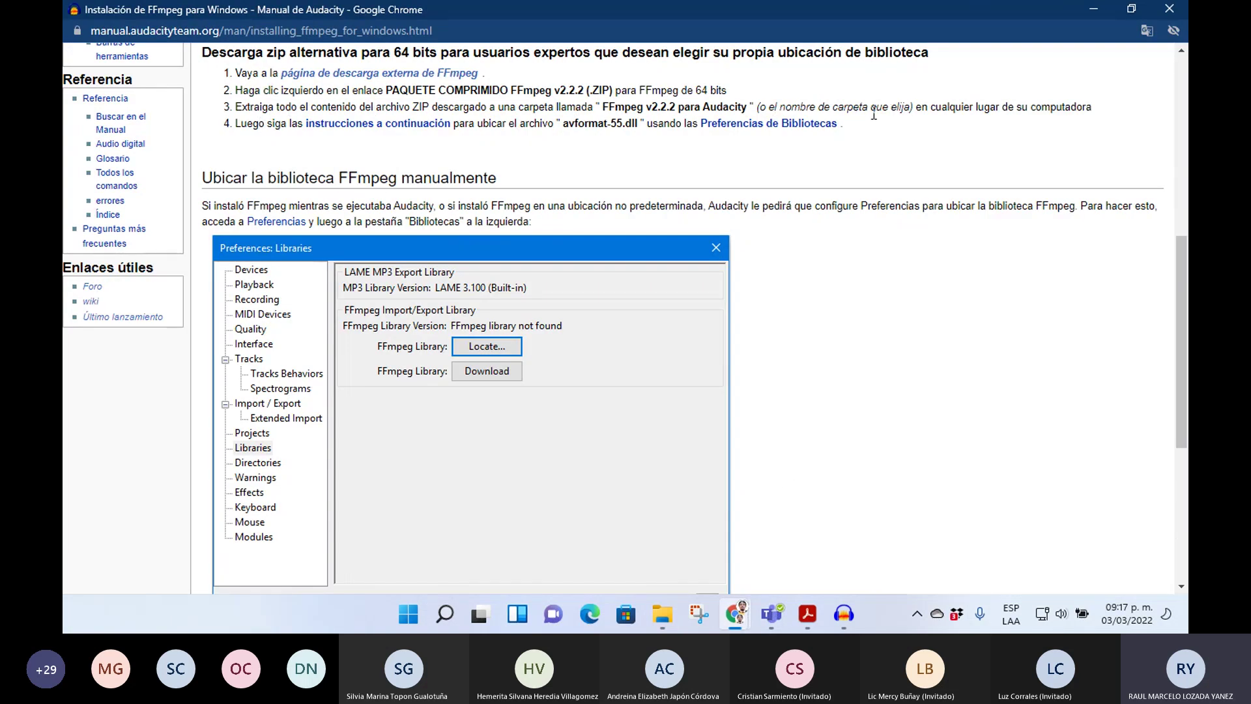
{"action": "left_click", "coordinate": [650, 624]}
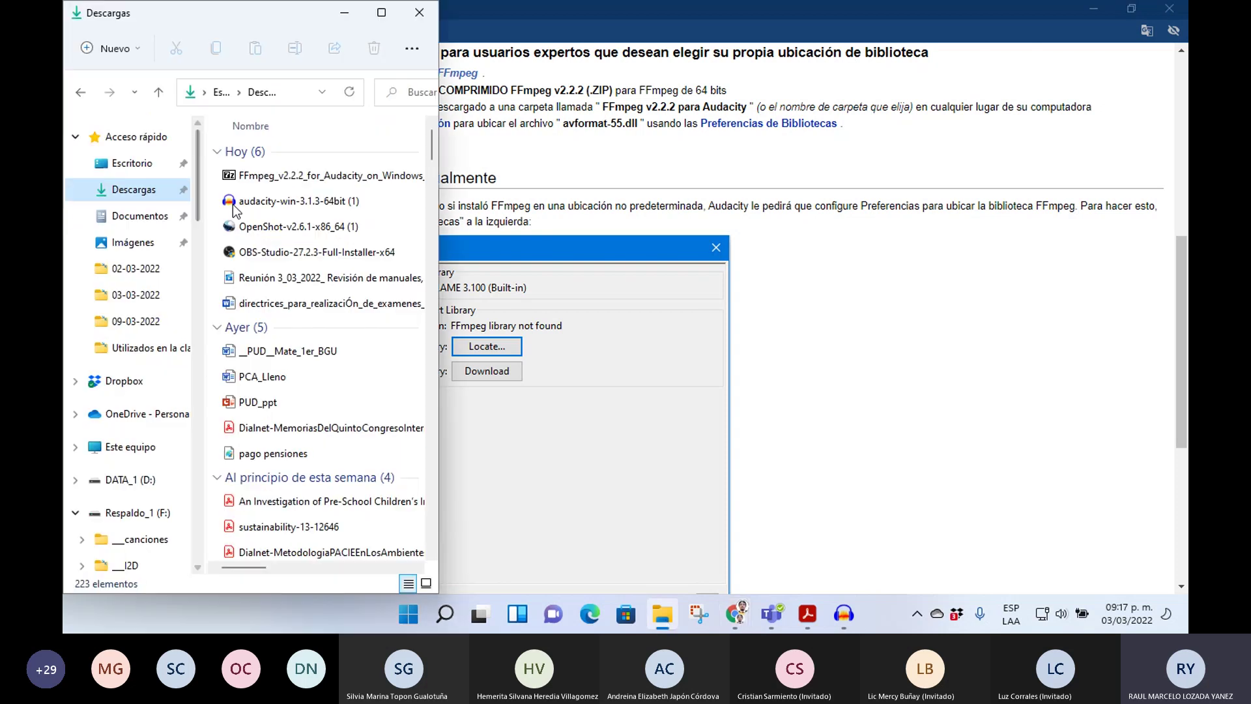
{"action": "left_click", "coordinate": [390, 25]}
{"action": "left_click", "coordinate": [114, 41]}
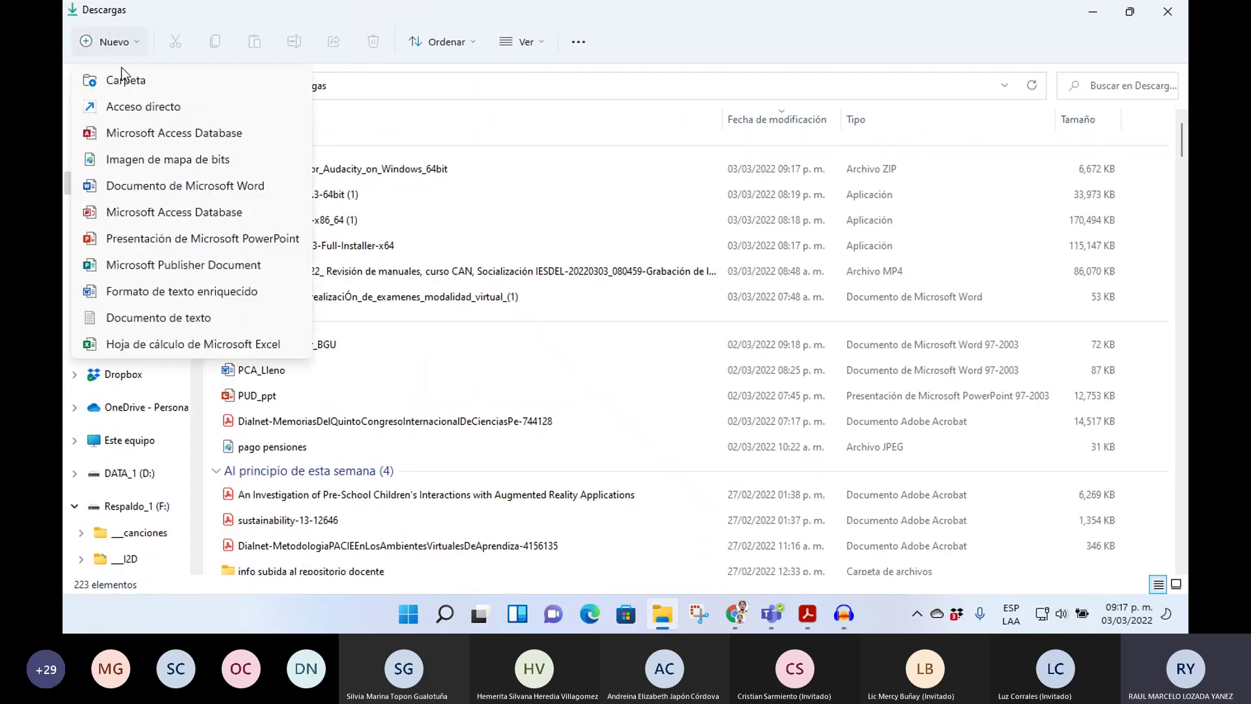
{"action": "left_click", "coordinate": [134, 87]}
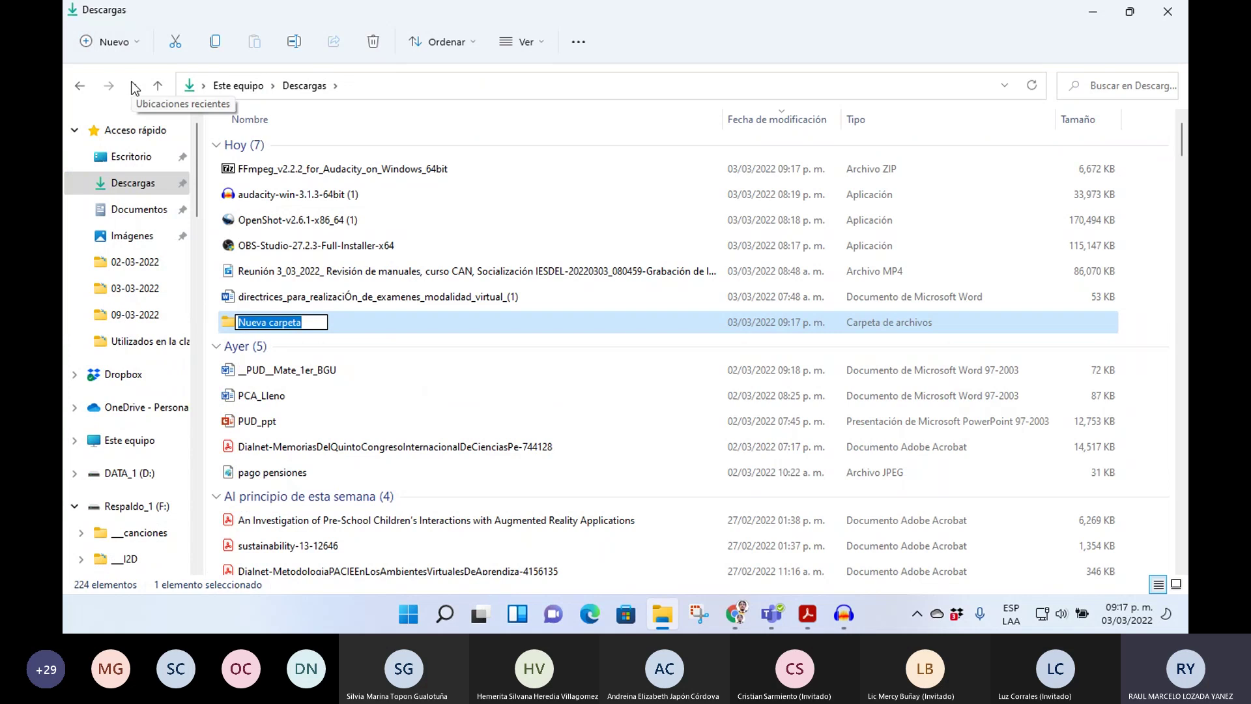
{"action": "type", "text": "ffm"}
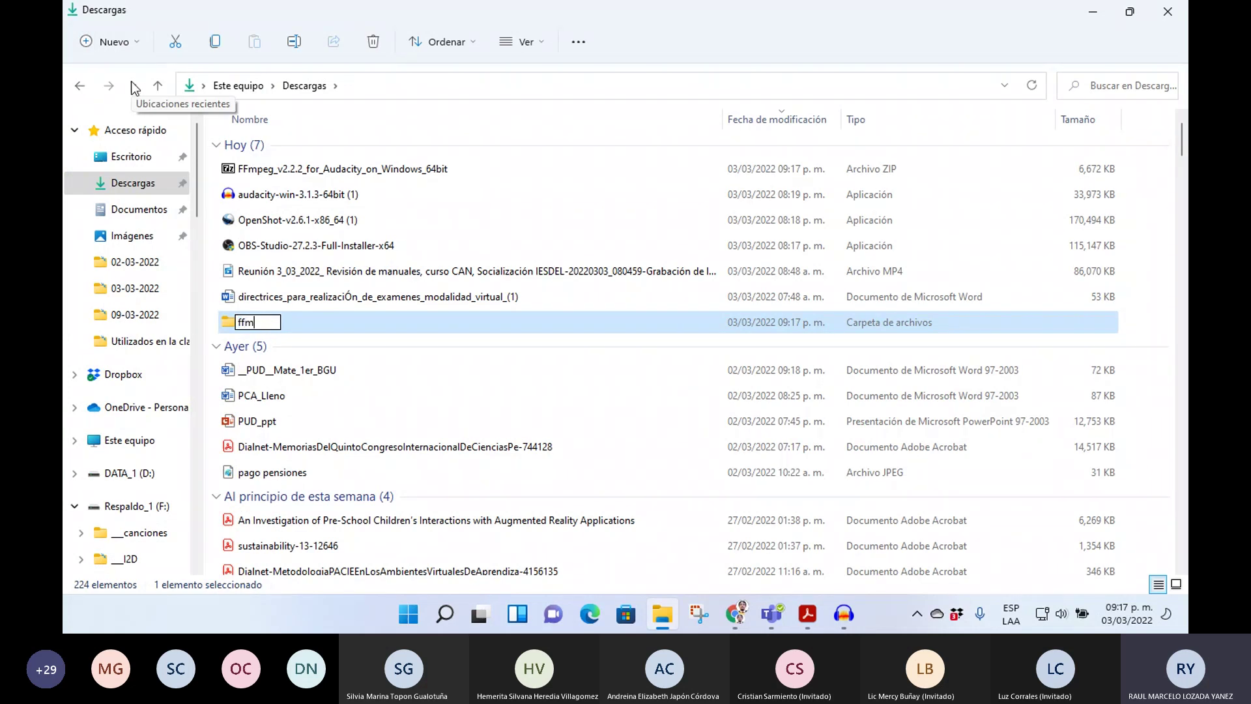
{"action": "type", "text": "peg"}
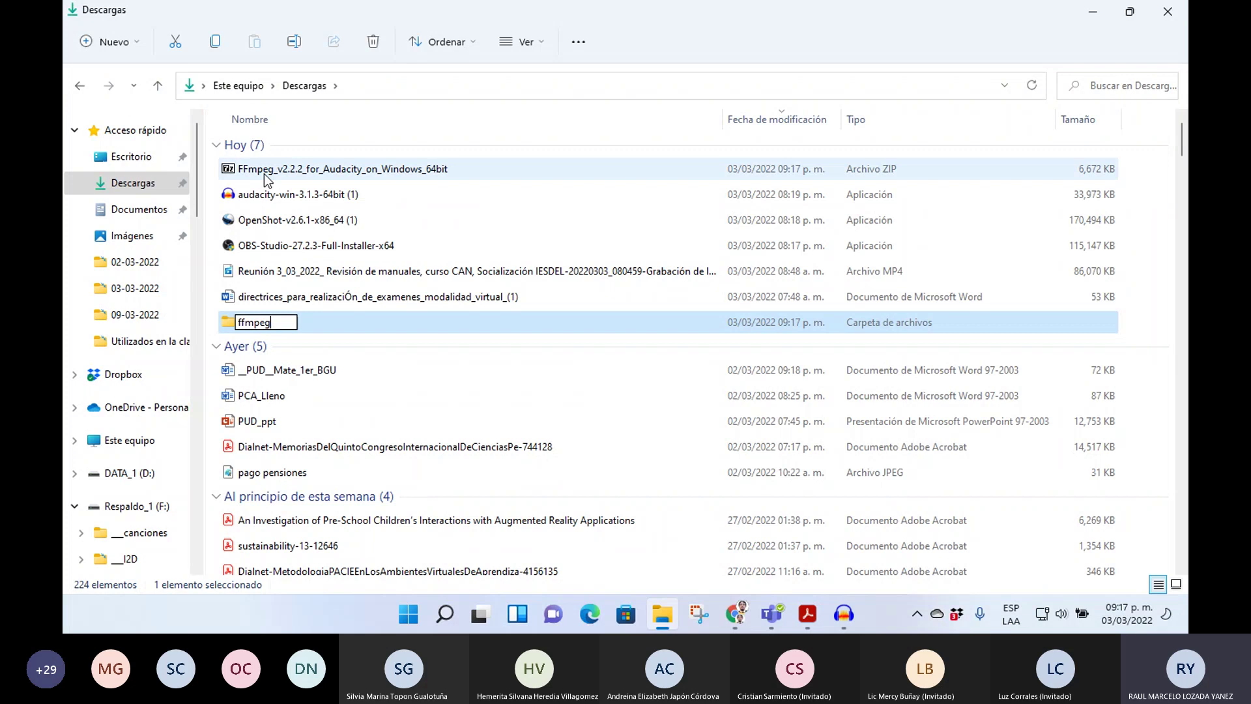
- Move the FFmpeg ZIP file into the ffmpeg folder and open that folder
{"action": "left_click_drag", "start_coordinate": [267, 180], "coordinate": [267, 322]}
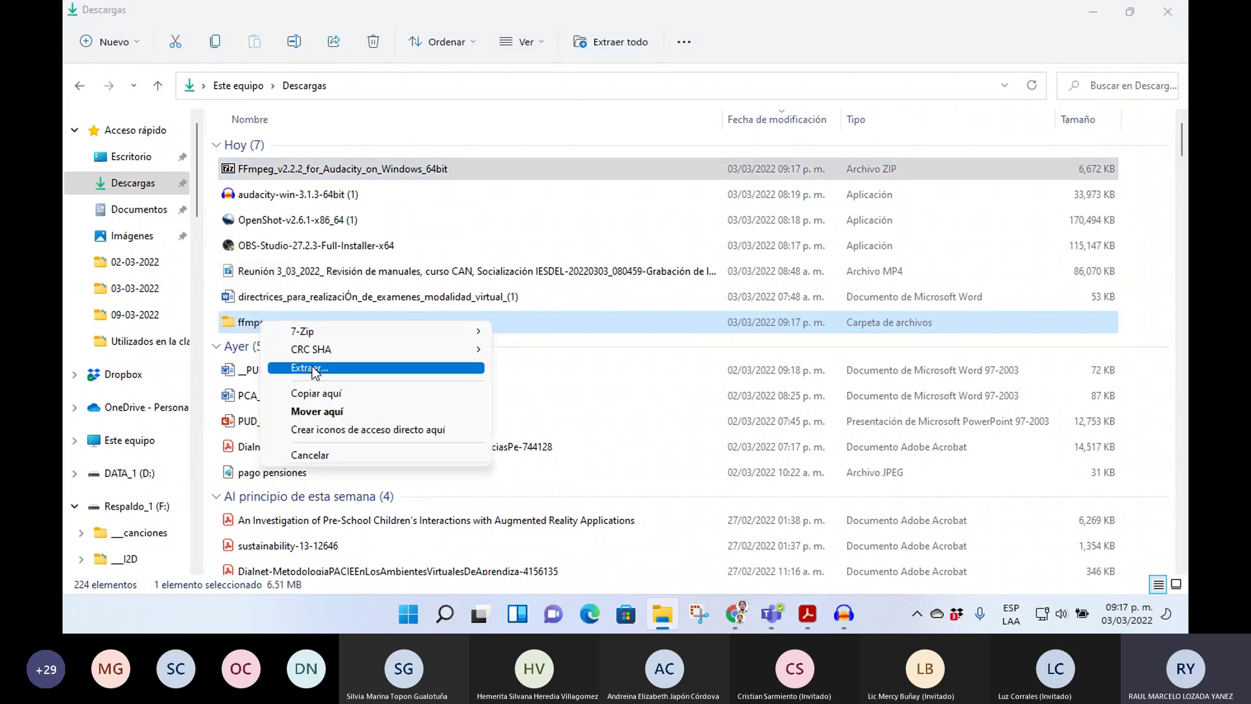
{"action": "left_click", "coordinate": [303, 415]}
{"action": "double_click", "coordinate": [265, 297]}
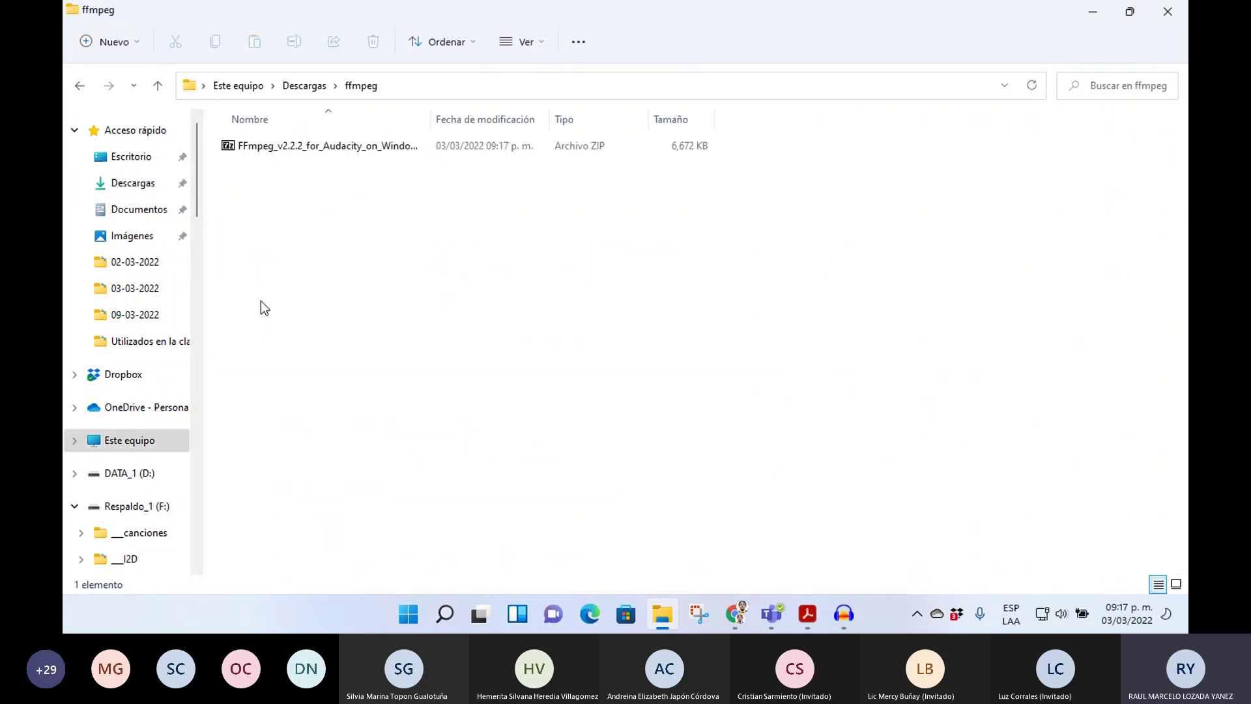
- Extract the FFmpeg ZIP inside the ffmpeg folder using 7-Zip
{"action": "right_click", "coordinate": [291, 150]}
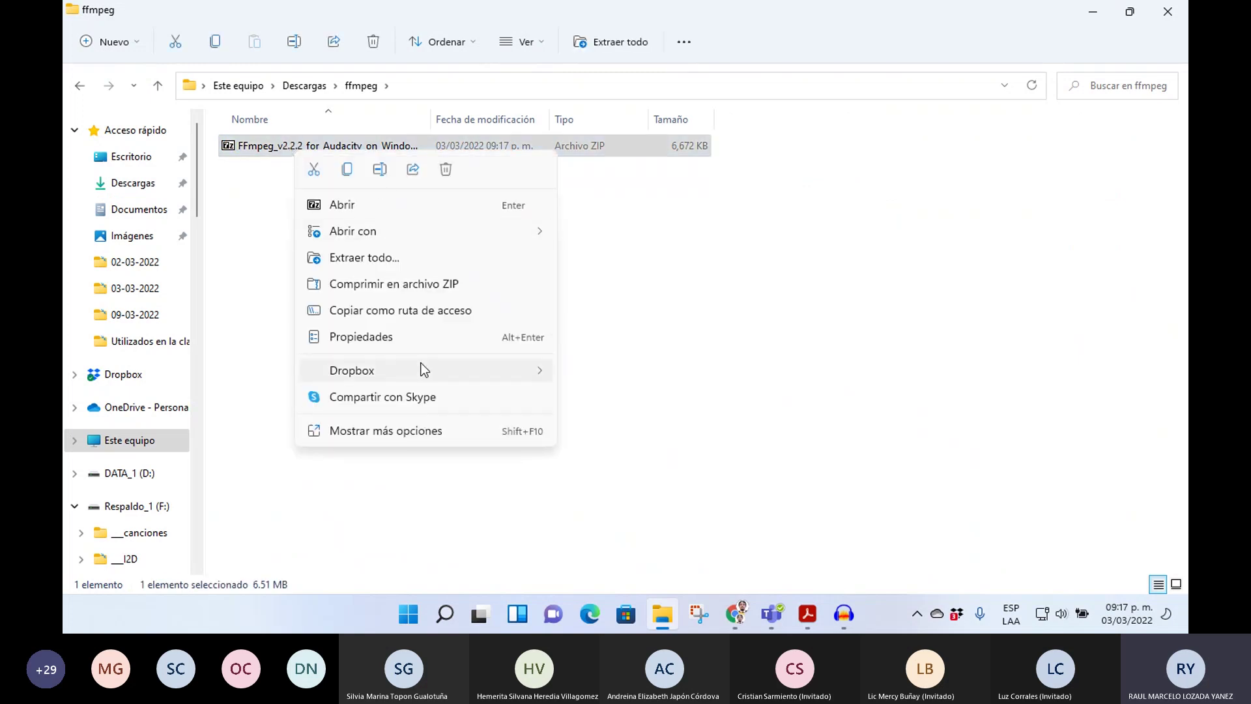
{"action": "mouse_move", "coordinate": [424, 369]}
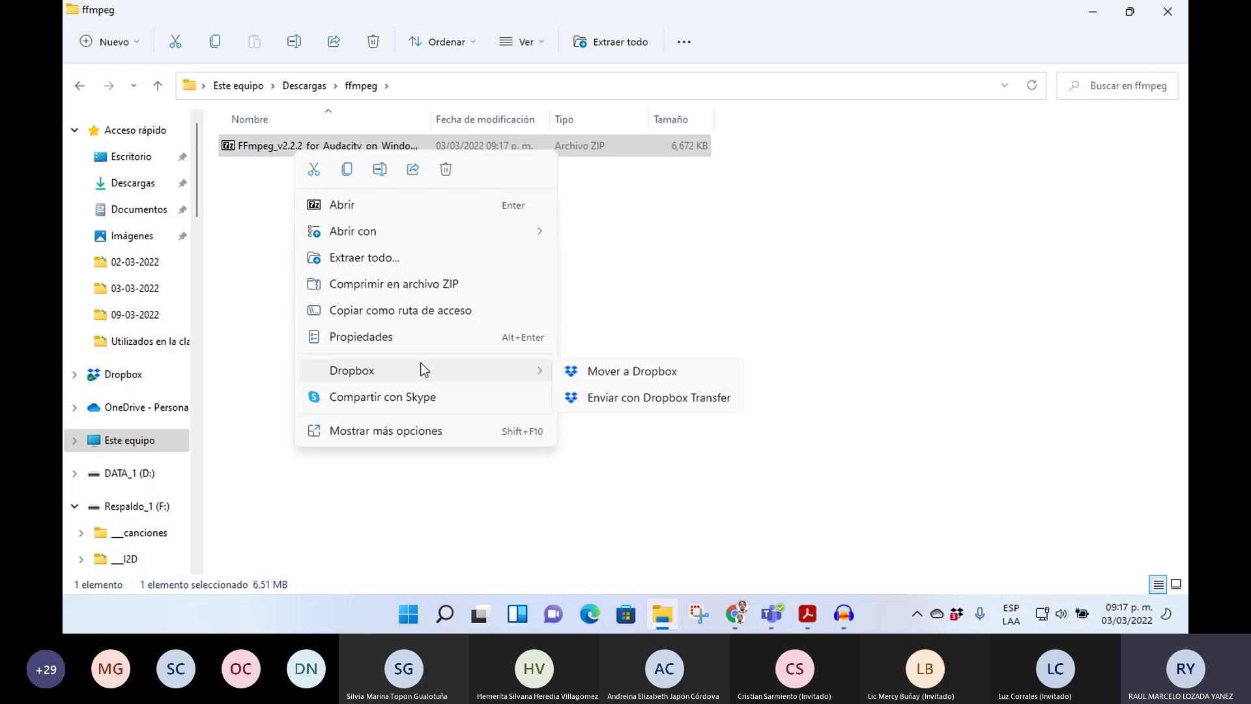
{"action": "left_click", "coordinate": [399, 430]}
{"action": "mouse_move", "coordinate": [528, 228]}
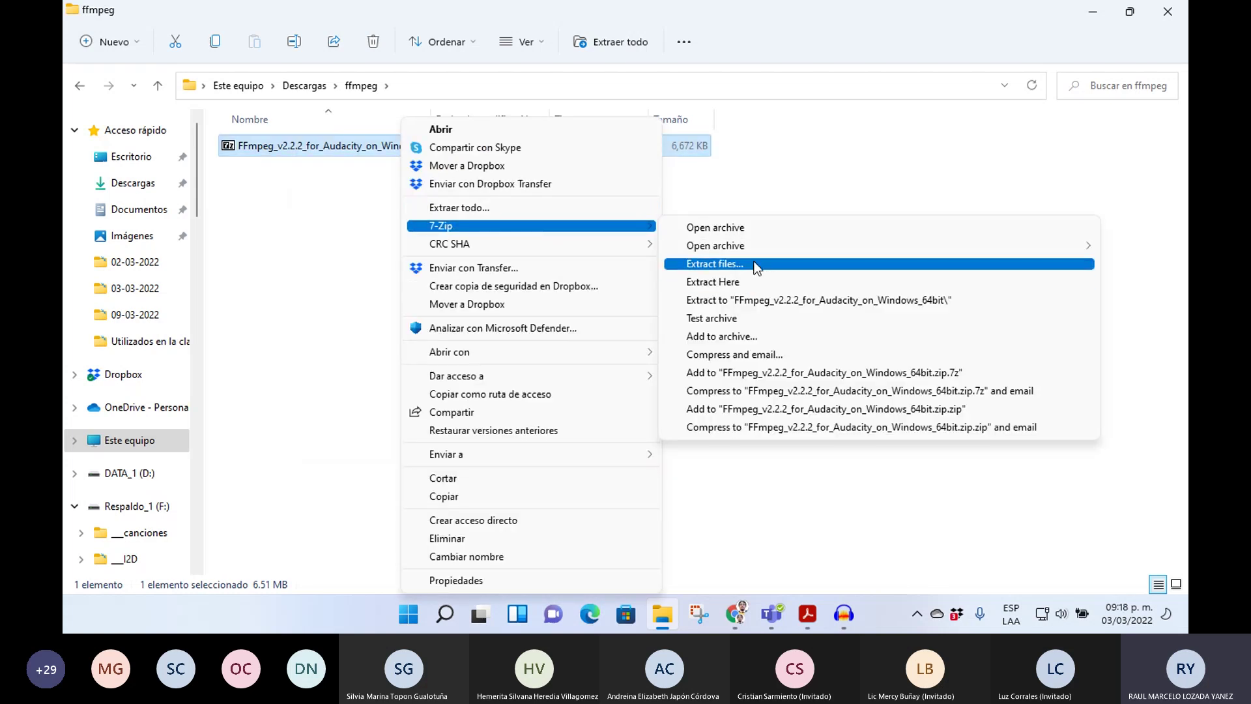
{"action": "left_click", "coordinate": [755, 289]}
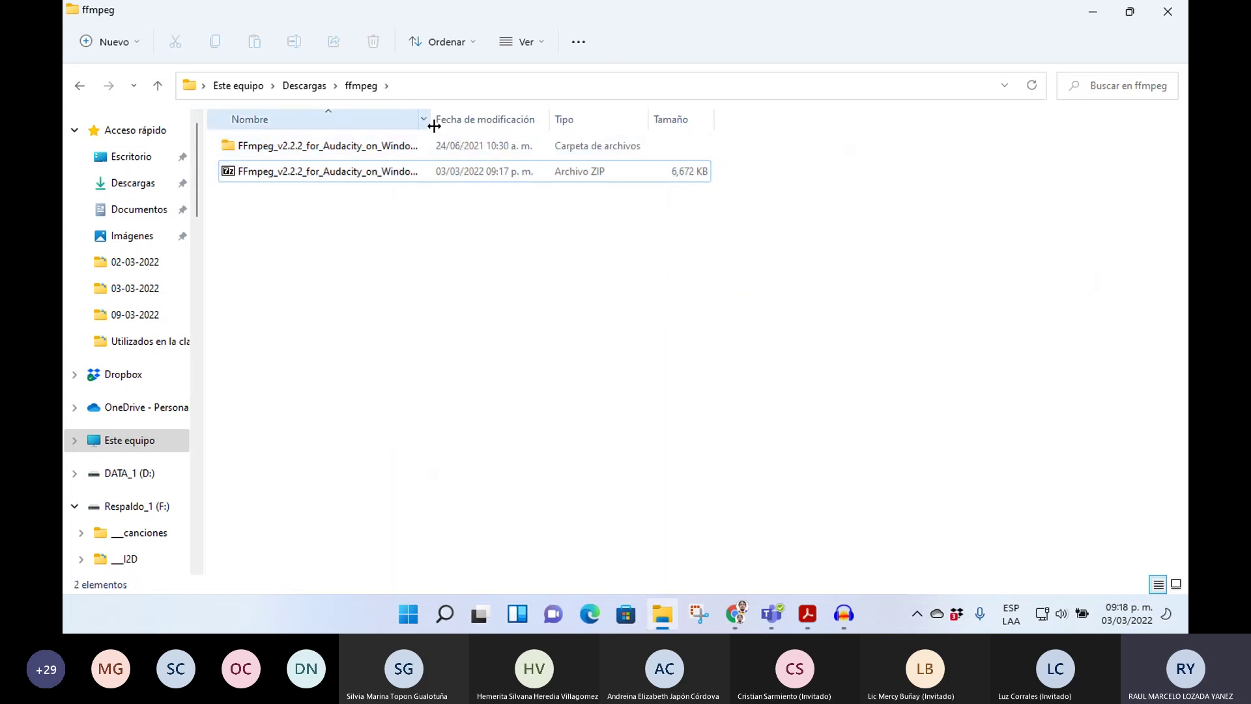
- Widen the name column, permanently delete the FFmpeg ZIP file, and open the extracted FFmpeg_v2.2.2_for_Audacity_on_Windows_64bit folder
{"action": "left_click_drag", "start_coordinate": [430, 120], "coordinate": [629, 177]}
{"action": "left_click", "coordinate": [330, 171]}
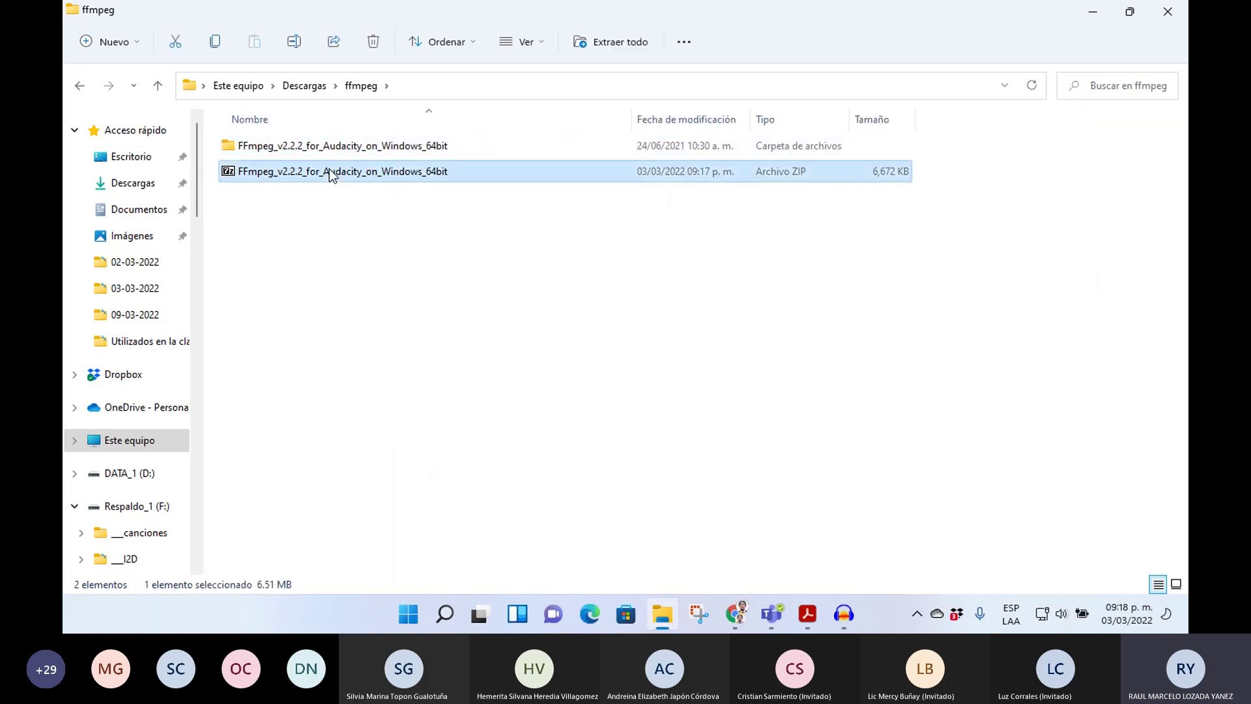
{"action": "key", "text": "shift+Delete"}
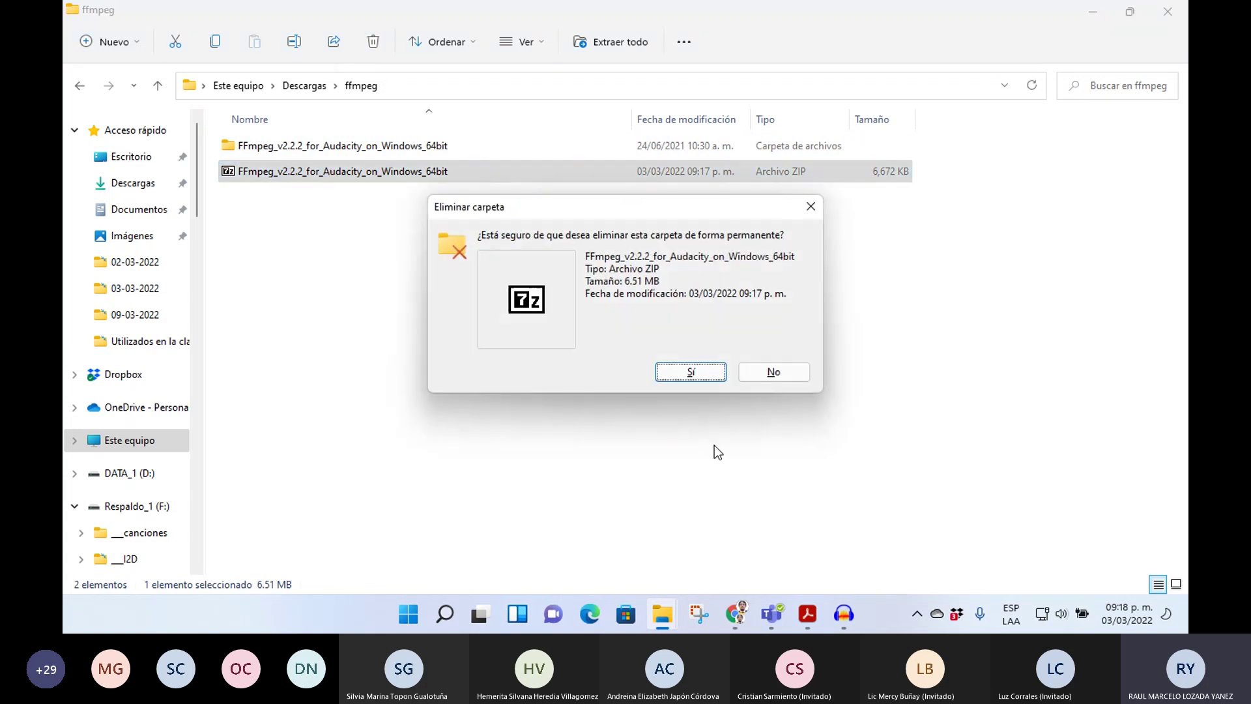
{"action": "key", "text": "Return"}
{"action": "double_click", "coordinate": [297, 148]}
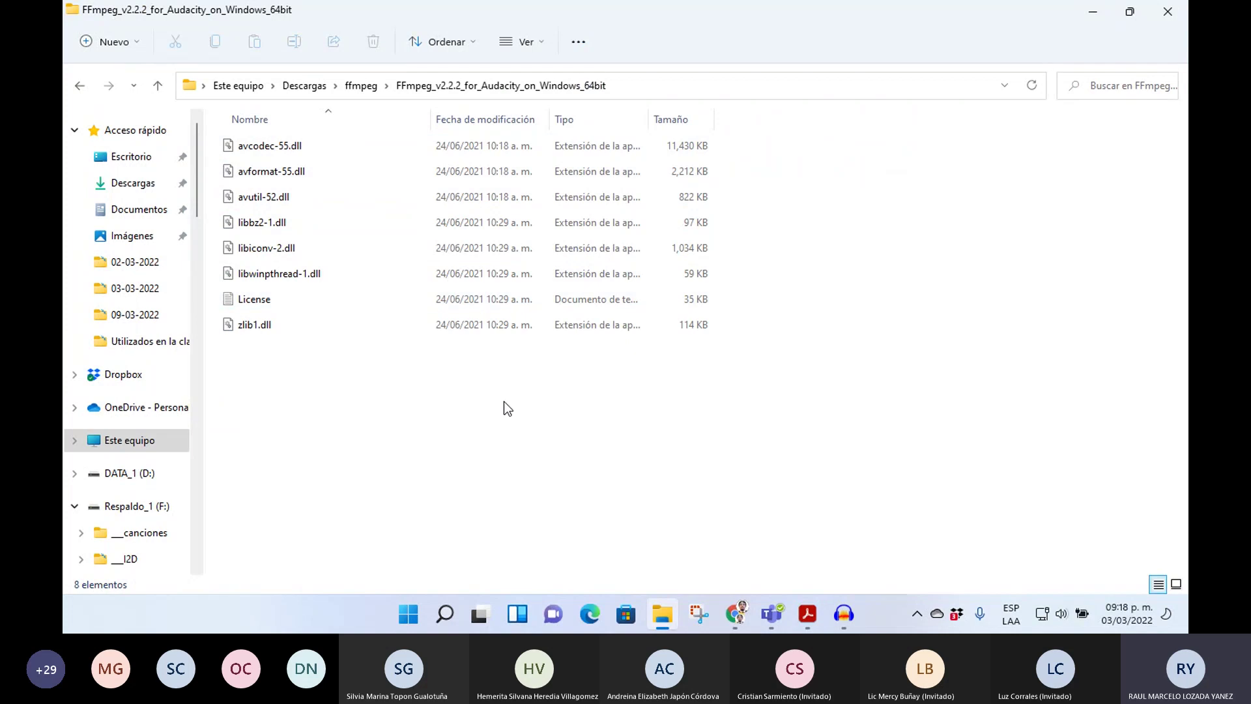
- Review the manual's instructions on the extraction folder, the avformat-55.dll file and locating the FFmpeg library through Preferences
{"action": "mouse_move", "coordinate": [736, 613]}
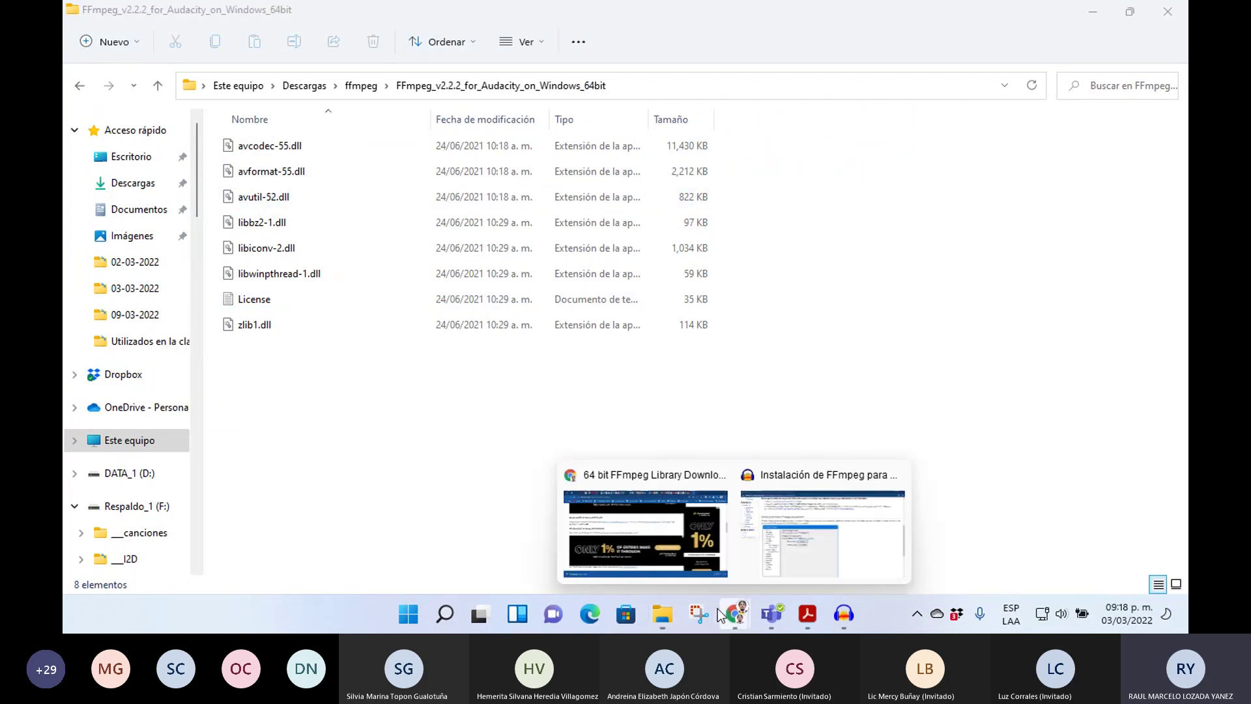
{"action": "mouse_move", "coordinate": [683, 550]}
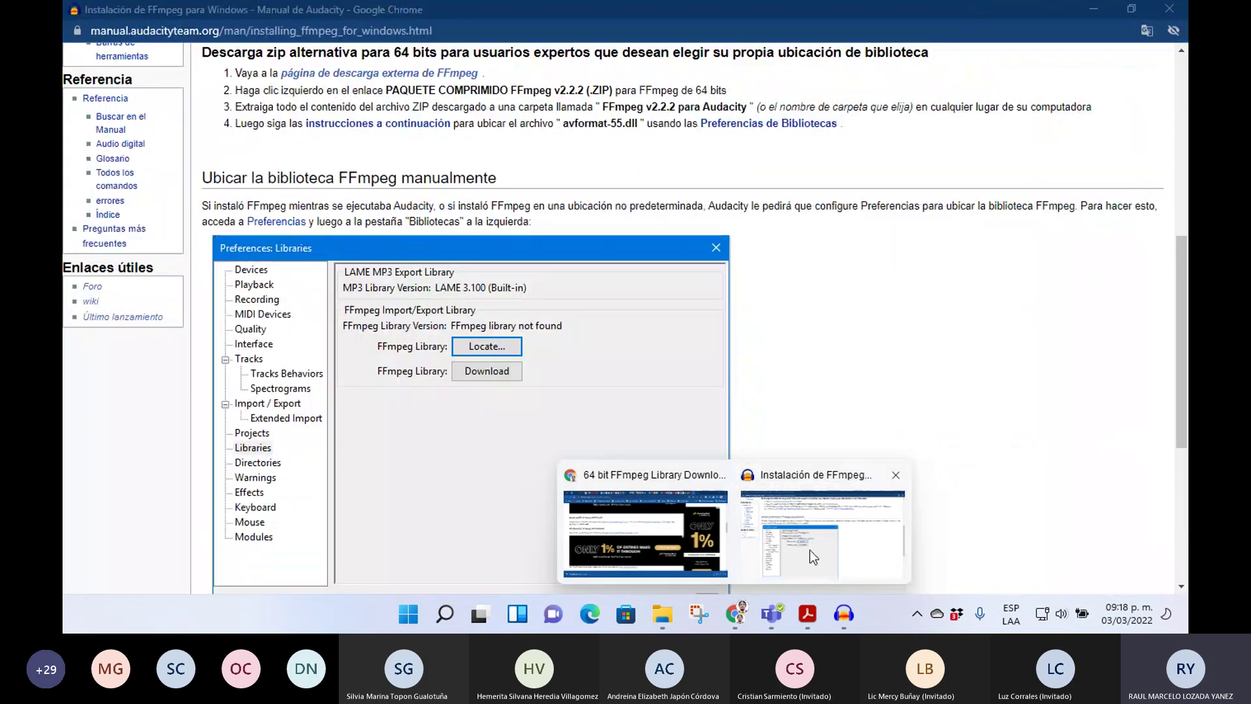
{"action": "left_click", "coordinate": [811, 550]}
{"action": "left_click_drag", "start_coordinate": [807, 106], "coordinate": [1093, 110]}
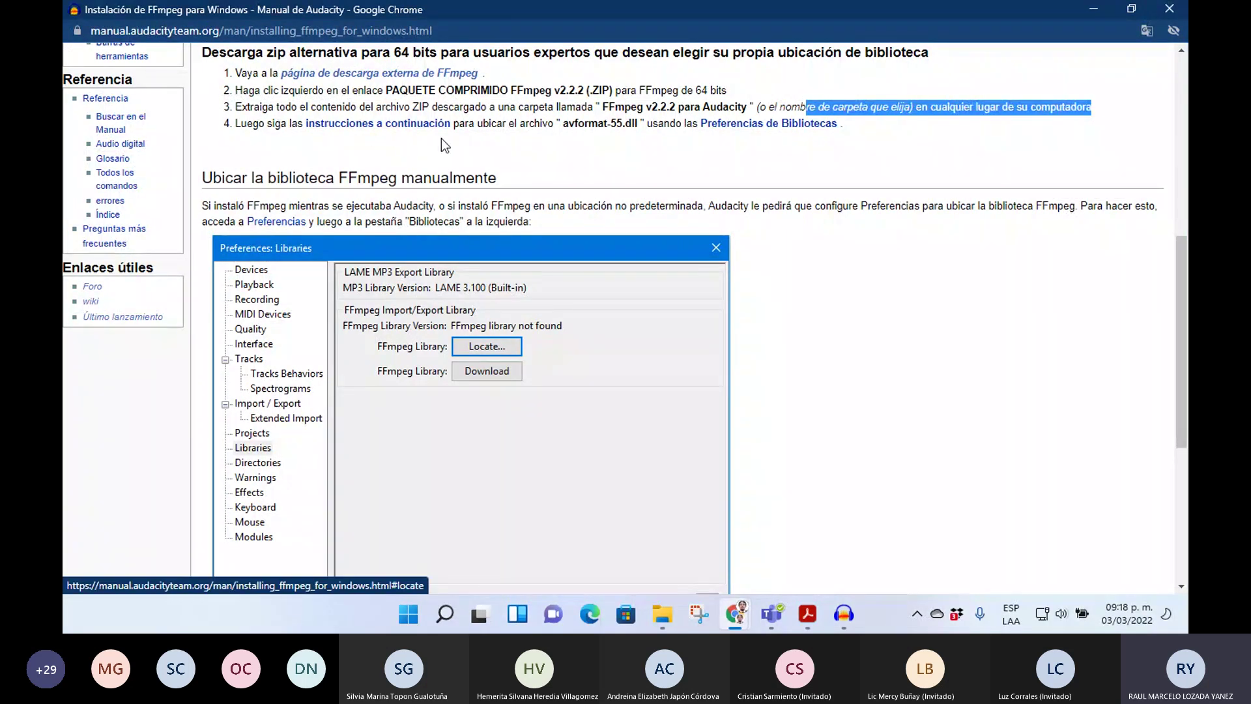
{"action": "left_click_drag", "start_coordinate": [563, 124], "coordinate": [637, 125]}
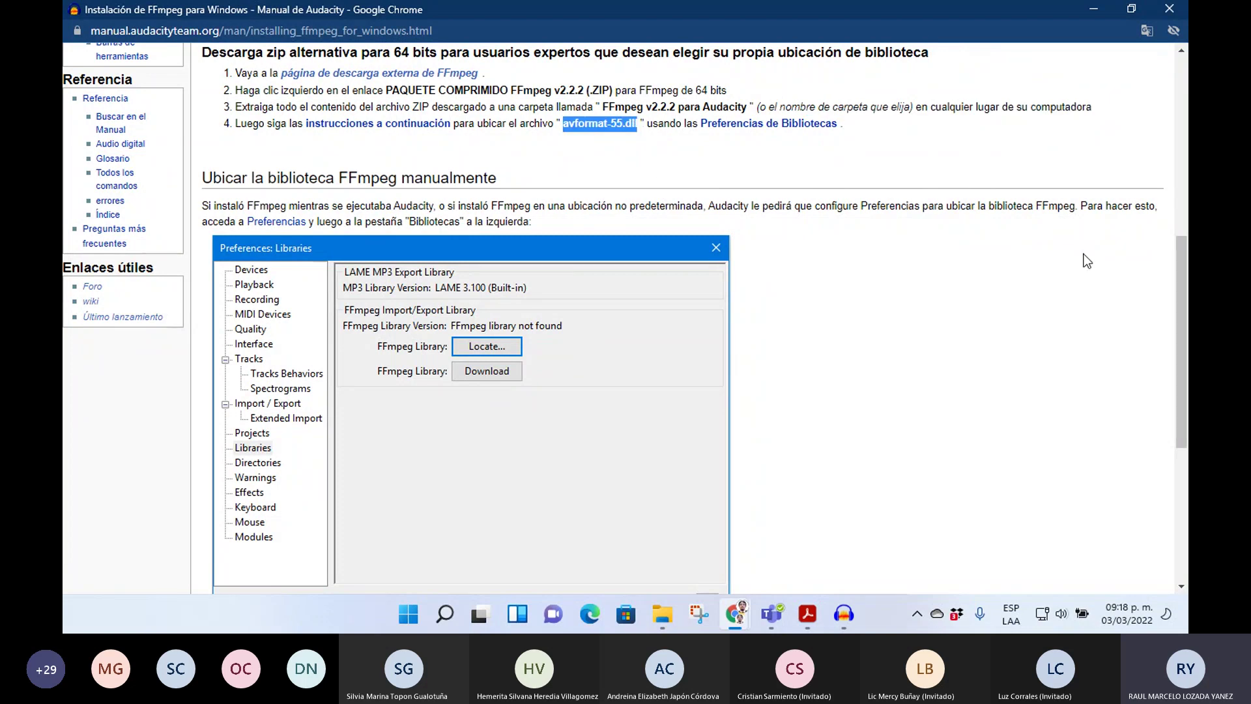
{"action": "scroll", "coordinate": [65, 65], "scroll_direction": "down", "scroll_amount": 1}
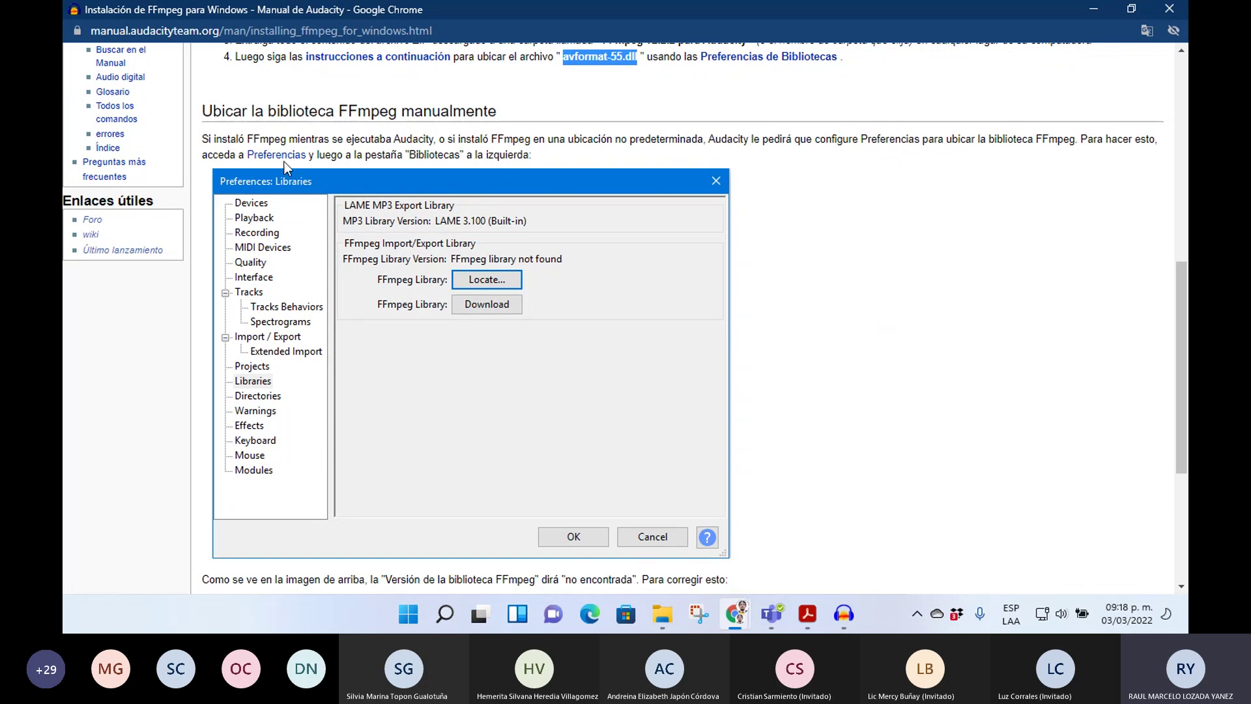
- Switch to Audacity and snap its window to half the screen beside the manual page
{"action": "left_click", "coordinate": [844, 613]}
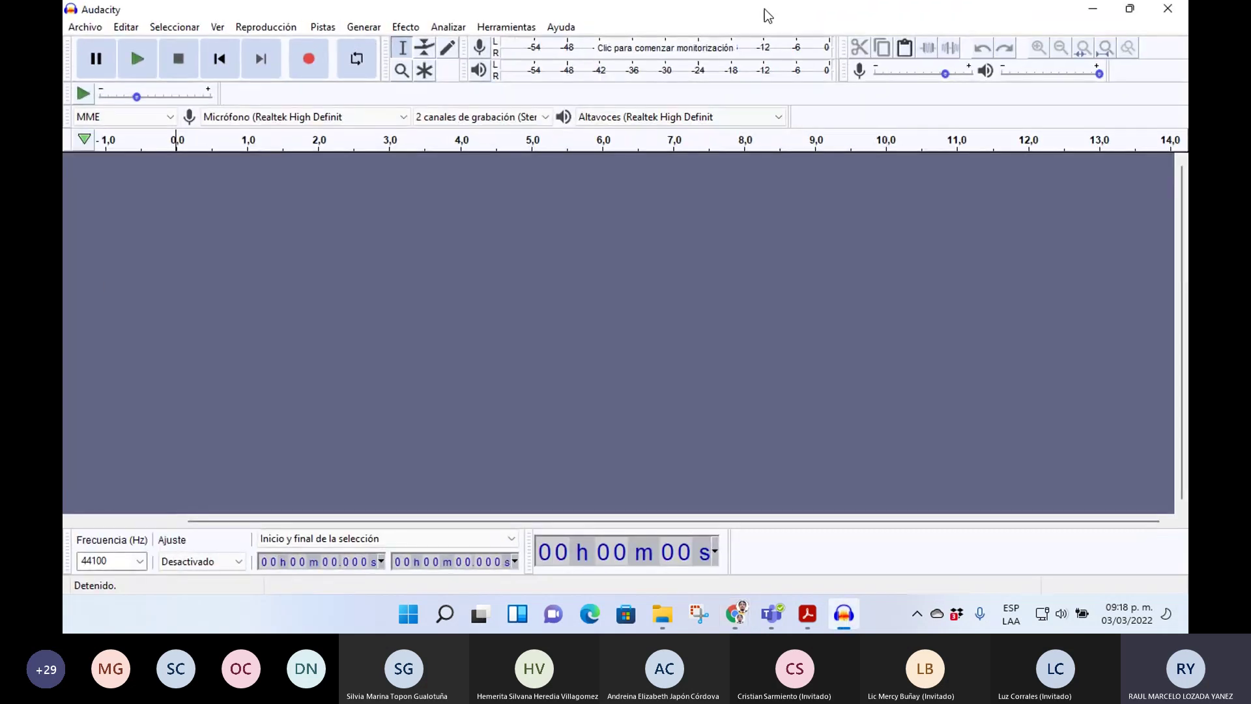
{"action": "left_click_drag", "start_coordinate": [785, 17], "coordinate": [1172, 237]}
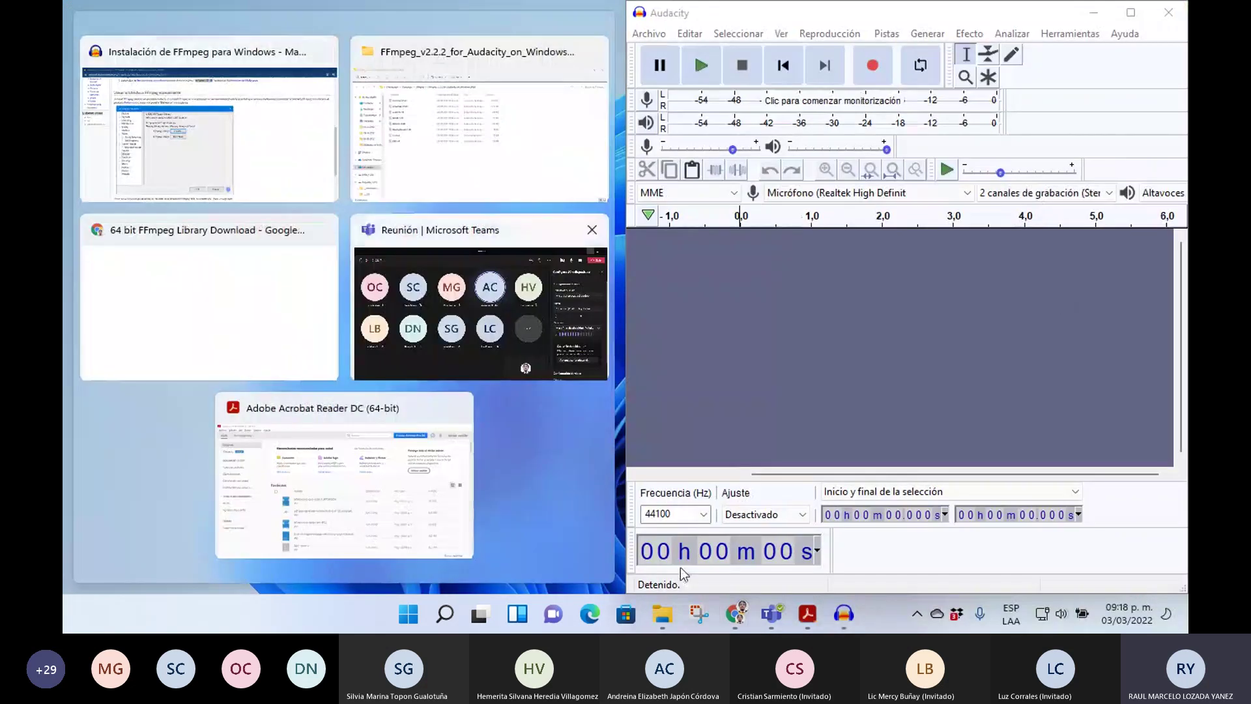
{"action": "left_click", "coordinate": [858, 613]}
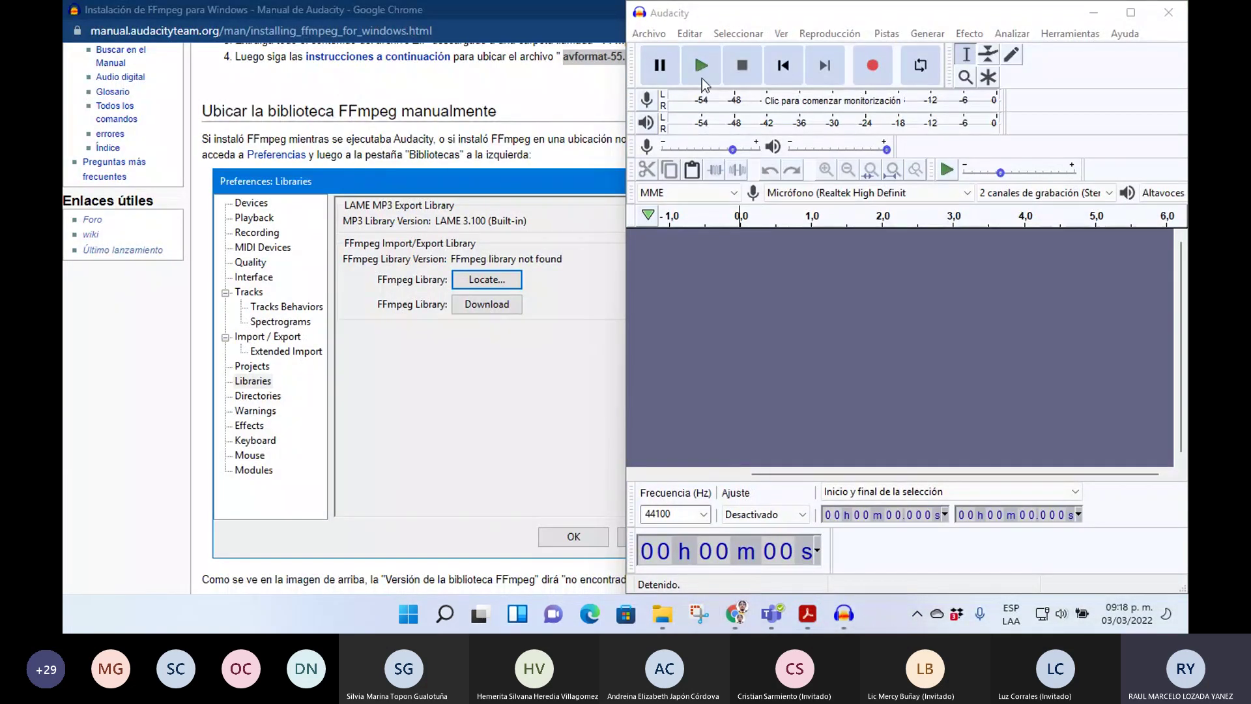
- Open Audacity's preferences at the Bibliotecas section with the FFmpeg library settings
{"action": "left_click", "coordinate": [691, 34]}
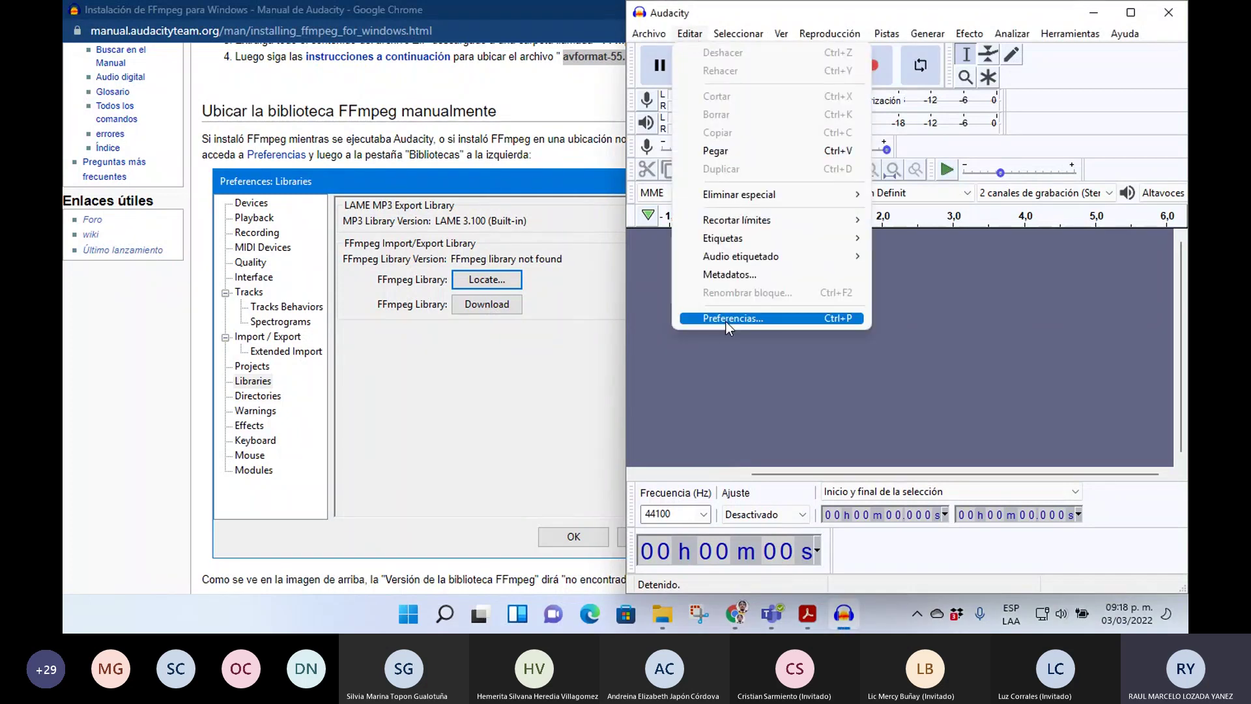
{"action": "left_click", "coordinate": [696, 36]}
{"action": "left_click", "coordinate": [695, 36]}
{"action": "left_click", "coordinate": [731, 314]}
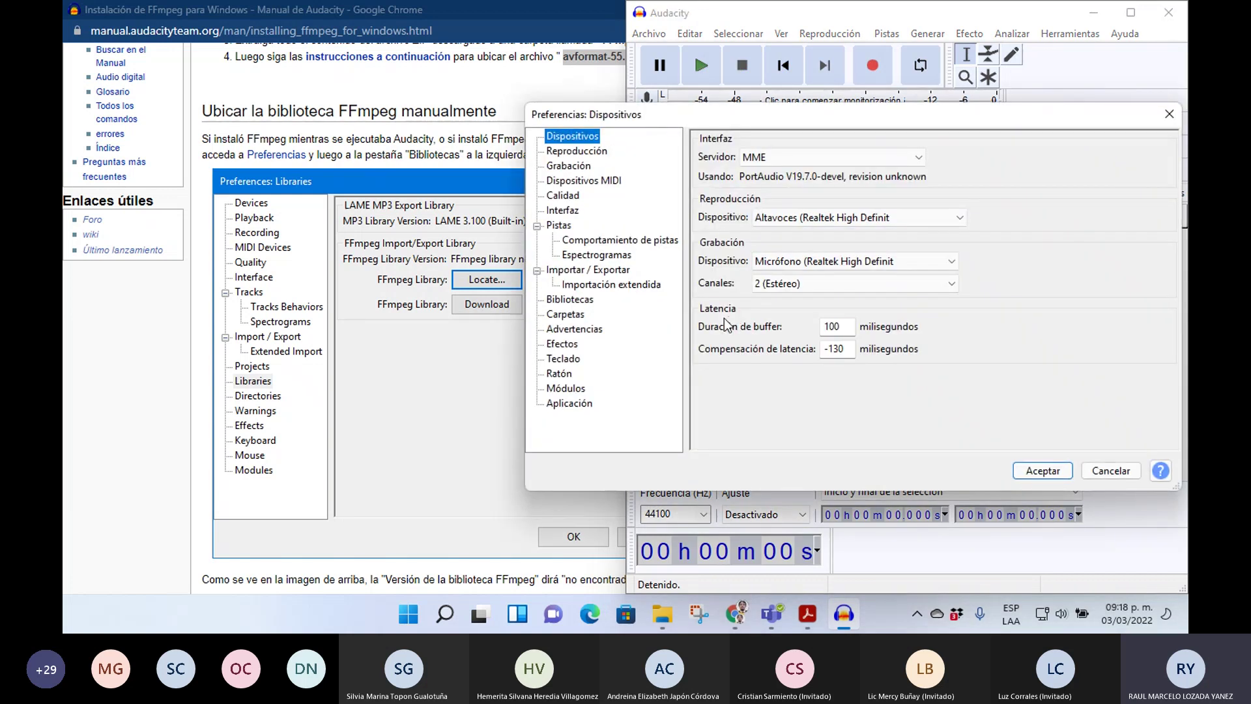
{"action": "left_click", "coordinate": [570, 300]}
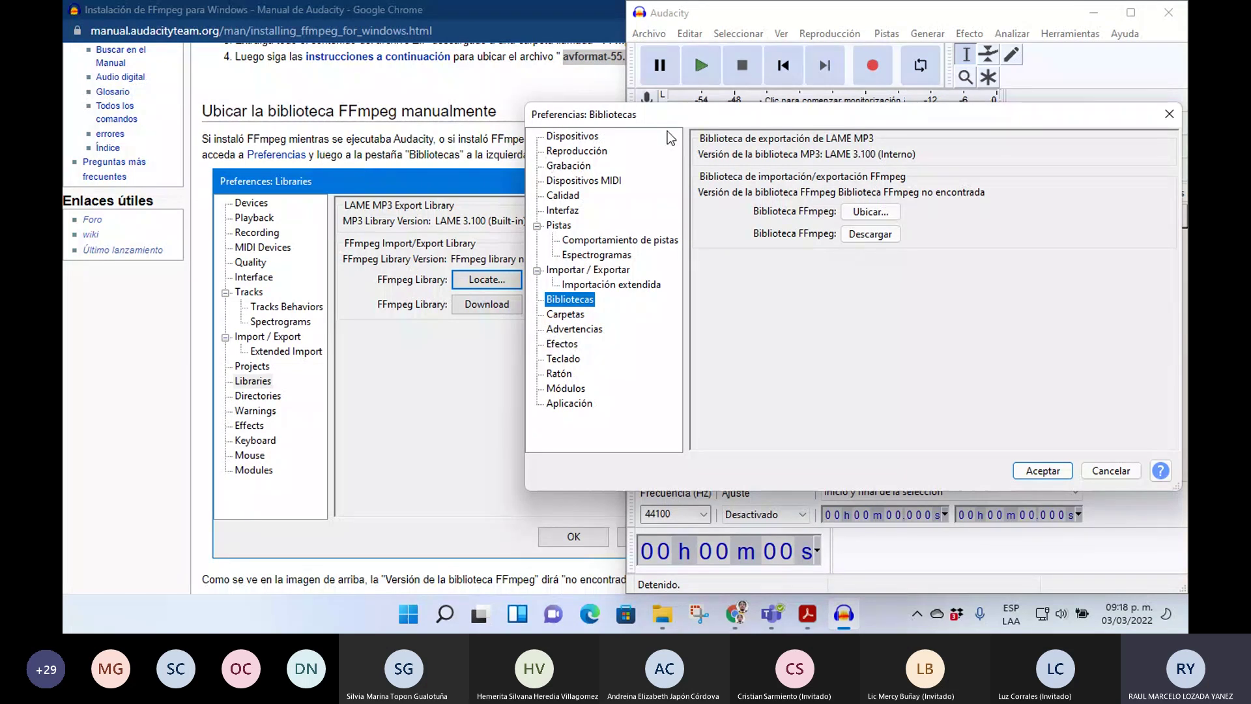
- Review the manual's instructions for locating the FFmpeg library manually and selecting the avformat-55.dll file
{"action": "left_click_drag", "start_coordinate": [704, 117], "coordinate": [745, 135]}
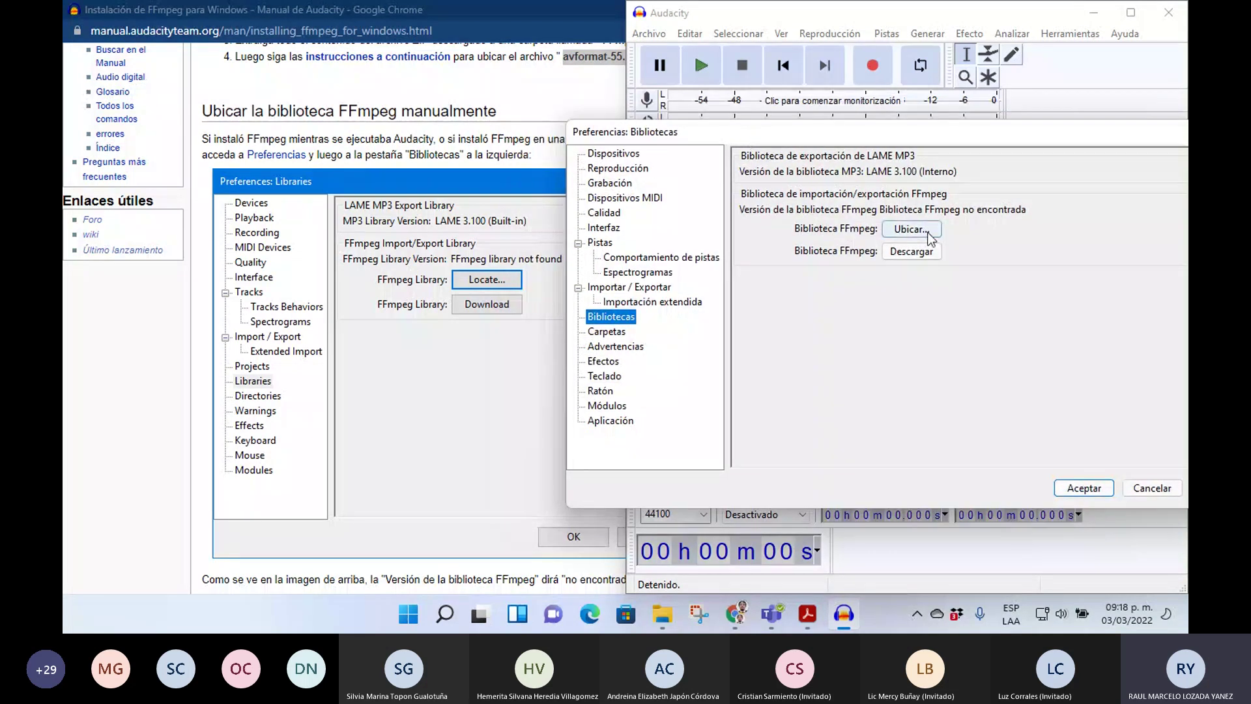
{"action": "left_click_drag", "start_coordinate": [962, 144], "coordinate": [848, 130]}
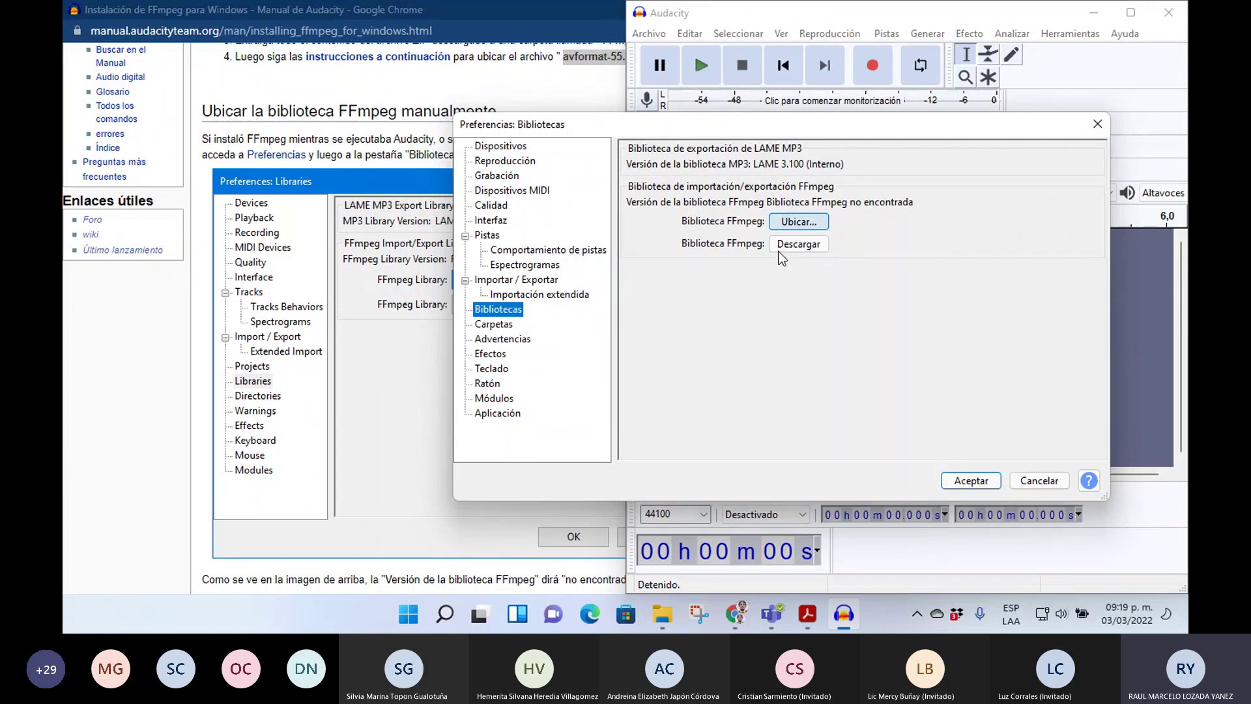
{"action": "key", "text": "alt+Tab"}
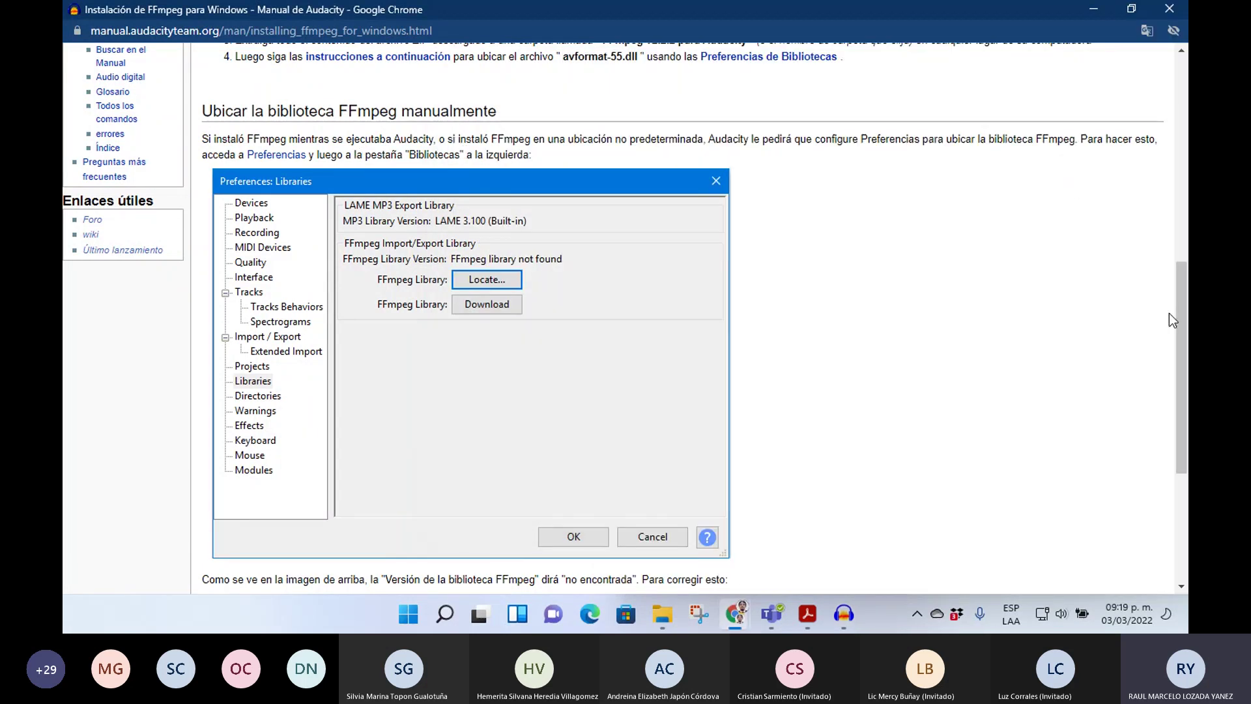
{"action": "scroll", "coordinate": [1185, 356], "scroll_direction": "down", "scroll_amount": 1}
{"action": "left_click_drag", "start_coordinate": [1185, 355], "coordinate": [1186, 435]}
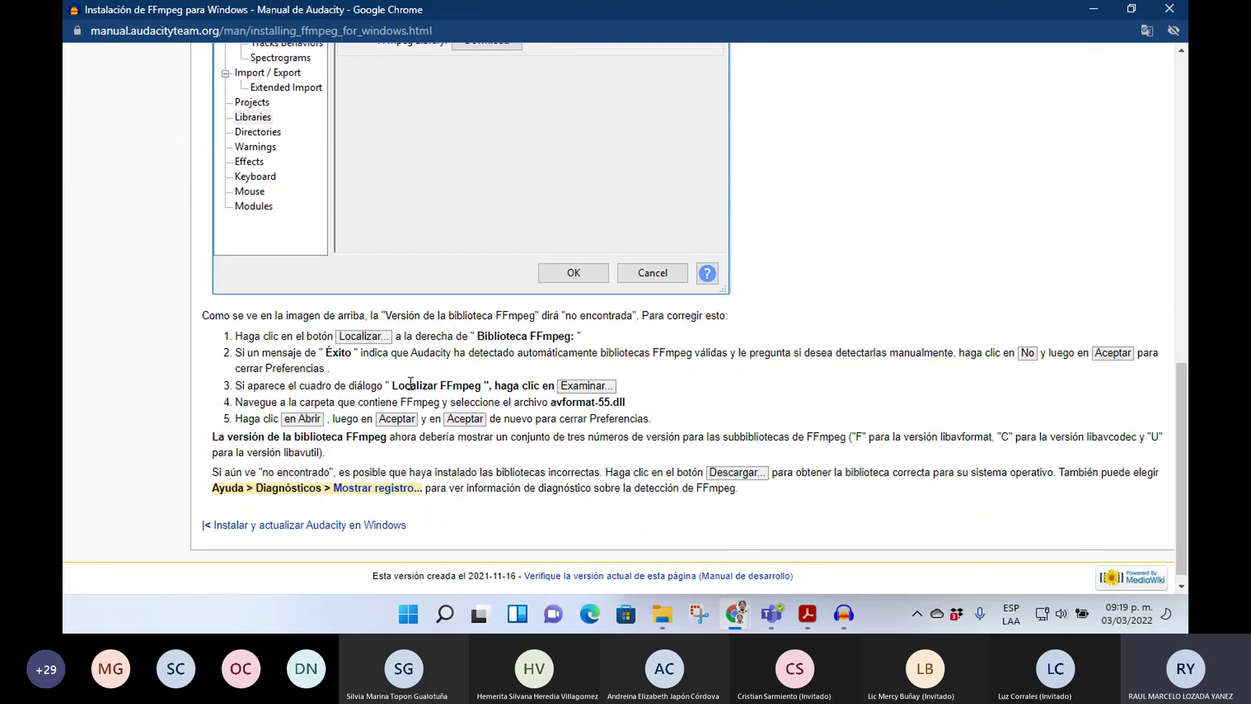
{"action": "left_click_drag", "start_coordinate": [550, 402], "coordinate": [623, 404]}
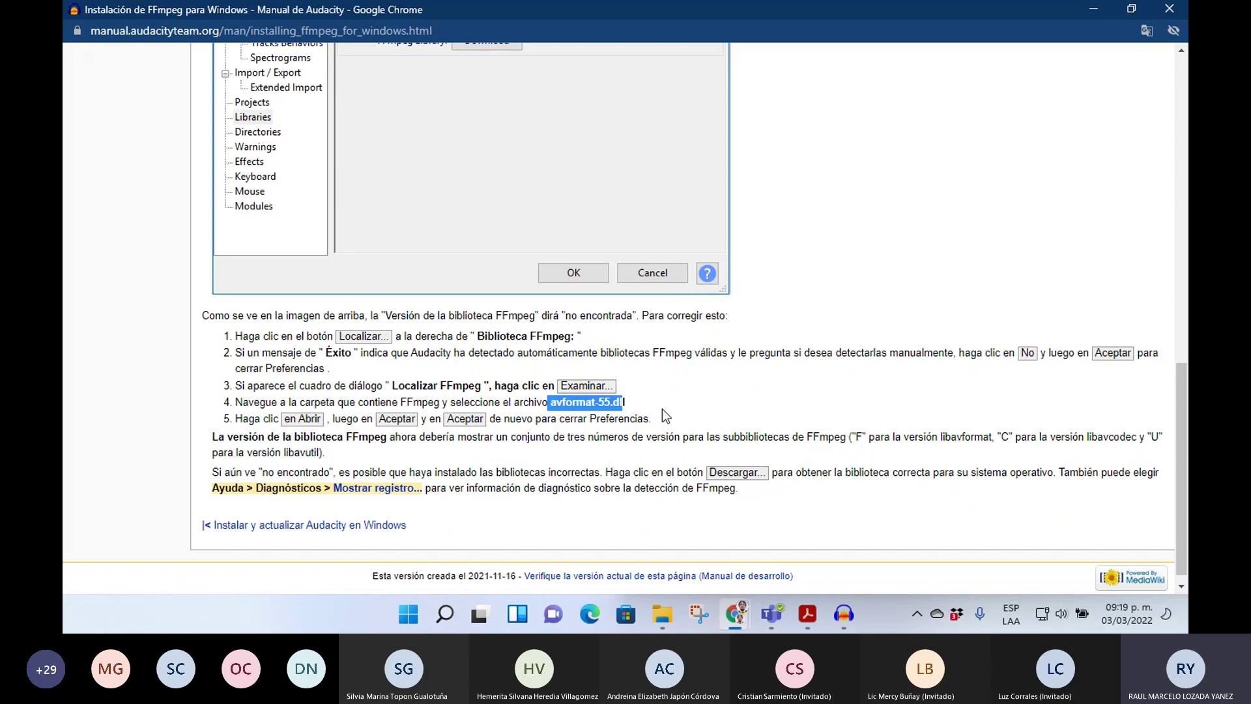
- Switch back to Audacity, then close its preferences and reopen them at the Bibliotecas section
{"action": "left_click", "coordinate": [845, 613]}
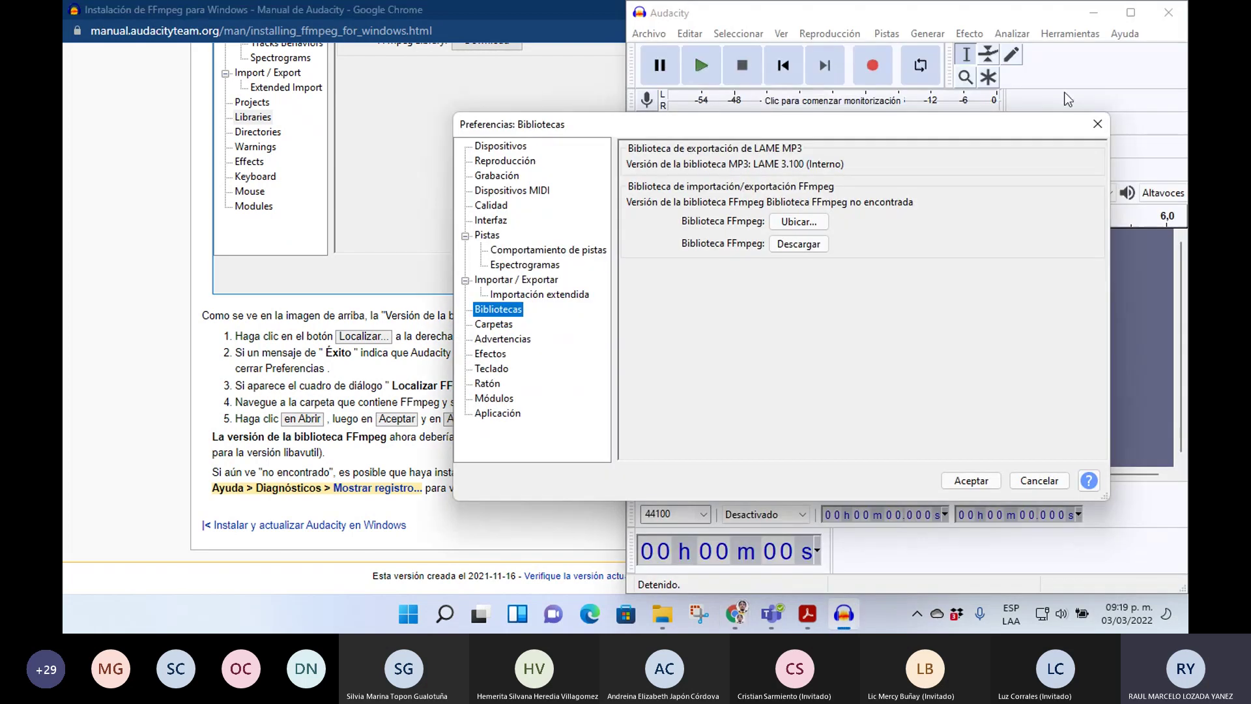
{"action": "left_click", "coordinate": [1097, 124]}
{"action": "left_click", "coordinate": [689, 33]}
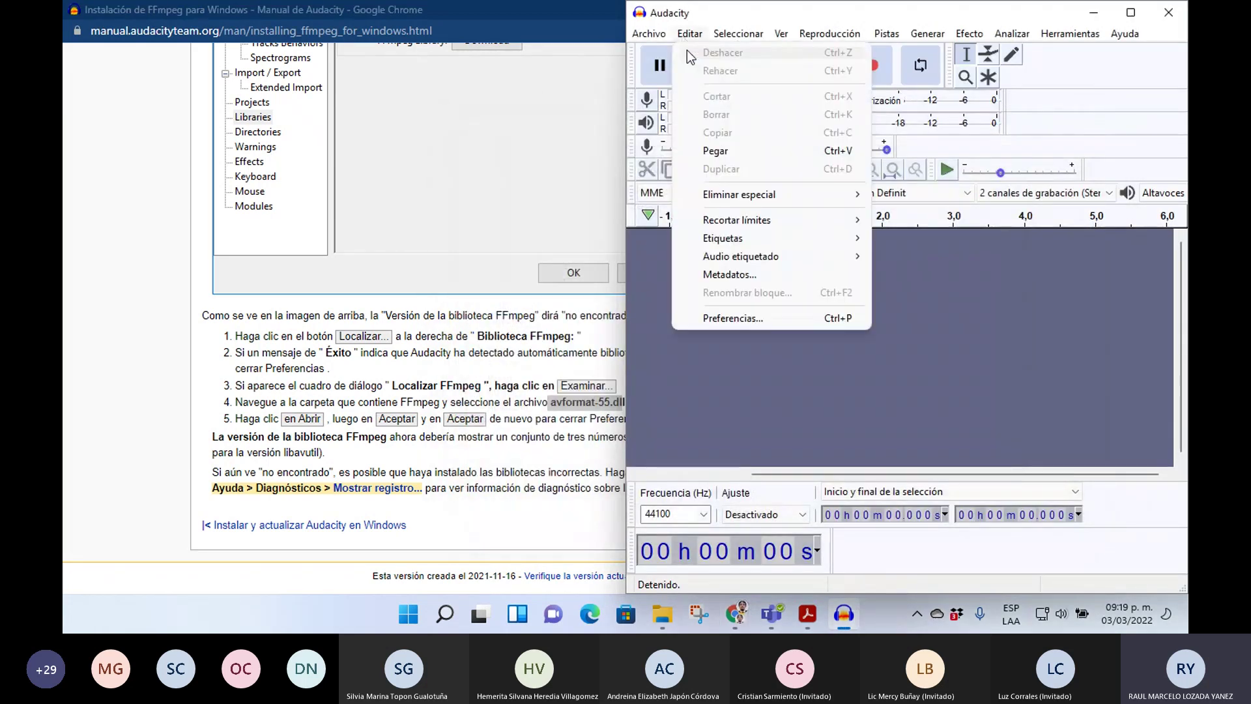
{"action": "left_click", "coordinate": [715, 315]}
{"action": "left_click", "coordinate": [562, 299]}
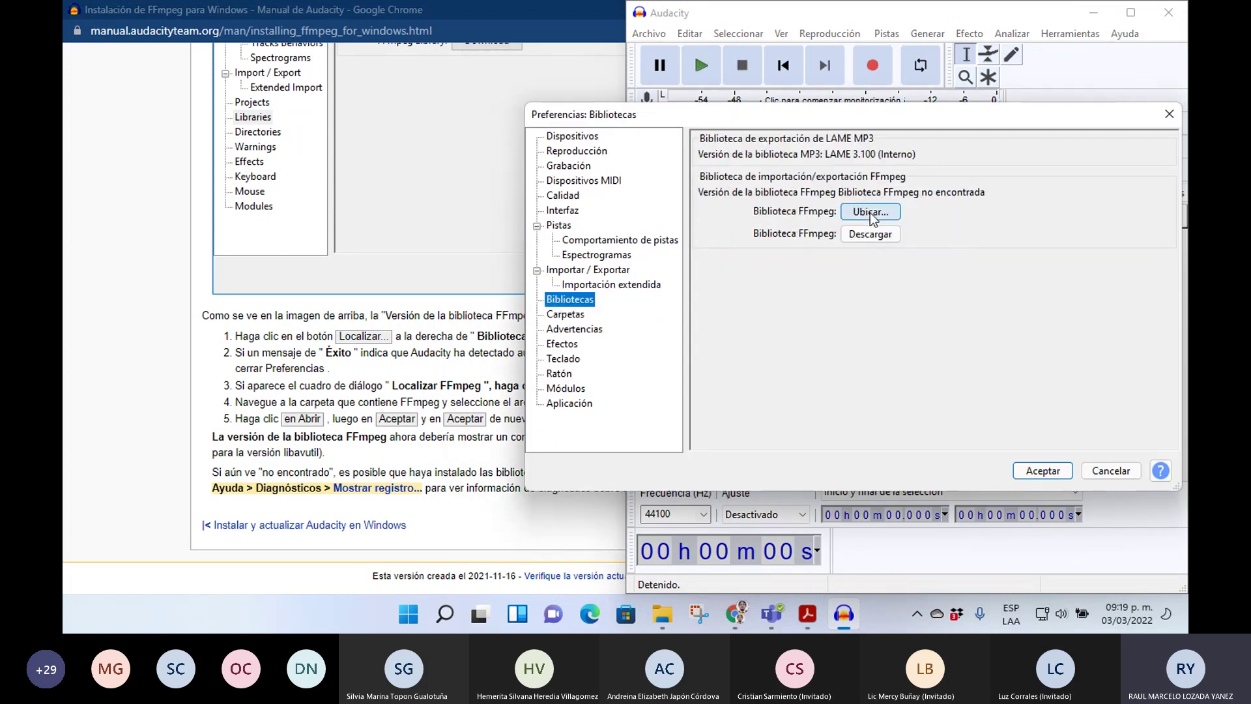
{"action": "key", "text": "Tab"}
{"action": "left_click_drag", "start_coordinate": [976, 113], "coordinate": [911, 108]}
- Locate the FFmpeg library by choosing avformat-55.dll in Descargas\ffmpeg\FFmpeg_v2.2.2_for_Audacity_on_Windows_64bit, and accept the preferences
{"action": "left_click", "coordinate": [803, 207]}
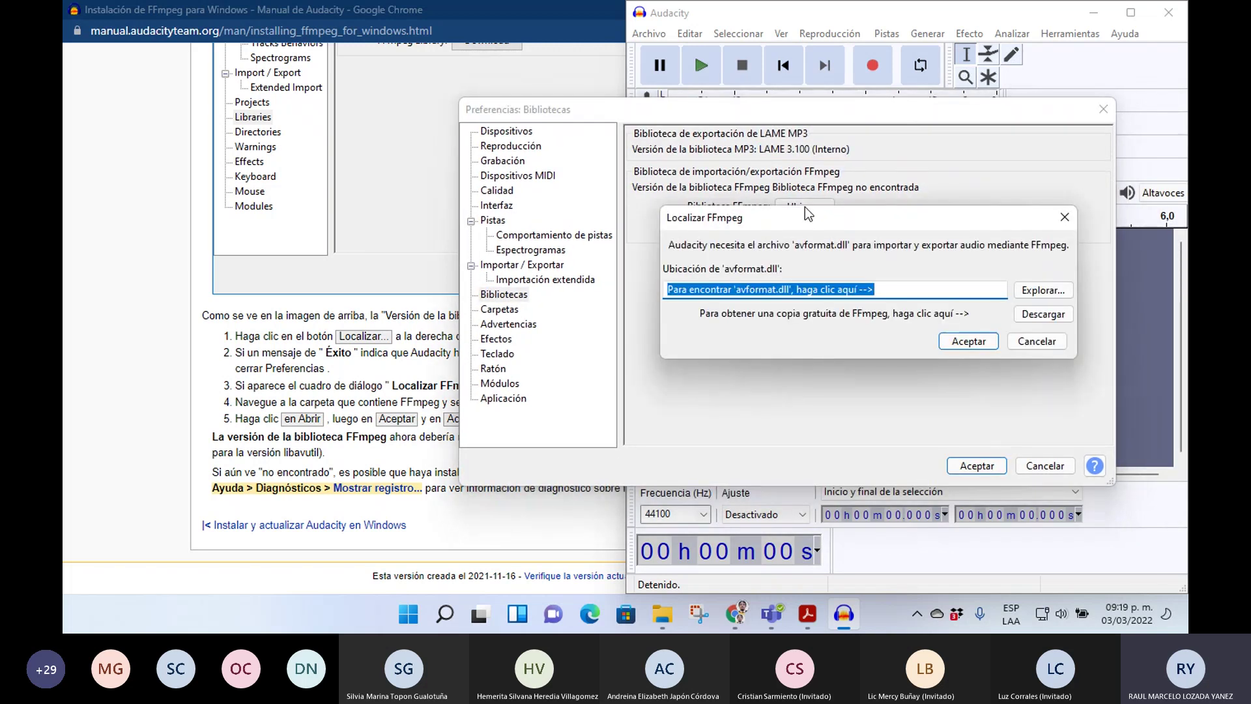
{"action": "left_click", "coordinate": [1043, 290]}
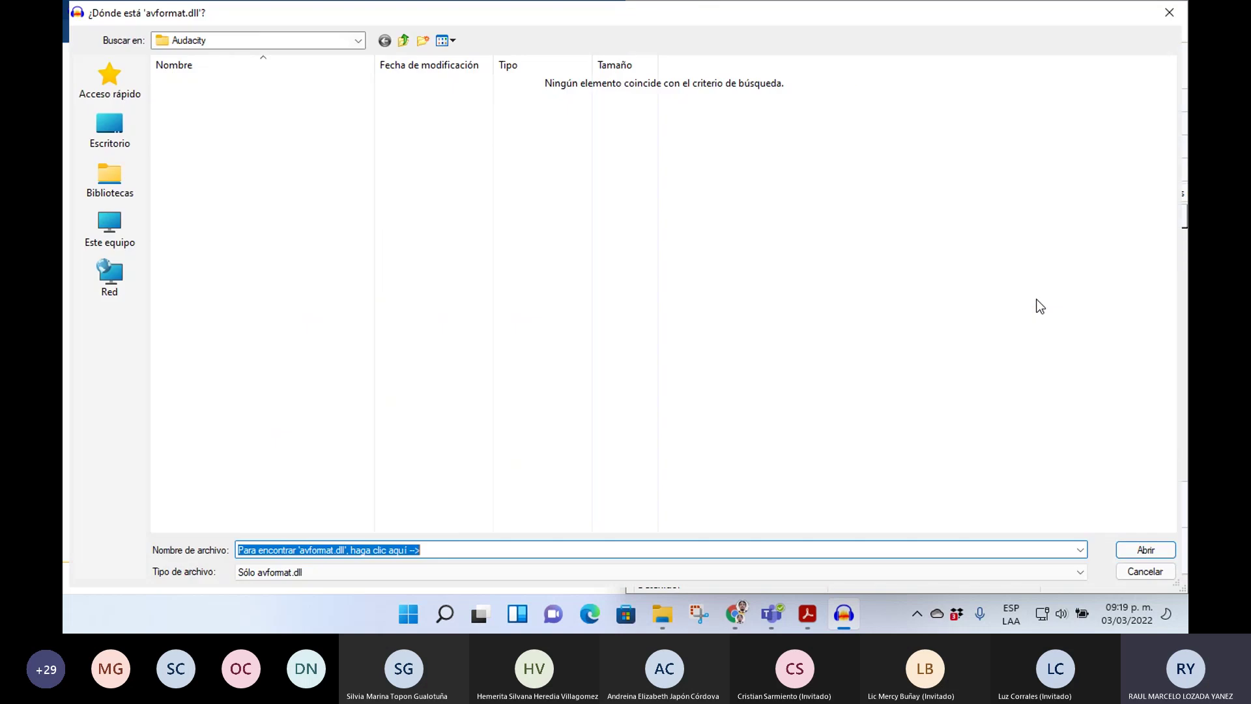
{"action": "left_click", "coordinate": [113, 235]}
{"action": "double_click", "coordinate": [211, 107]}
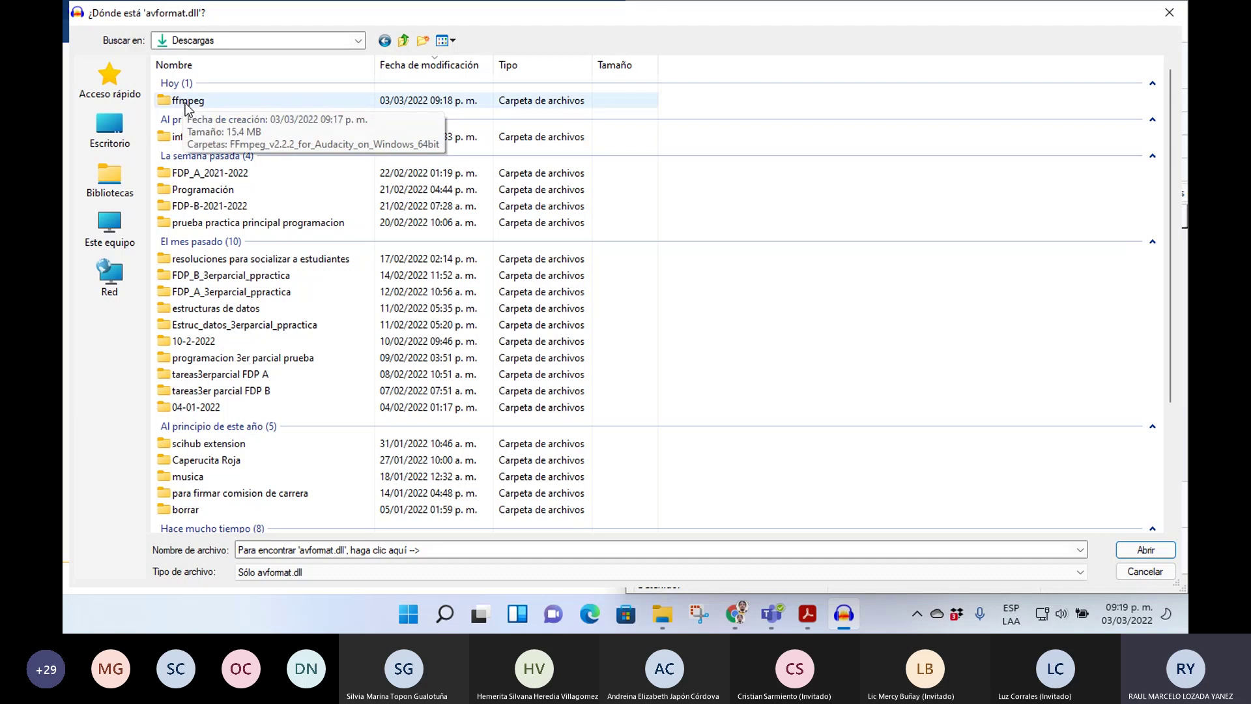
{"action": "double_click", "coordinate": [187, 101]}
{"action": "double_click", "coordinate": [195, 85]}
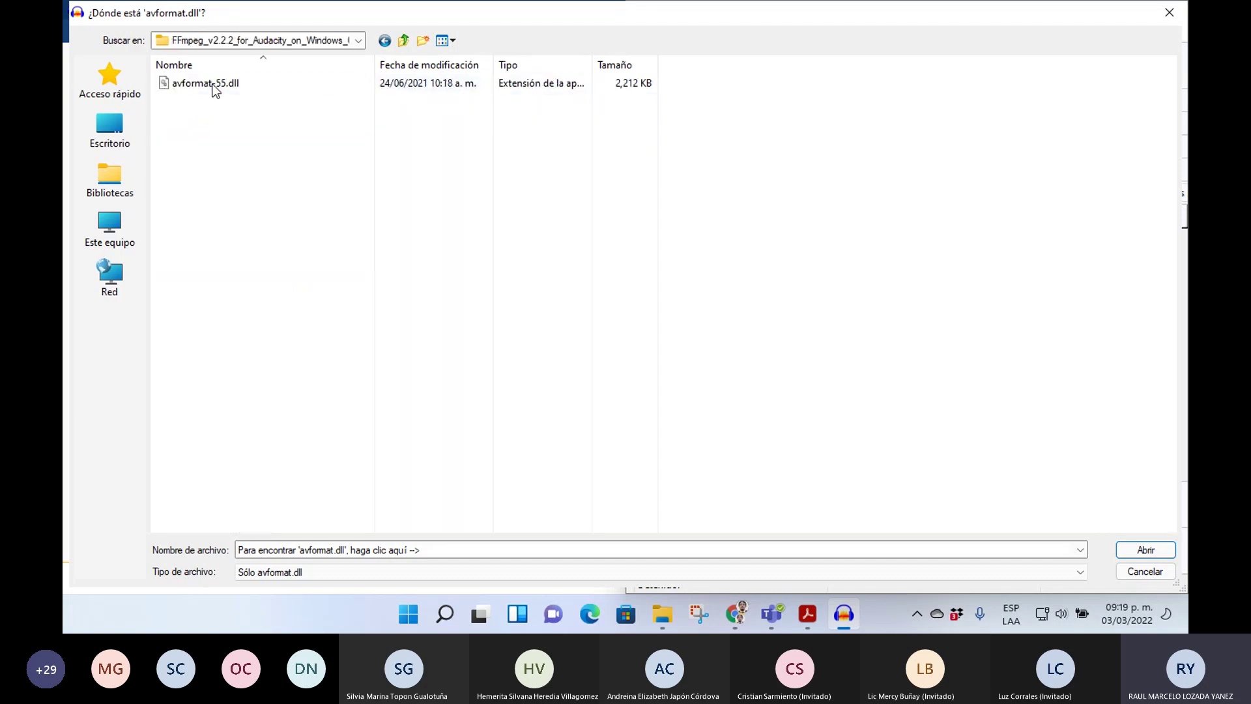
{"action": "left_click", "coordinate": [202, 91]}
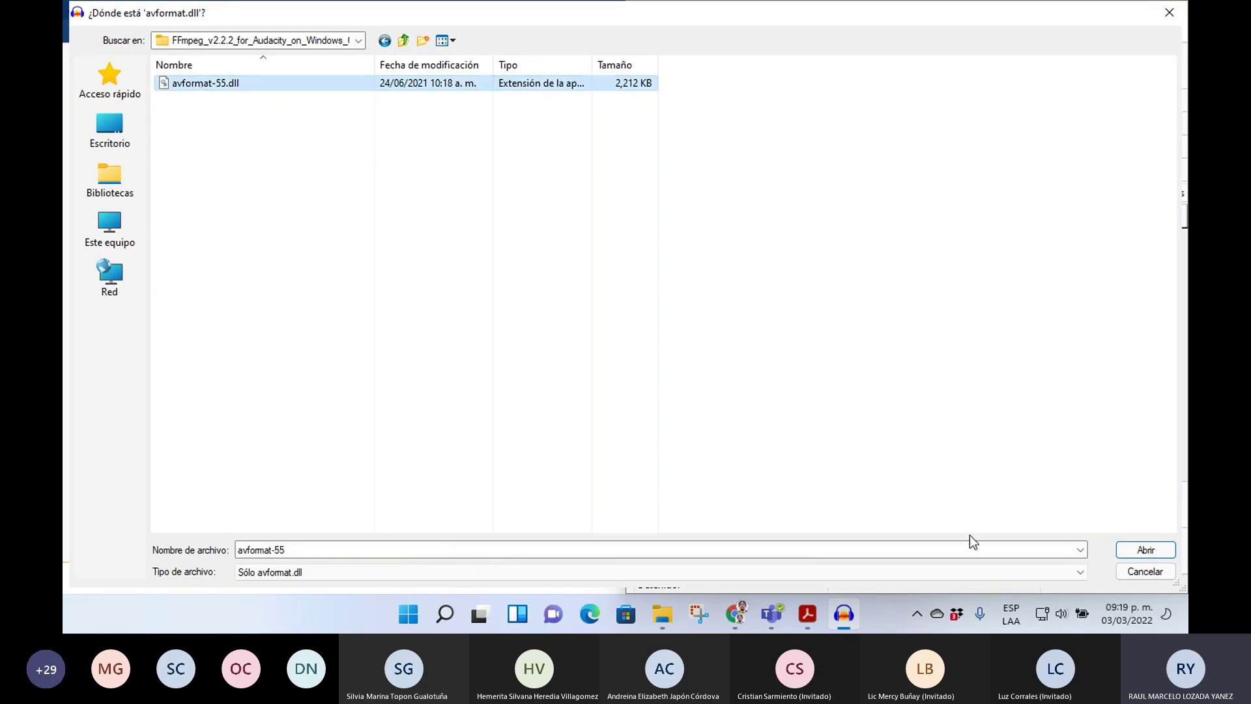
{"action": "left_click", "coordinate": [1146, 551]}
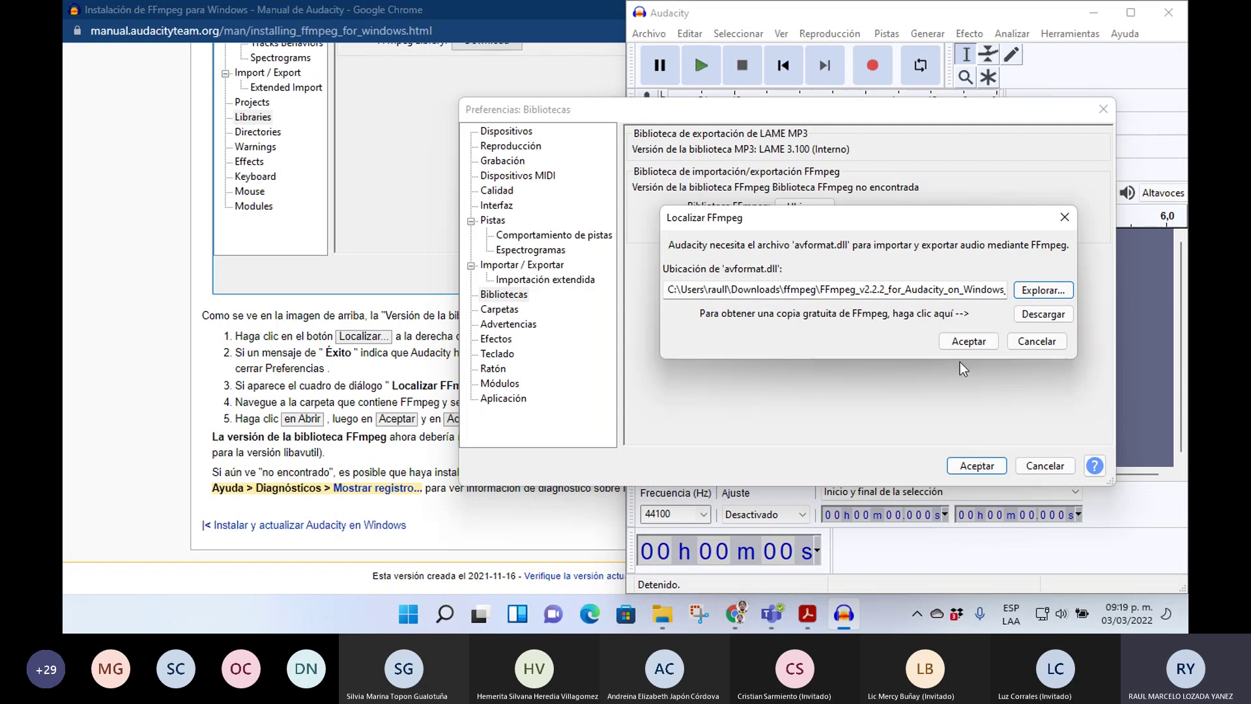
{"action": "left_click", "coordinate": [968, 347]}
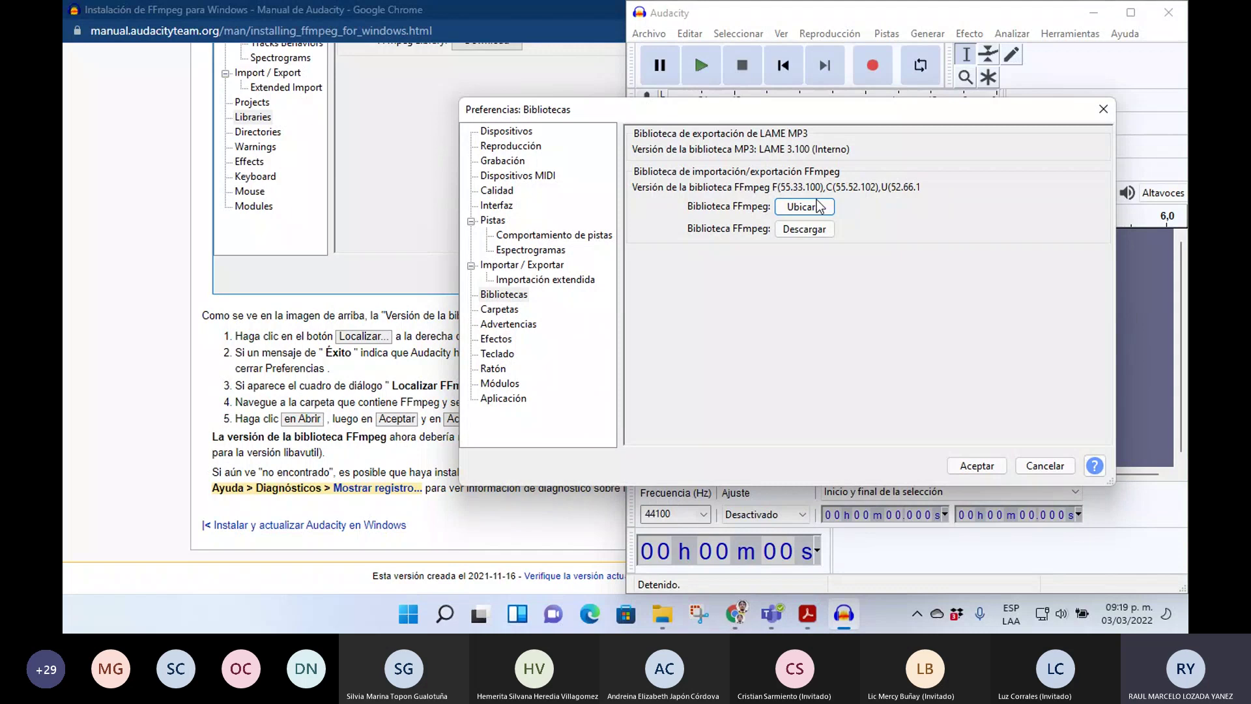
{"action": "key", "text": "alt+Tab"}
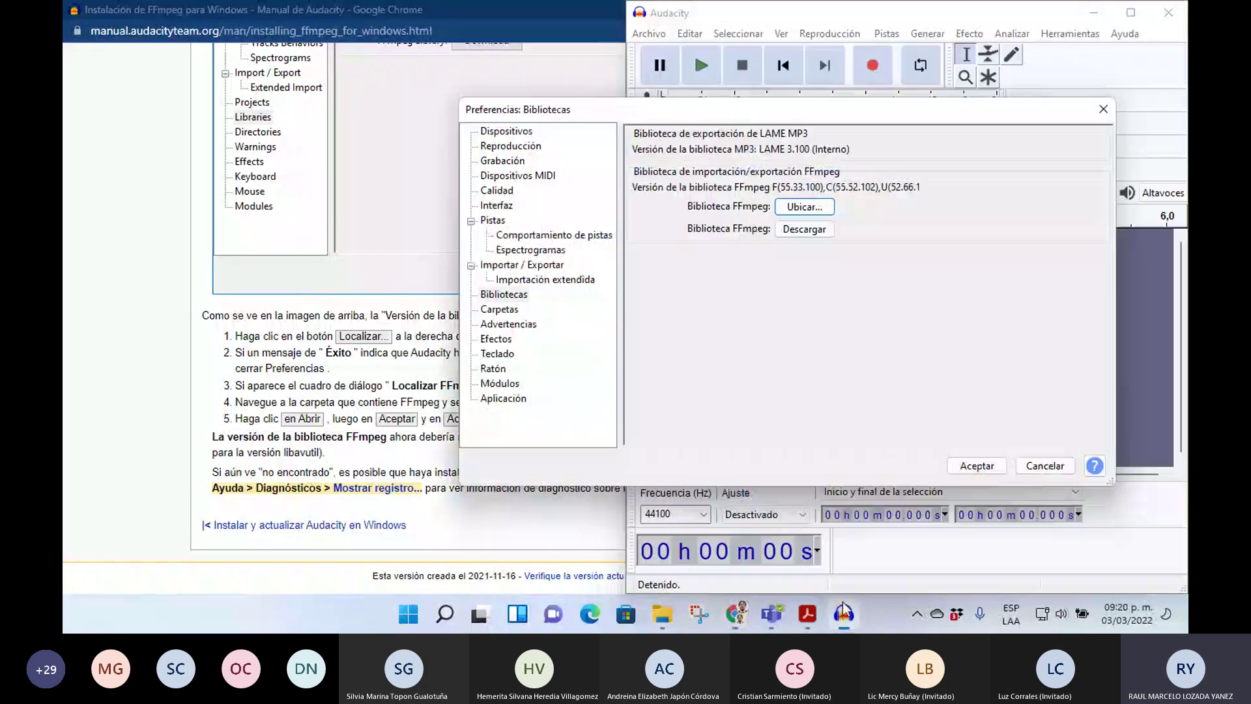
{"action": "left_click", "coordinate": [844, 613]}
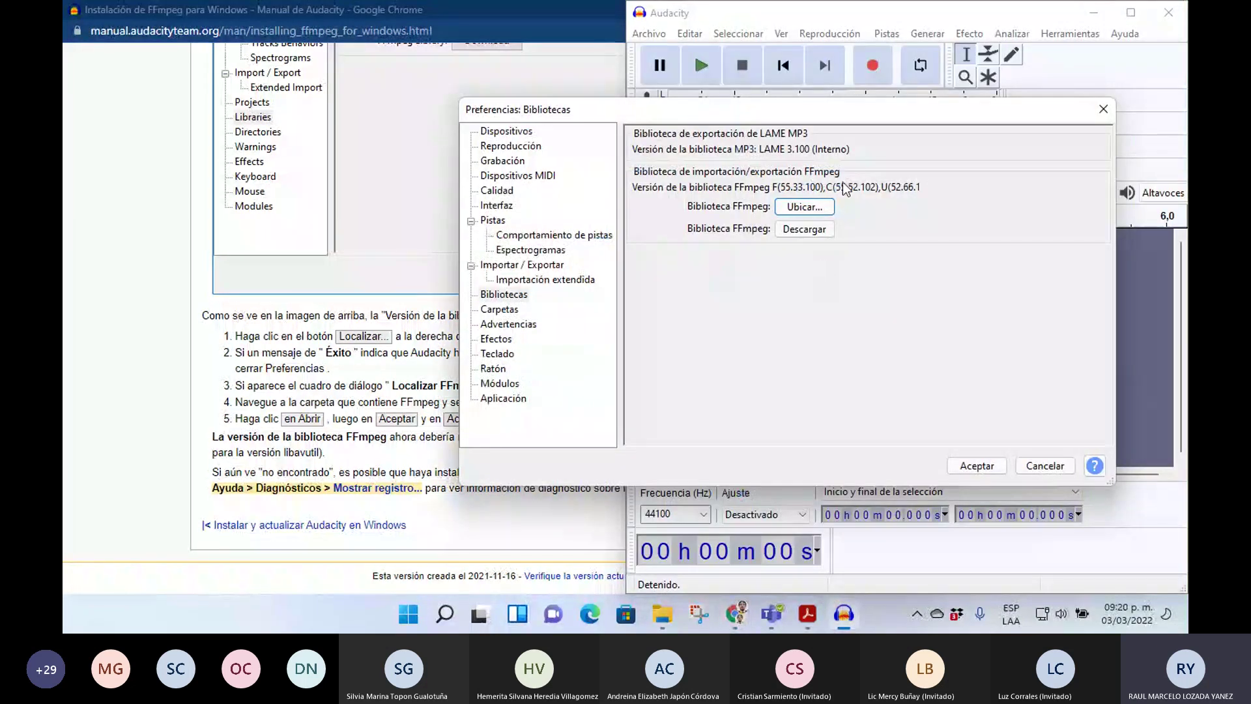
{"action": "left_click", "coordinate": [972, 466]}
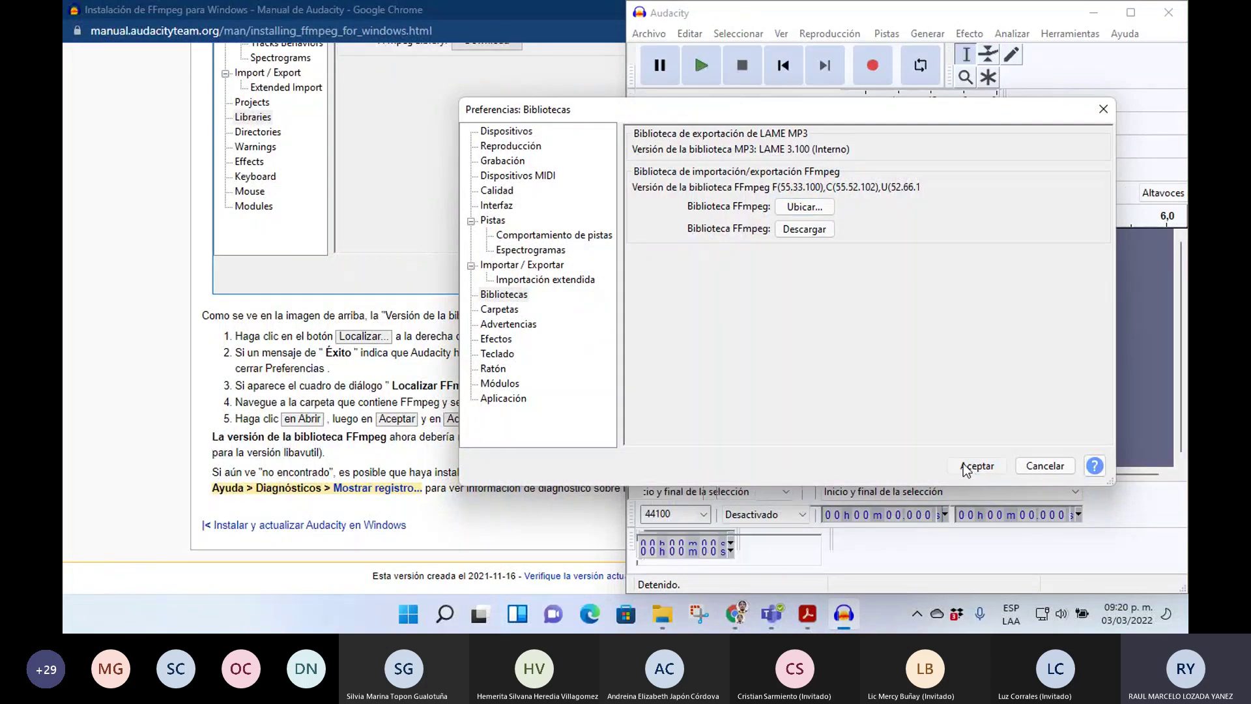
- Close the manual page in the browser and maximize the Audacity window
{"action": "left_click", "coordinate": [80, 427]}
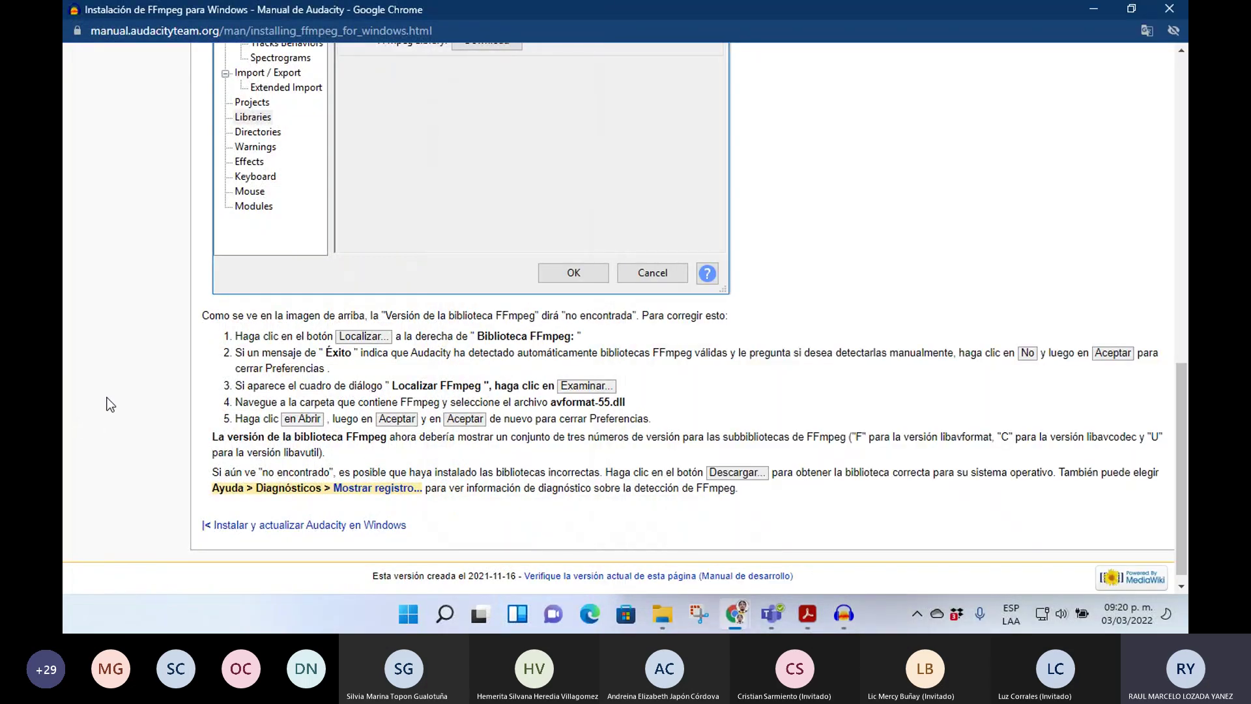
{"action": "left_click", "coordinate": [1171, 9]}
{"action": "left_click", "coordinate": [1142, 9]}
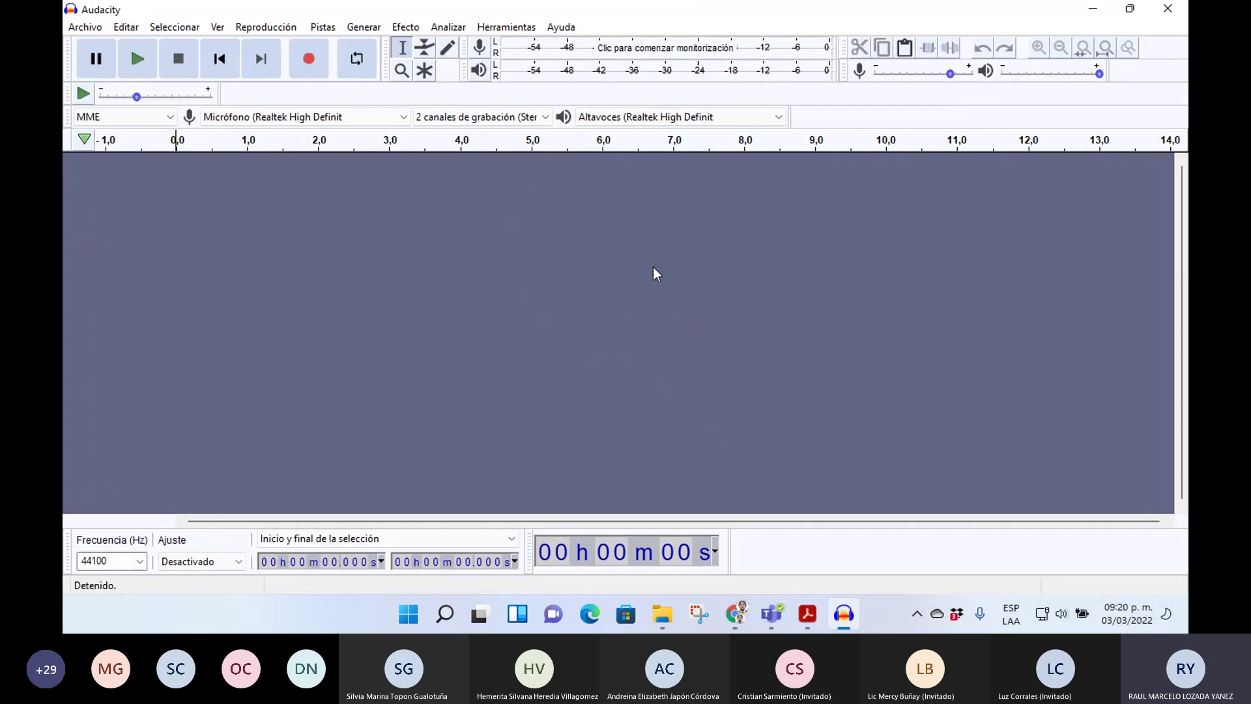
- Check the FFmpeg library version in the Bibliotecas preferences
{"action": "left_click", "coordinate": [126, 27]}
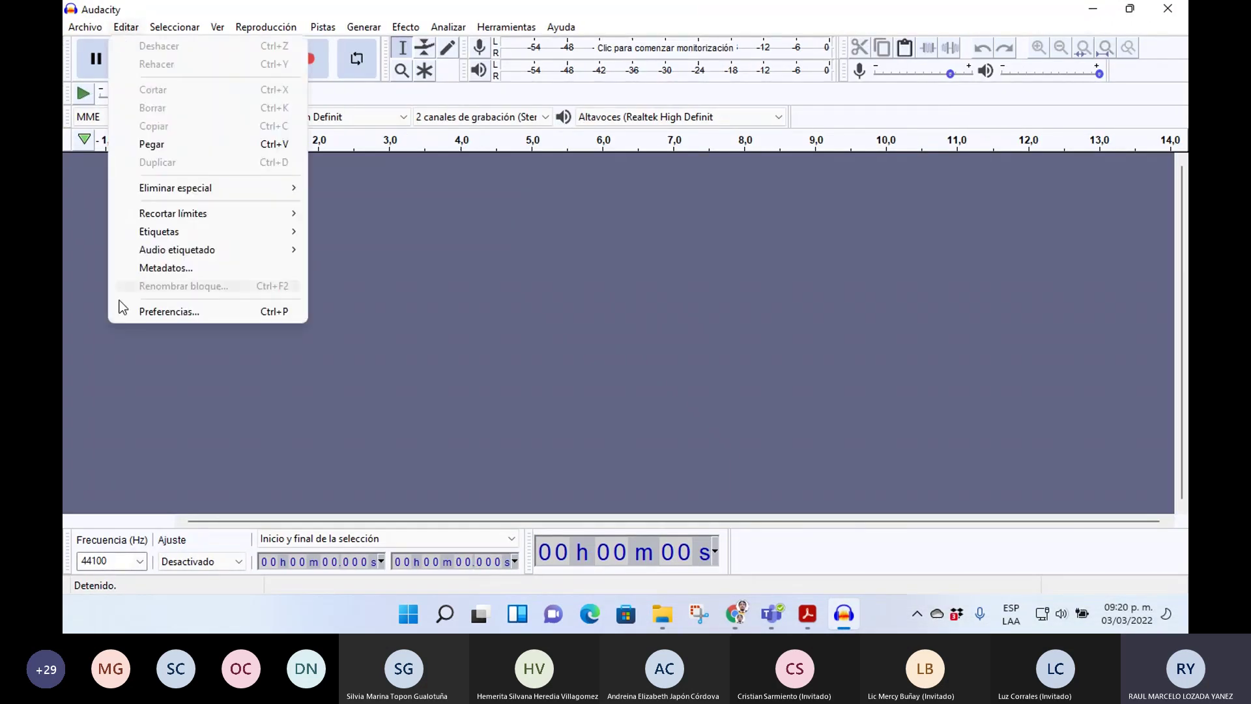
{"action": "left_click", "coordinate": [131, 317]}
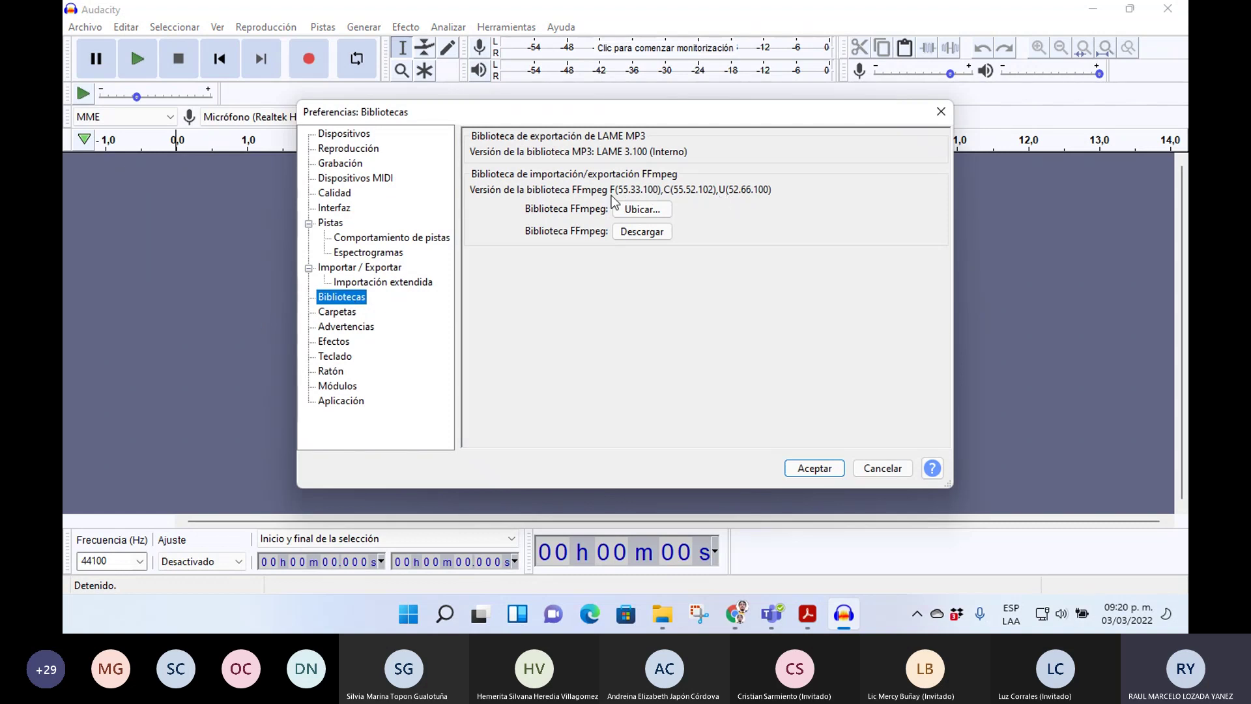
{"action": "left_click", "coordinate": [827, 467]}
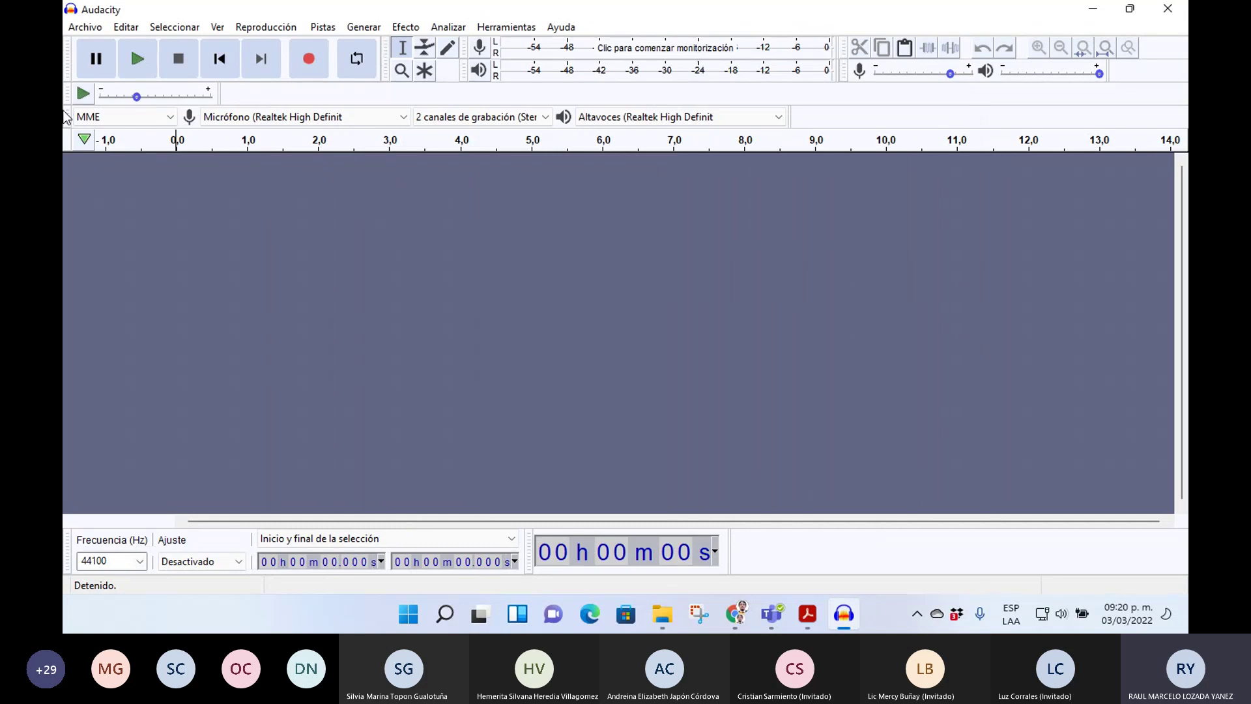
- Open video_mate_final from the 03-03-2022 folder and play the first seconds of its audio
{"action": "left_click", "coordinate": [82, 28]}
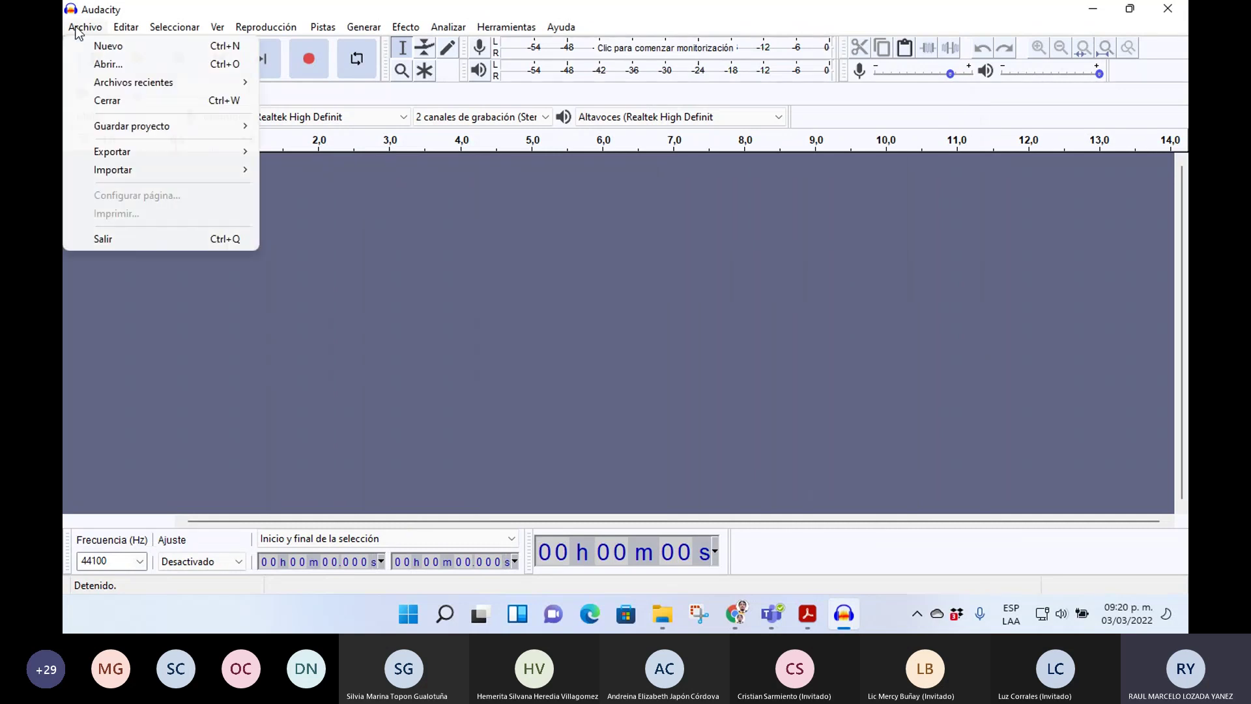
{"action": "left_click", "coordinate": [109, 65]}
{"action": "left_click", "coordinate": [214, 251]}
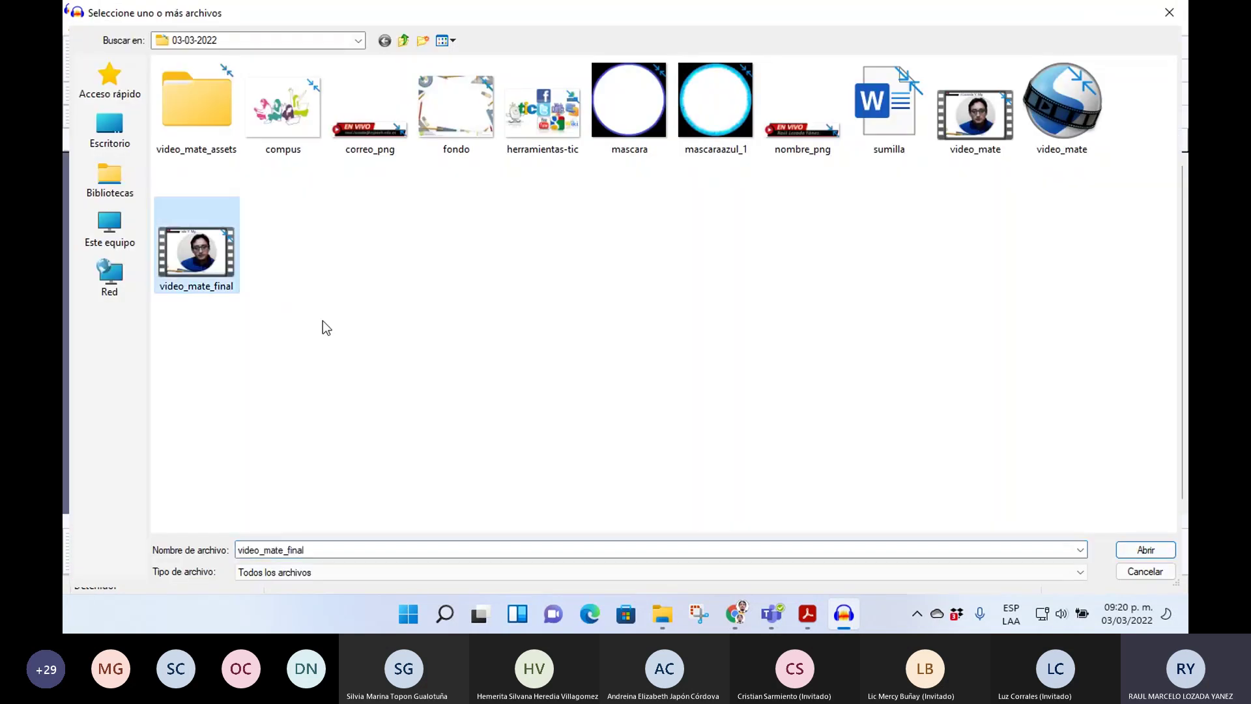
{"action": "left_click", "coordinate": [1133, 554]}
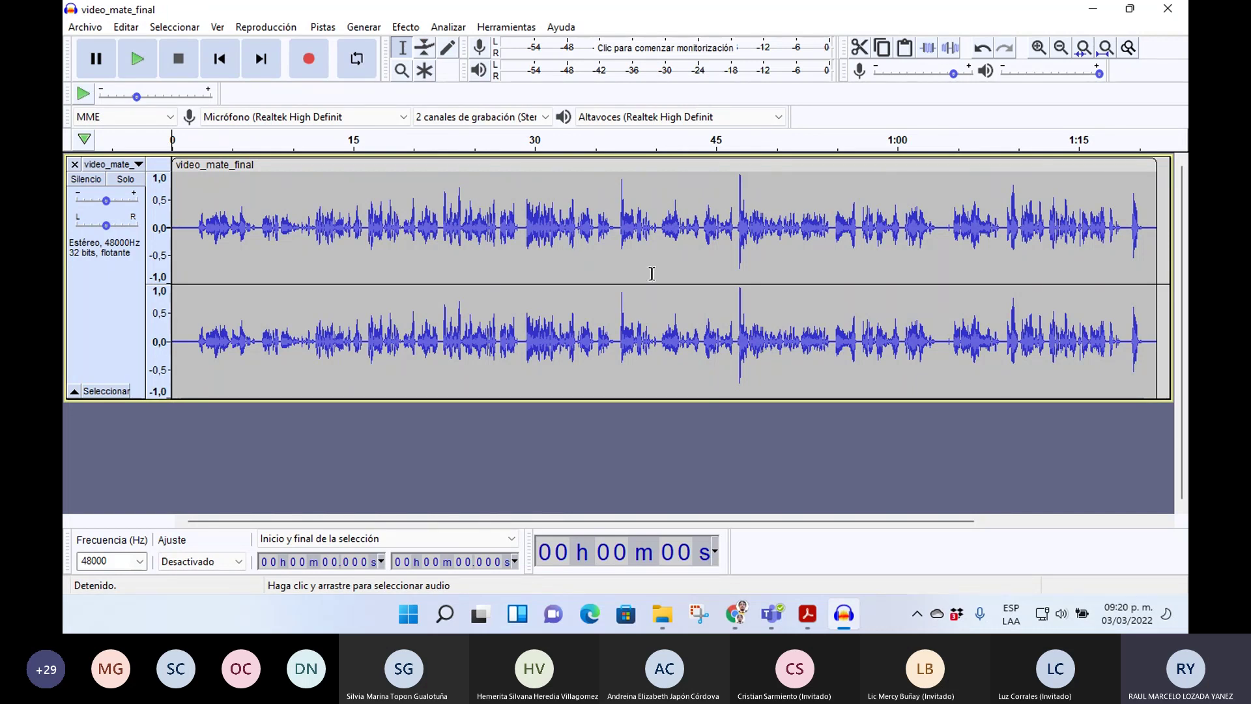
{"action": "key", "text": "space"}
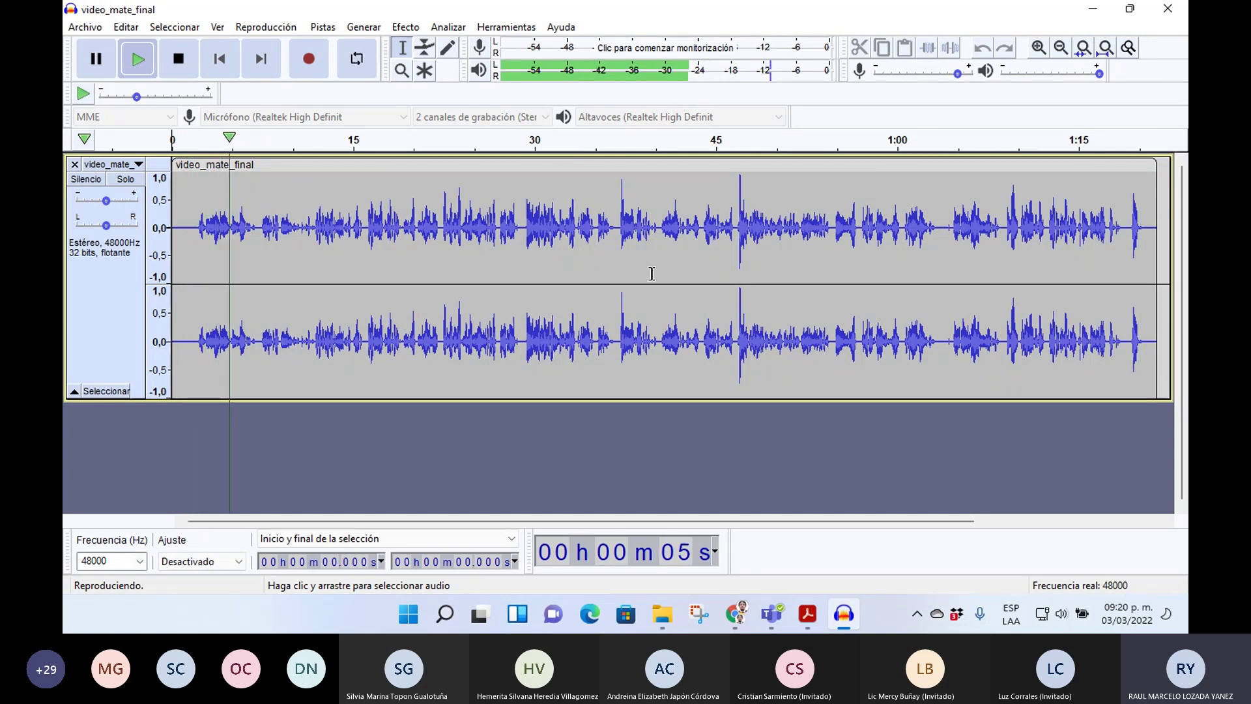
{"action": "key", "text": "space"}
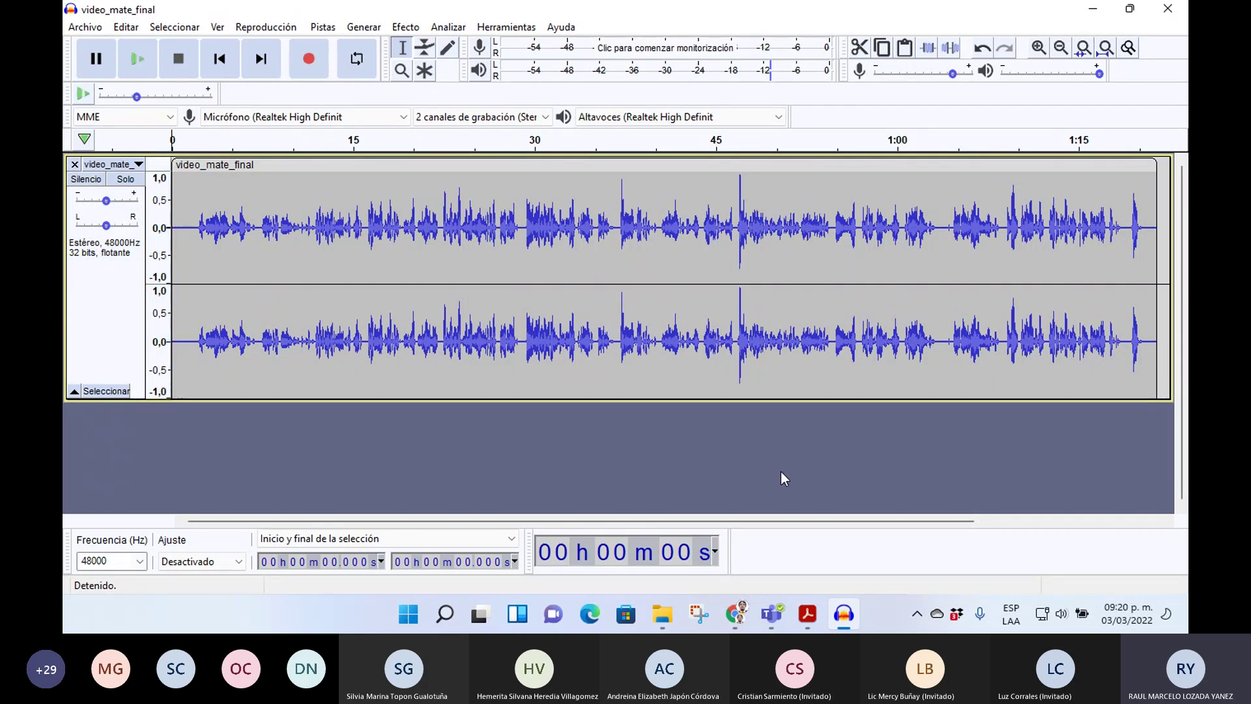
- Amplify the whole video_mate_final track by 3 dB, previewing the effect before applying it
{"action": "key", "text": "ctrl+a"}
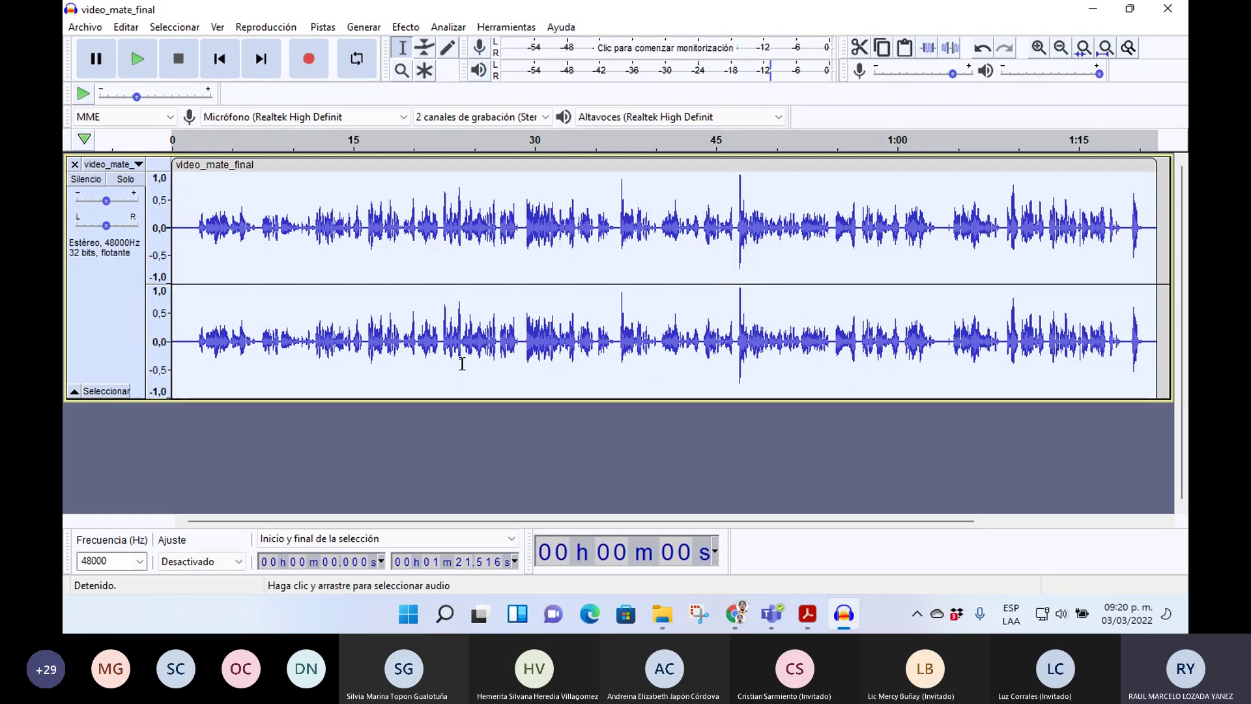
{"action": "left_click", "coordinate": [411, 29]}
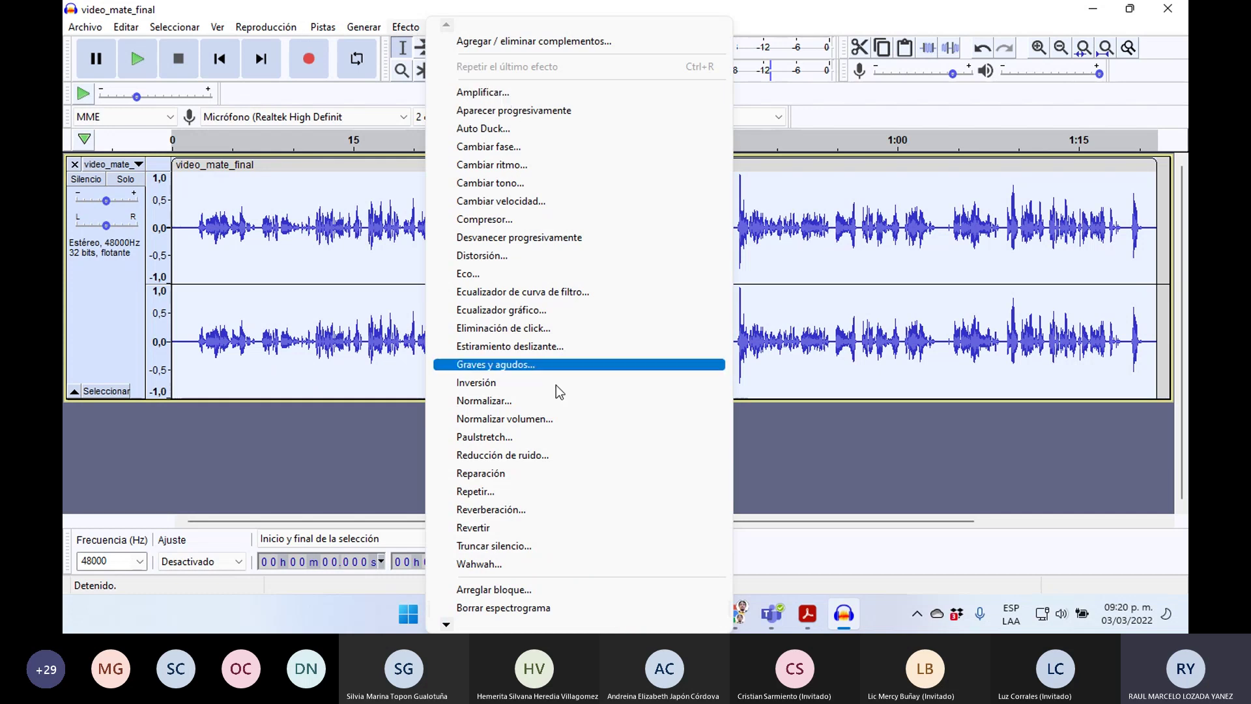
{"action": "left_click", "coordinate": [524, 93]}
{"action": "left_click_drag", "start_coordinate": [628, 215], "coordinate": [867, 329]}
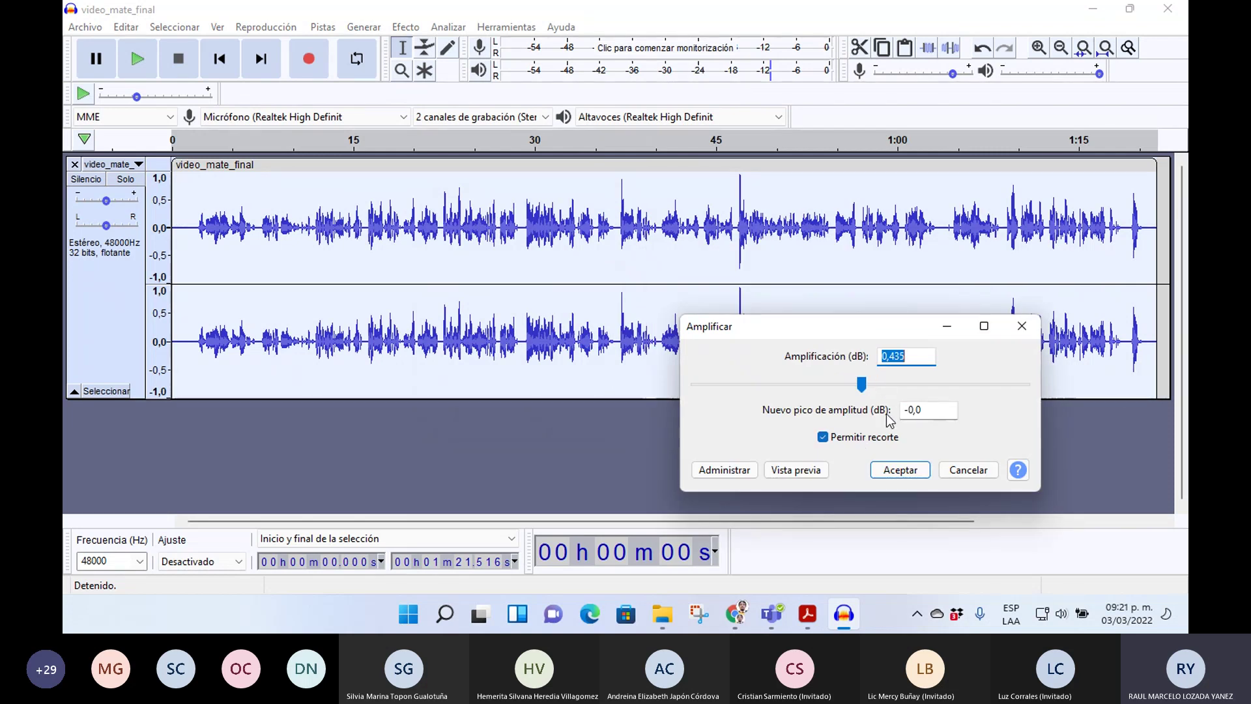
{"action": "left_click", "coordinate": [925, 359]}
{"action": "key", "text": "BackSpace"}
{"action": "key", "text": "BackSpace"}
{"action": "key", "text": "BackSpace"}
{"action": "key", "text": "BackSpace"}
{"action": "key", "text": "BackSpace"}
{"action": "type", "text": "3"}
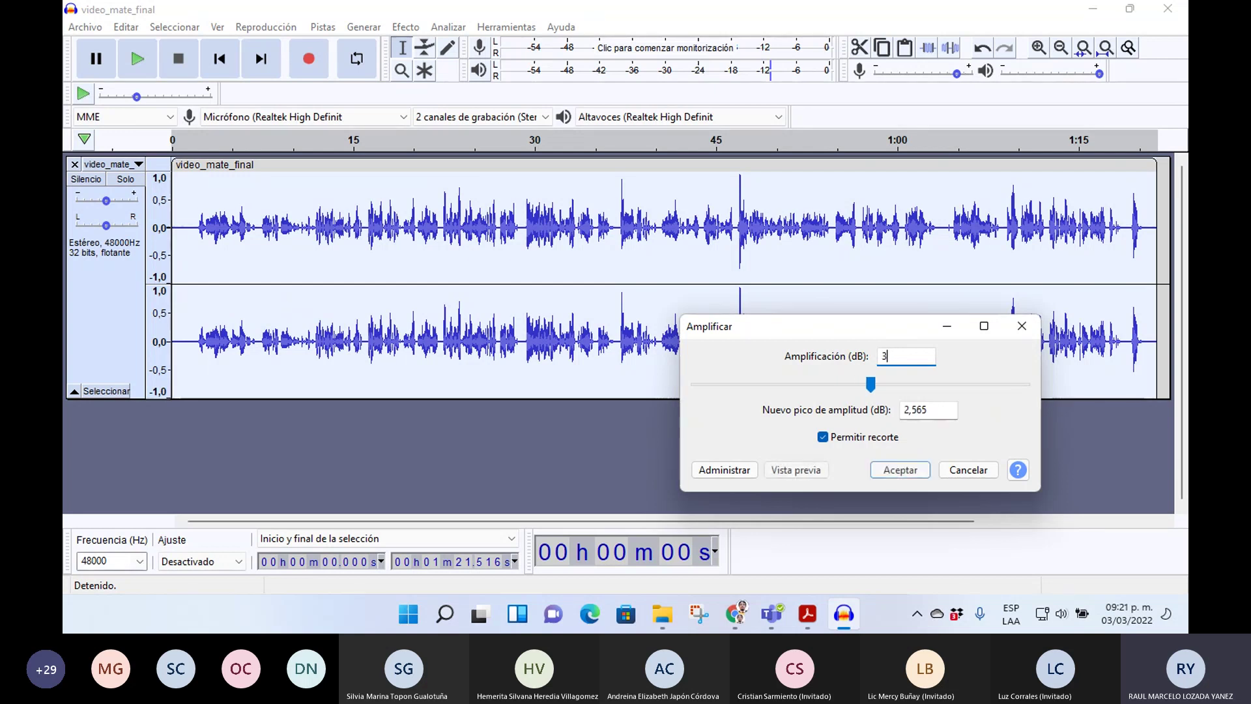
{"action": "left_click", "coordinate": [800, 469]}
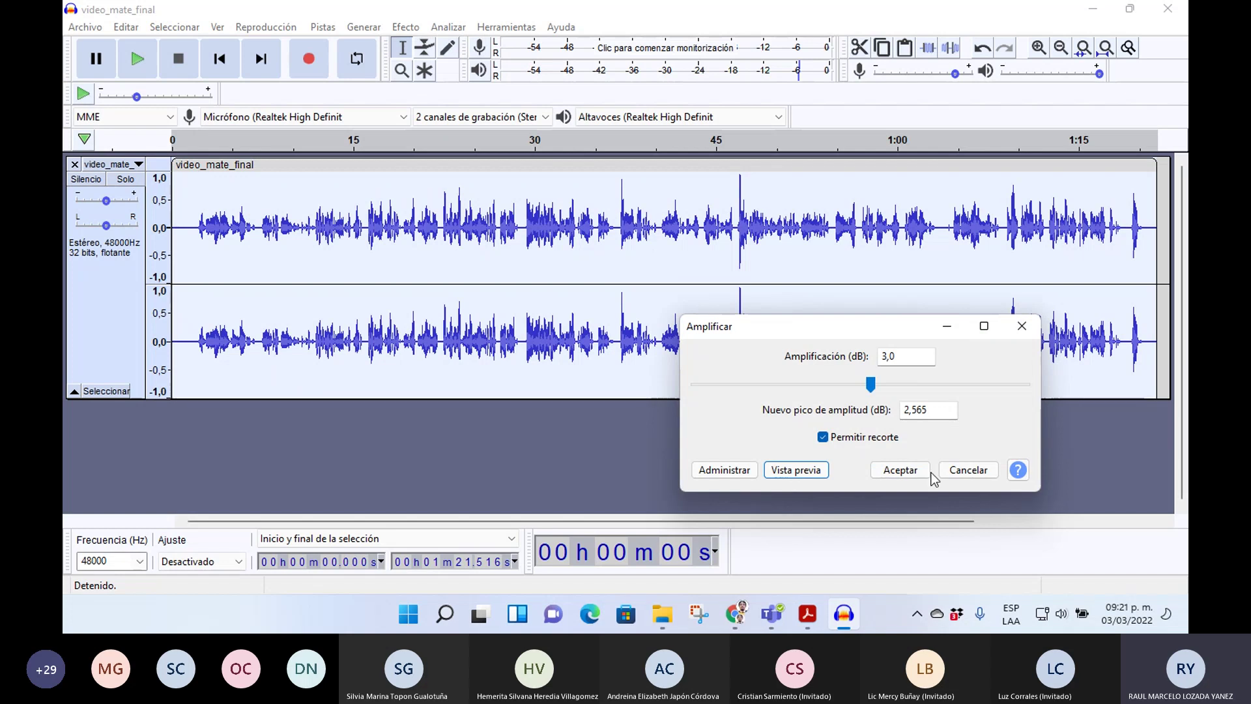
{"action": "left_click", "coordinate": [898, 469]}
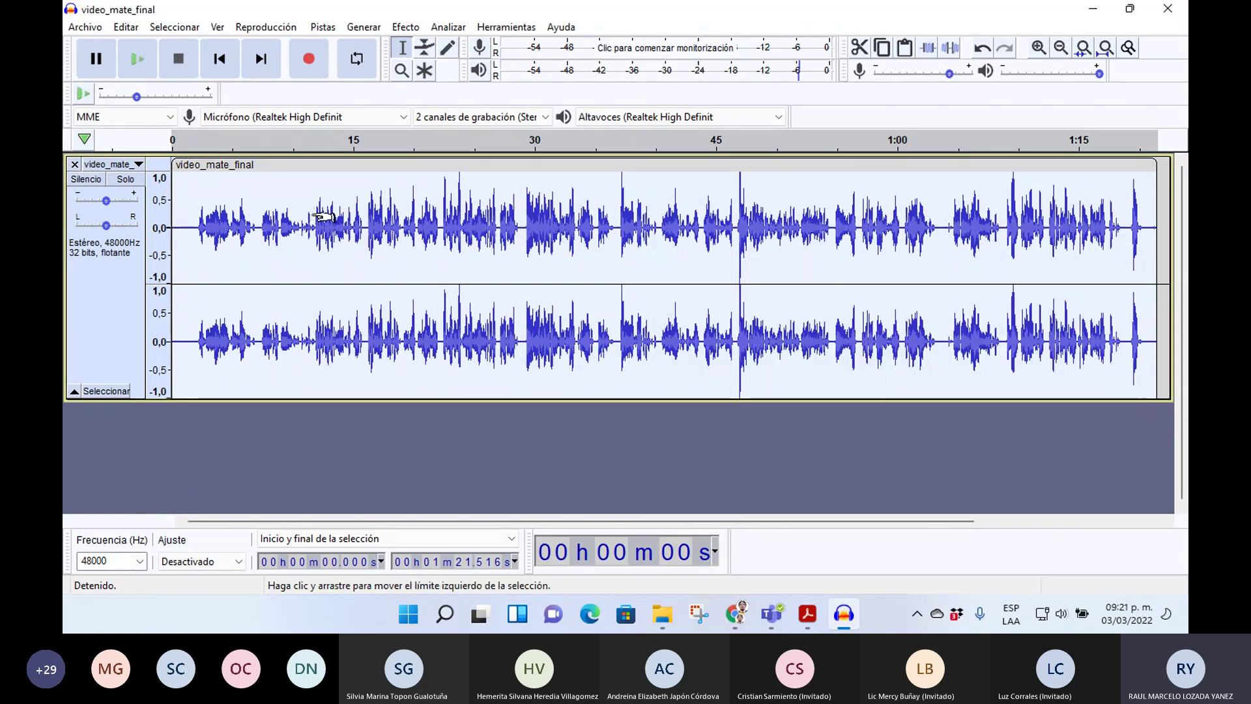
- Amplify the whole video_mate_final track by 5 dB and play a few seconds of it
{"action": "left_click", "coordinate": [405, 27]}
{"action": "left_click", "coordinate": [585, 93]}
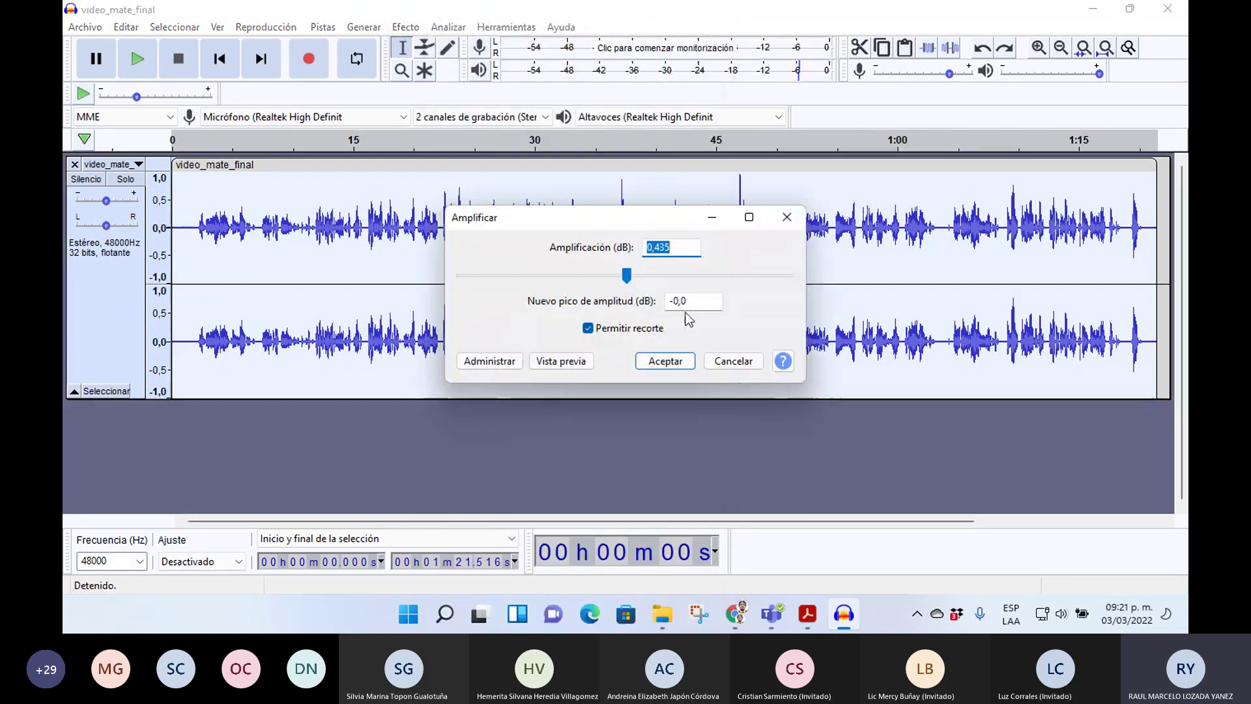
{"action": "type", "text": "5"}
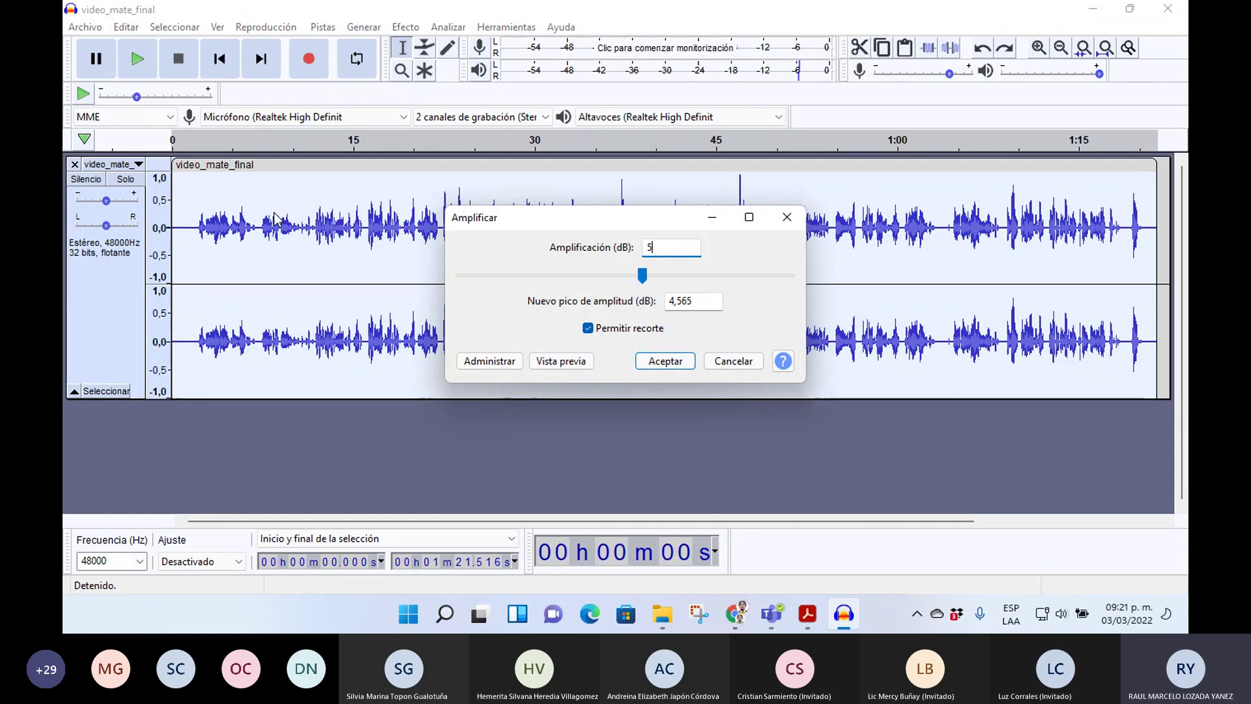
{"action": "left_click", "coordinate": [663, 362]}
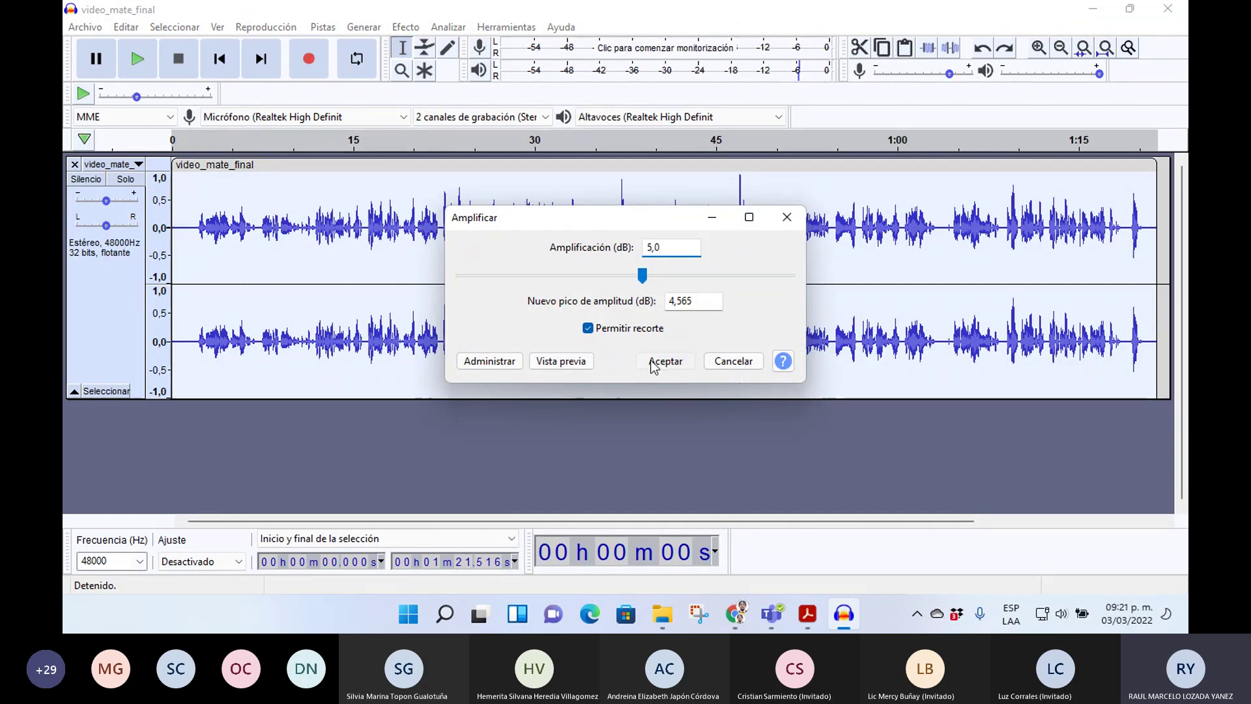
{"action": "key", "text": "space"}
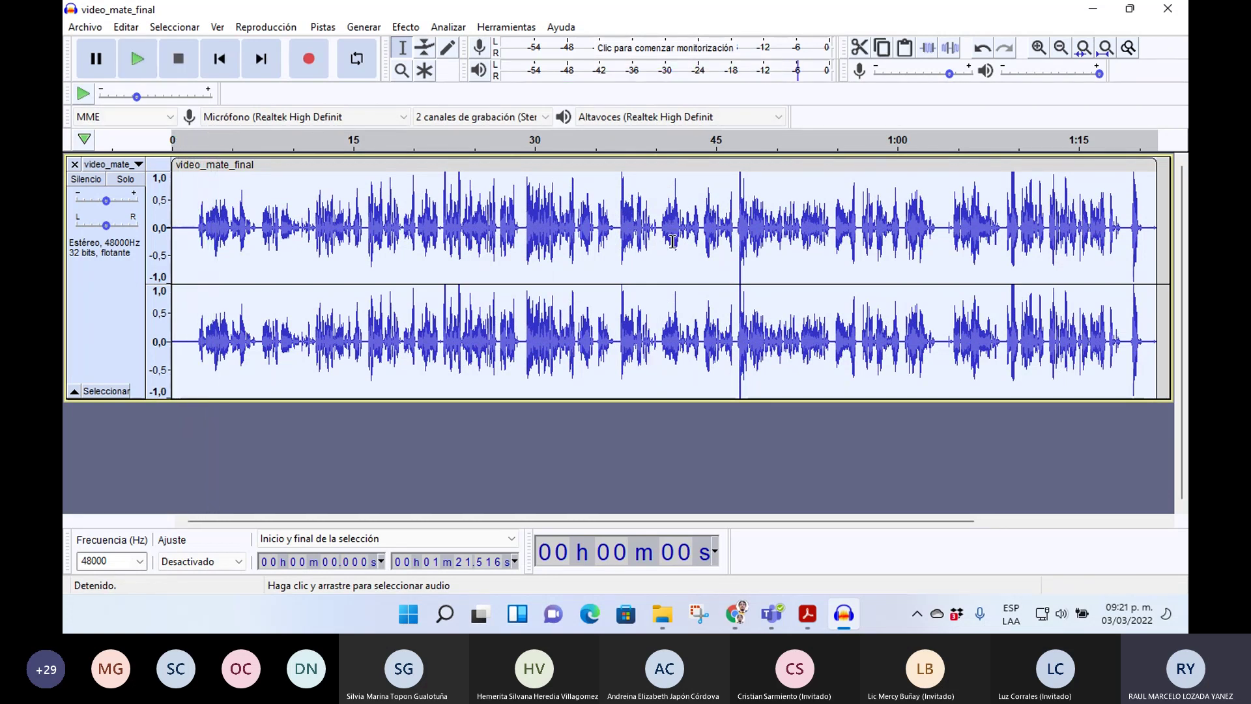
{"action": "key", "text": "space"}
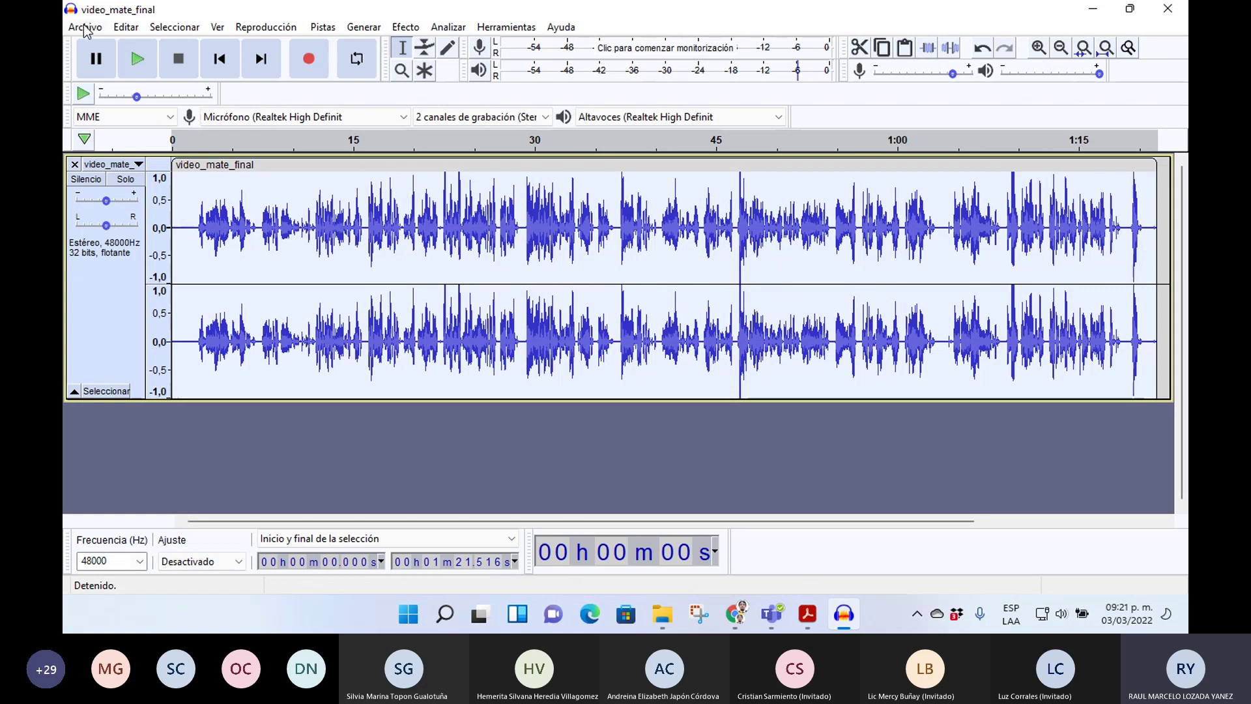
- Switch to File Explorer, check the full path of the 03-03-2022 folder on drive F:, and return to Audacity
{"action": "left_click", "coordinate": [662, 613]}
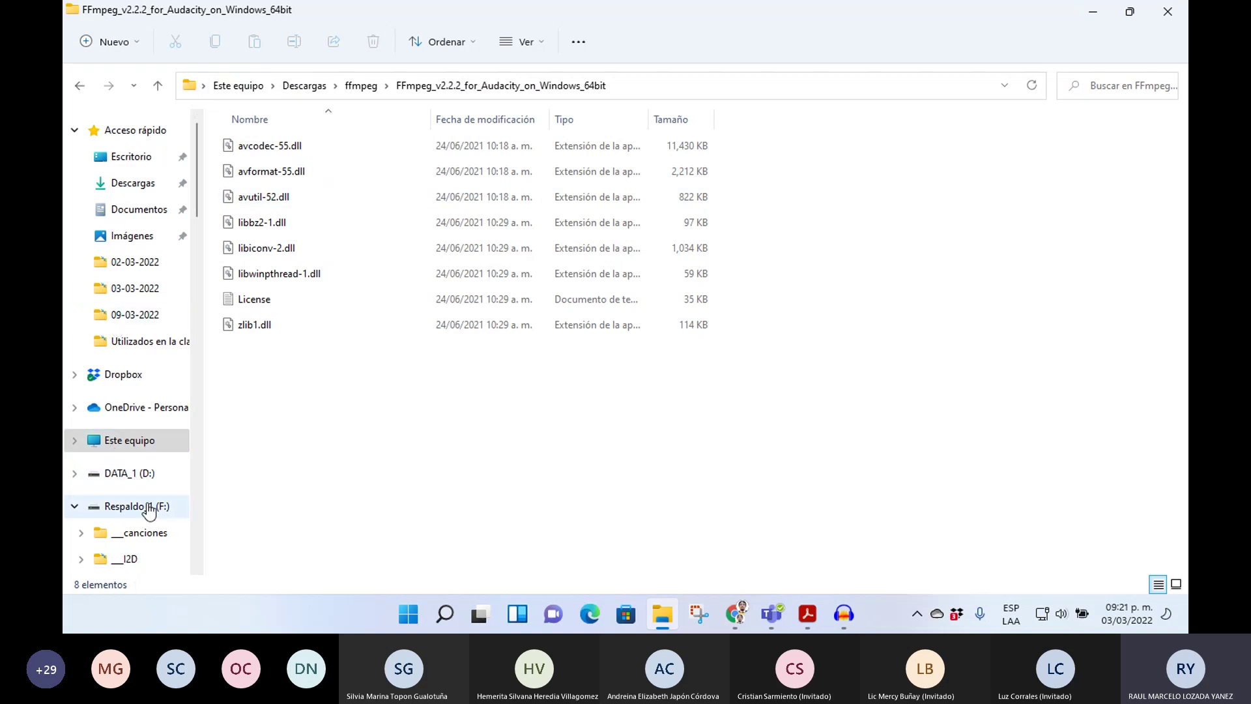
{"action": "left_click", "coordinate": [107, 557]}
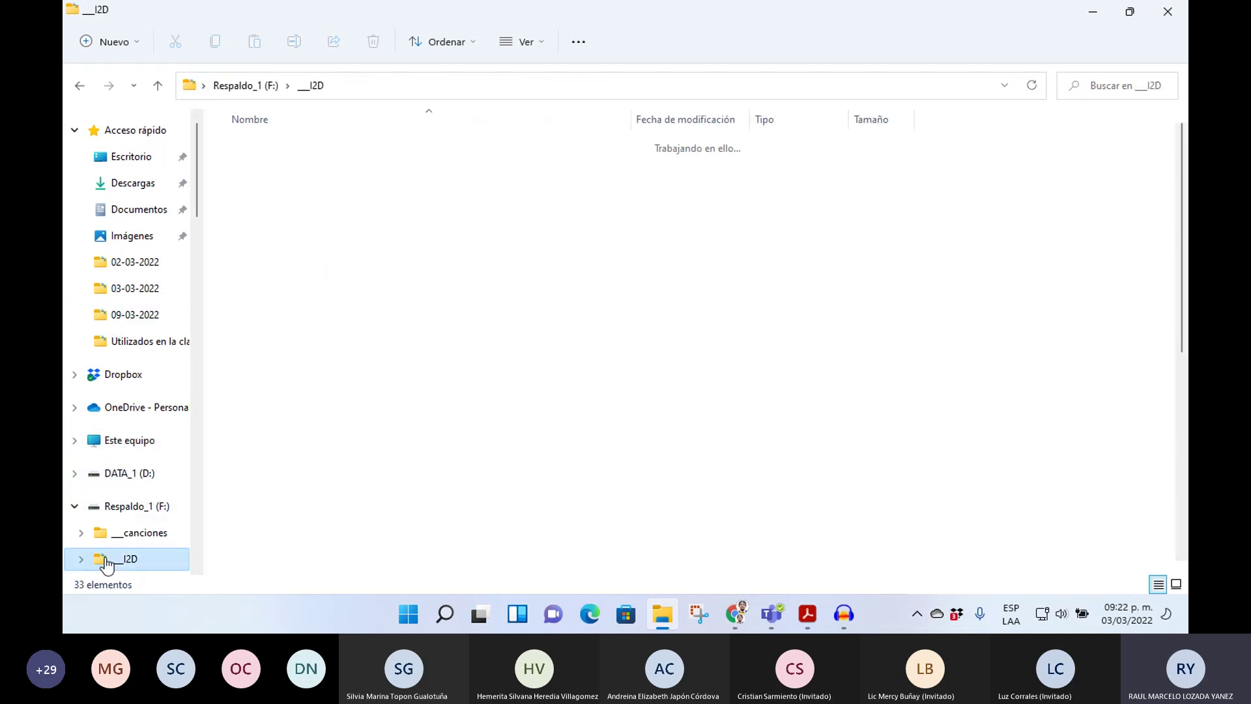
{"action": "double_click", "coordinate": [325, 149]}
{"action": "double_click", "coordinate": [299, 164]}
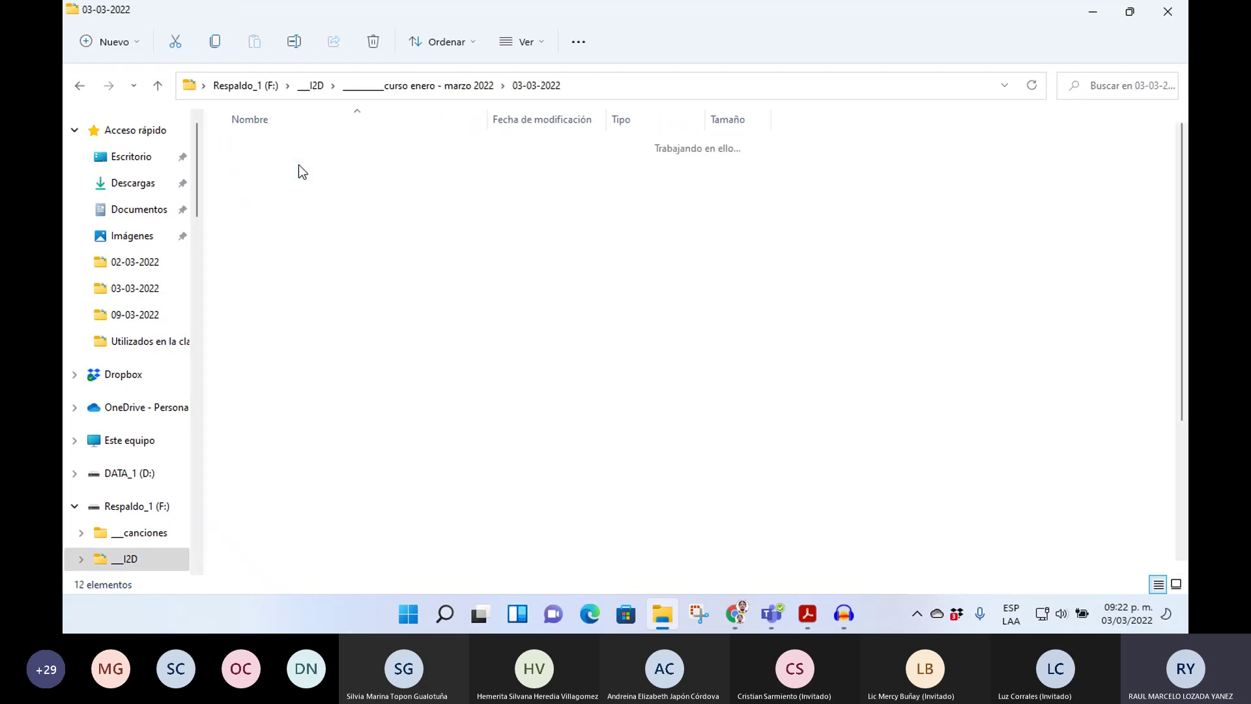
{"action": "left_click", "coordinate": [189, 87]}
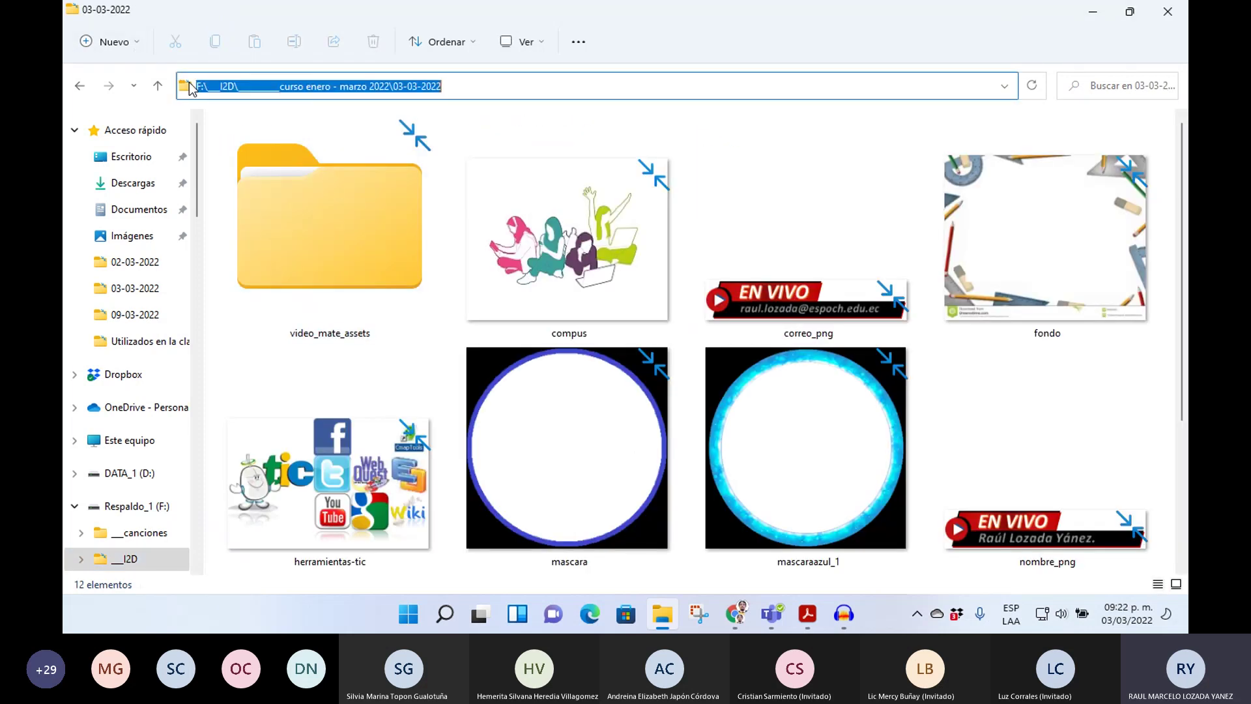
{"action": "key", "text": "End"}
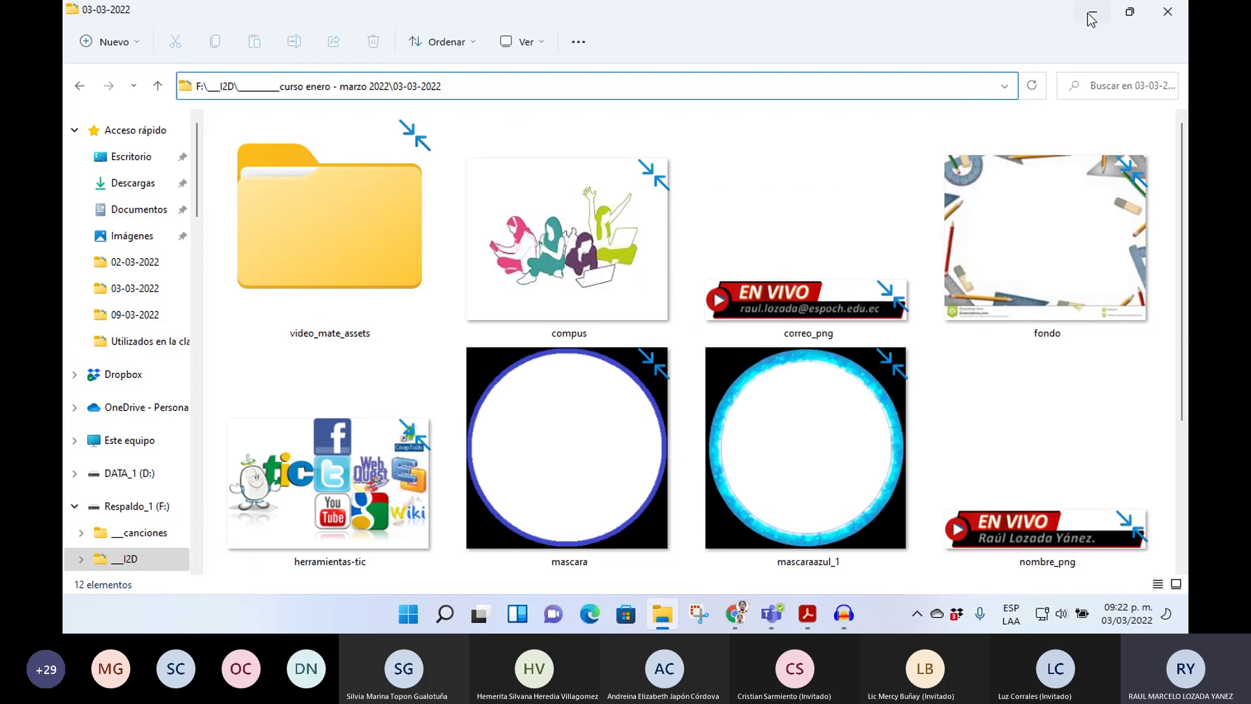
{"action": "left_click", "coordinate": [1099, 12]}
- Start an MP3 export of the audio, with the 03-03-2022 course folder on drive F: as its destination
{"action": "left_click", "coordinate": [93, 27]}
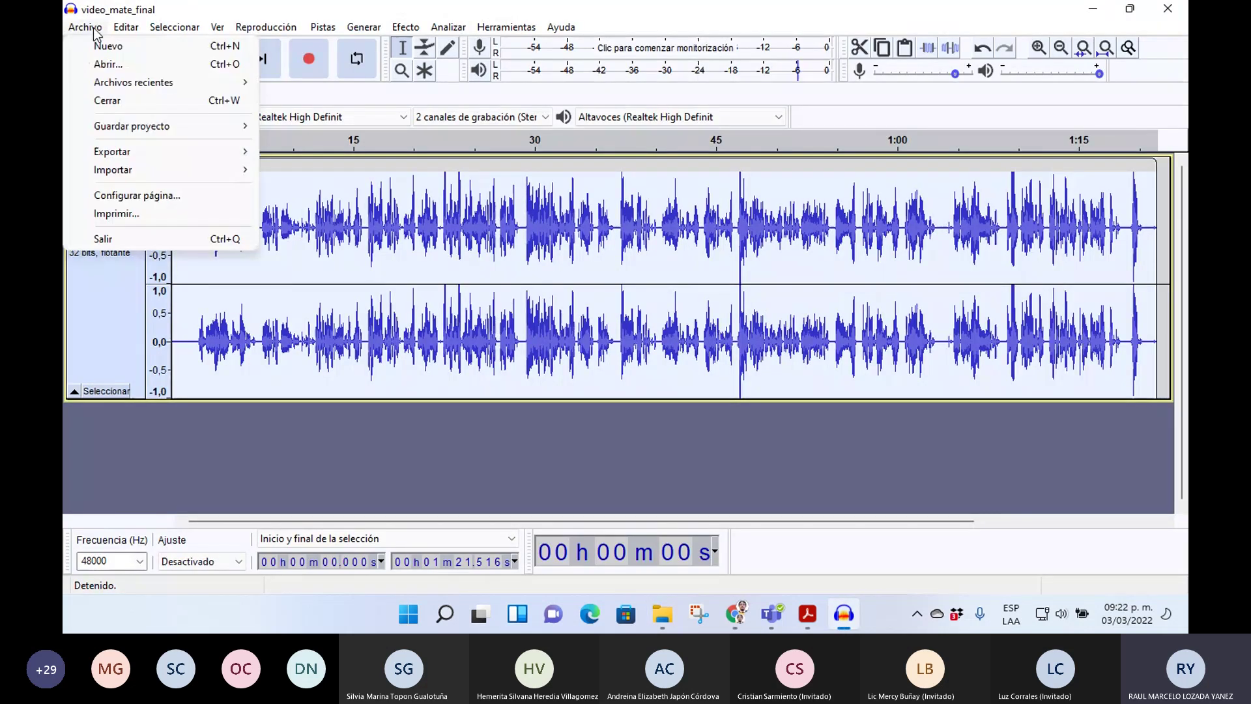
{"action": "mouse_move", "coordinate": [130, 155]}
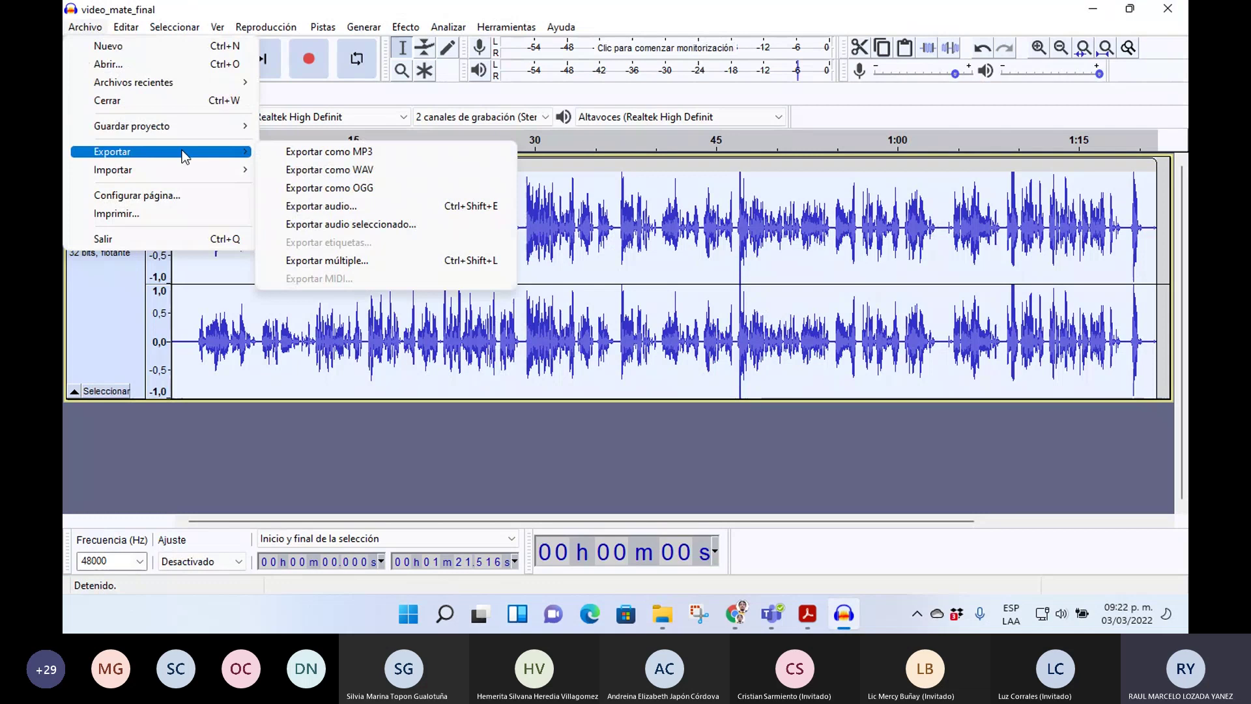
{"action": "left_click", "coordinate": [370, 155]}
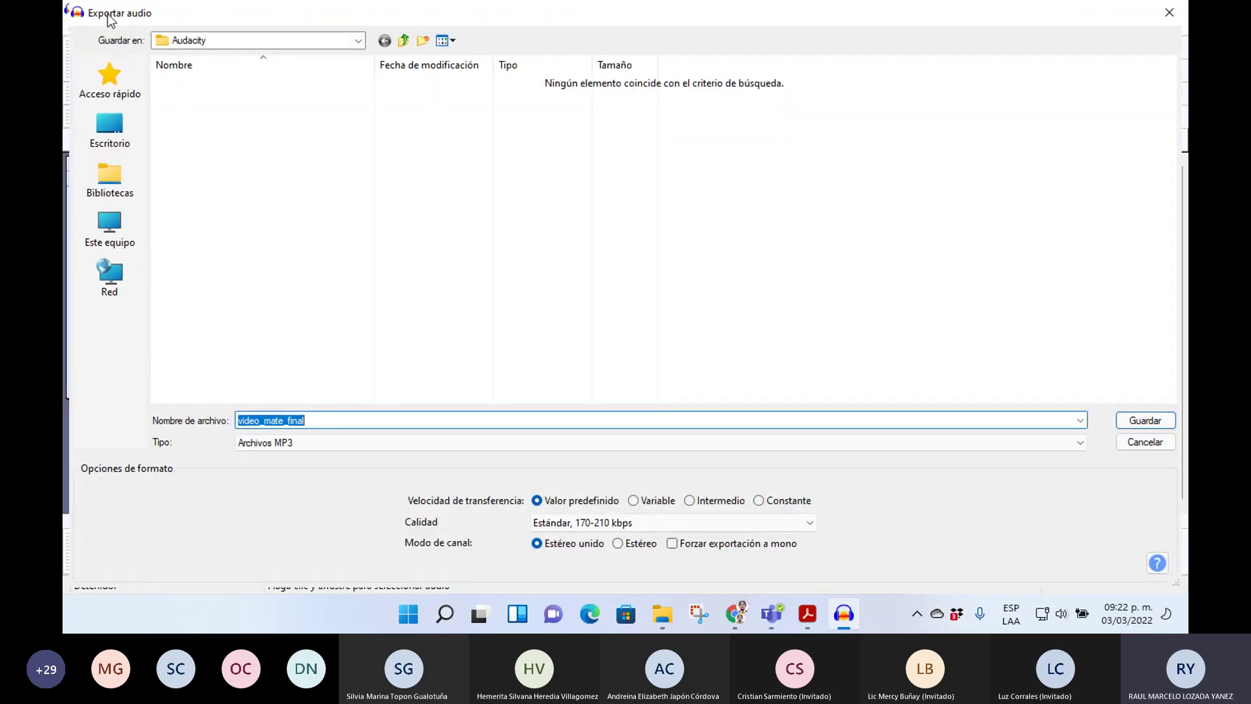
{"action": "left_click", "coordinate": [111, 241]}
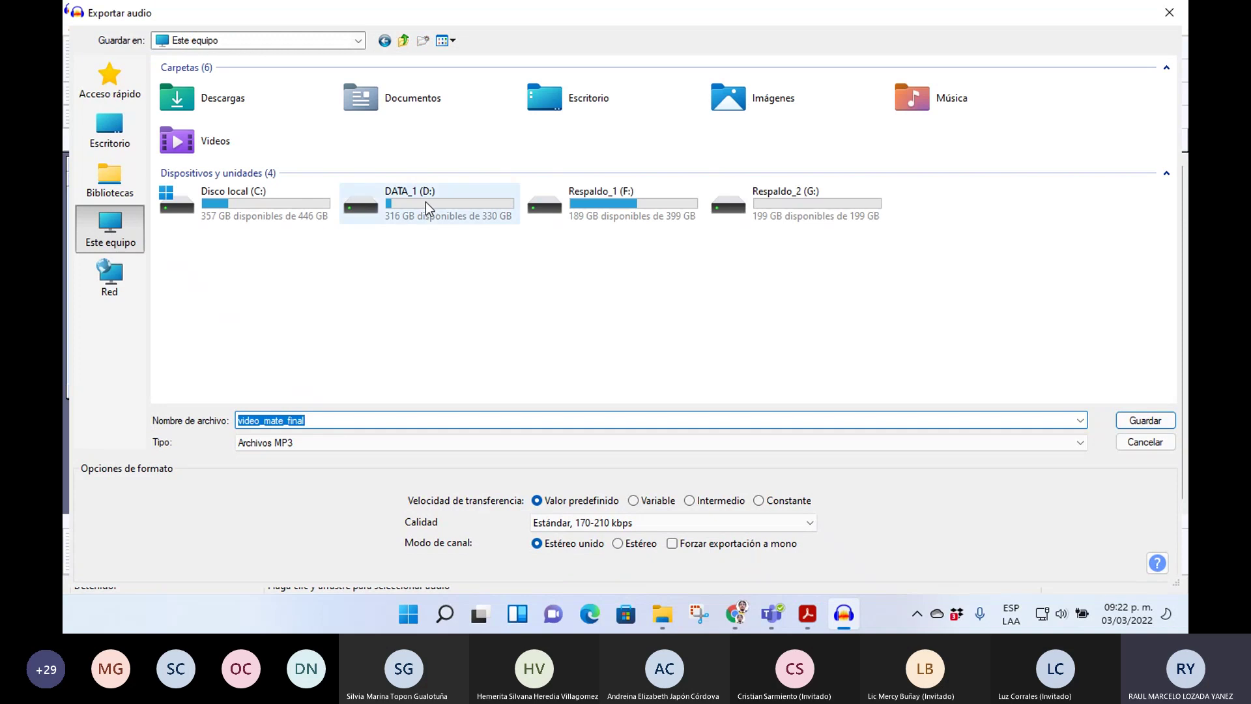
{"action": "double_click", "coordinate": [615, 202]}
{"action": "left_click", "coordinate": [207, 99]}
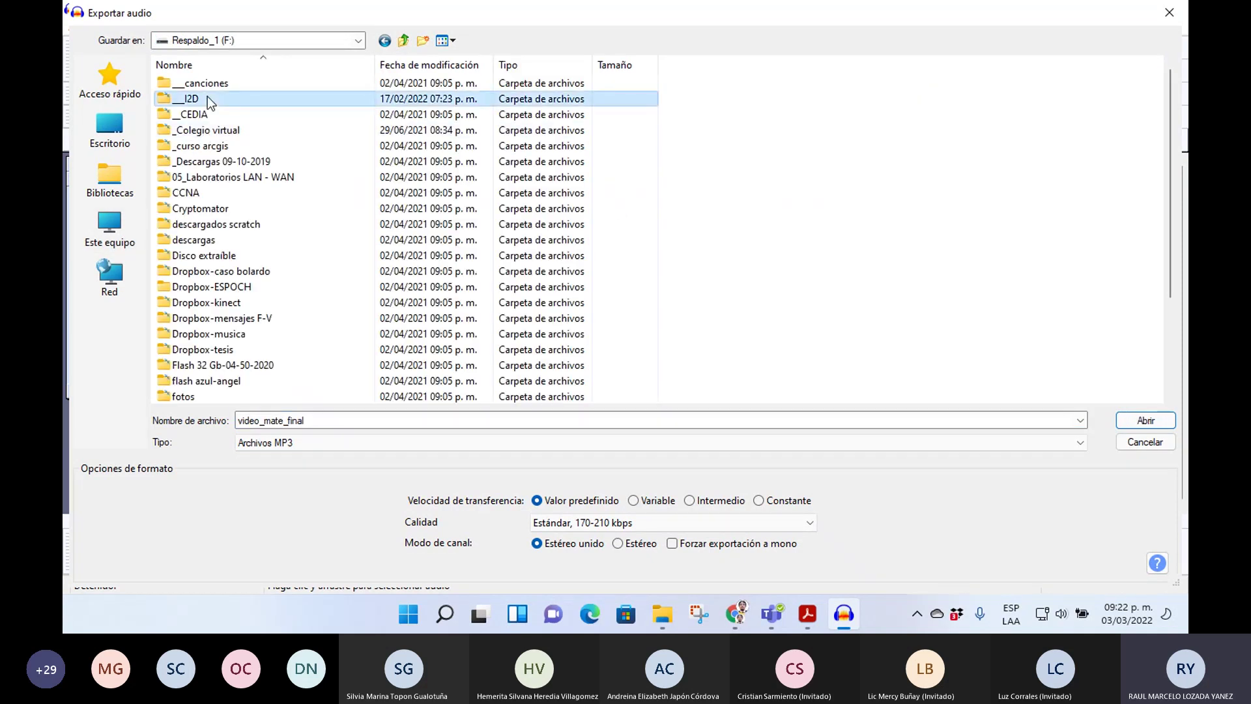
{"action": "double_click", "coordinate": [207, 99]}
{"action": "double_click", "coordinate": [222, 83]}
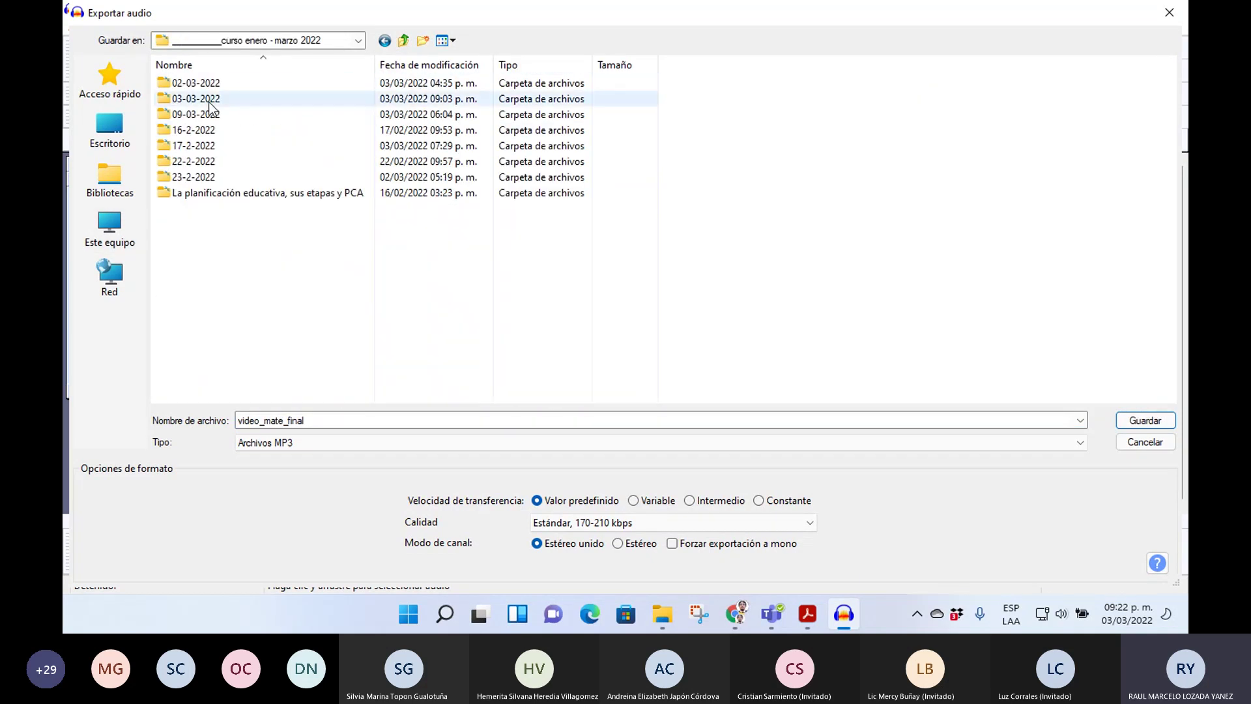
{"action": "double_click", "coordinate": [209, 103]}
- Name the exported MP3 file video_mate_final_audio and save it
{"action": "double_click", "coordinate": [319, 418]}
{"action": "left_click", "coordinate": [340, 418]}
{"action": "type", "text": "_audio"}
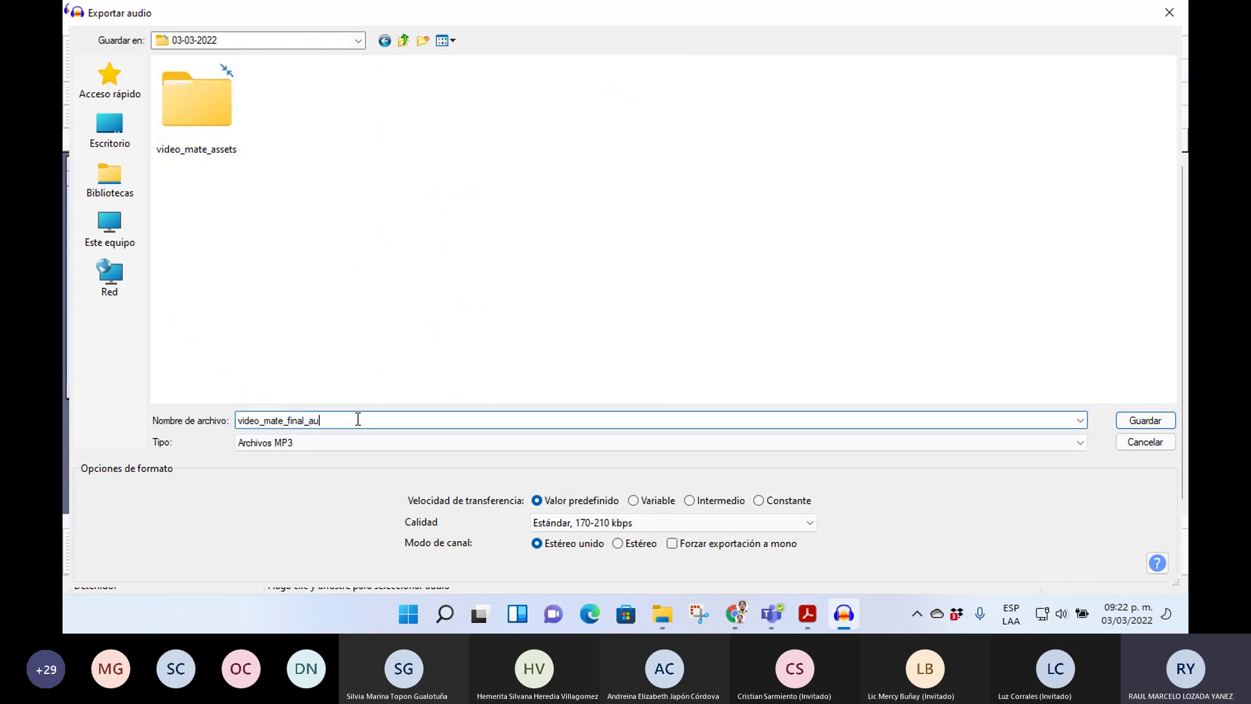
{"action": "key", "text": "shift+Left"}
{"action": "key", "text": "shift+Left"}
{"action": "key", "text": "shift+Left"}
{"action": "key", "text": "shift+Left"}
{"action": "key", "text": "shift+Left"}
{"action": "left_click", "coordinate": [358, 419]}
{"action": "left_click", "coordinate": [1155, 421]}
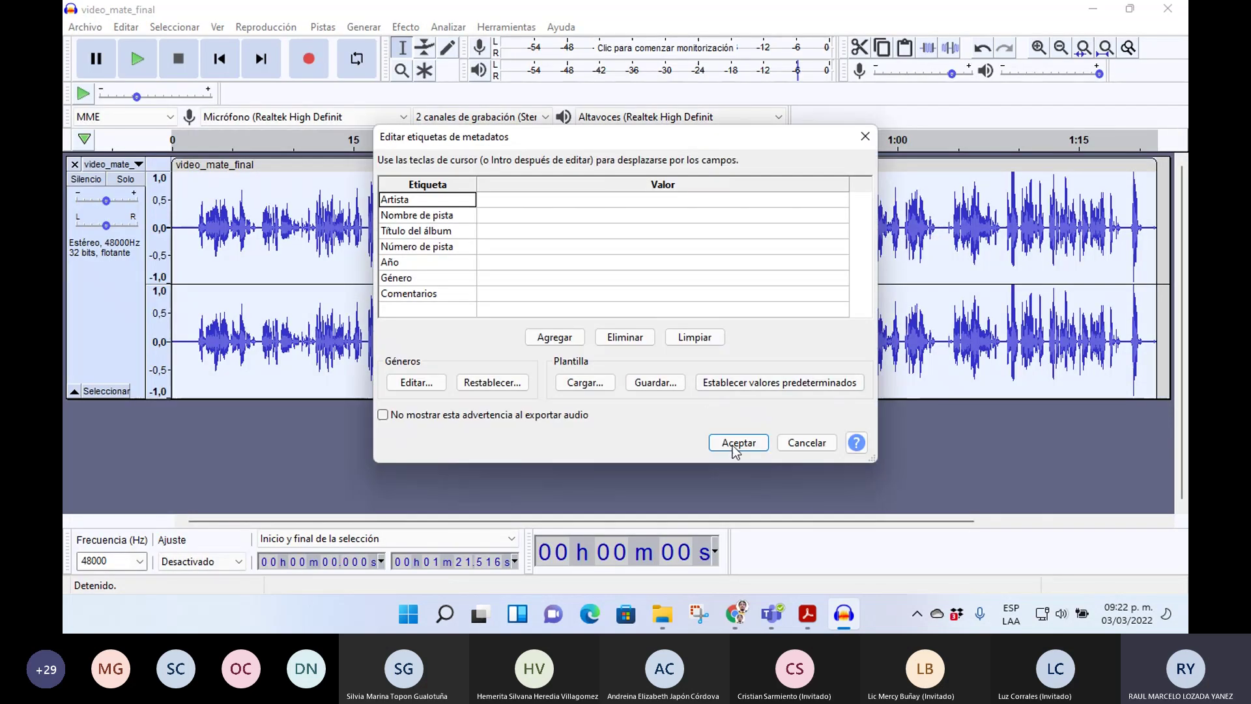
- Complete the MP3 export with all metadata tags left blank, and close the project without saving it
{"action": "left_click", "coordinate": [498, 199]}
{"action": "left_click", "coordinate": [509, 216]}
{"action": "left_click", "coordinate": [511, 260]}
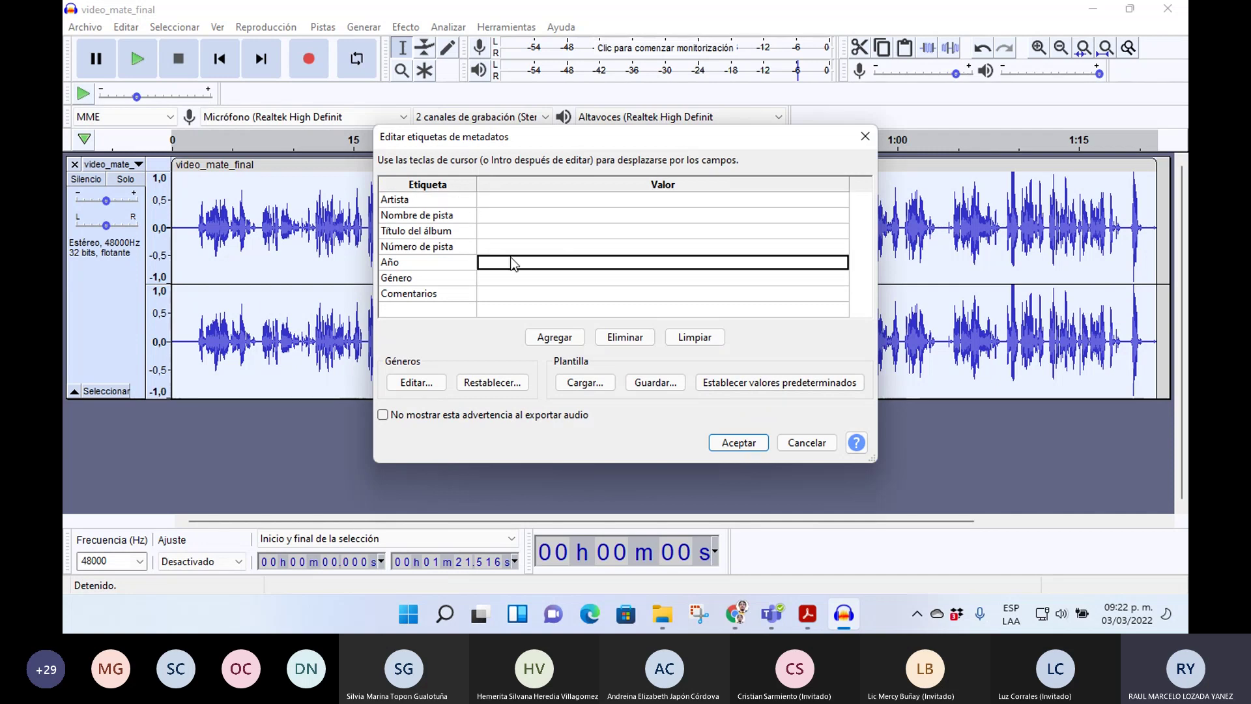
{"action": "left_click", "coordinate": [739, 443]}
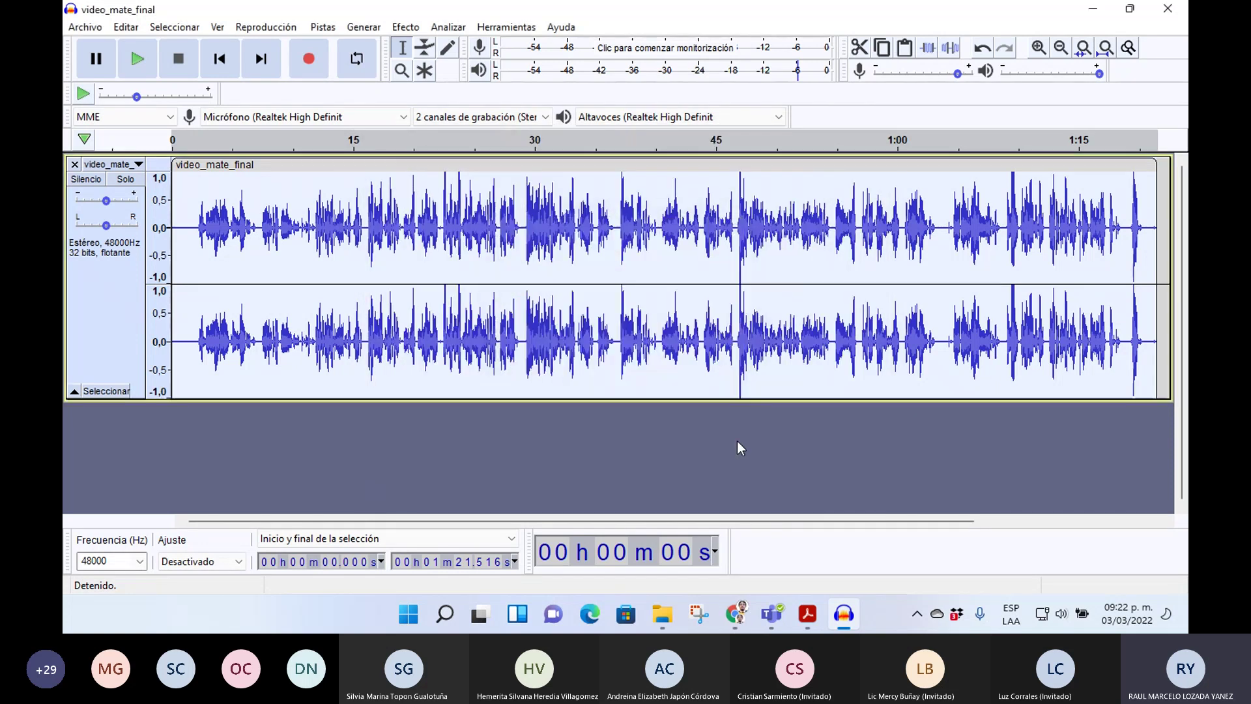
{"action": "left_click", "coordinate": [1169, 8]}
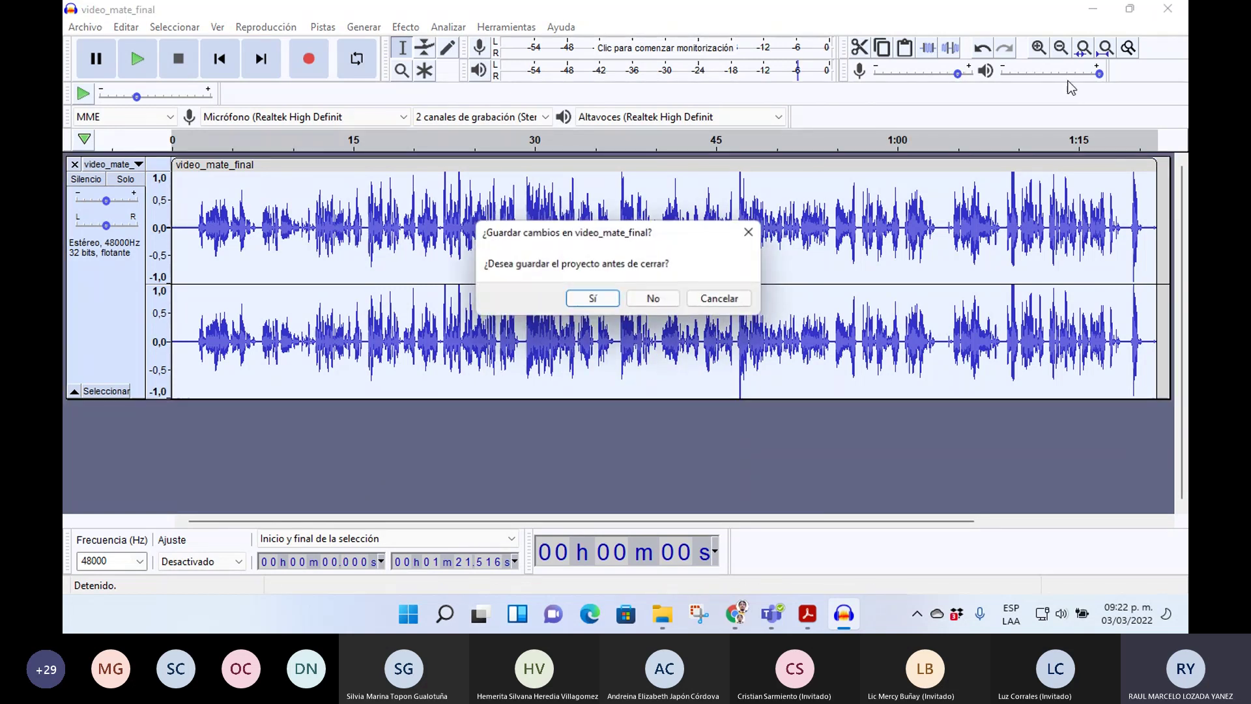
{"action": "left_click", "coordinate": [655, 299]}
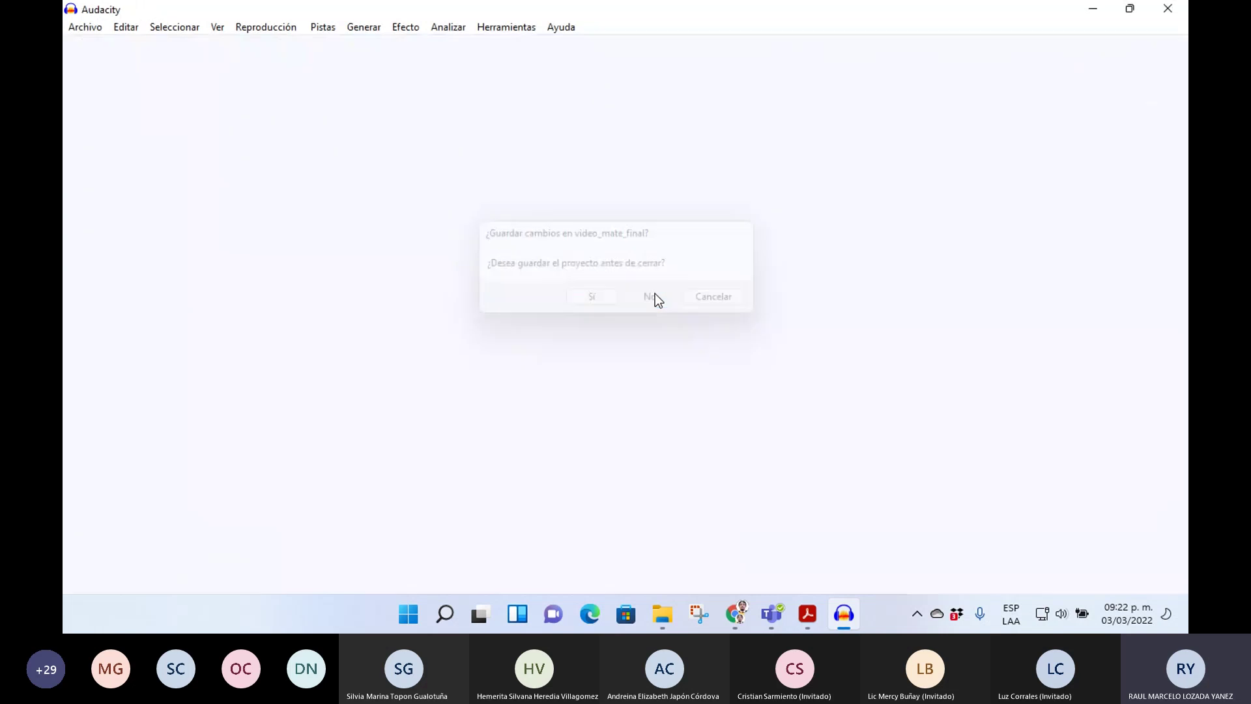
- Switch to File Explorer and play video_mate_final_audio from the 03-03-2022 folder, skipping to 0:31 before closing the player
{"action": "left_click", "coordinate": [680, 613]}
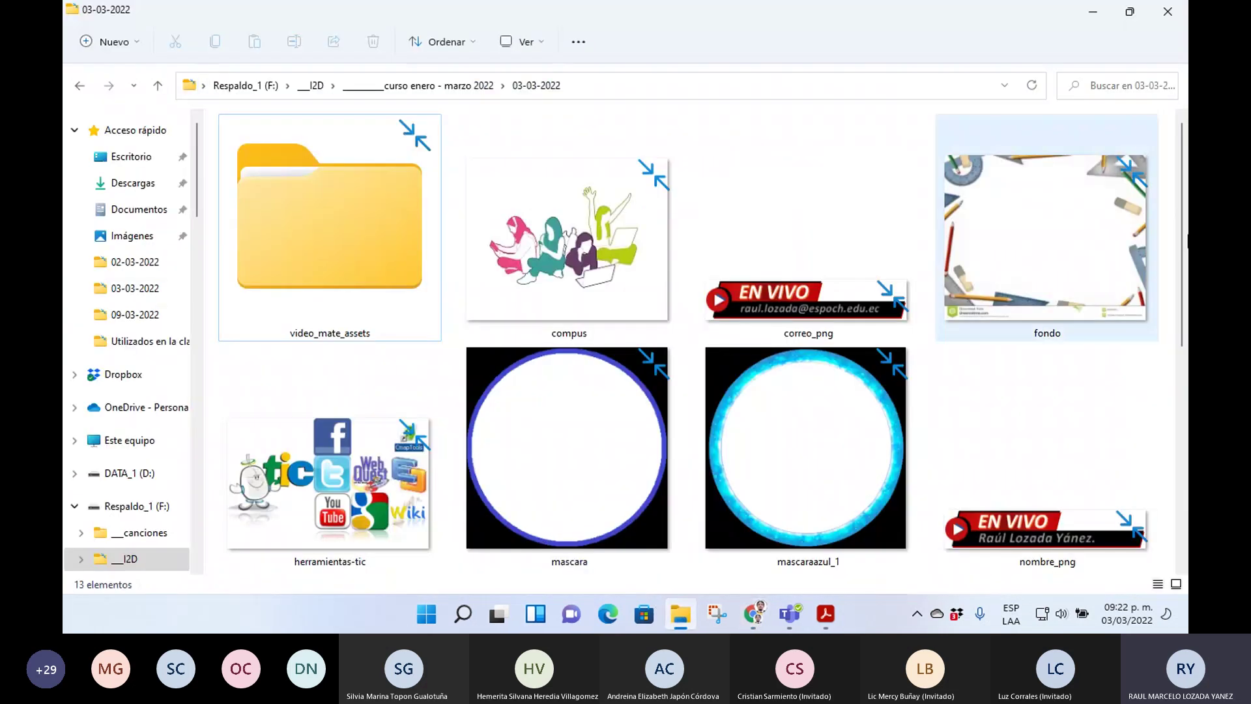
{"action": "left_click_drag", "start_coordinate": [1183, 206], "coordinate": [1185, 493]}
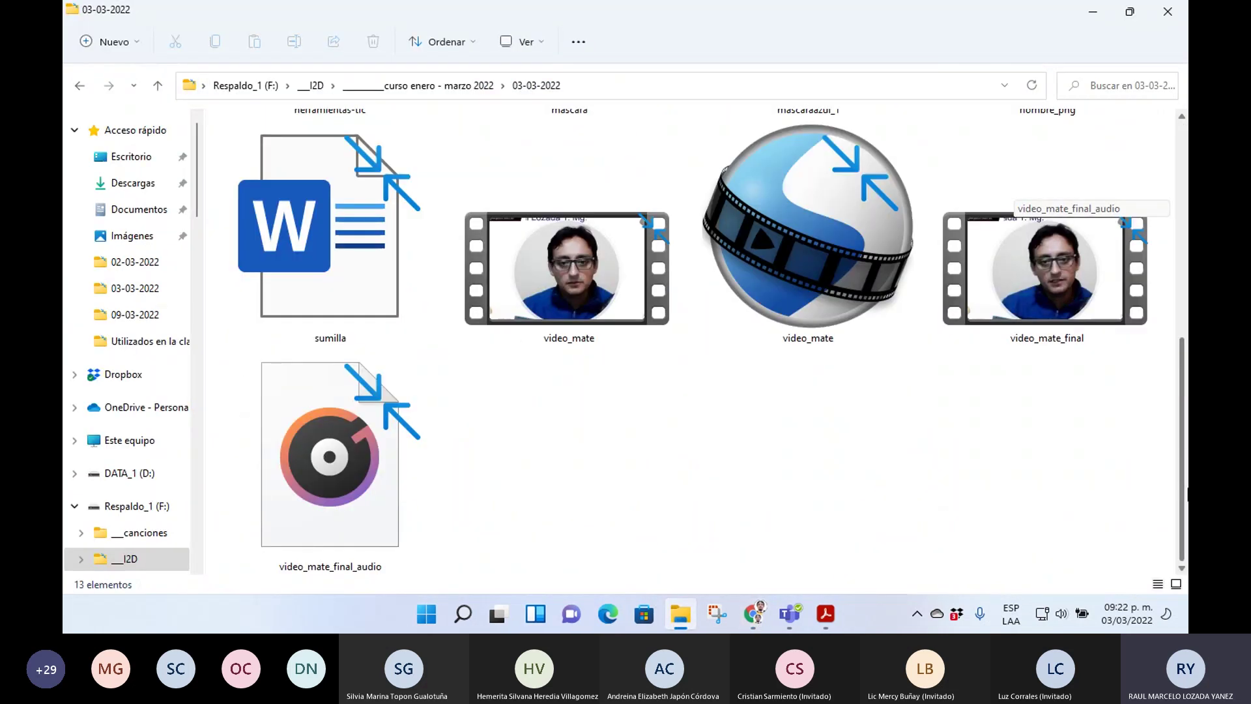
{"action": "double_click", "coordinate": [330, 508]}
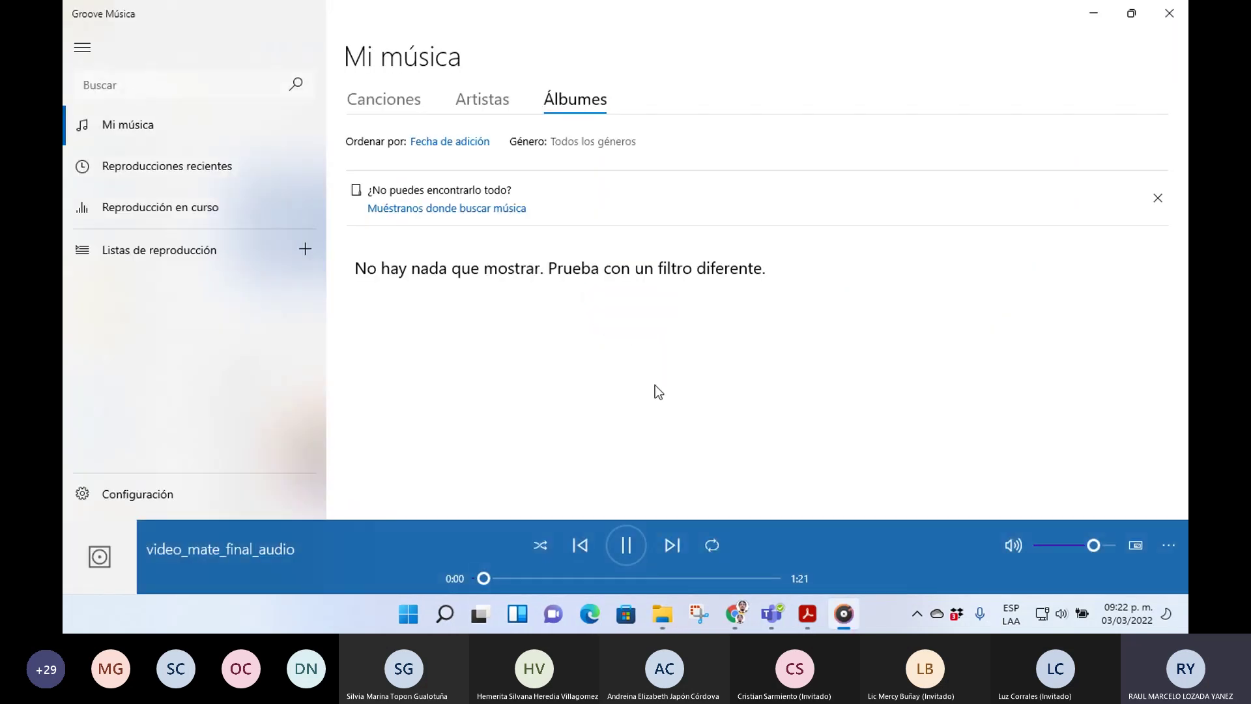
{"action": "left_click", "coordinate": [593, 578]}
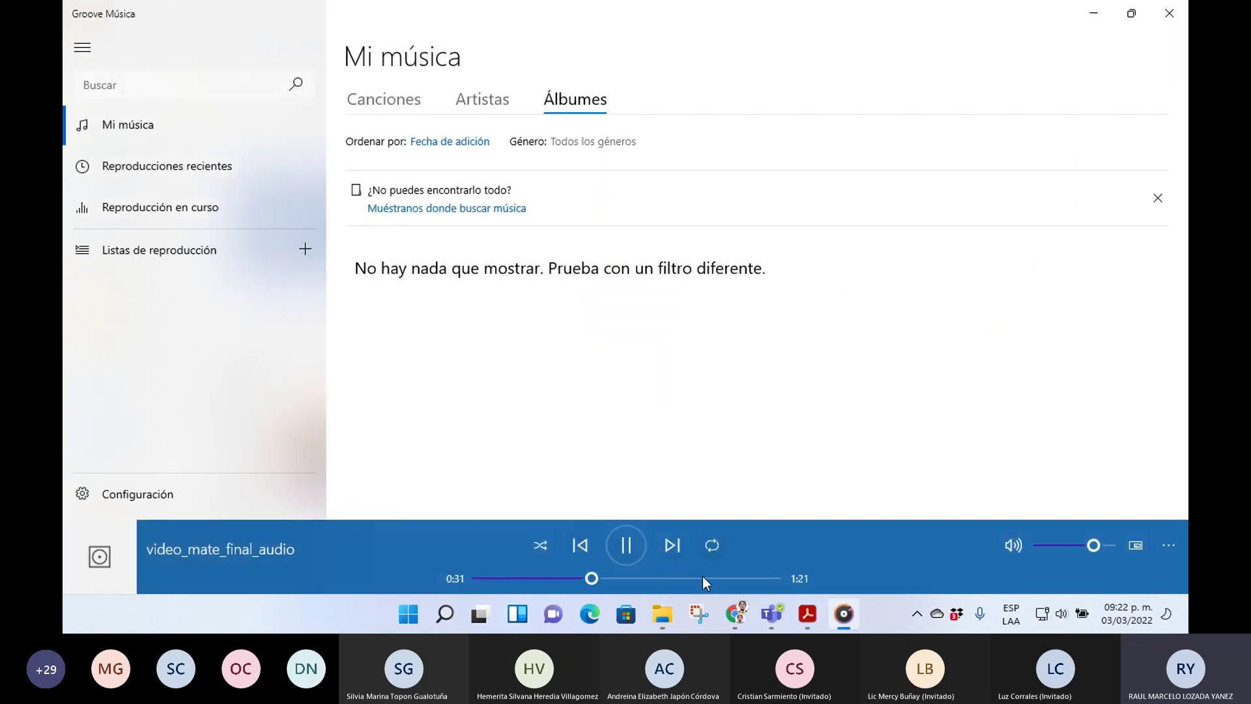
{"action": "left_click", "coordinate": [1170, 14]}
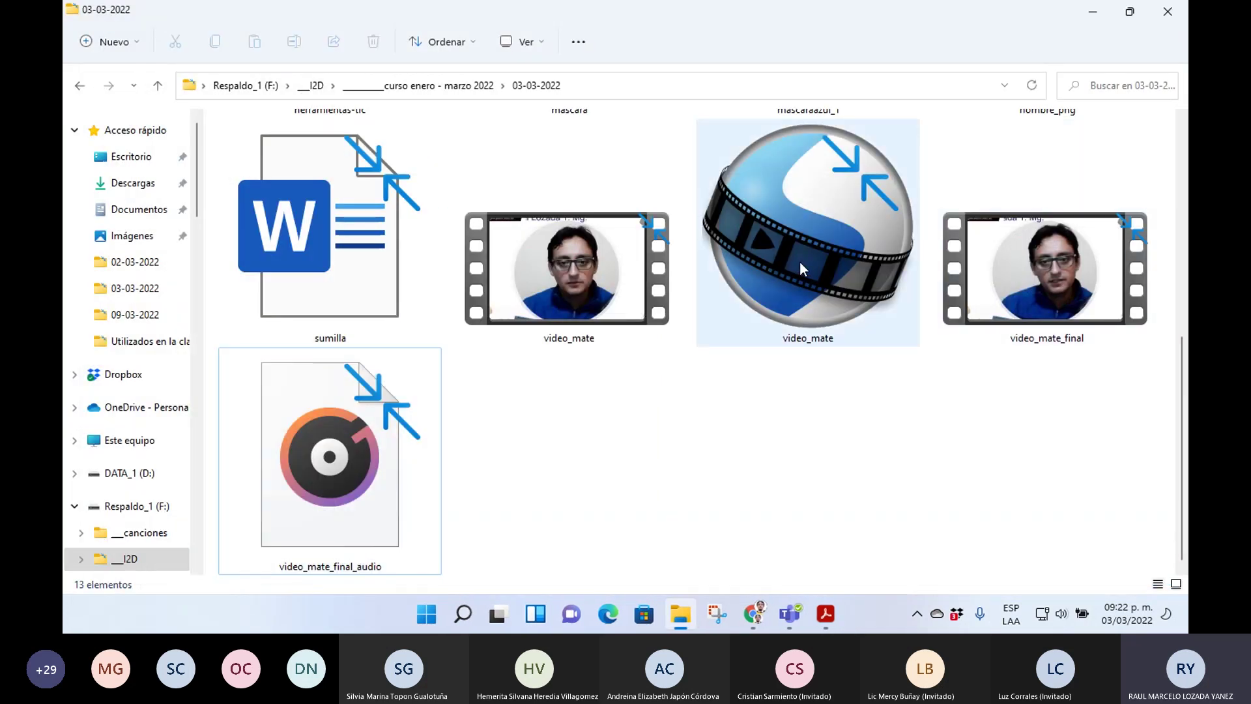
- Show the 03-03-2022 folder's files as medium icons and open the video_mate project in OpenShot Video Editor
{"action": "right_click", "coordinate": [701, 470]}
{"action": "mouse_move", "coordinate": [749, 285]}
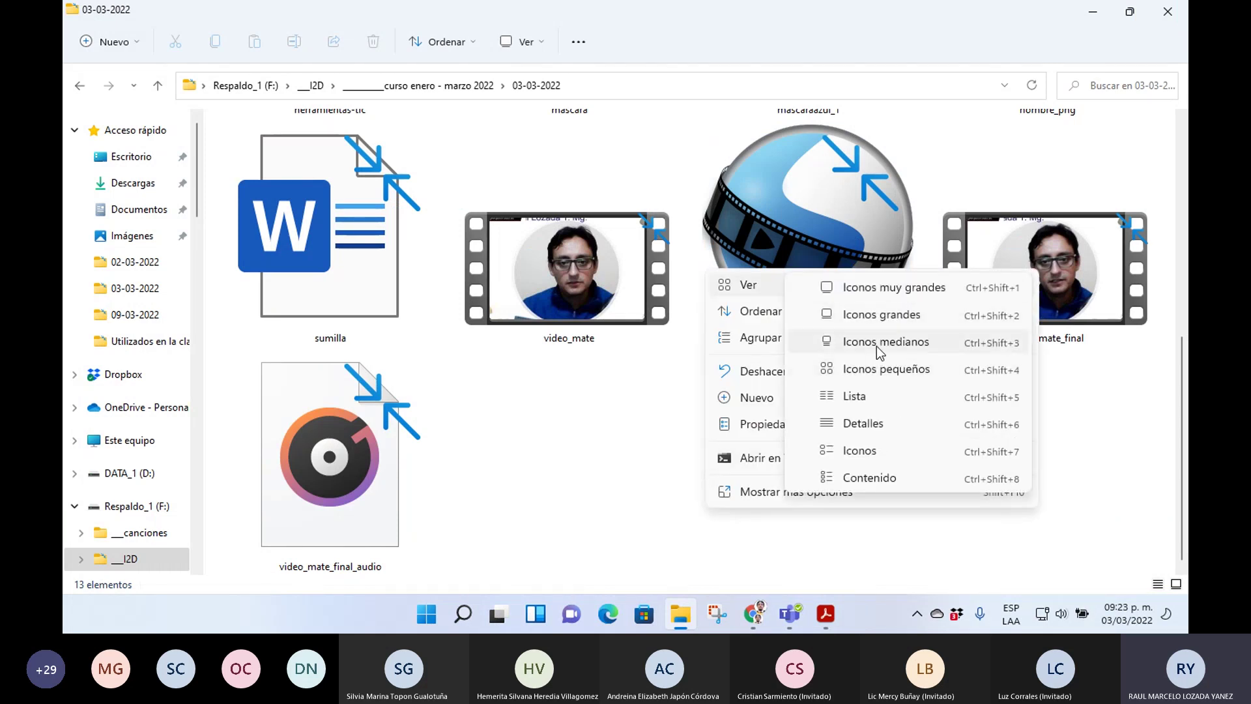
{"action": "left_click", "coordinate": [877, 345]}
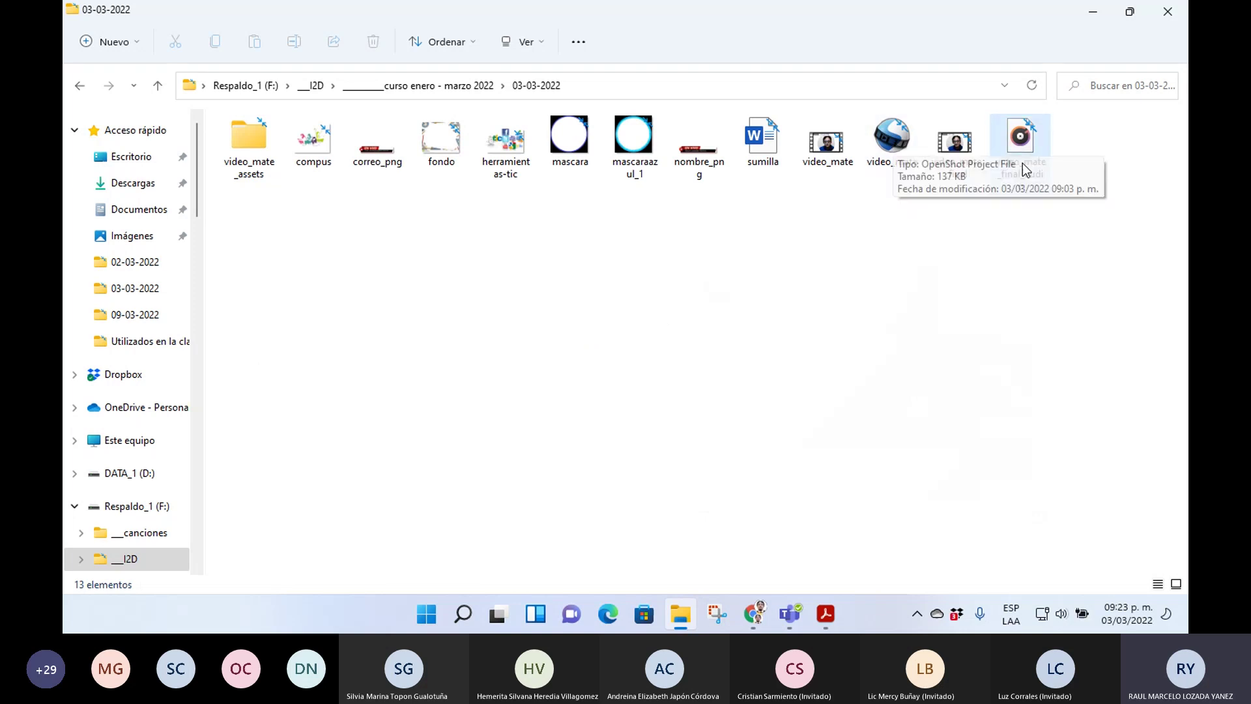
{"action": "left_click", "coordinate": [892, 134]}
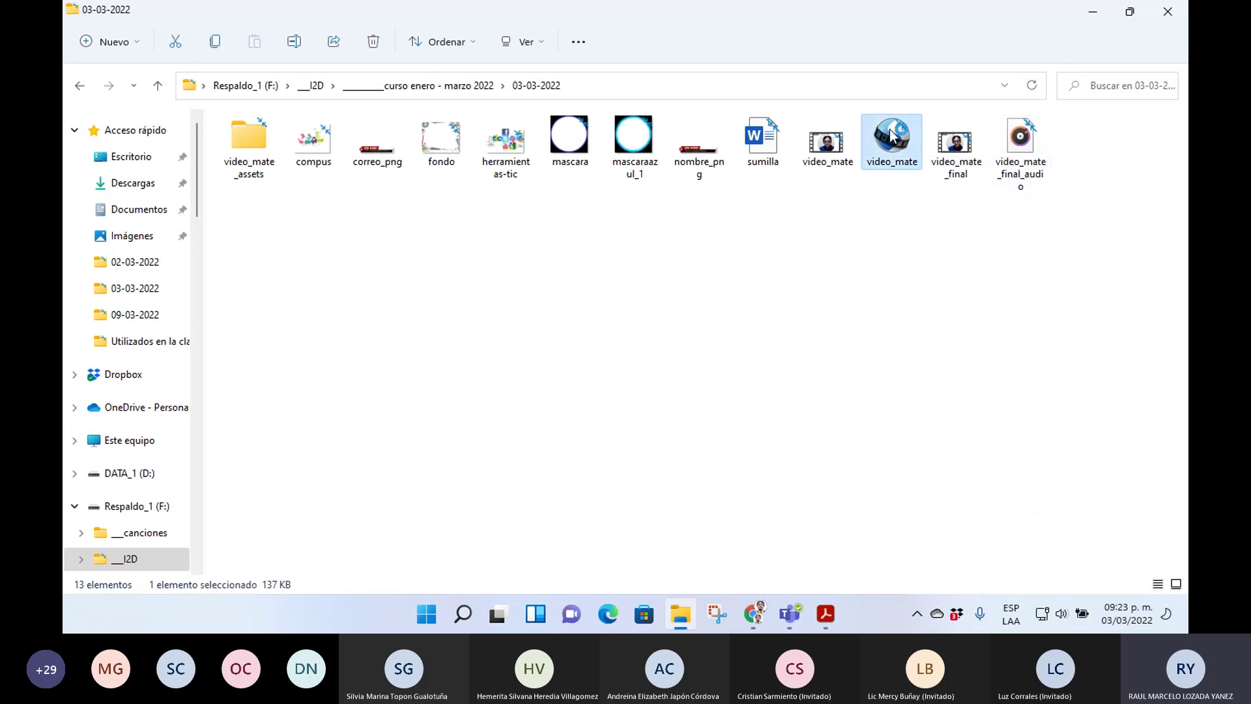
{"action": "double_click", "coordinate": [890, 133]}
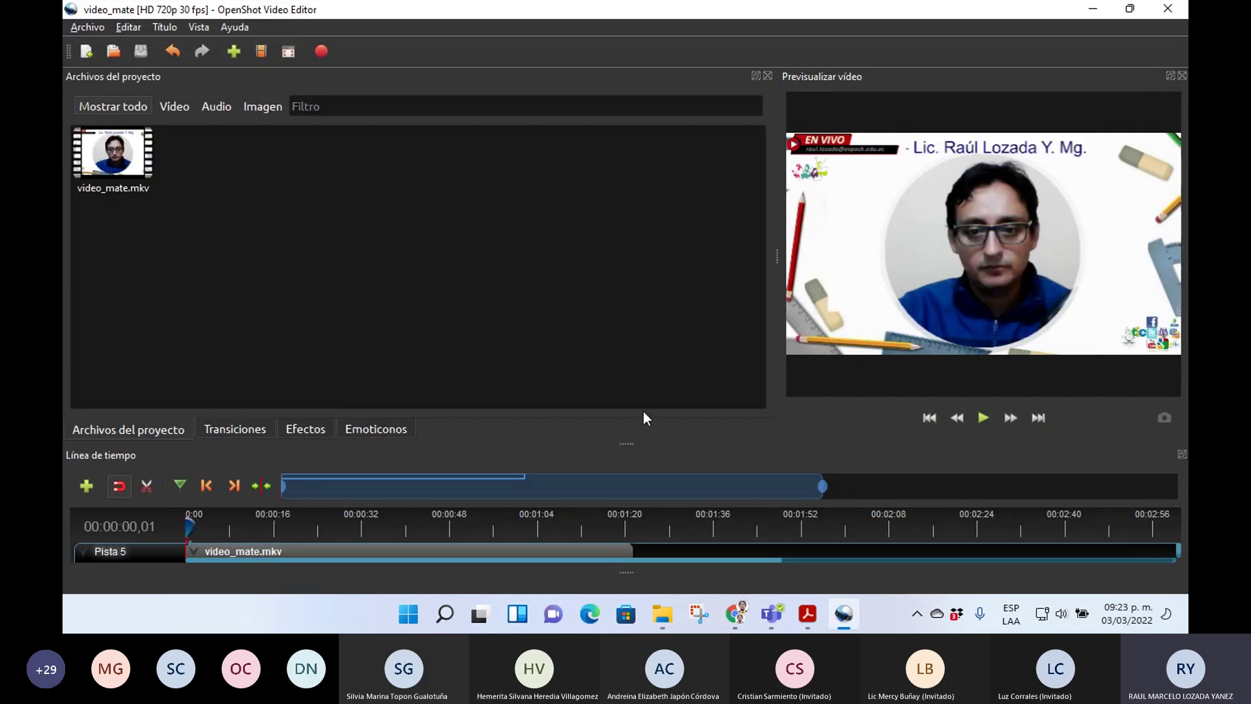
- Enlarge the timeline area, play the first seconds of video_mate.mkv and return the playhead to the start
{"action": "left_click_drag", "start_coordinate": [627, 434], "coordinate": [625, 301]}
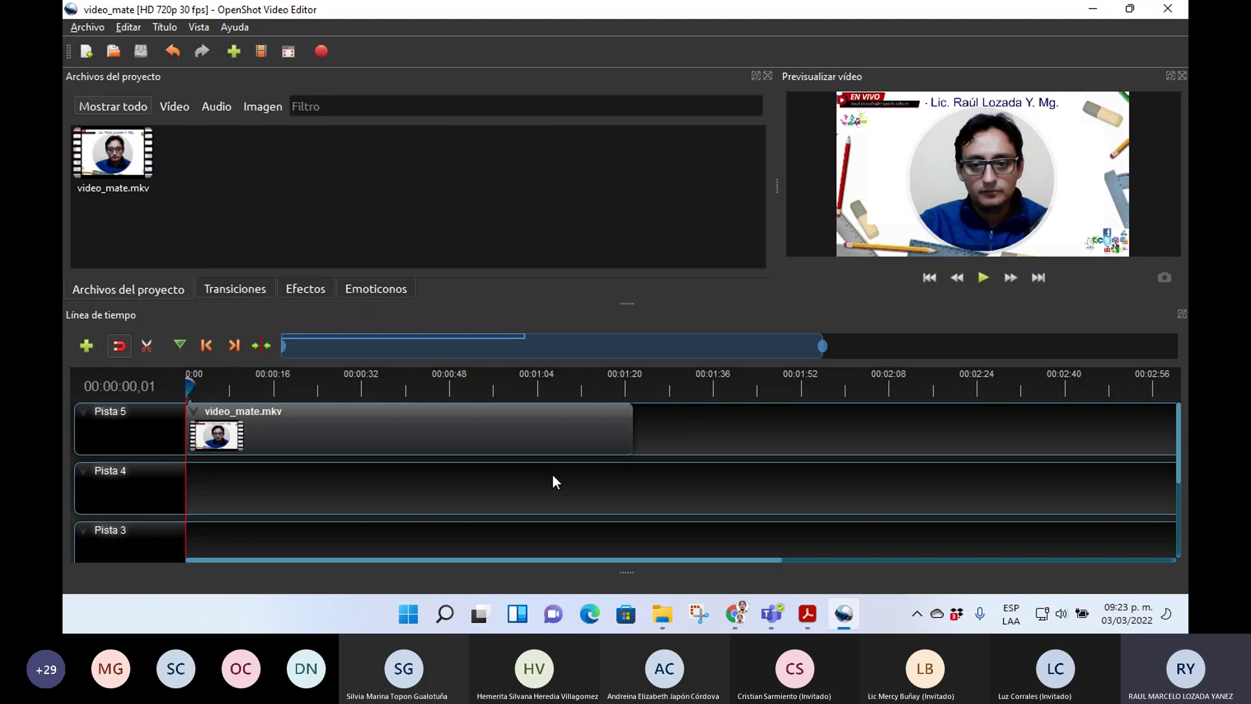
{"action": "key", "text": "space"}
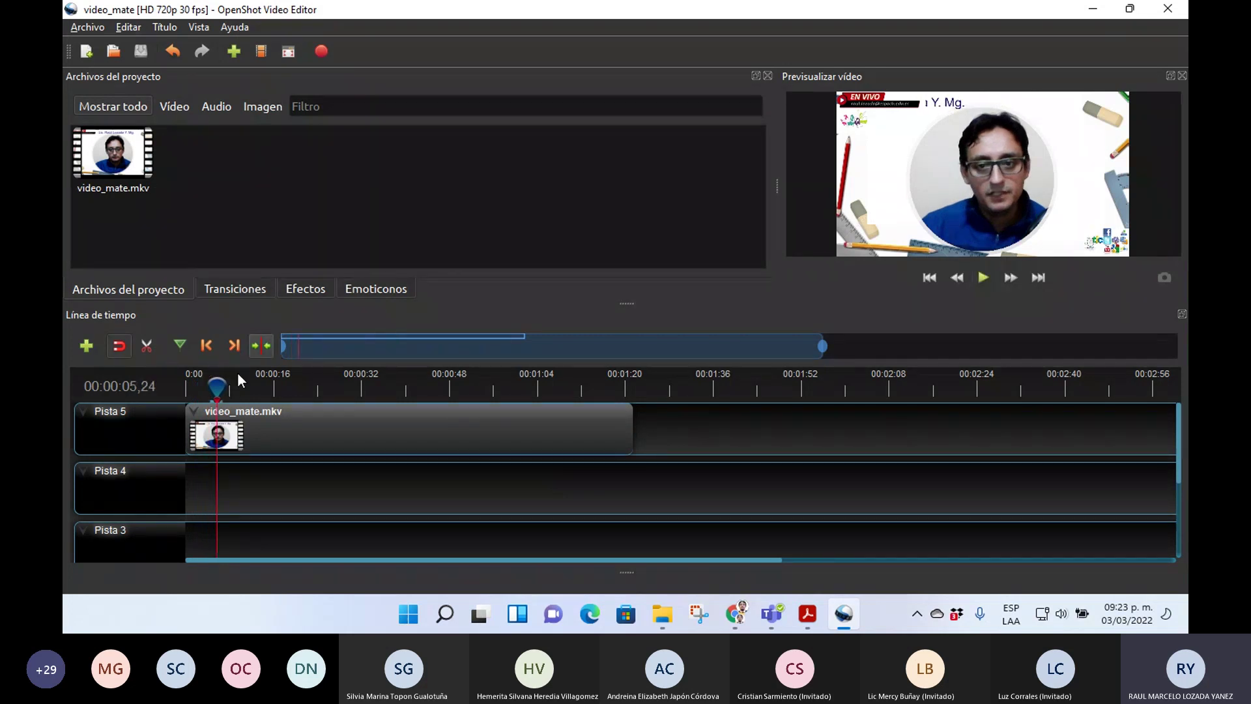
{"action": "left_click", "coordinate": [181, 391]}
- Import video_mate_final_audio from the 03-03-2022 folder and place it on Pista 4 at the start of the timeline
{"action": "left_click", "coordinate": [234, 52]}
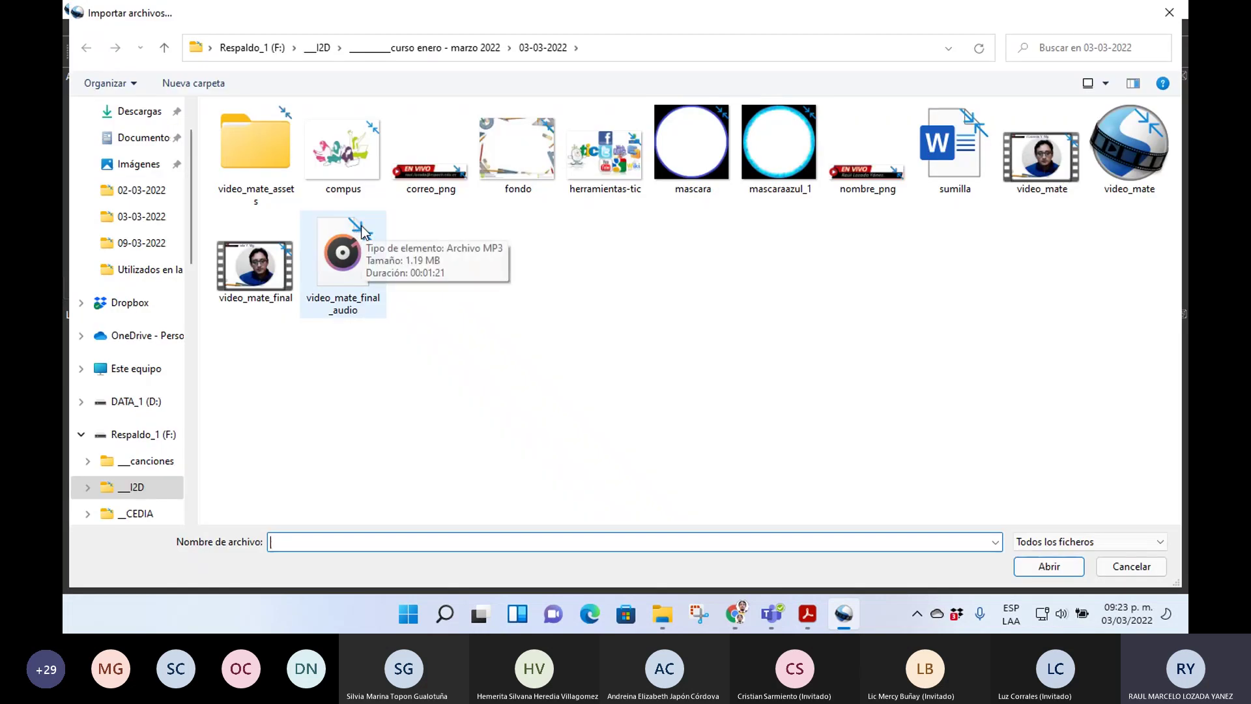
{"action": "left_click", "coordinate": [978, 346]}
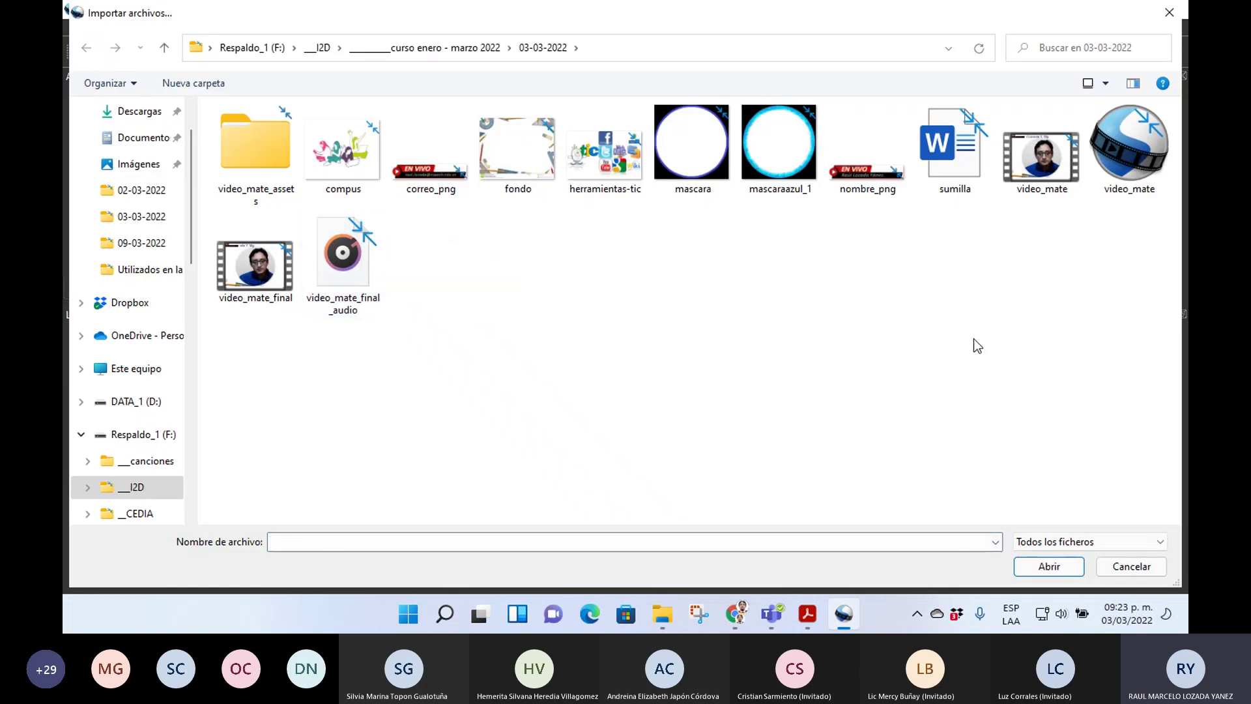
{"action": "left_click", "coordinate": [364, 260]}
{"action": "left_click", "coordinate": [1049, 566]}
{"action": "left_click_drag", "start_coordinate": [221, 166], "coordinate": [181, 471]}
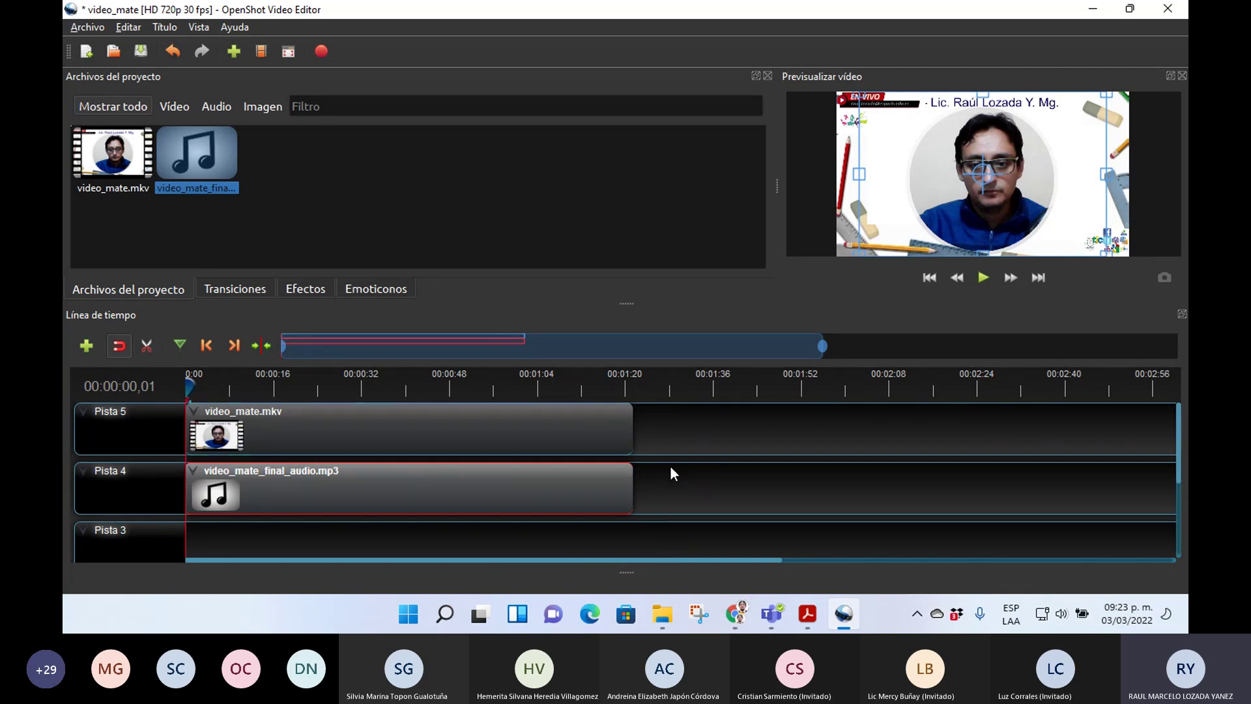
- Play the first seconds of the video and the added audio track together
{"action": "left_click", "coordinate": [678, 497]}
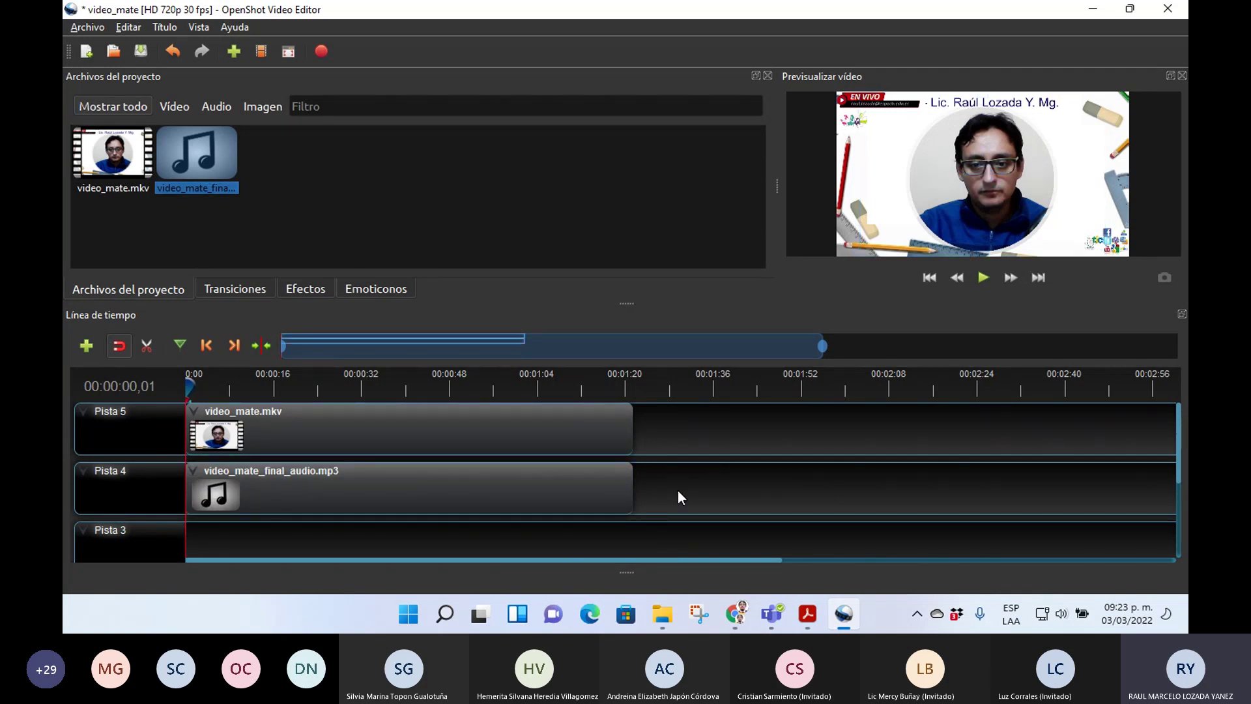
{"action": "key", "text": "space"}
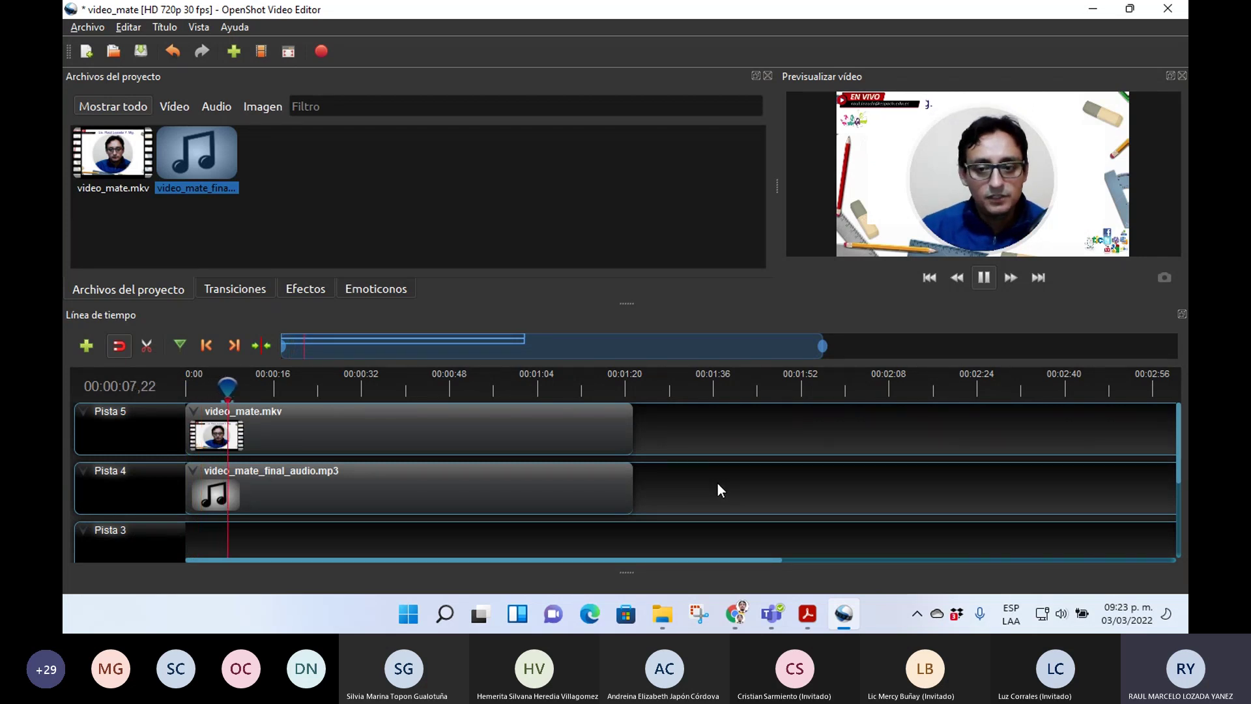
{"action": "key", "text": "space"}
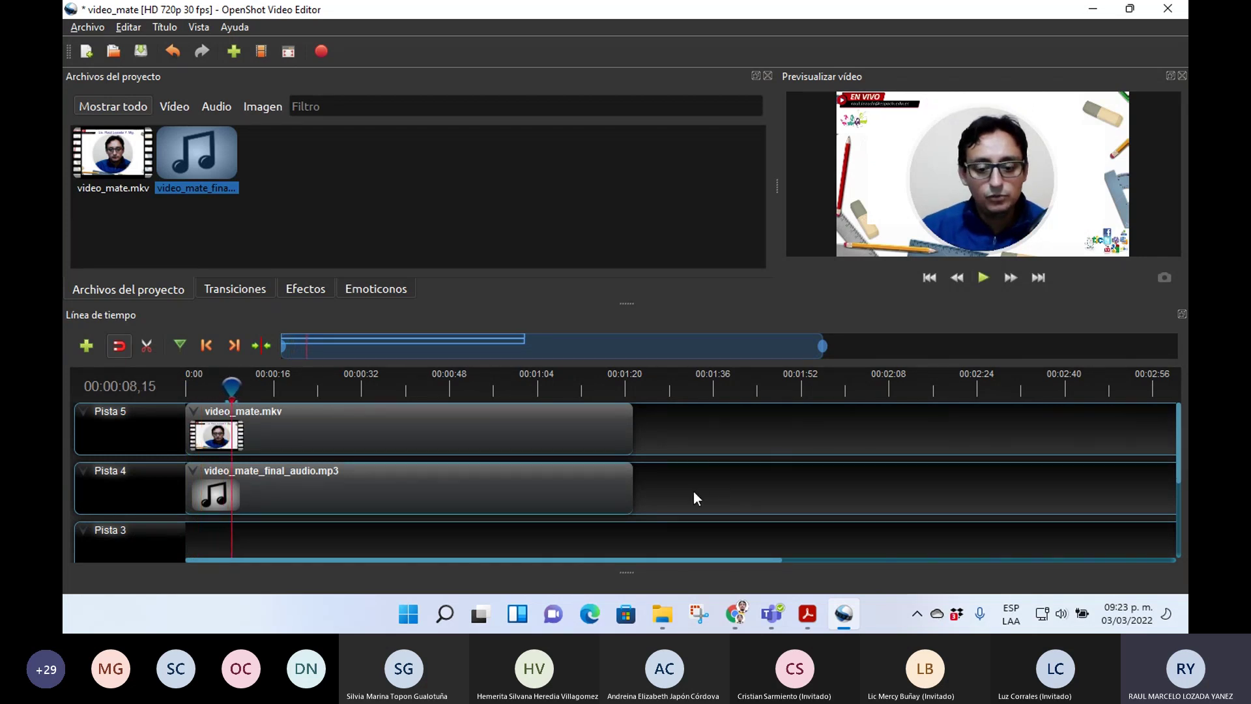
- Set the volume of the whole video_mate.mkv clip on Pista 5 to Nivel 0%
{"action": "left_click", "coordinate": [484, 424]}
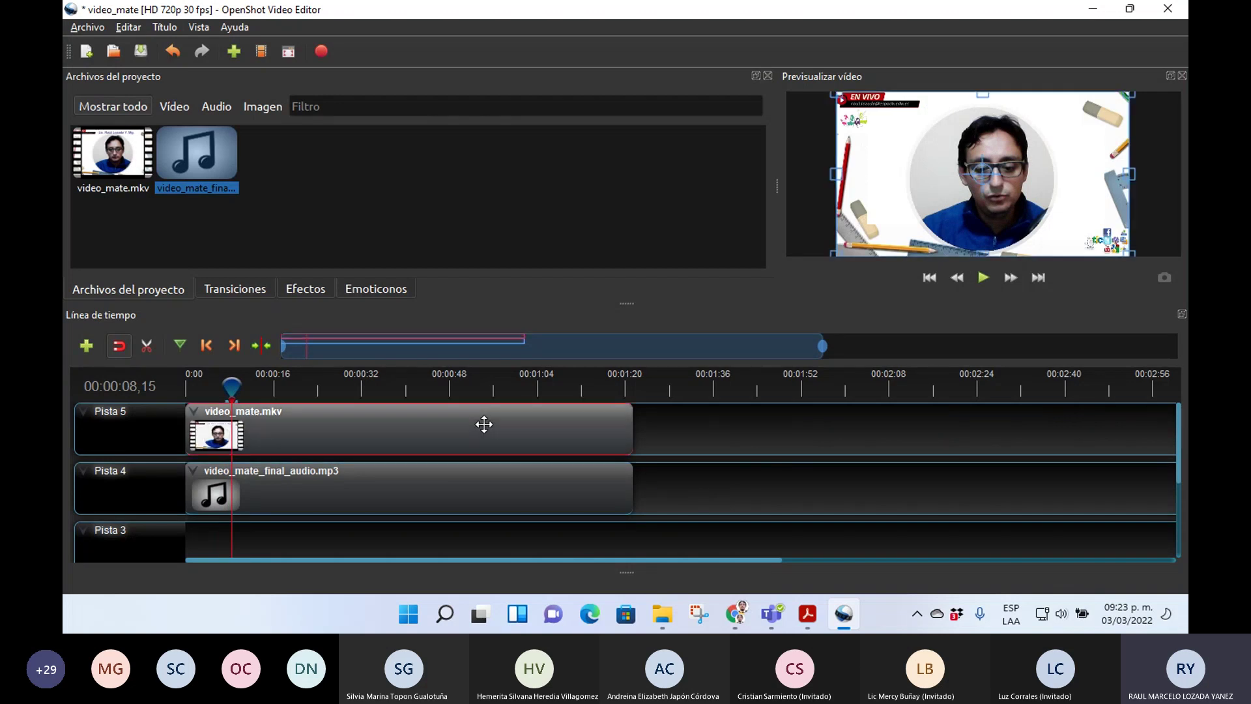
{"action": "right_click", "coordinate": [484, 424]}
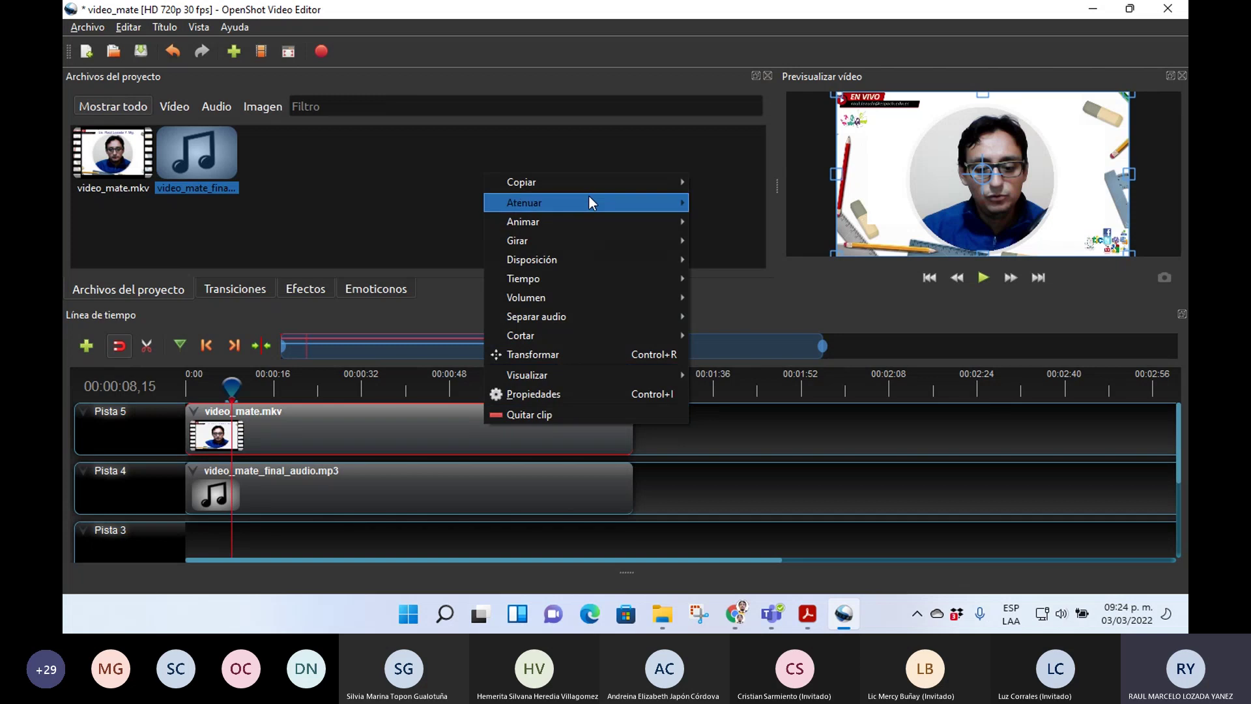
{"action": "mouse_move", "coordinate": [588, 208]}
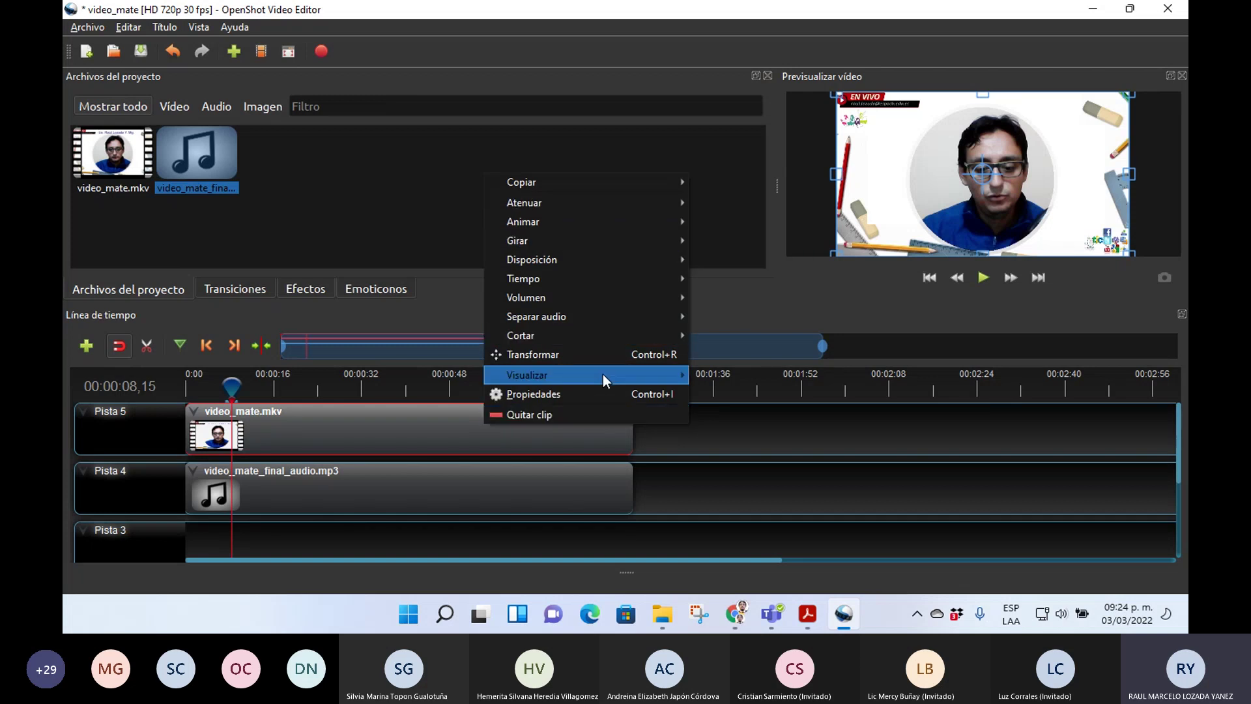
{"action": "mouse_move", "coordinate": [603, 374]}
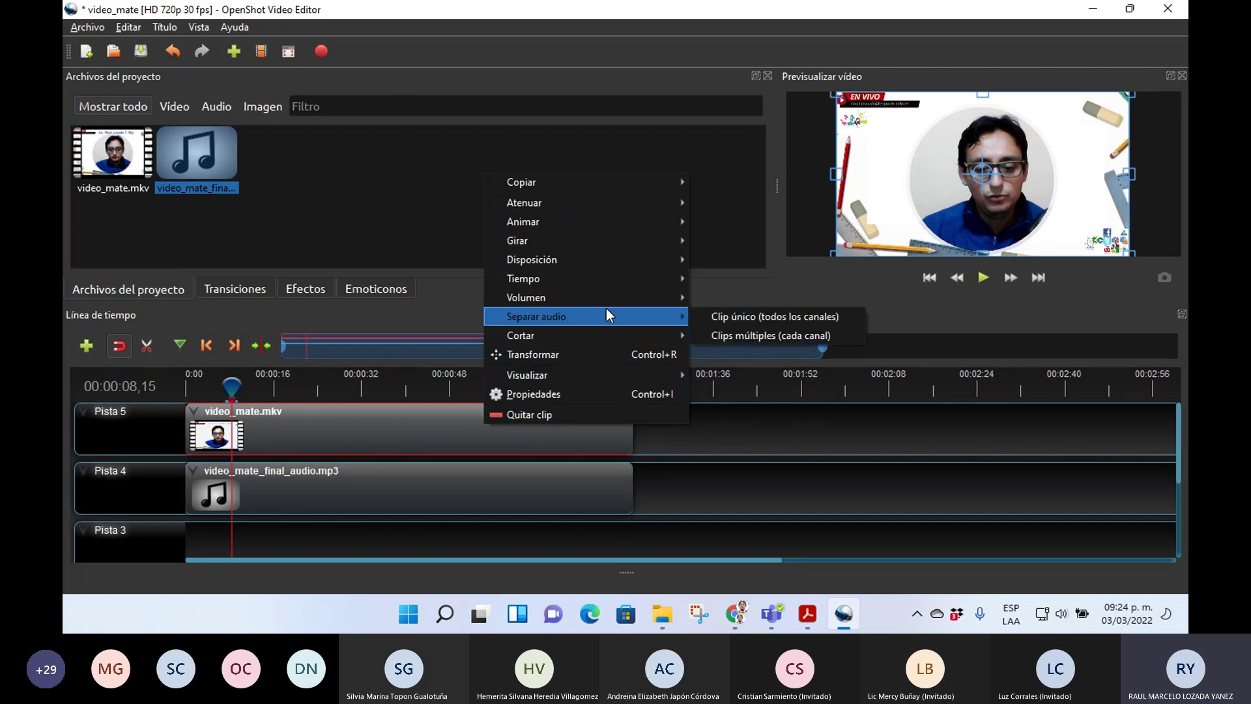
{"action": "mouse_move", "coordinate": [631, 204]}
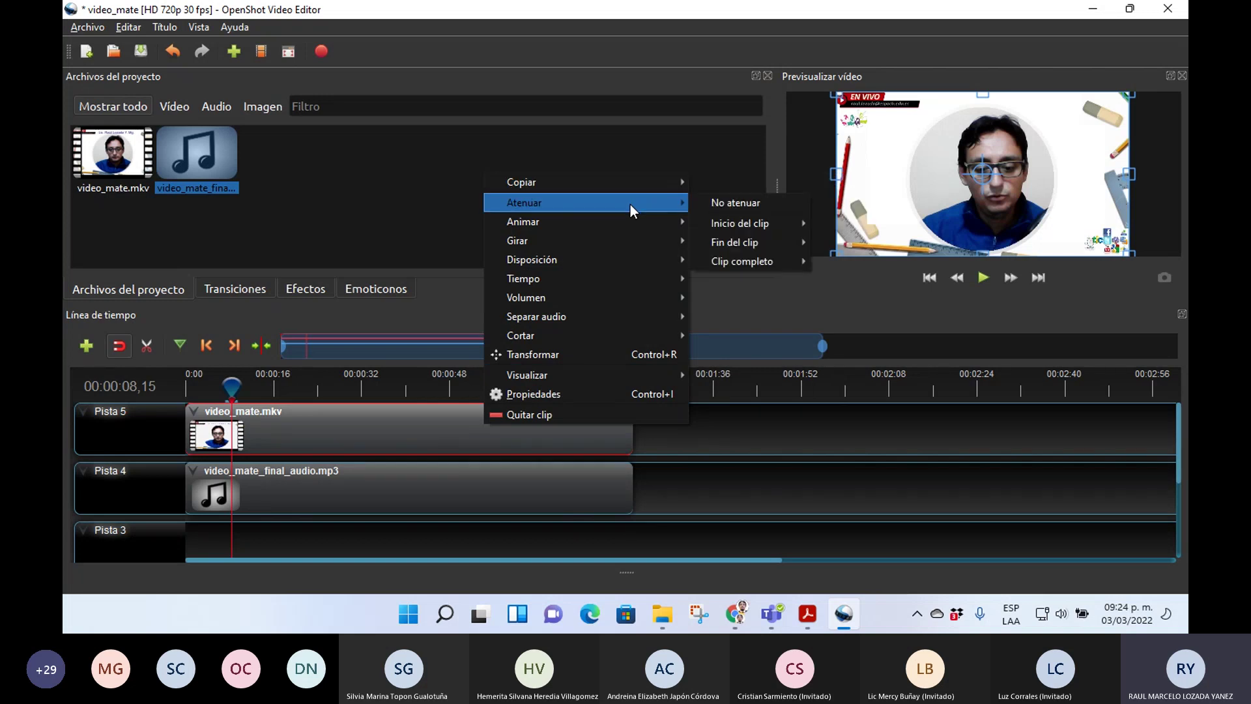
{"action": "mouse_move", "coordinate": [642, 300]}
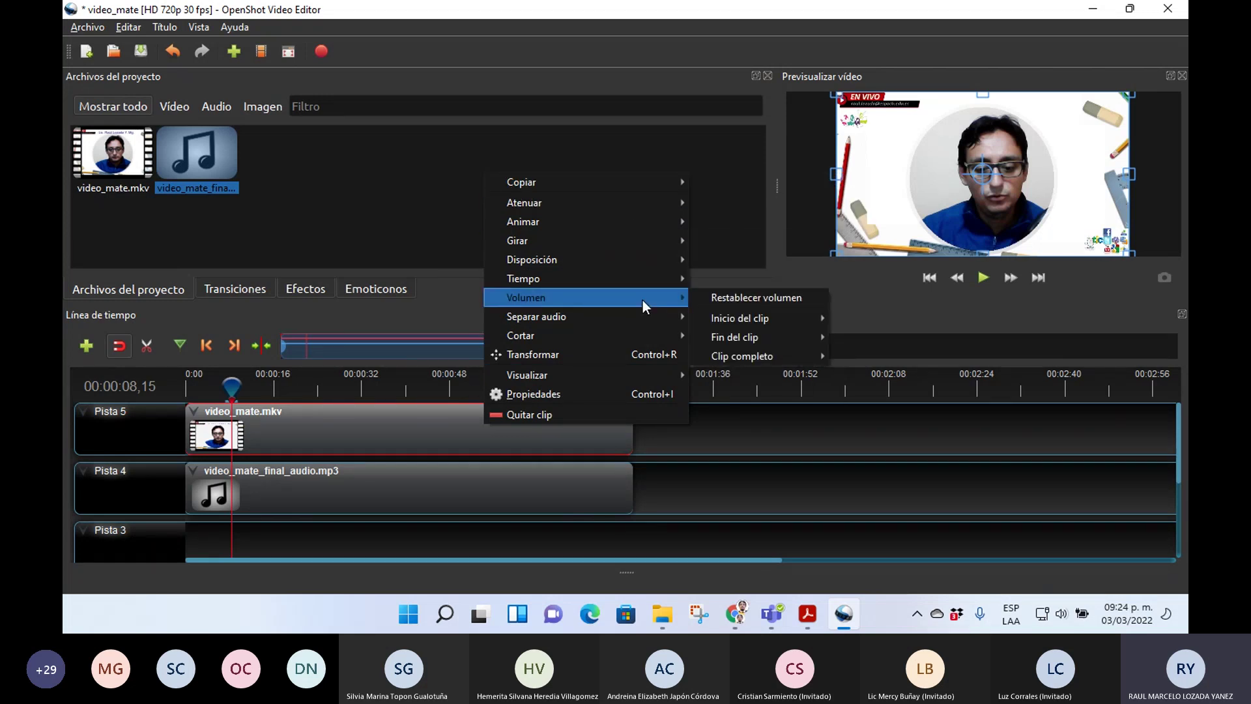
{"action": "mouse_move", "coordinate": [778, 358]}
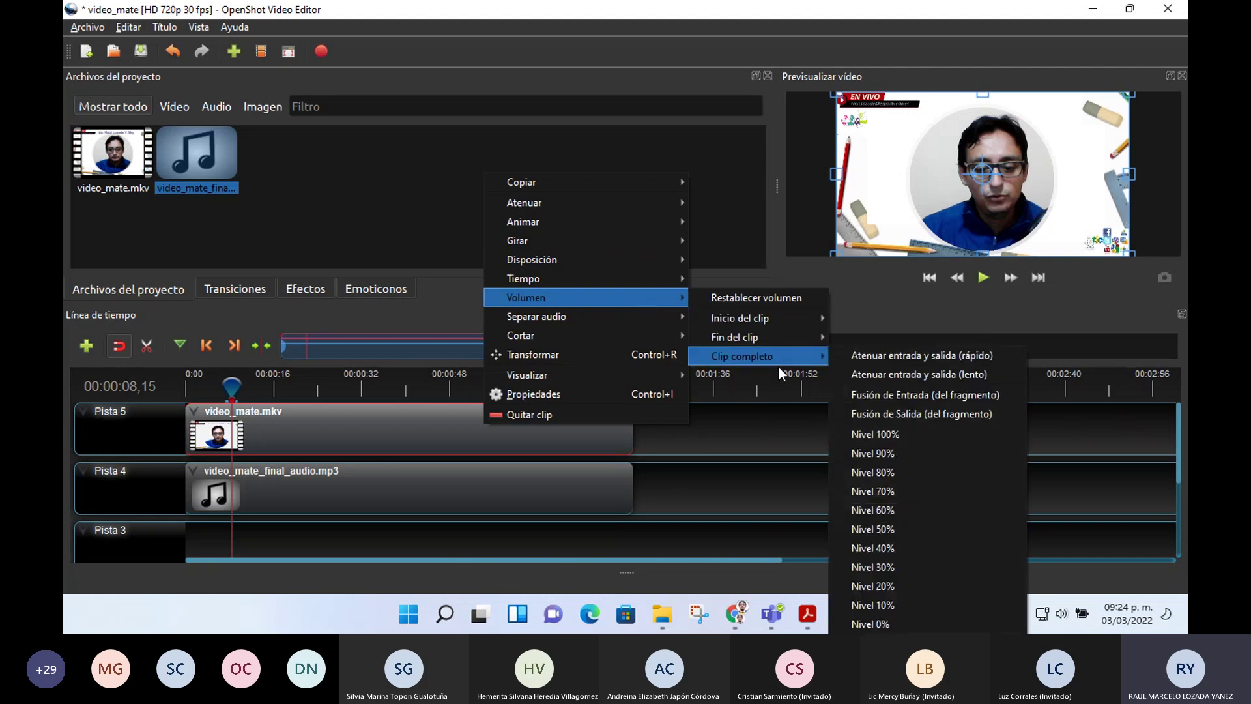
{"action": "left_click", "coordinate": [862, 622]}
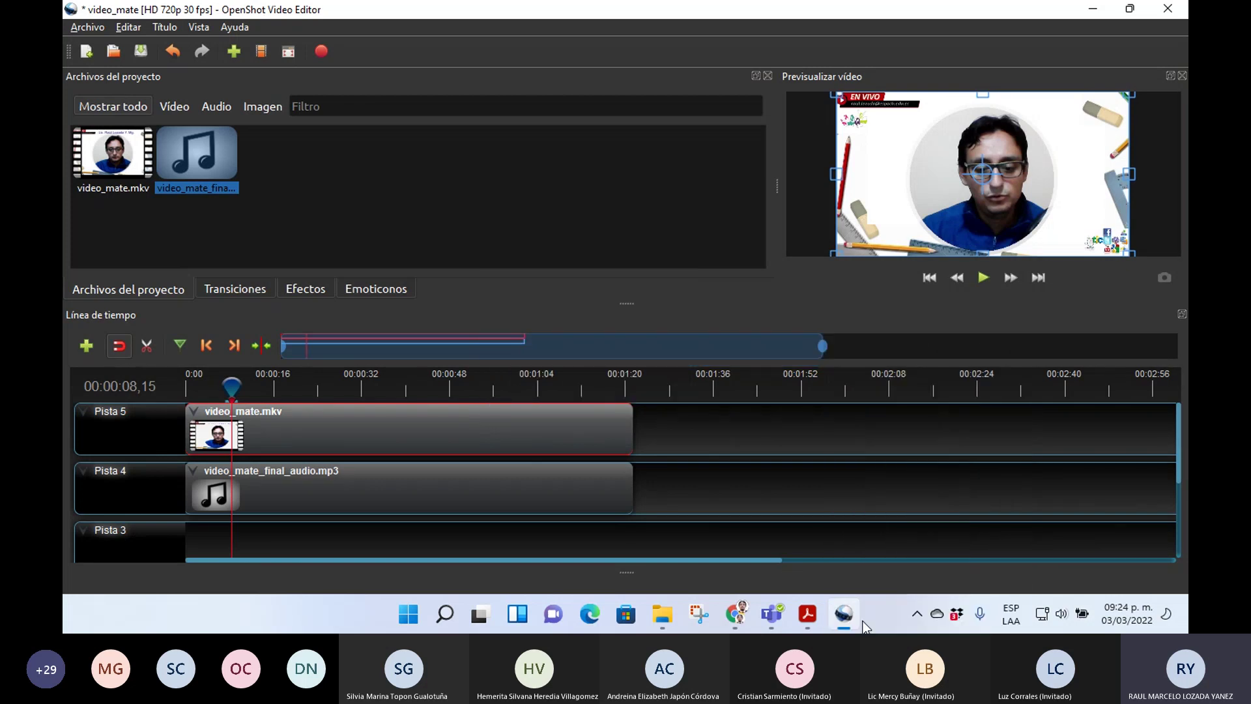
- Return the playhead to the start and play about 11 seconds to check the sound with the video clip muted
{"action": "left_click_drag", "start_coordinate": [231, 386], "coordinate": [168, 391]}
{"action": "key", "text": "space"}
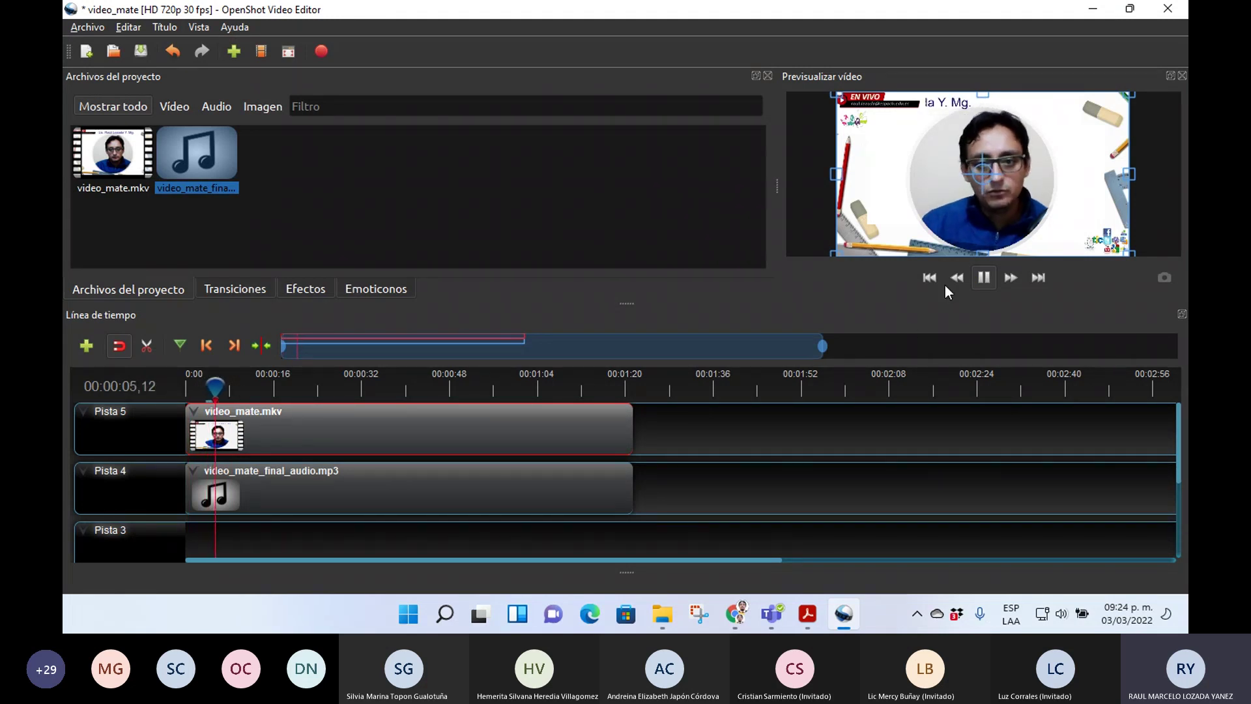
{"action": "left_click", "coordinate": [983, 278]}
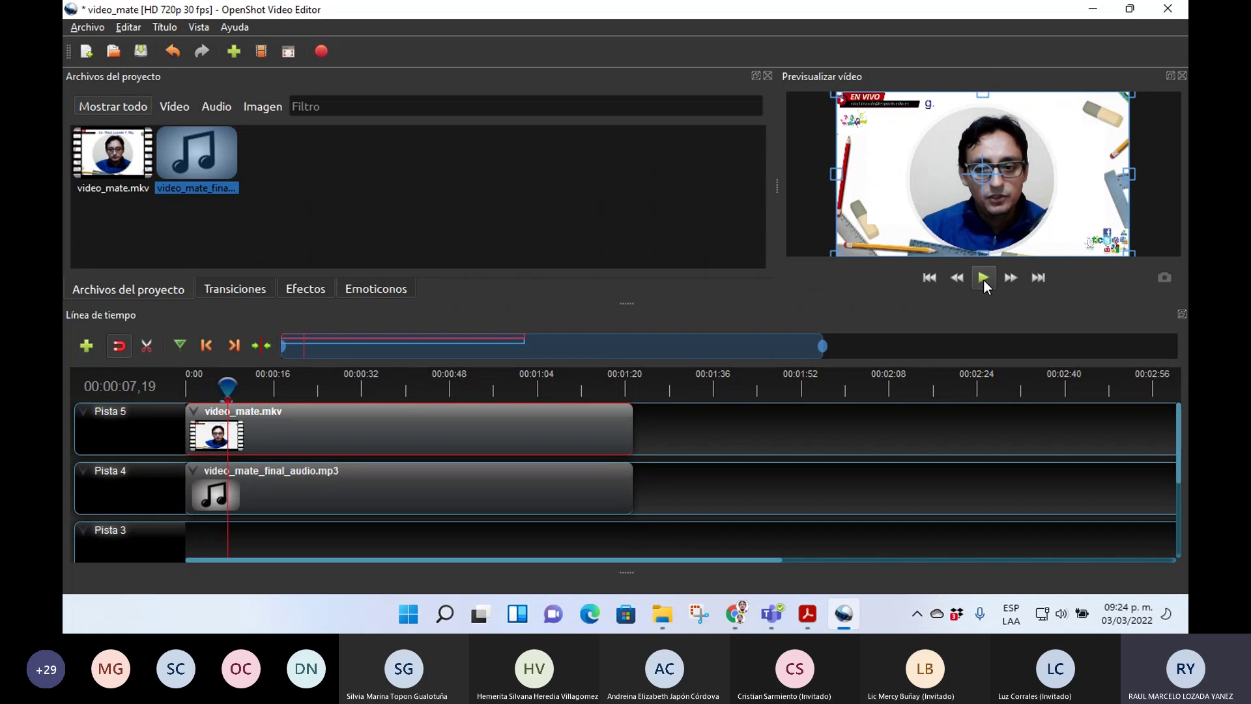
{"action": "left_click", "coordinate": [983, 279]}
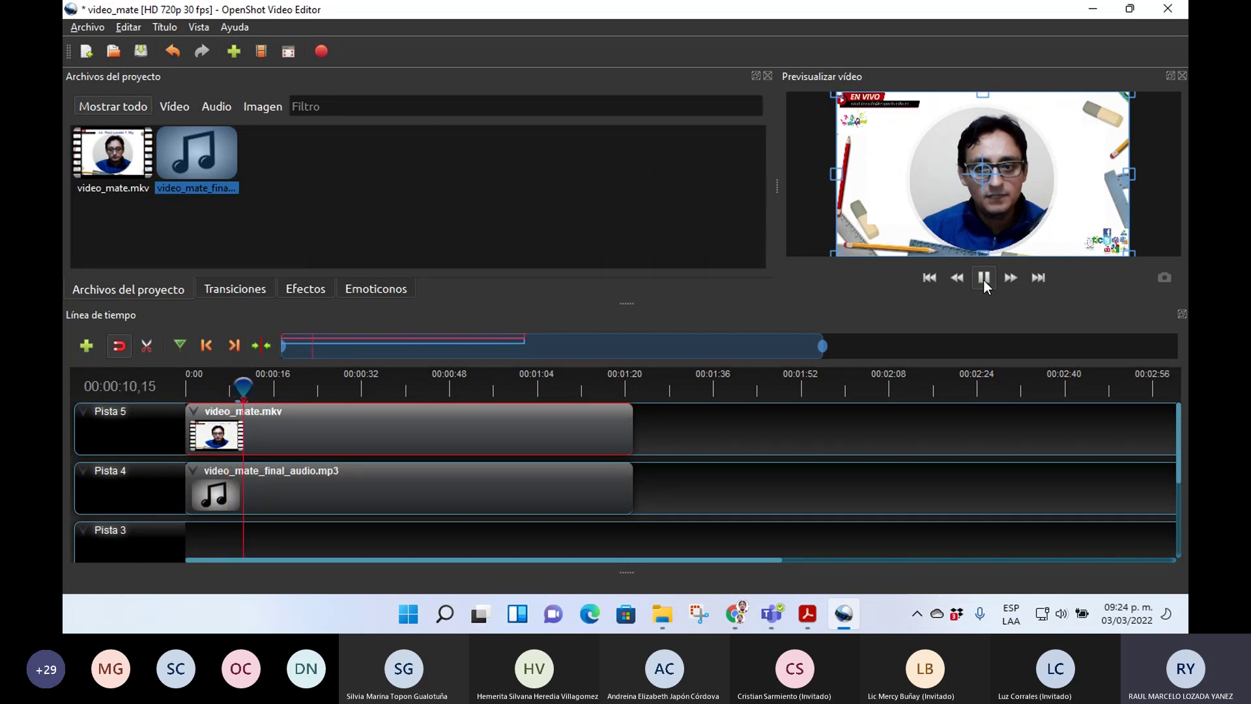
{"action": "left_click", "coordinate": [983, 279]}
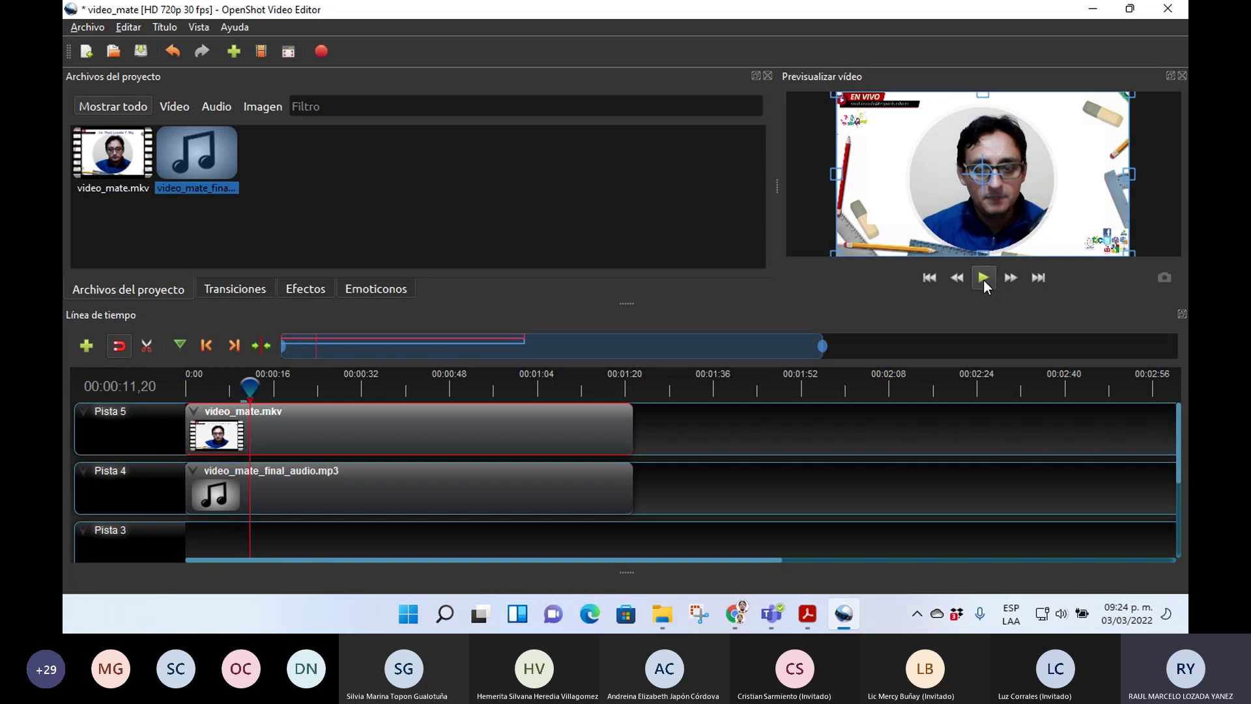
- Export the video as video_mate_final_2 with the target MP4 (h.264 qsv), and finish the export
{"action": "left_click", "coordinate": [321, 52]}
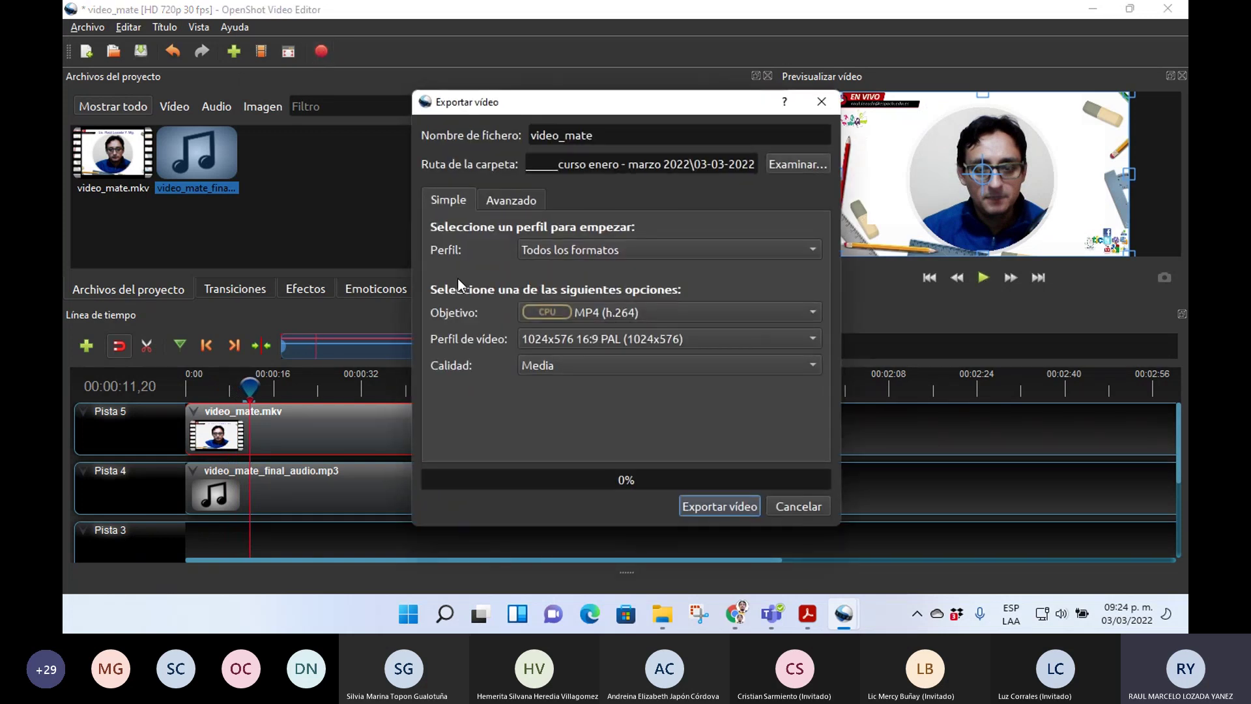
{"action": "left_click", "coordinate": [683, 316]}
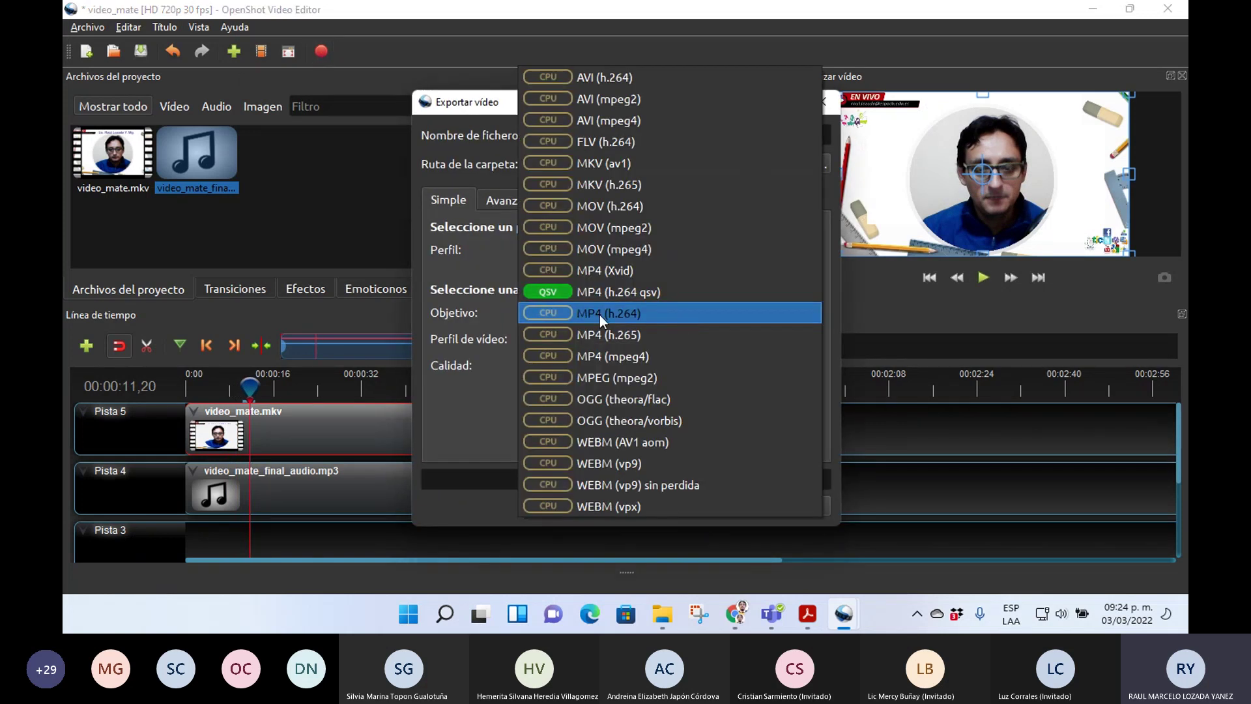
{"action": "left_click", "coordinate": [593, 292]}
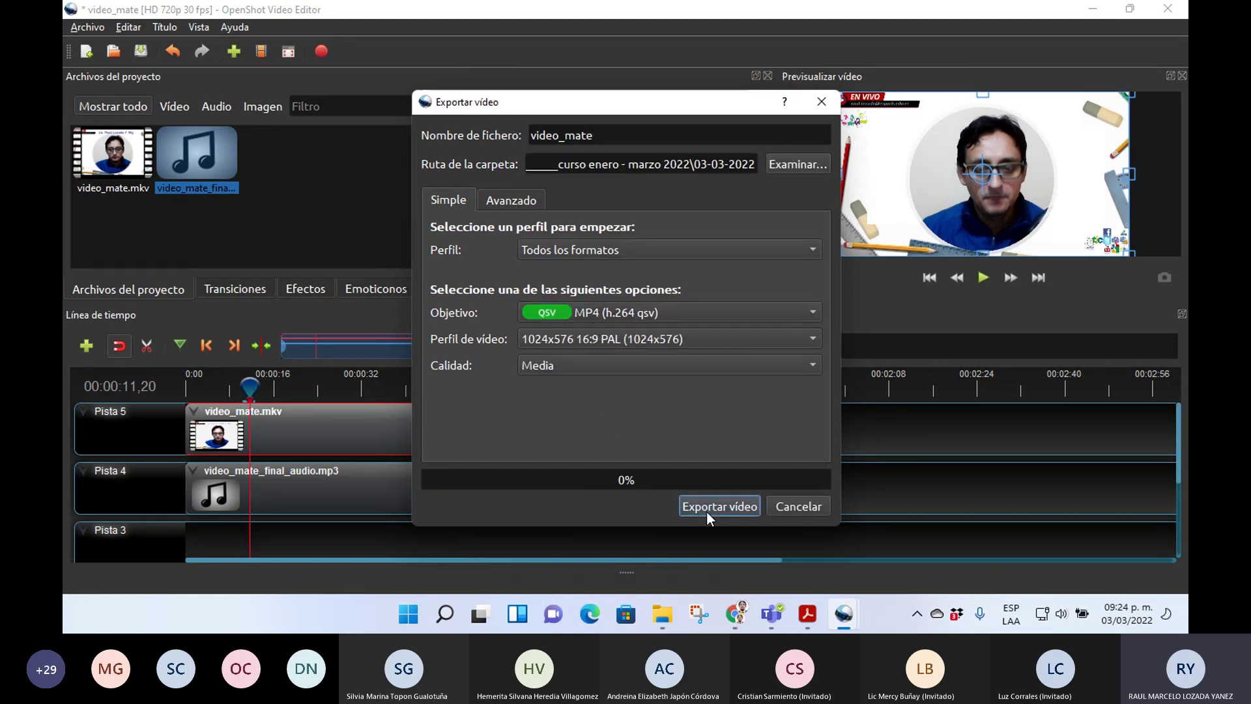
{"action": "left_click", "coordinate": [612, 144]}
{"action": "type", "text": "_final_2"}
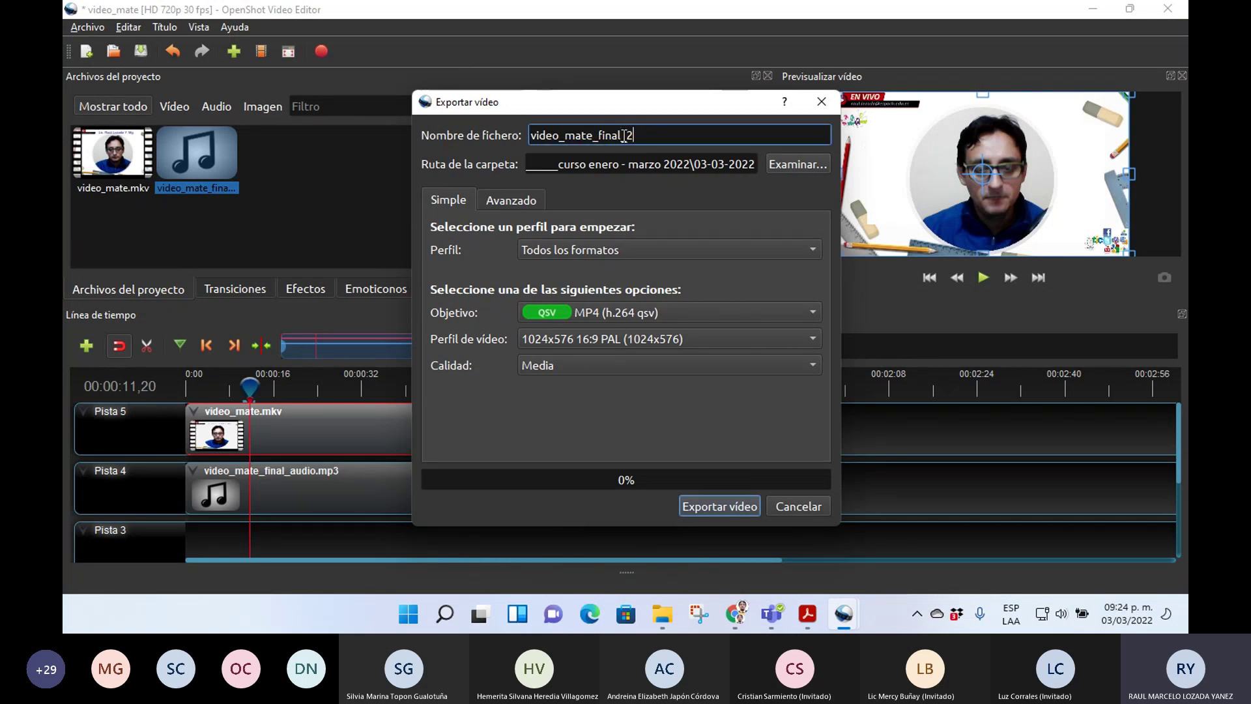
{"action": "left_click", "coordinate": [706, 504]}
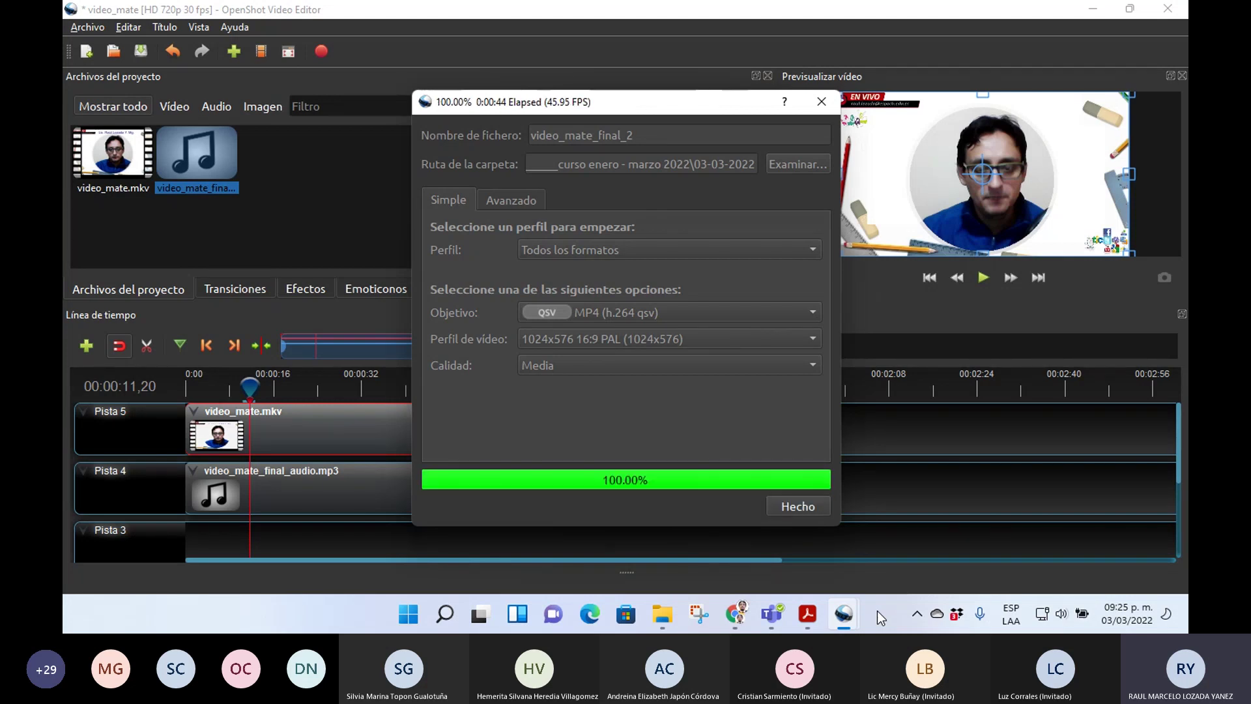
{"action": "left_click", "coordinate": [788, 505]}
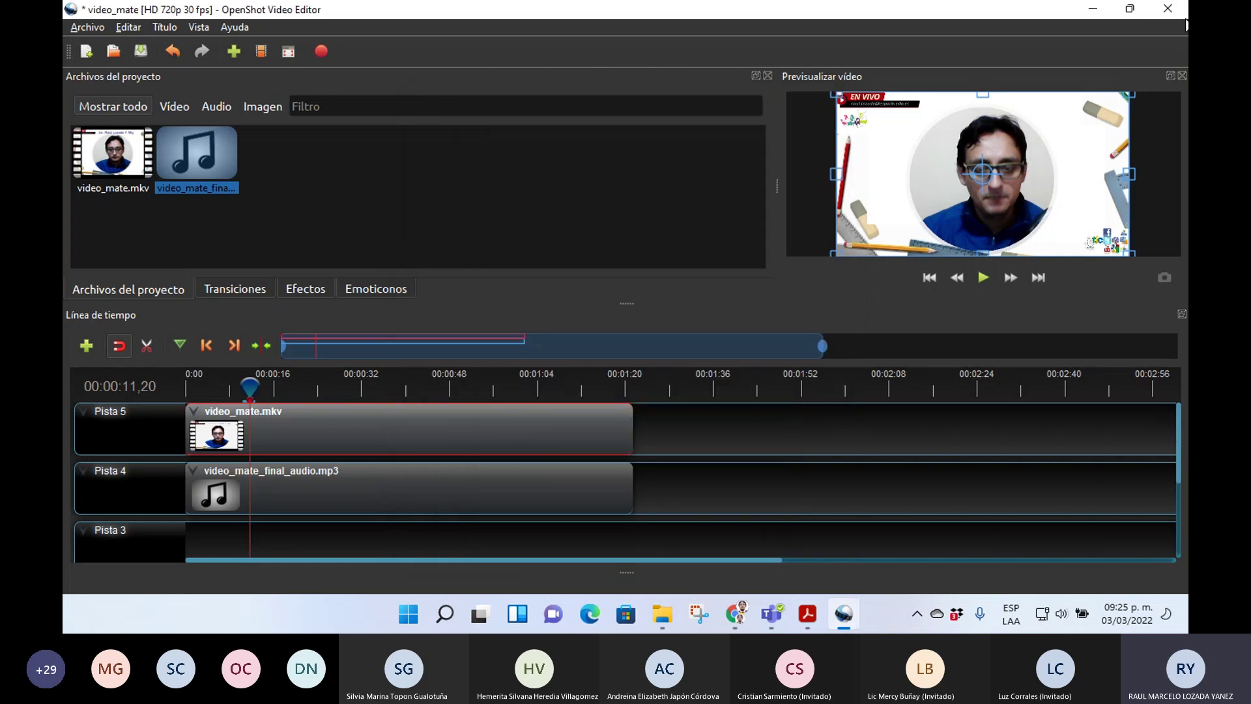
- Close the video_mate project along with the video editor and return to the 03-03-2022 folder
{"action": "left_click", "coordinate": [1167, 8]}
{"action": "left_click", "coordinate": [587, 322]}
{"action": "left_click", "coordinate": [586, 390]}
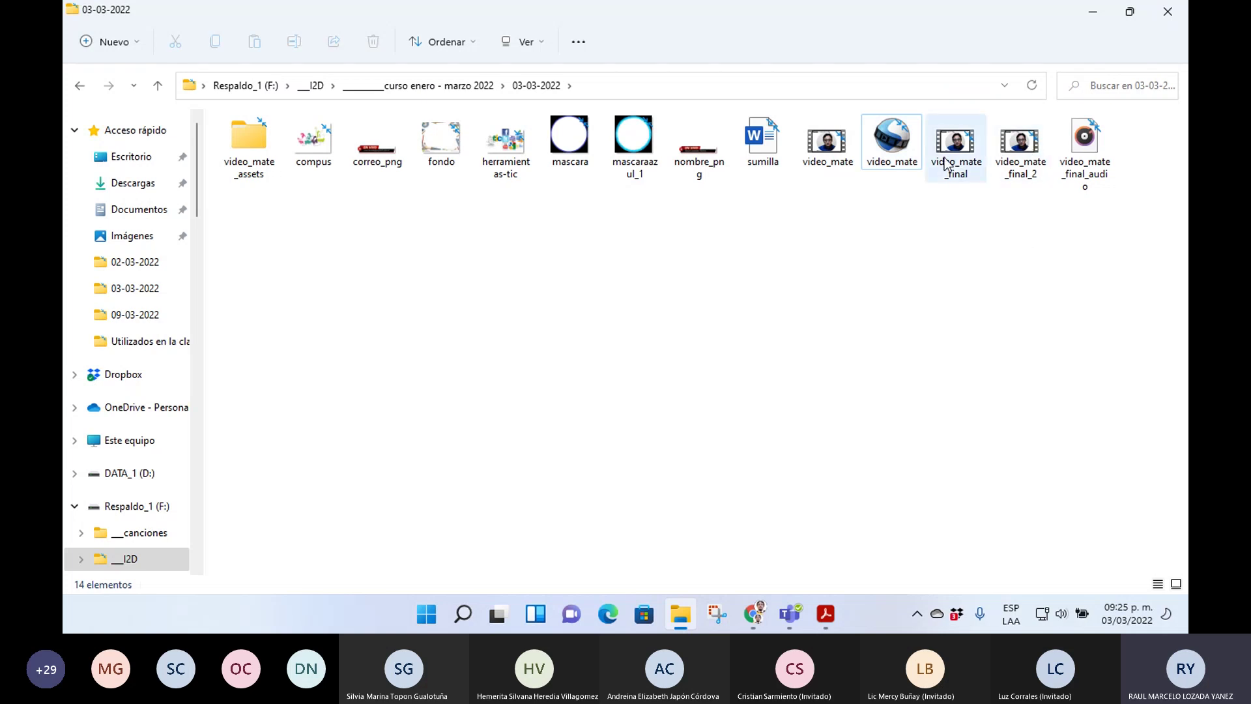
- Play the first seconds of video_mate_final_2 and of video_mate_final to compare them, and close the player
{"action": "mouse_move", "coordinate": [971, 167]}
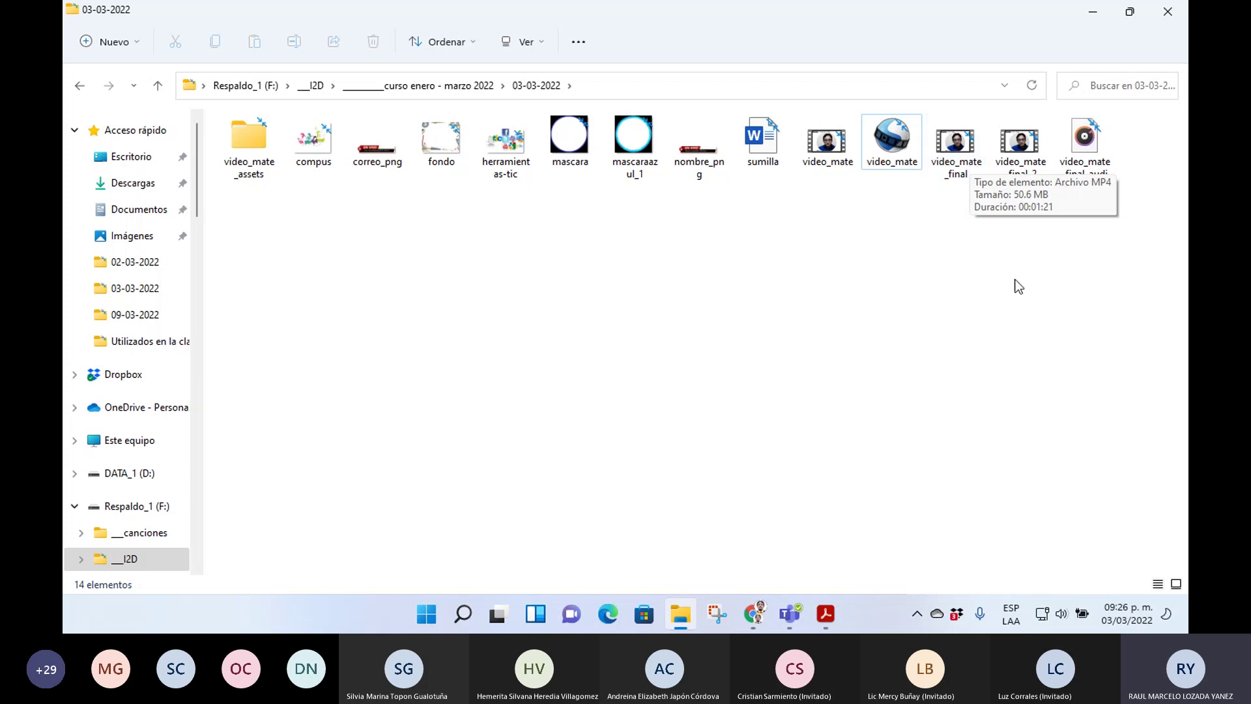
{"action": "double_click", "coordinate": [1015, 135]}
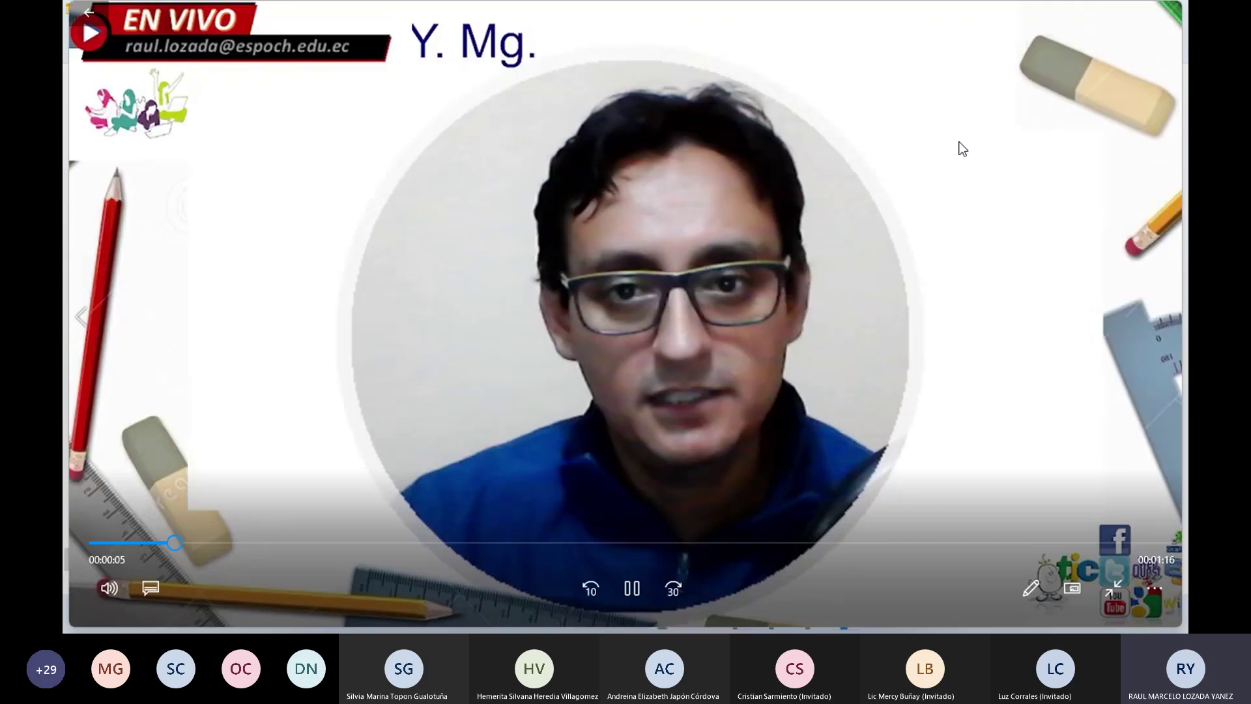
{"action": "key", "text": "Left"}
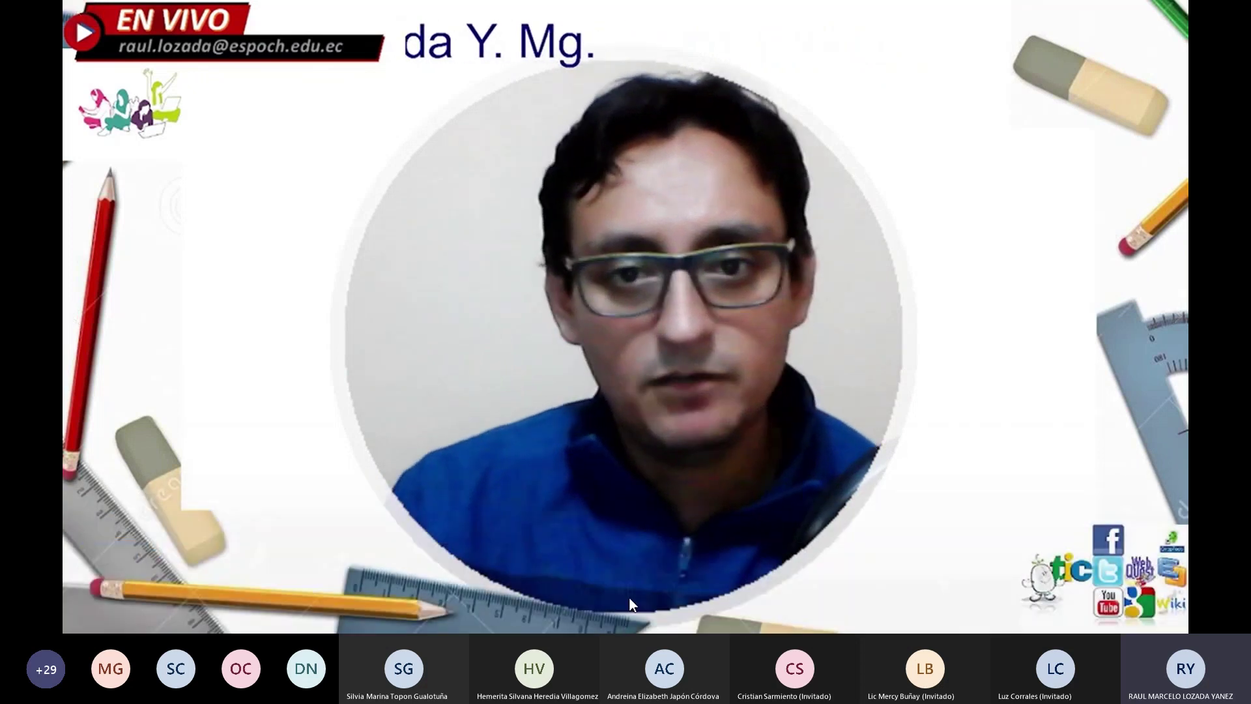
{"action": "left_click", "coordinate": [625, 588]}
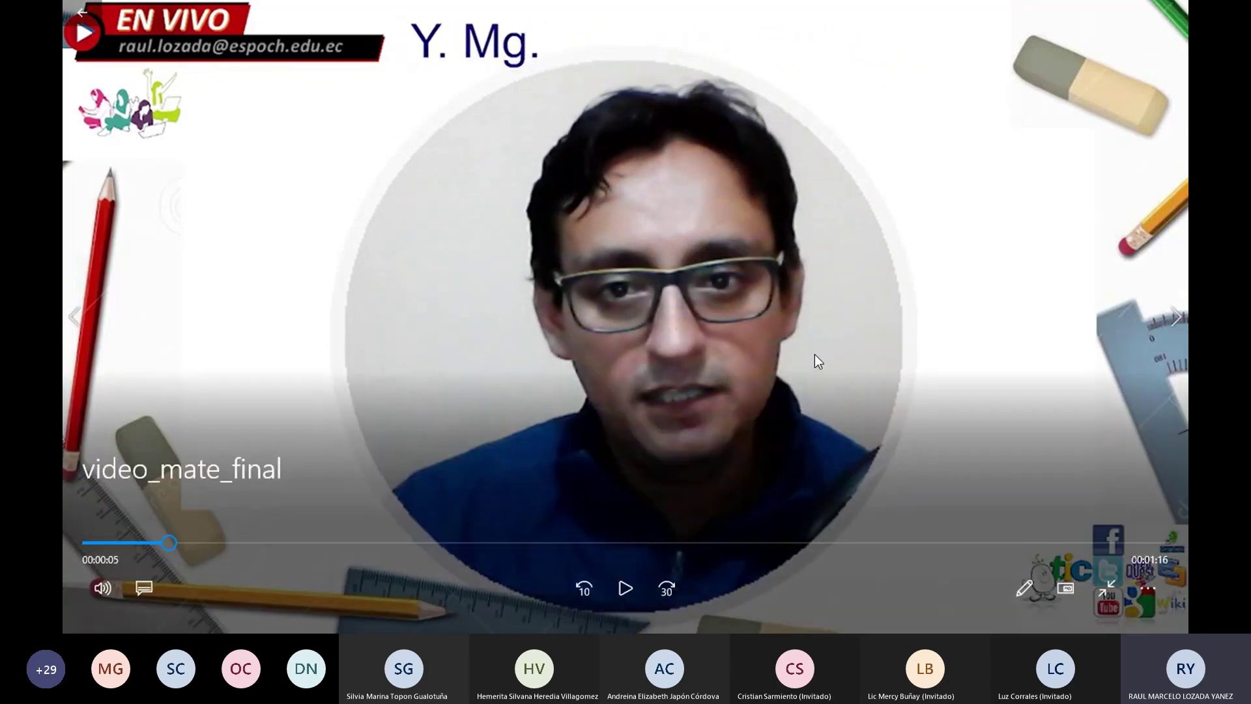
{"action": "key", "text": "alt+Tab"}
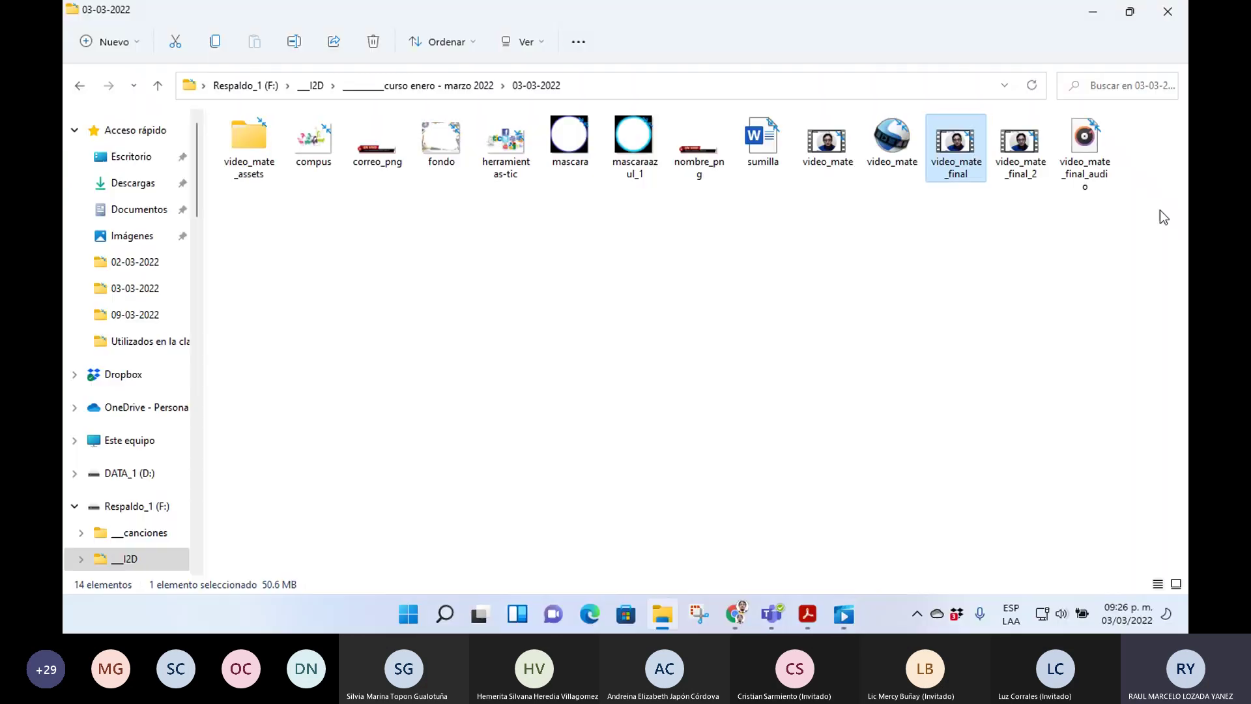
{"action": "left_click", "coordinate": [842, 615]}
{"action": "left_click", "coordinate": [1176, 15]}
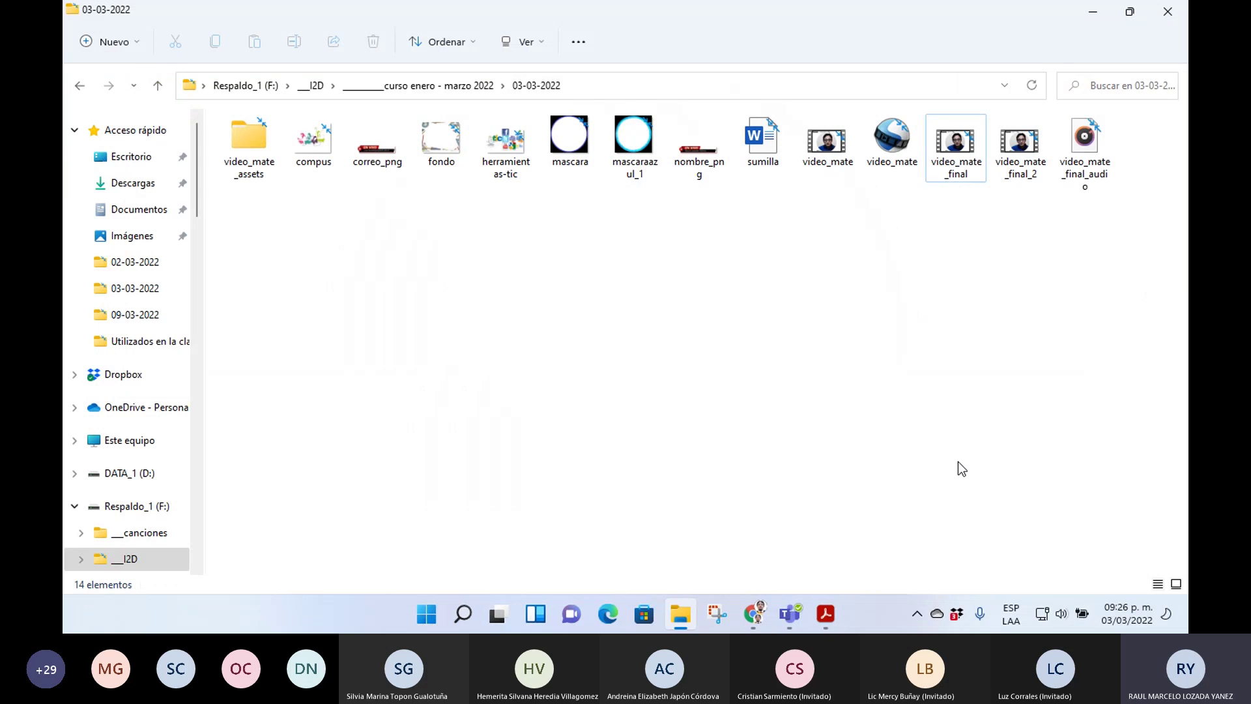
- Minimize File Explorer, switch to the Microsoft Teams meeting and stop sharing the screen
{"action": "left_click", "coordinate": [1094, 16]}
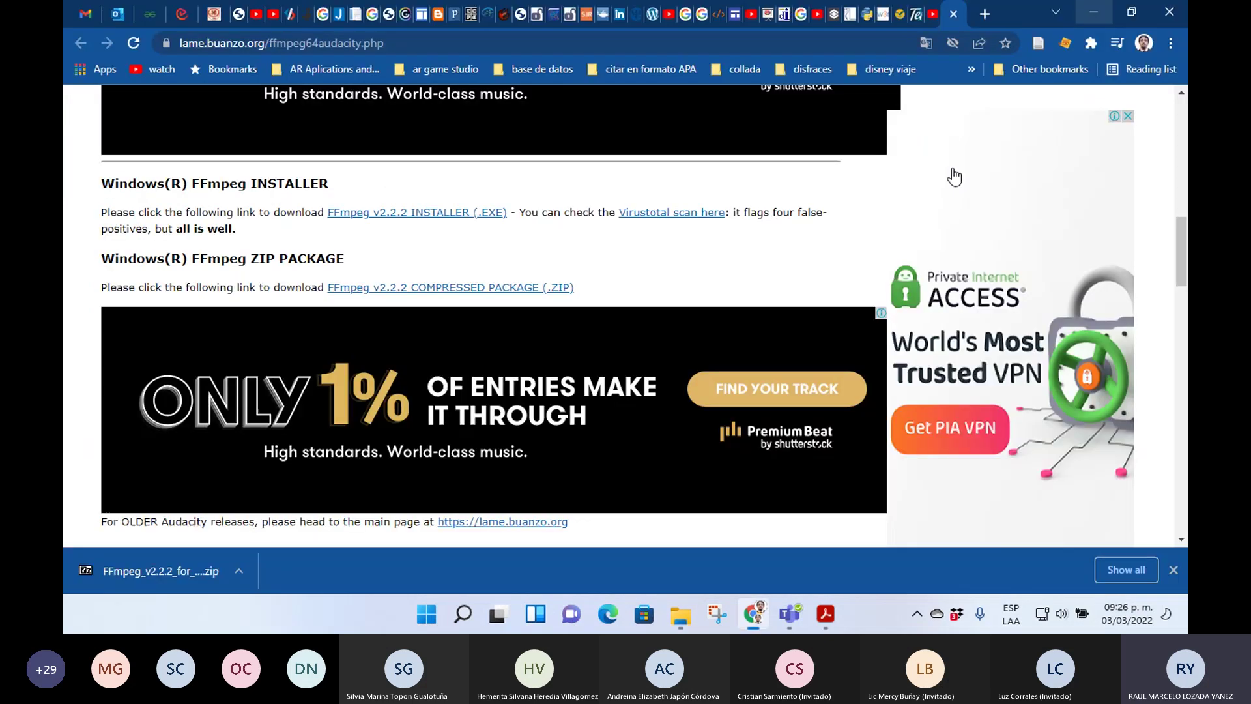
{"action": "left_click", "coordinate": [782, 606]}
{"action": "left_click", "coordinate": [707, 535]}
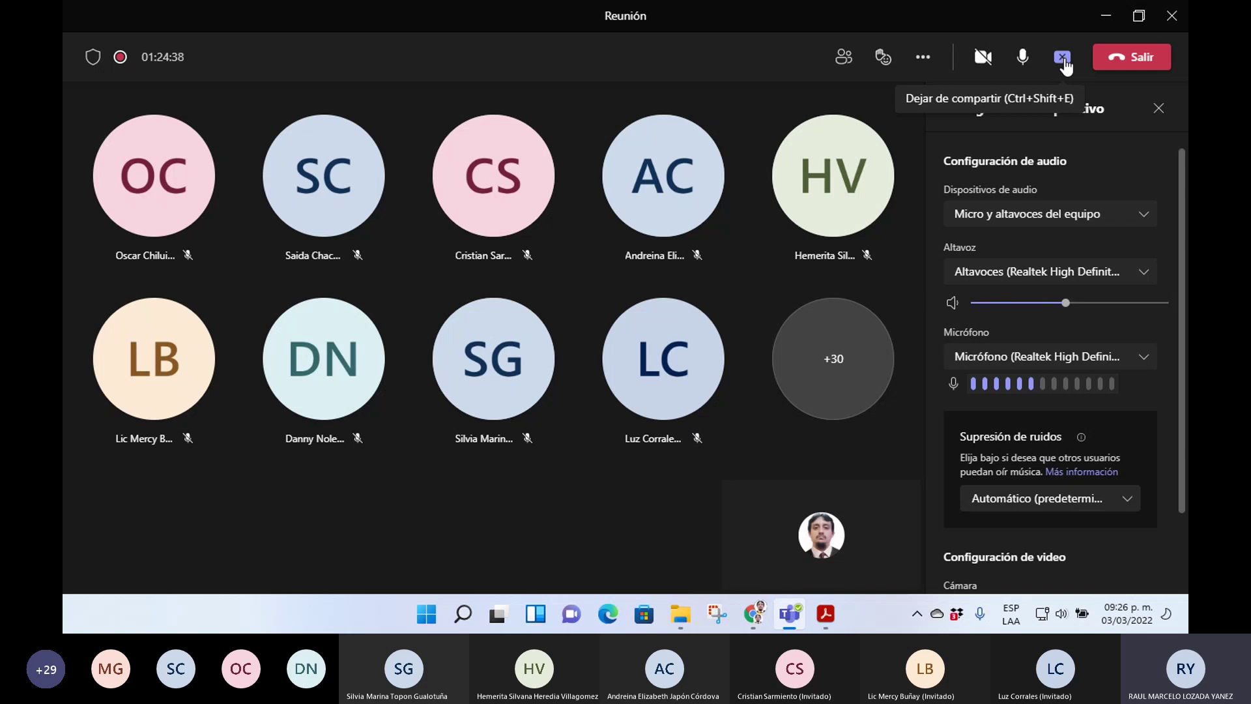
{"action": "left_click", "coordinate": [1062, 58]}
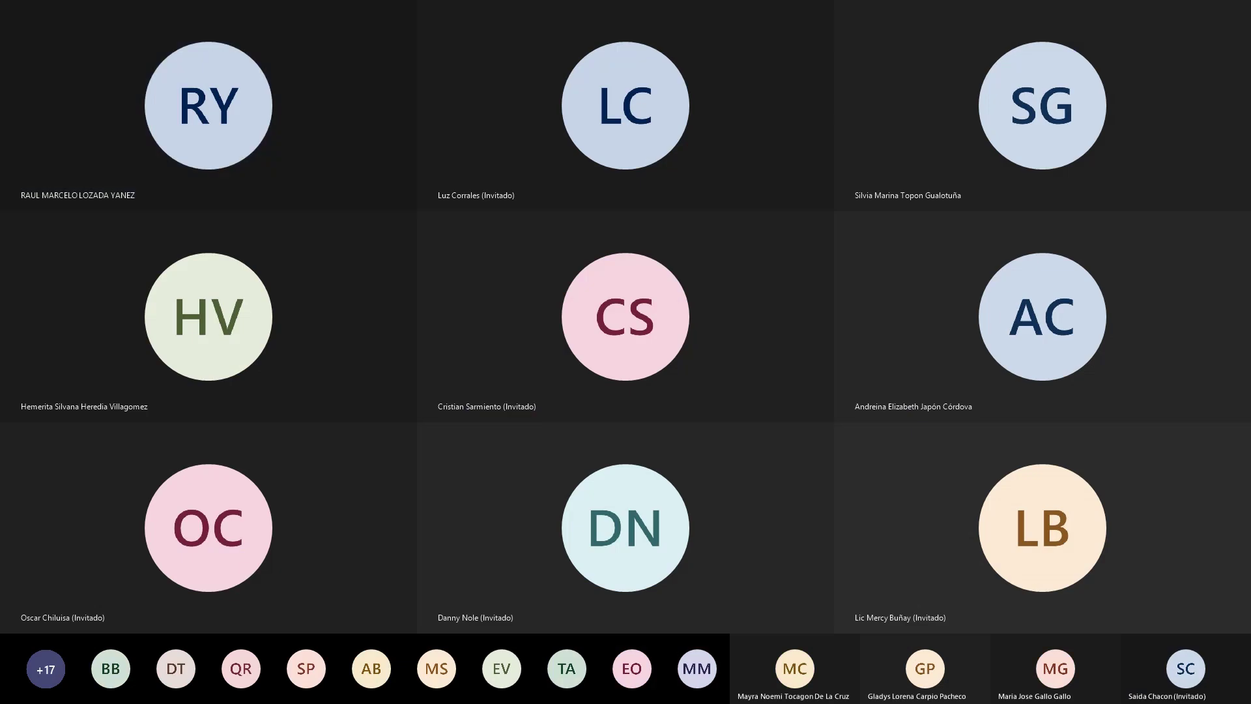